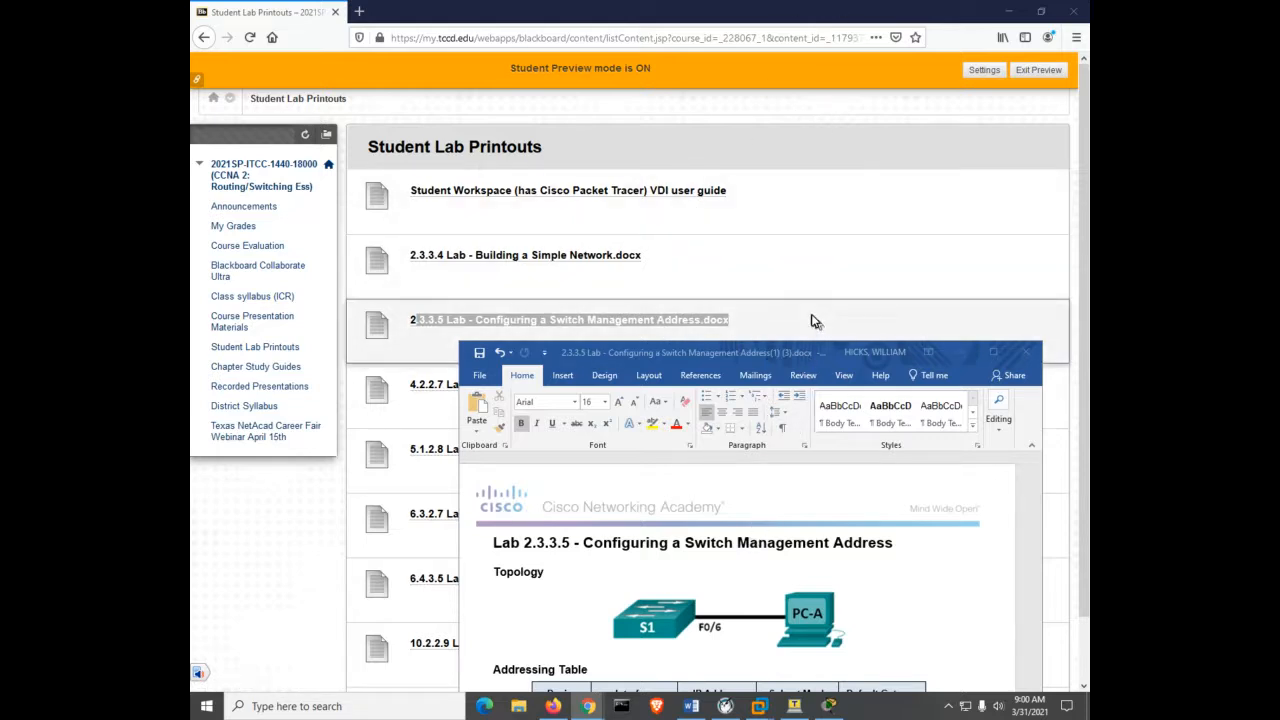
Open the Texas NetAcad Career Fair Webinar April 15th page and its webinar flyer item.
{"action": "left_click", "coordinate": [252, 430]}
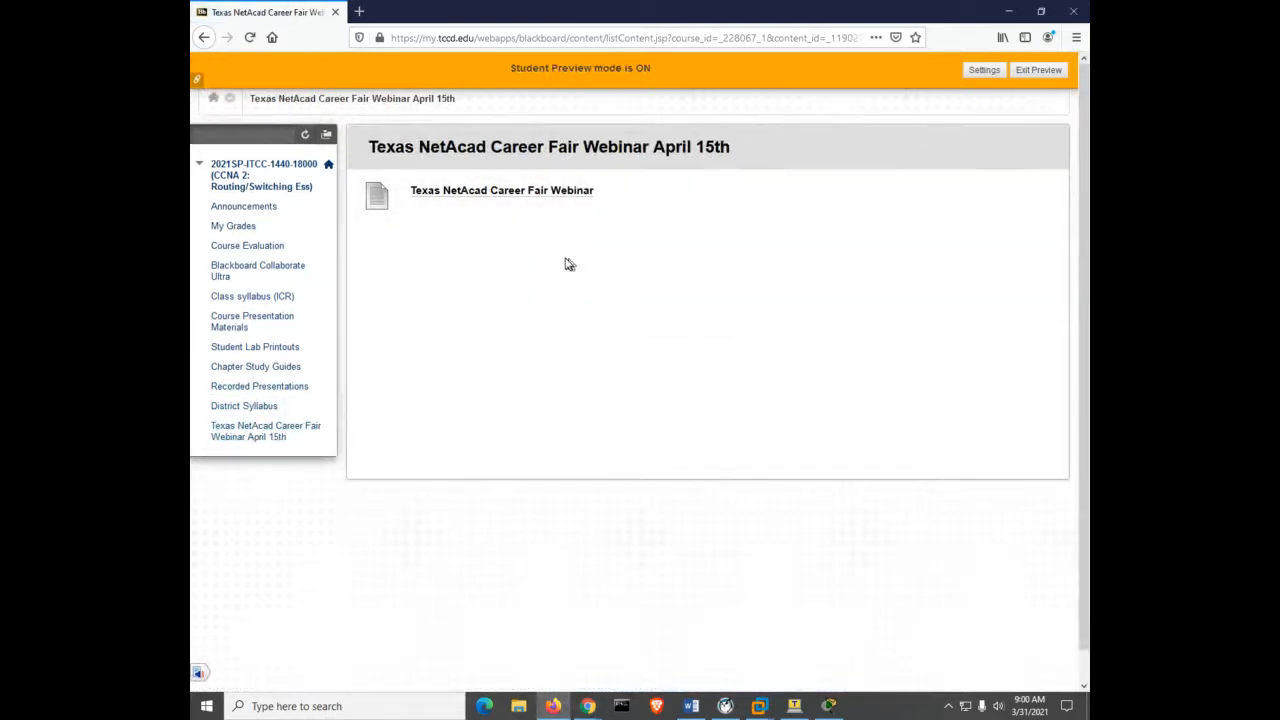
{"action": "left_click", "coordinate": [522, 198]}
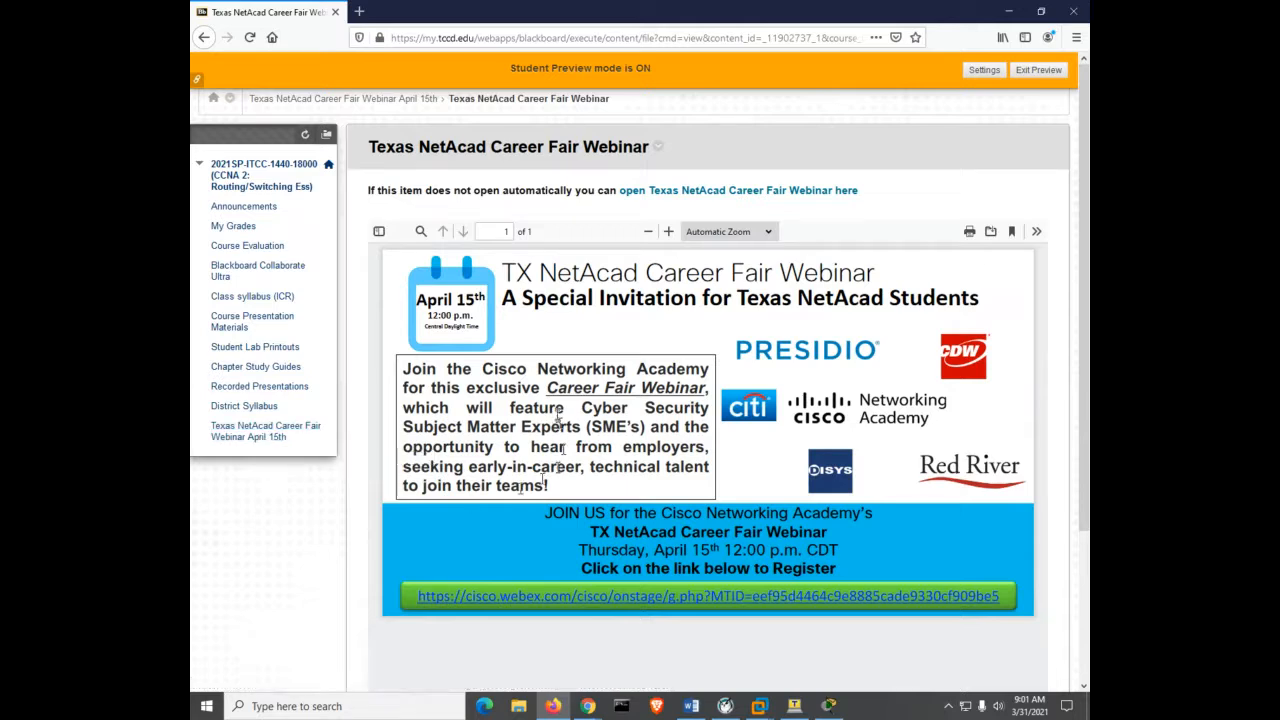
Follow the flyer's Webex registration link, then minimize Firefox to reveal the desktop.
{"action": "left_click", "coordinate": [619, 596]}
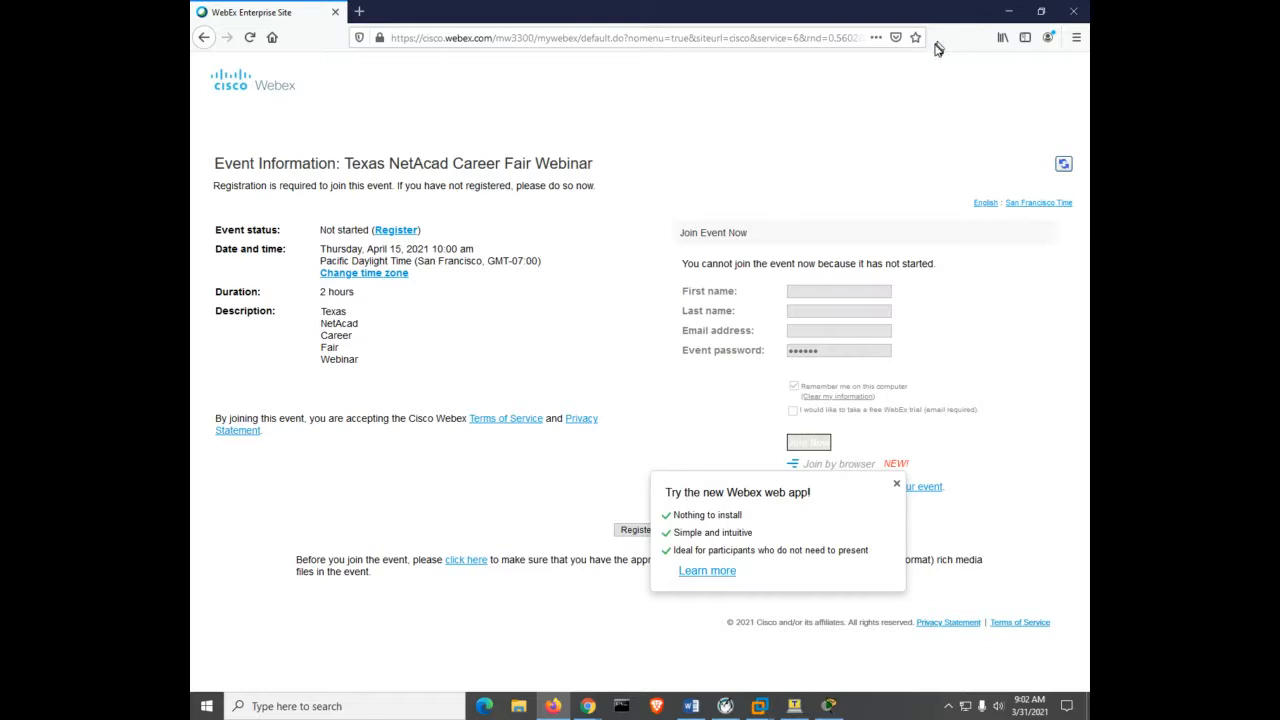
{"action": "left_click", "coordinate": [1008, 12]}
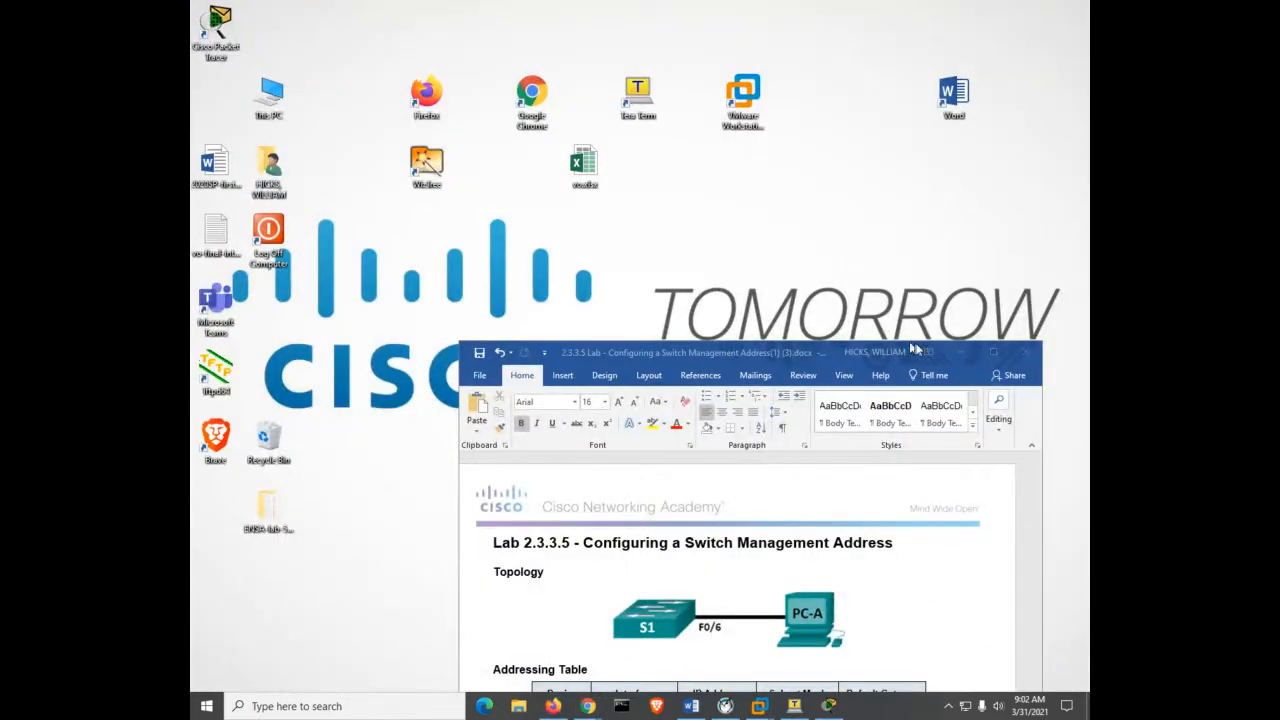
Move the Lab 2.3.3.5 Word window higher on screen, then switch over to Packet Tracer.
{"action": "left_click", "coordinate": [836, 356]}
{"action": "left_click_drag", "start_coordinate": [836, 356], "coordinate": [864, 181]}
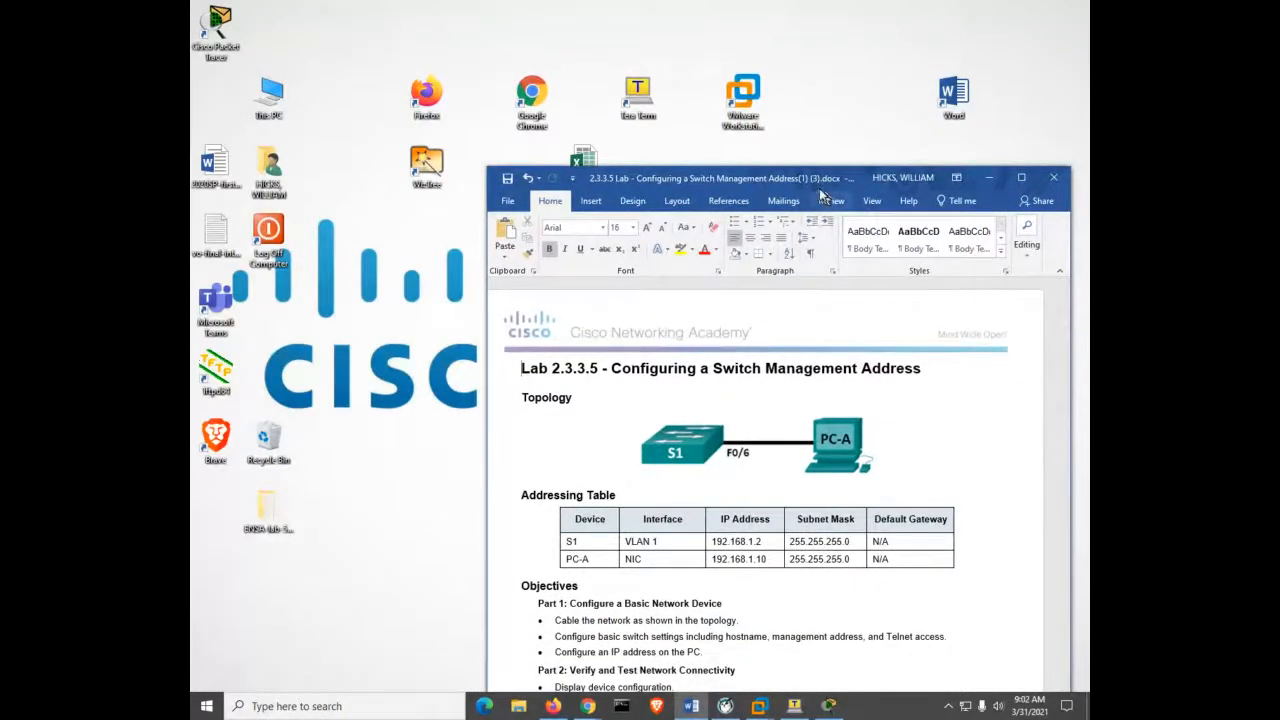
{"action": "left_click_drag", "start_coordinate": [778, 182], "coordinate": [754, 111]}
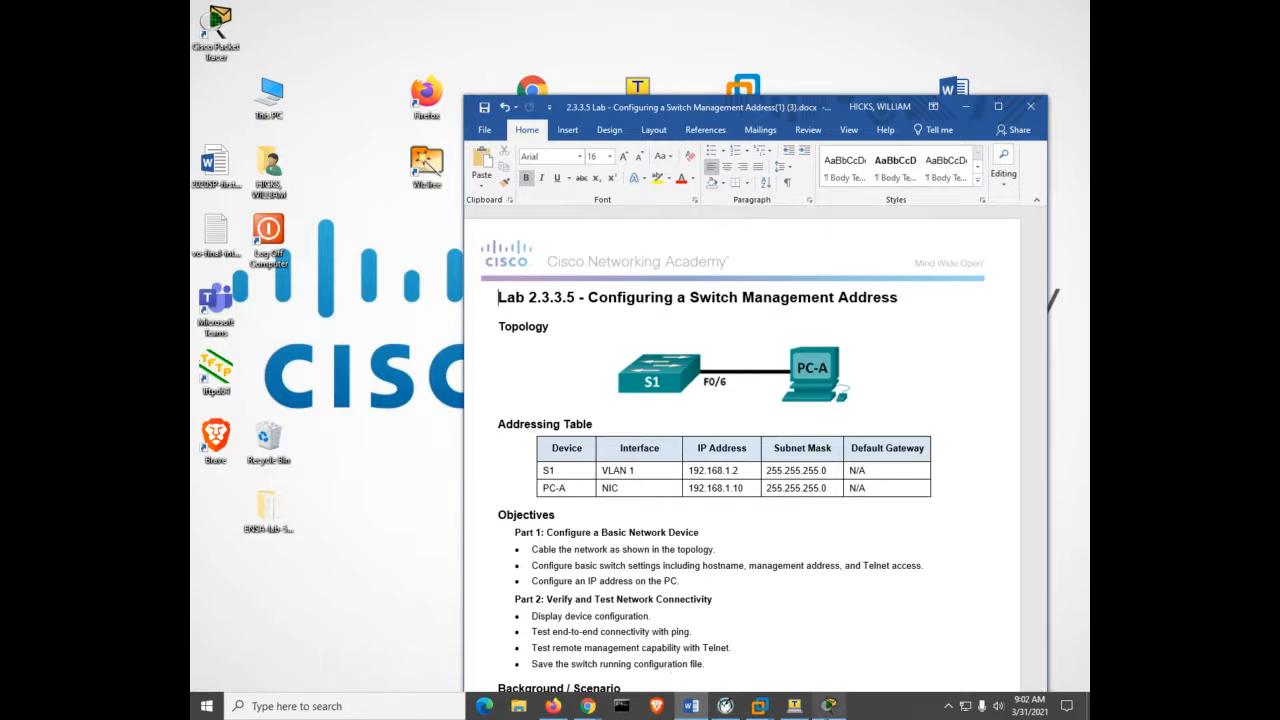
{"action": "left_click", "coordinate": [828, 706]}
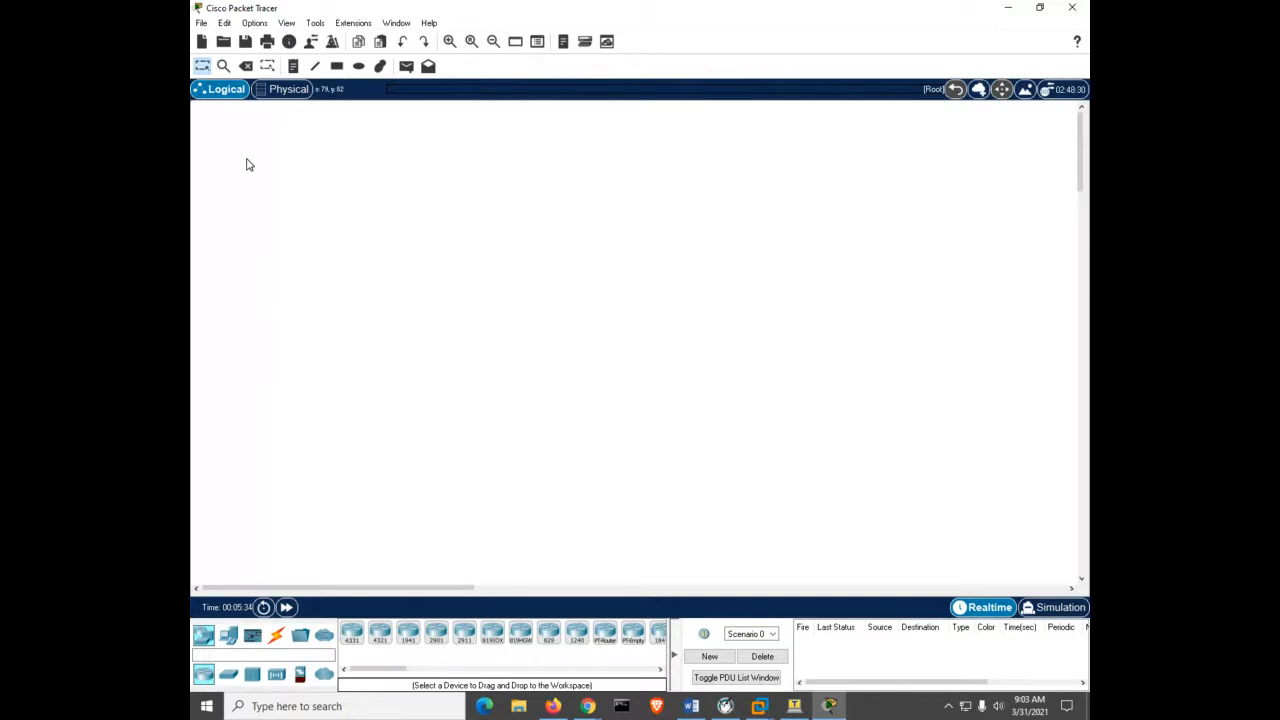
In the Physical view, navigate Home City > Corporate Office > Main Wiring Closet.
{"action": "left_click", "coordinate": [289, 90]}
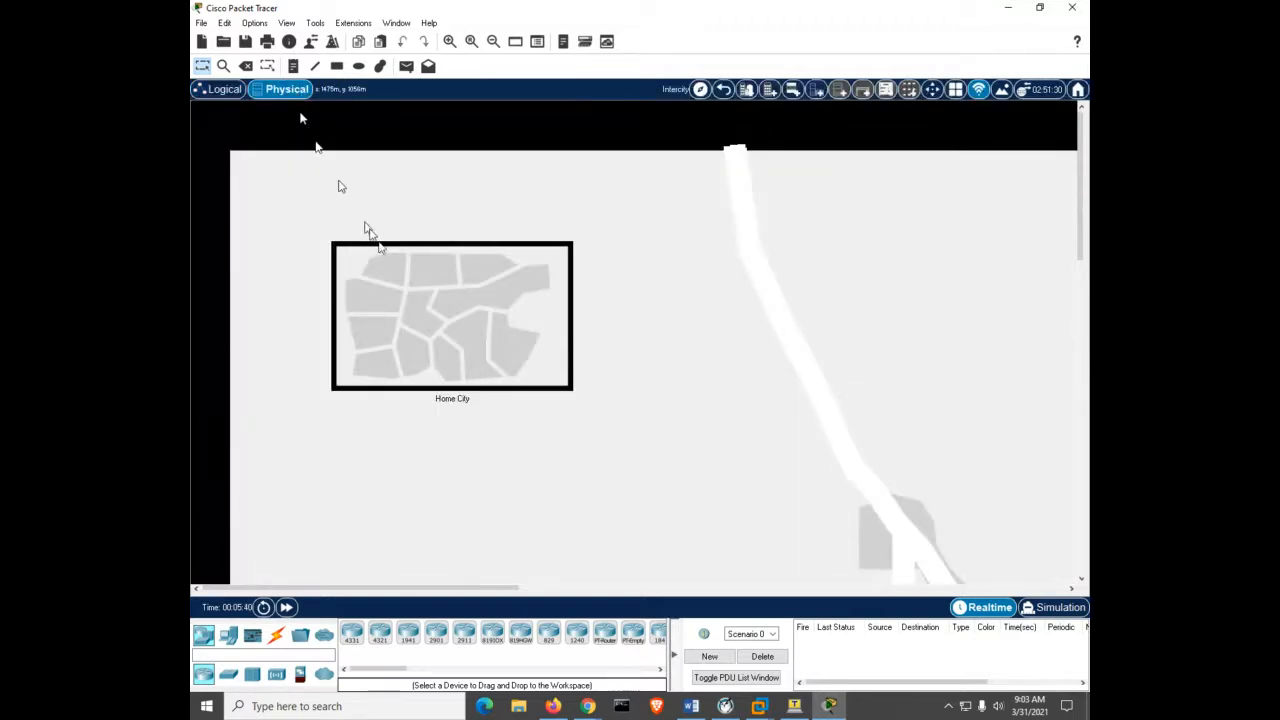
{"action": "left_click", "coordinate": [449, 322]}
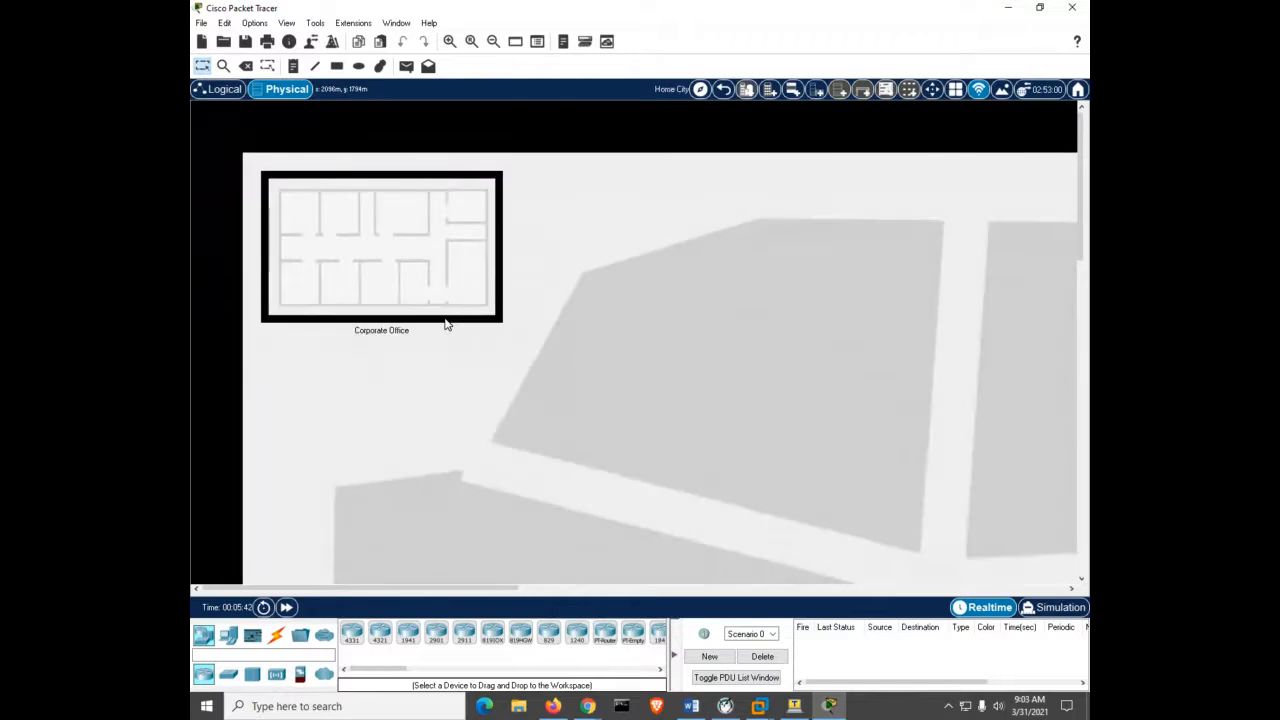
{"action": "left_click", "coordinate": [396, 246]}
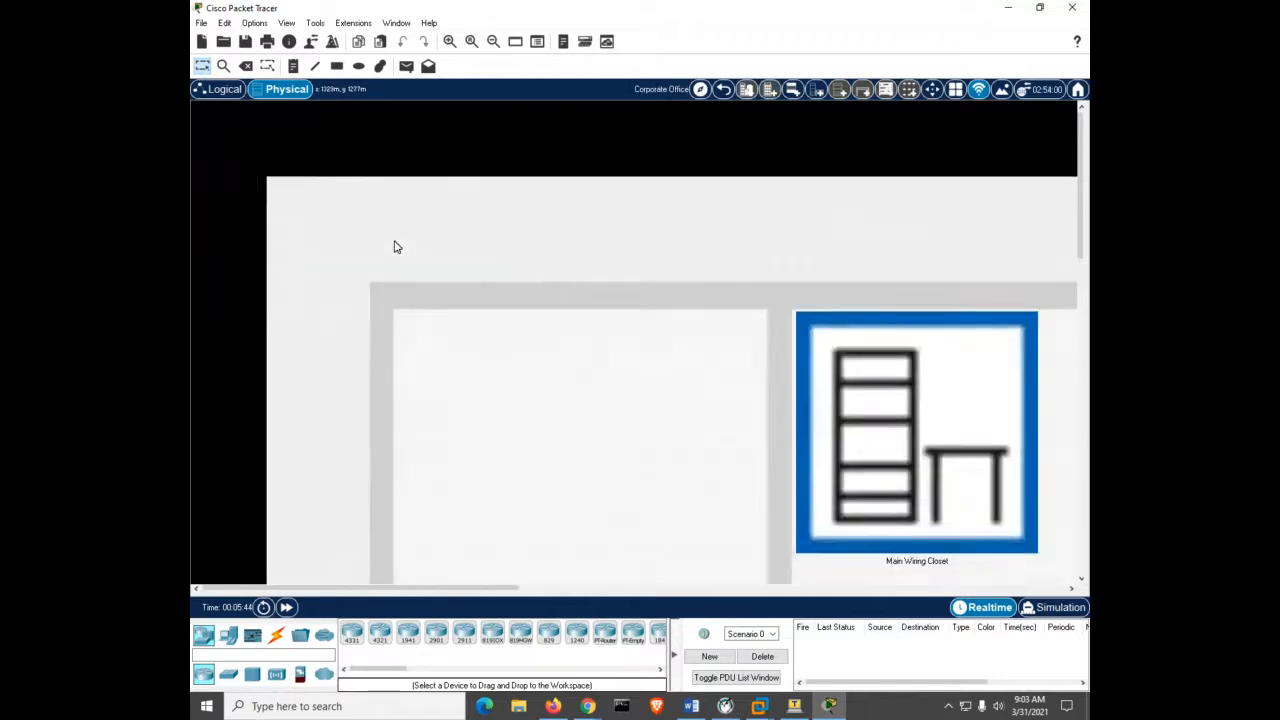
{"action": "left_click", "coordinate": [915, 441]}
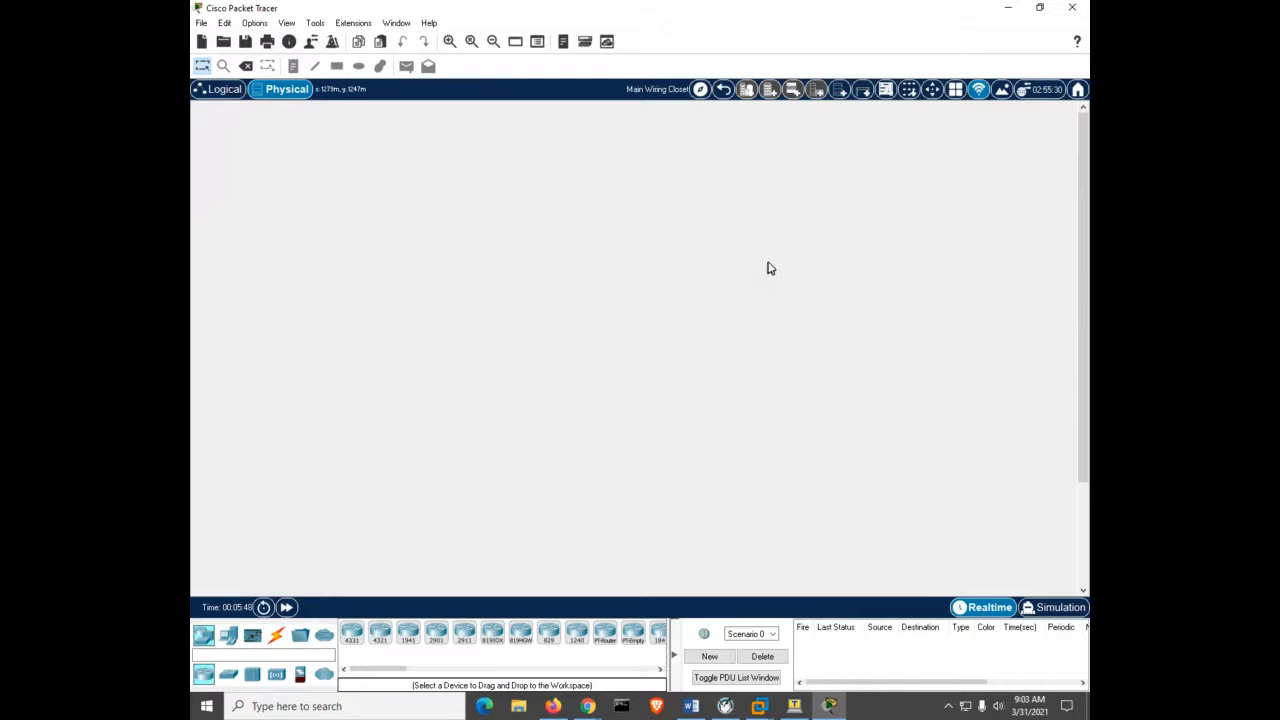
Add a rack and a table, and mount a 2960 switch near the rack's bottom.
{"action": "left_click", "coordinate": [838, 94]}
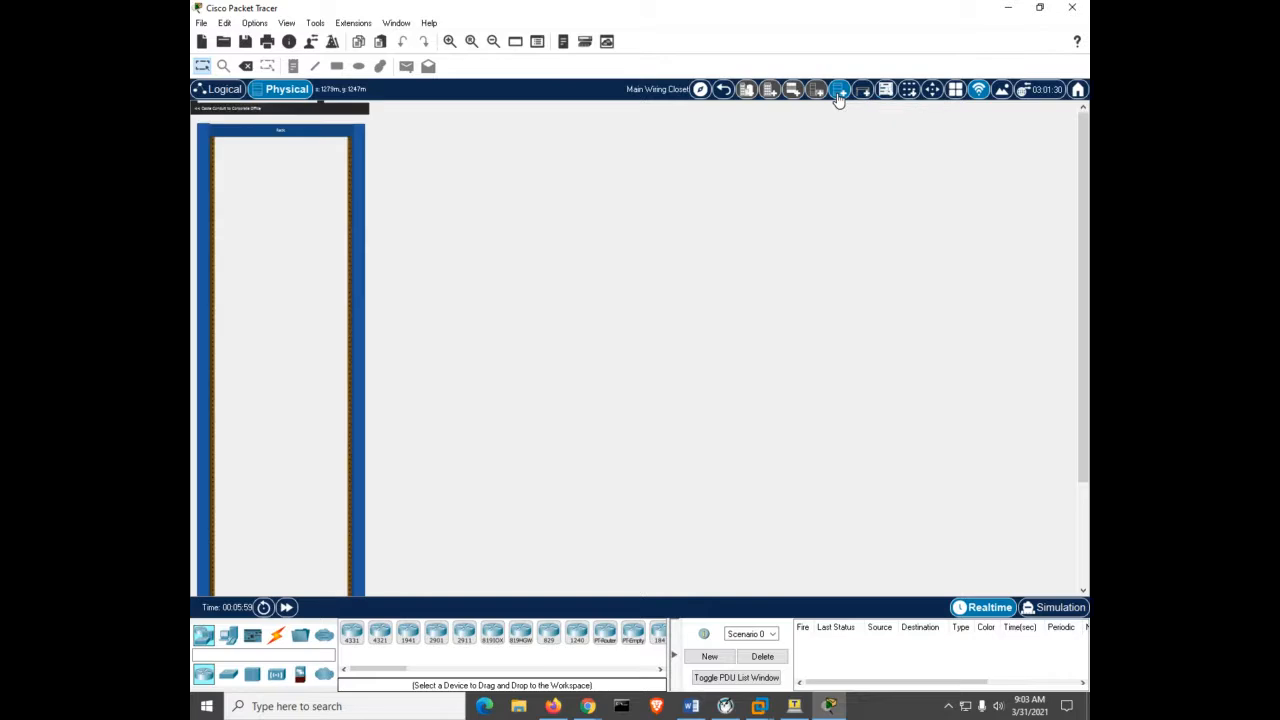
{"action": "left_click", "coordinate": [864, 92]}
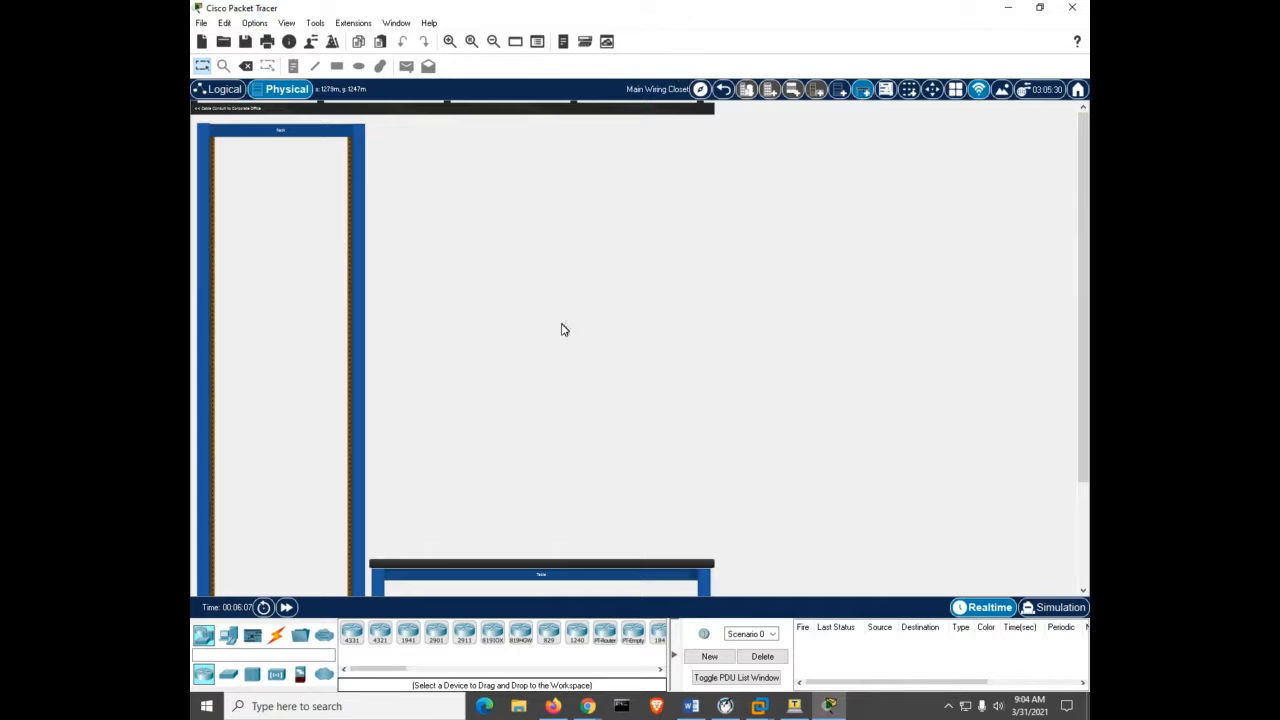
{"action": "left_click", "coordinate": [227, 676]}
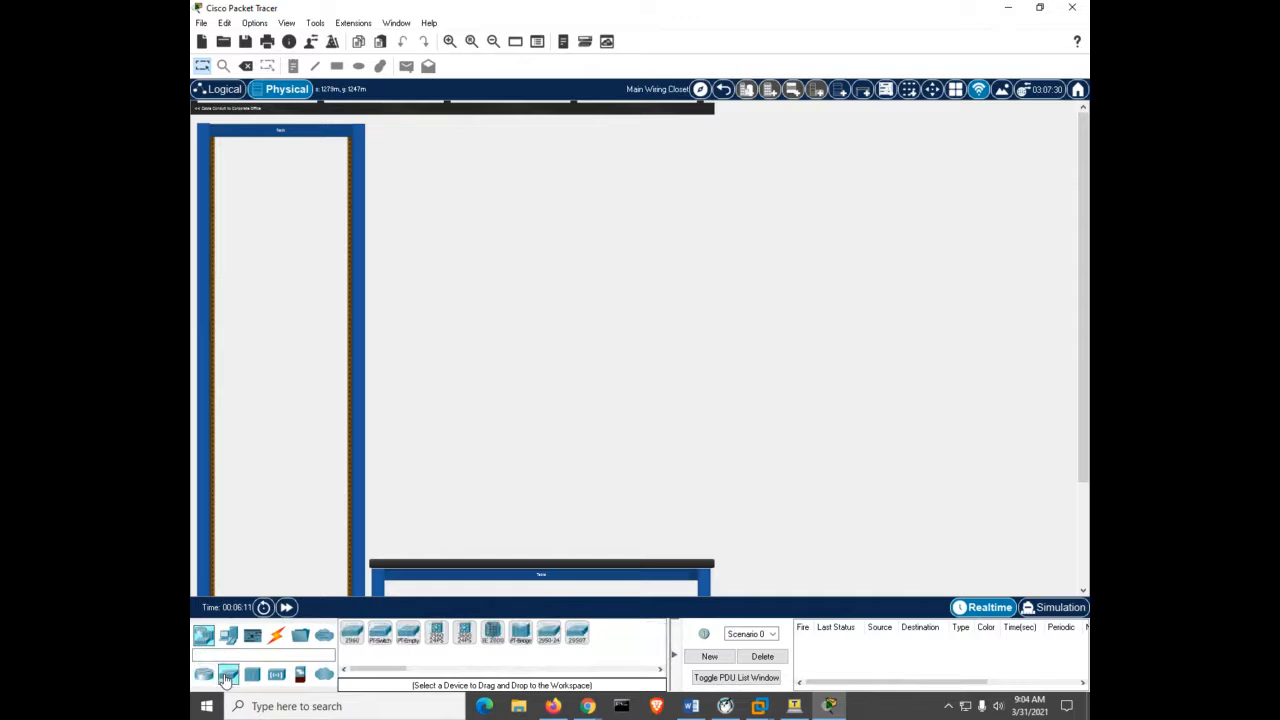
{"action": "left_click", "coordinate": [352, 633]}
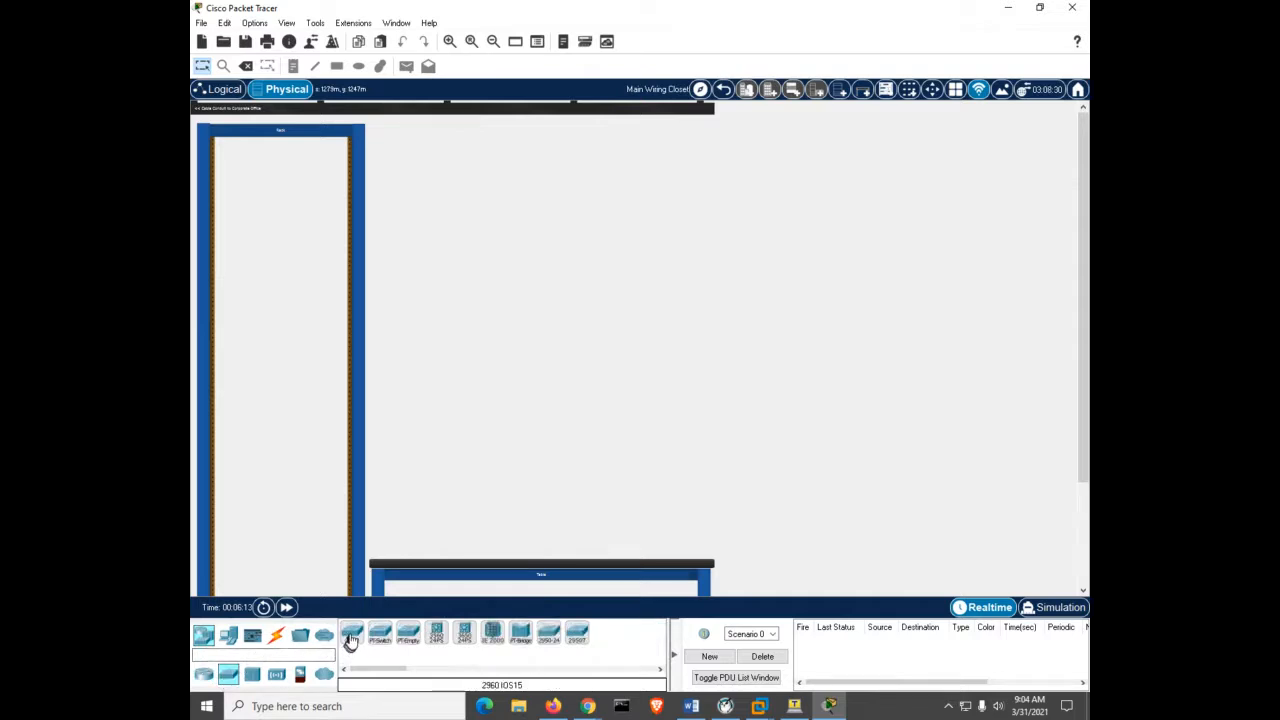
{"action": "left_click", "coordinate": [284, 170]}
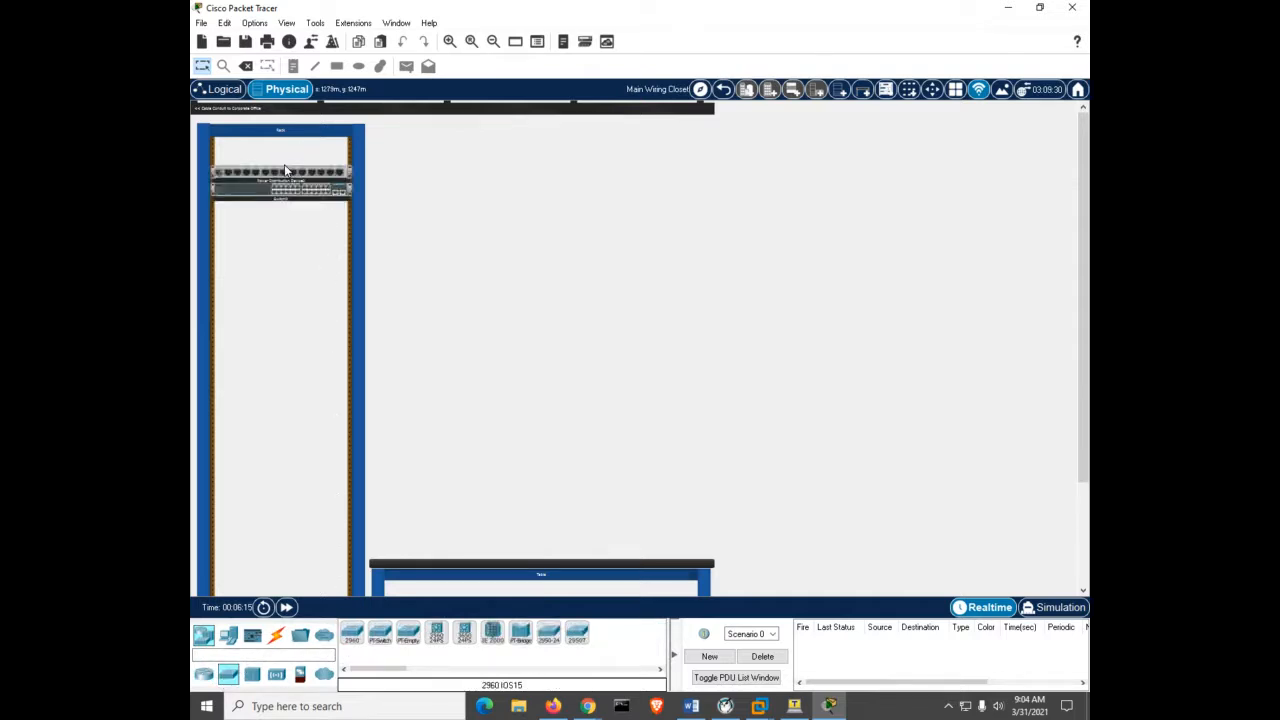
{"action": "left_click_drag", "start_coordinate": [282, 185], "coordinate": [284, 528]}
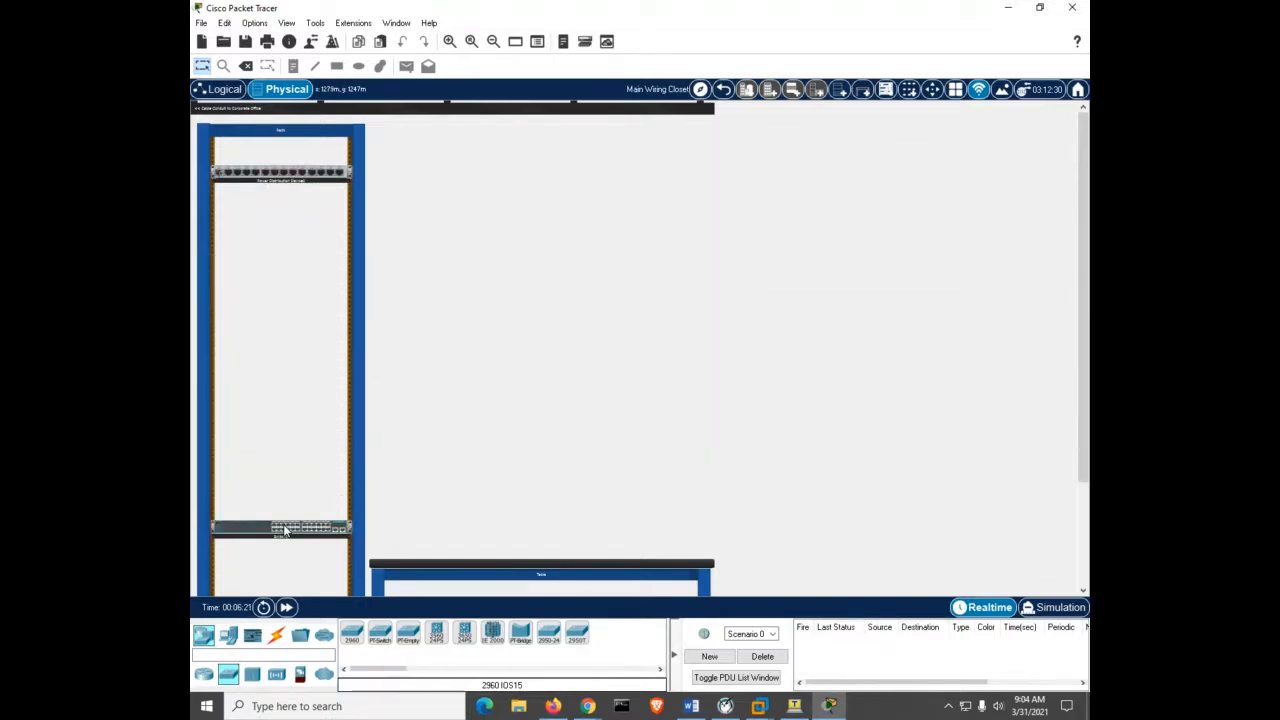
Place an End Devices PC onto the table and adjust the zoom so it shows.
{"action": "left_click", "coordinate": [229, 640]}
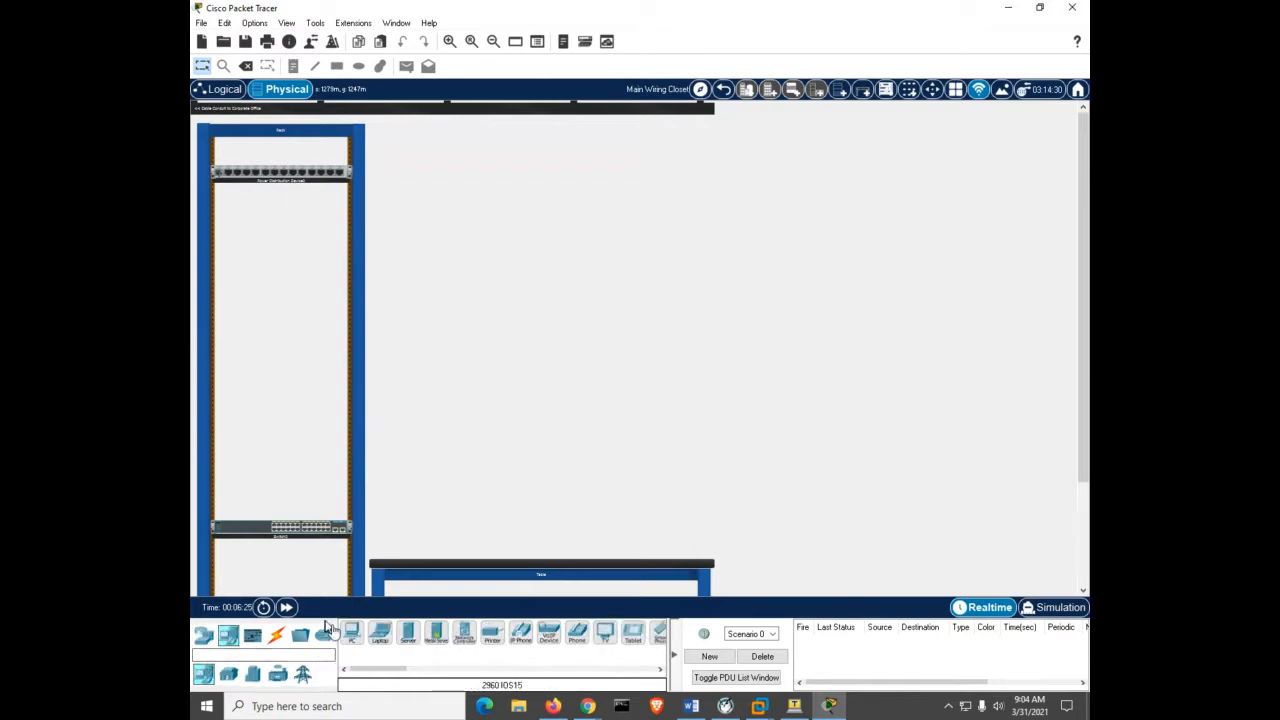
{"action": "left_click_drag", "start_coordinate": [352, 634], "coordinate": [508, 457]}
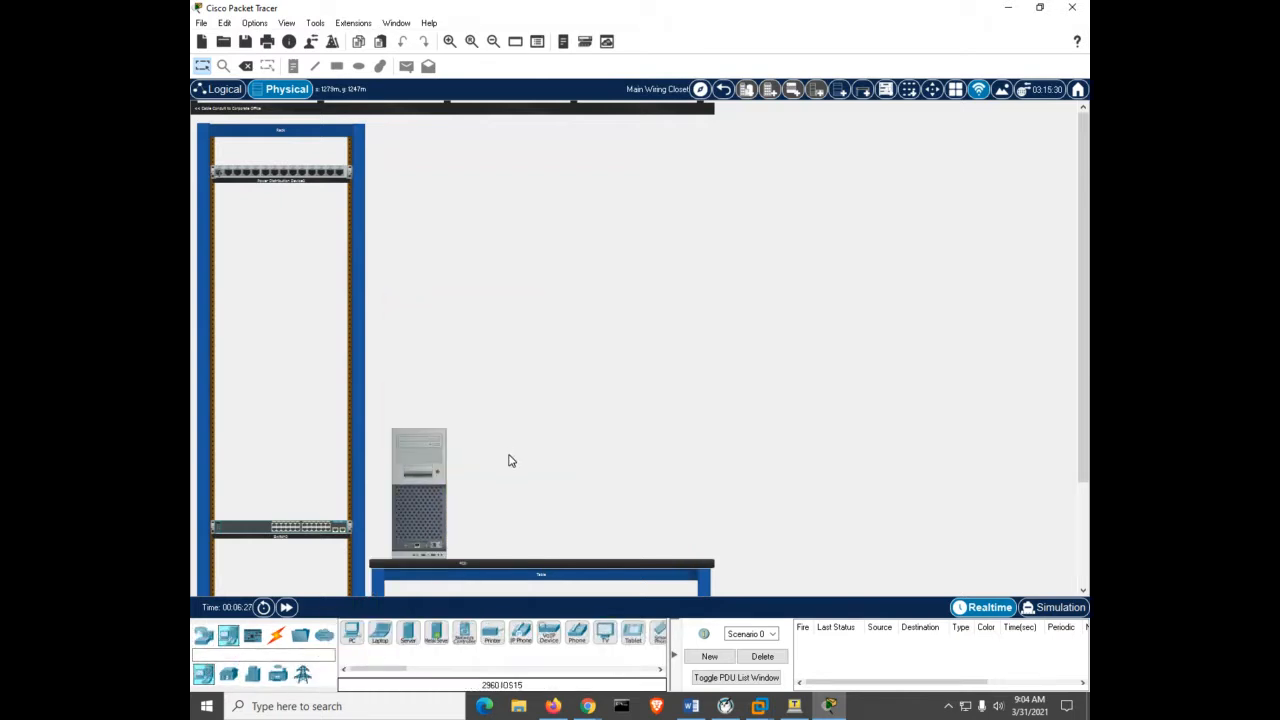
{"action": "left_click", "coordinate": [449, 41]}
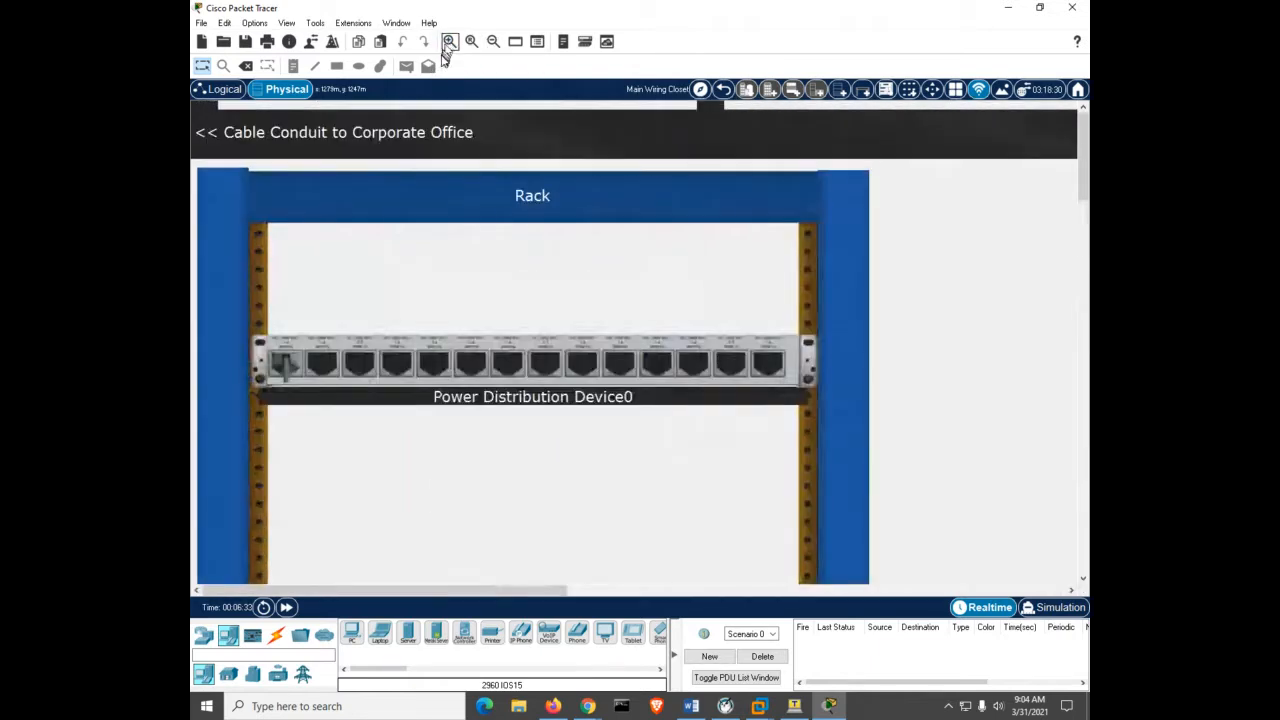
{"action": "scroll", "coordinate": [517, 223], "scroll_direction": "down", "scroll_amount": 5}
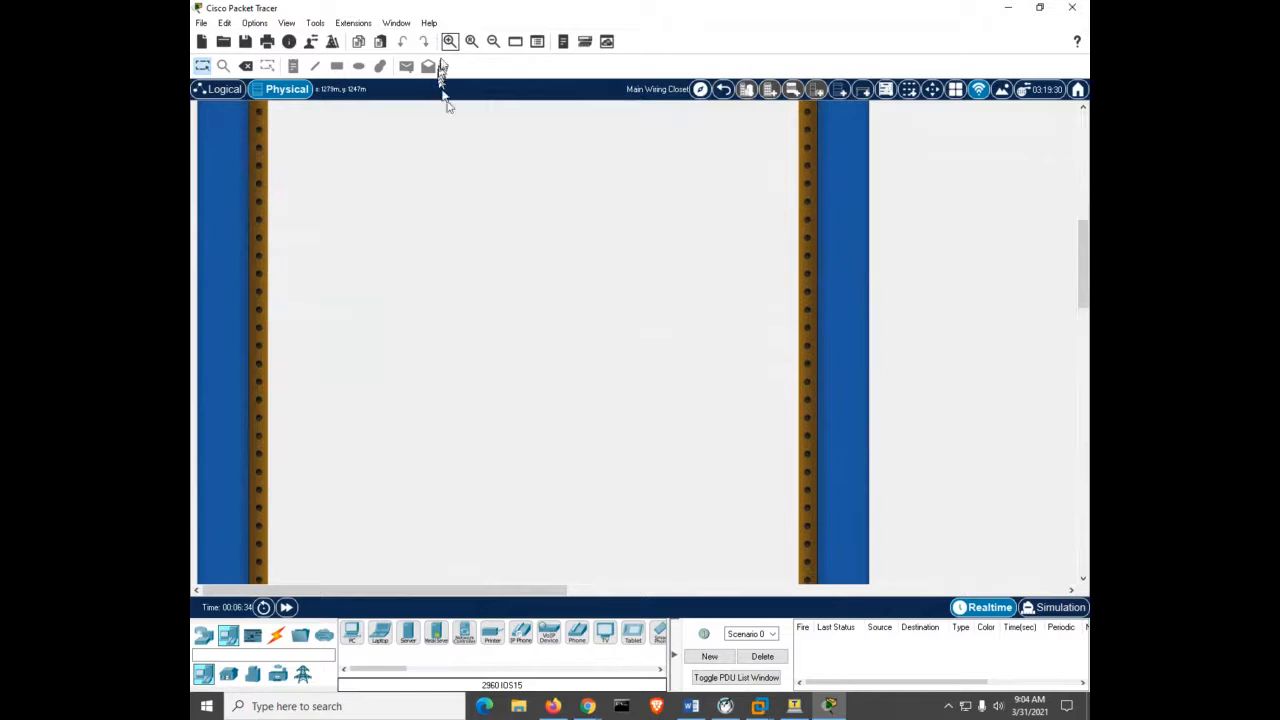
{"action": "left_click", "coordinate": [493, 41]}
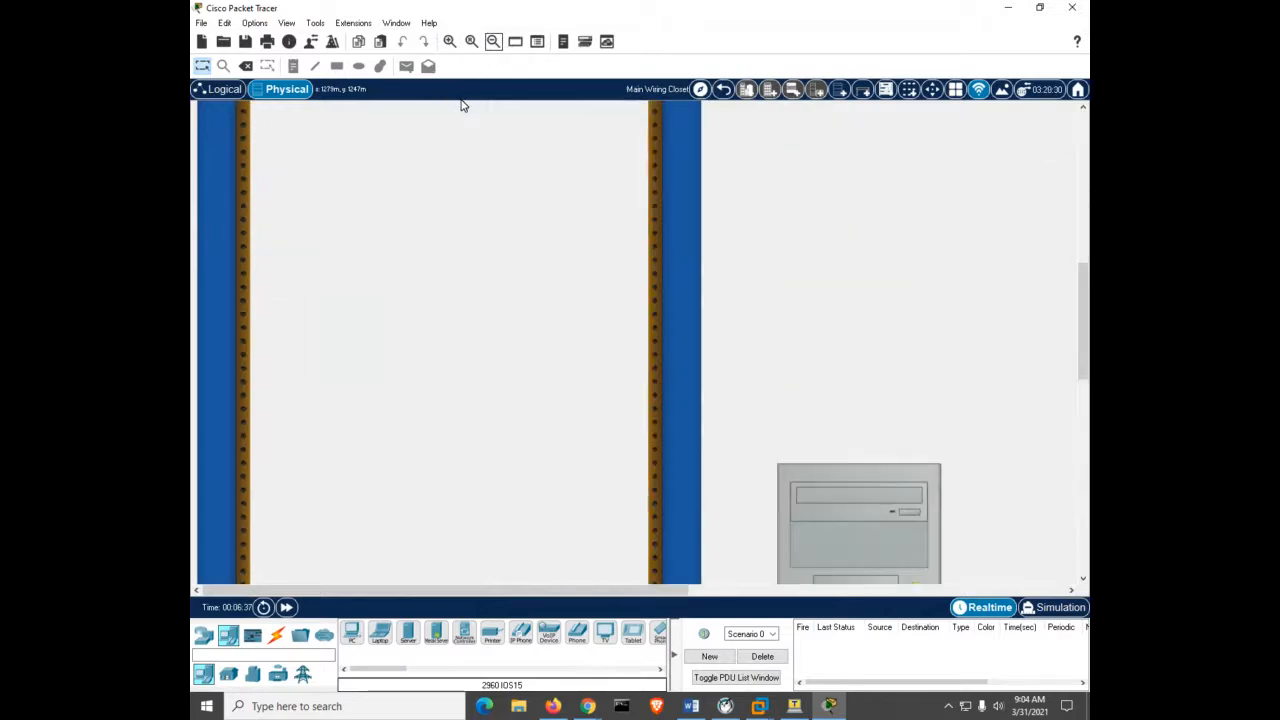
{"action": "scroll", "coordinate": [456, 140], "scroll_direction": "down", "scroll_amount": 5}
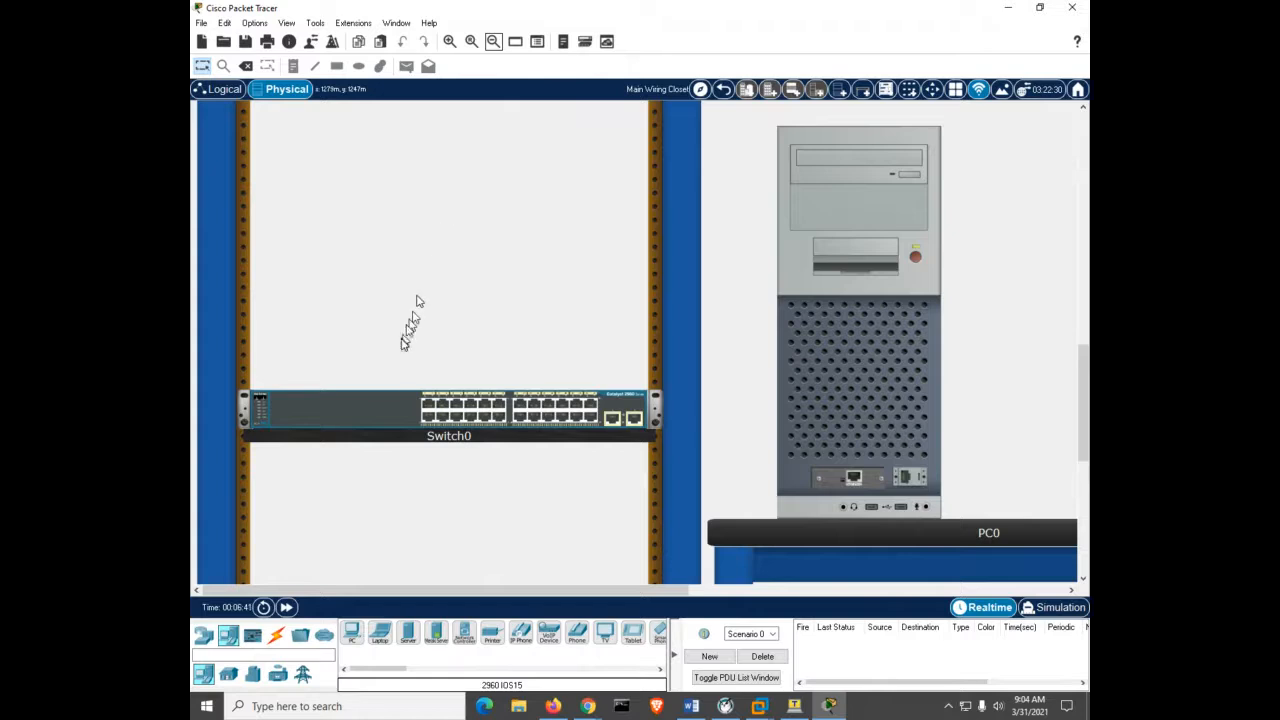
Change the switch's display name to S1 in its Config settings.
{"action": "left_click", "coordinate": [368, 412]}
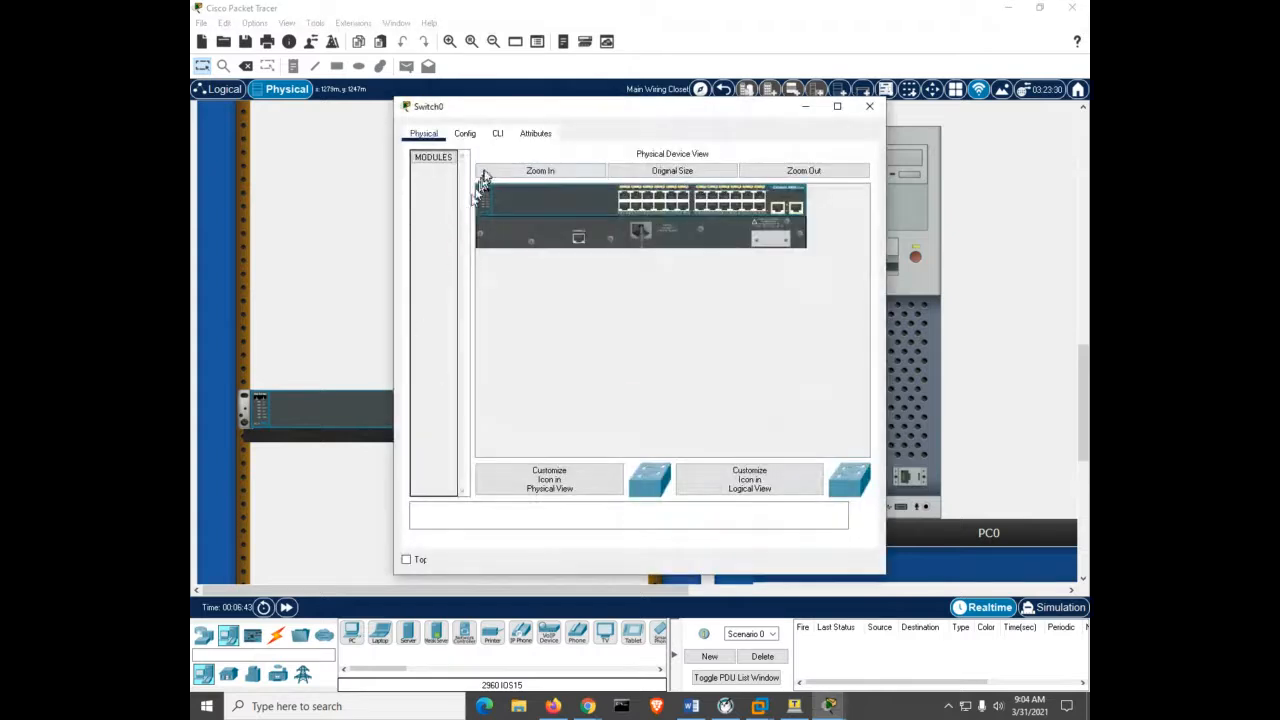
{"action": "left_click", "coordinate": [465, 133]}
{"action": "left_click", "coordinate": [626, 196]}
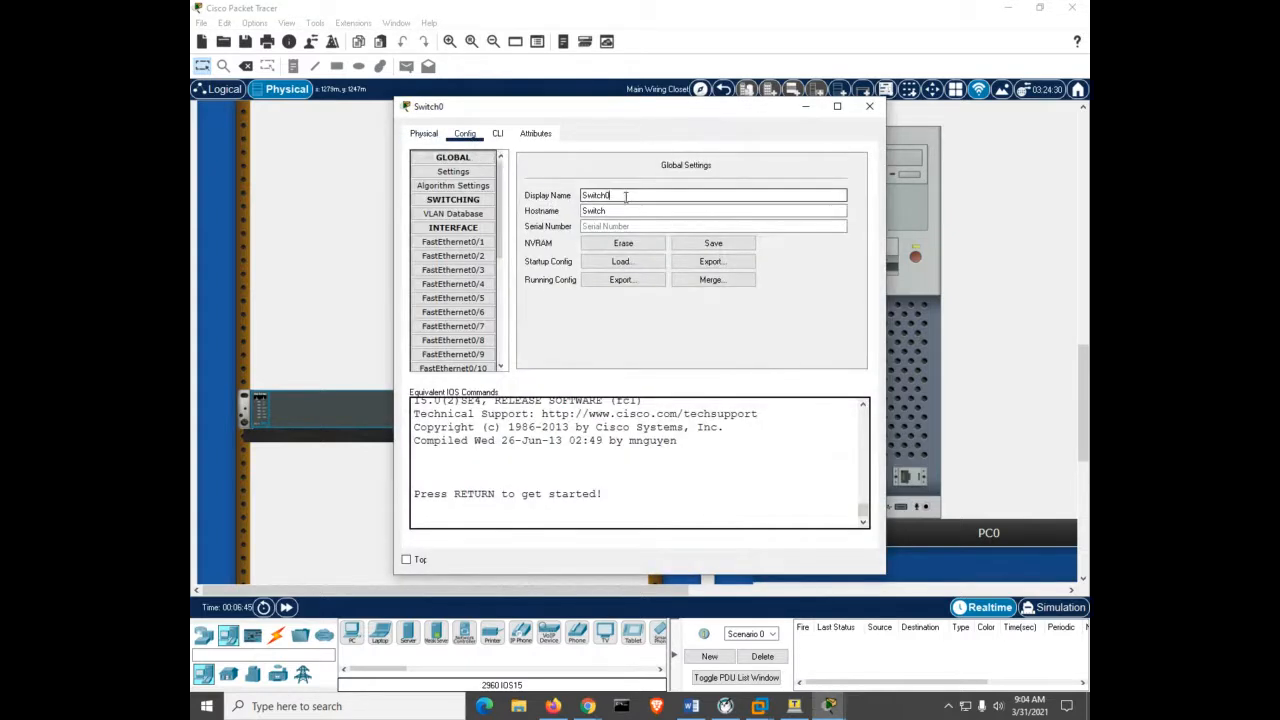
{"action": "key", "text": "BackSpace"}
{"action": "key", "text": "BackSpace"}
{"action": "key", "text": "BackSpace"}
{"action": "key", "text": "BackSpace"}
{"action": "key", "text": "BackSpace"}
{"action": "key", "text": "BackSpace"}
{"action": "type", "text": "1"}
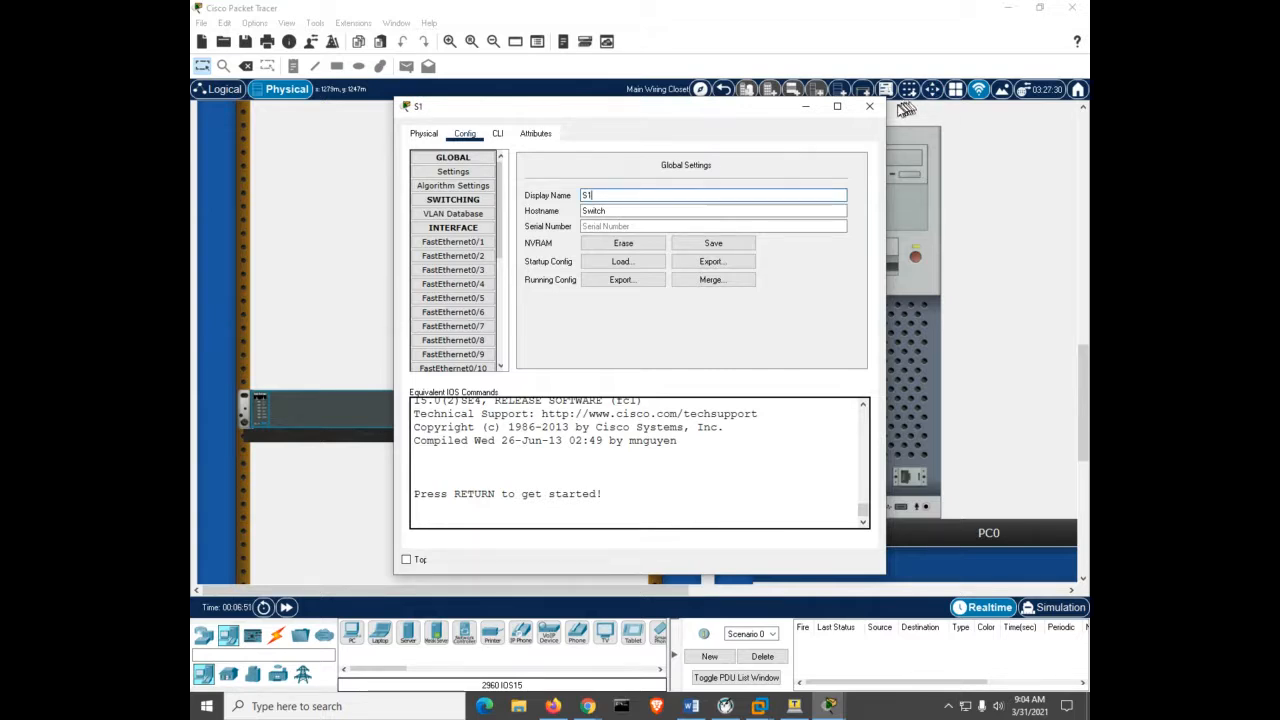
{"action": "left_click", "coordinate": [869, 106]}
Rename PC0 to PC-A, then check S1 in the Logical view.
{"action": "left_click", "coordinate": [876, 213]}
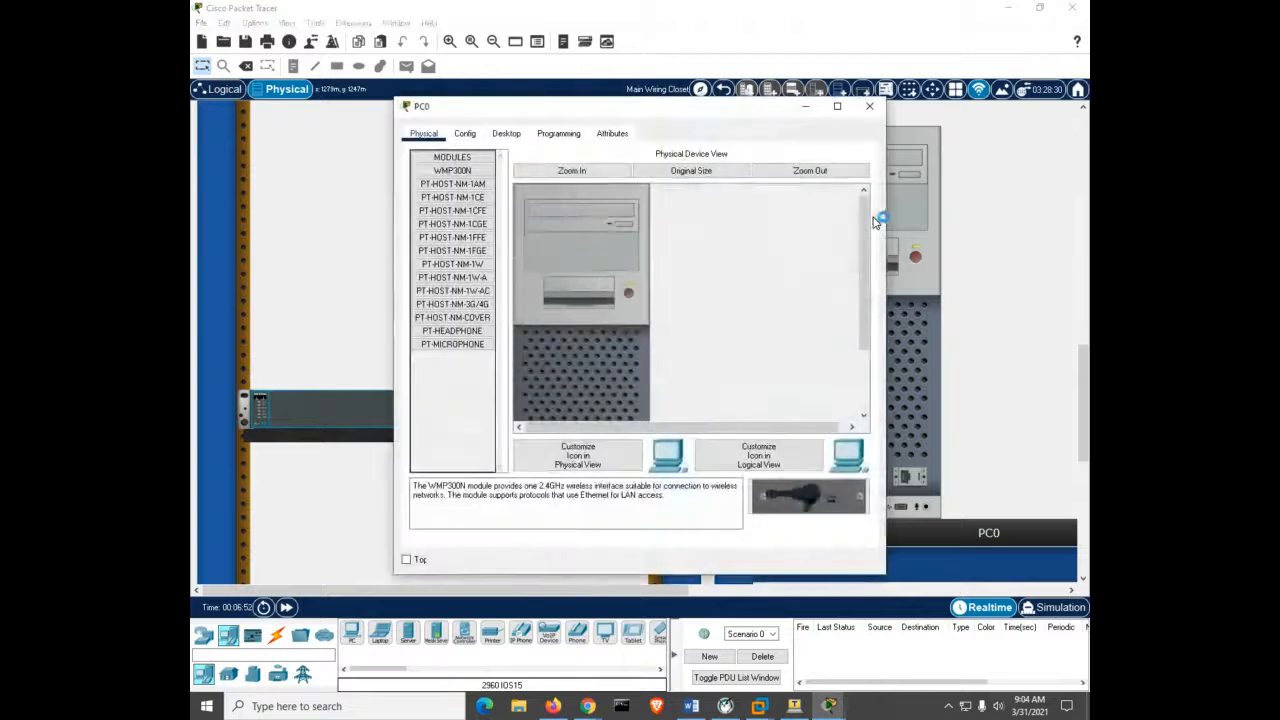
{"action": "left_click", "coordinate": [465, 133]}
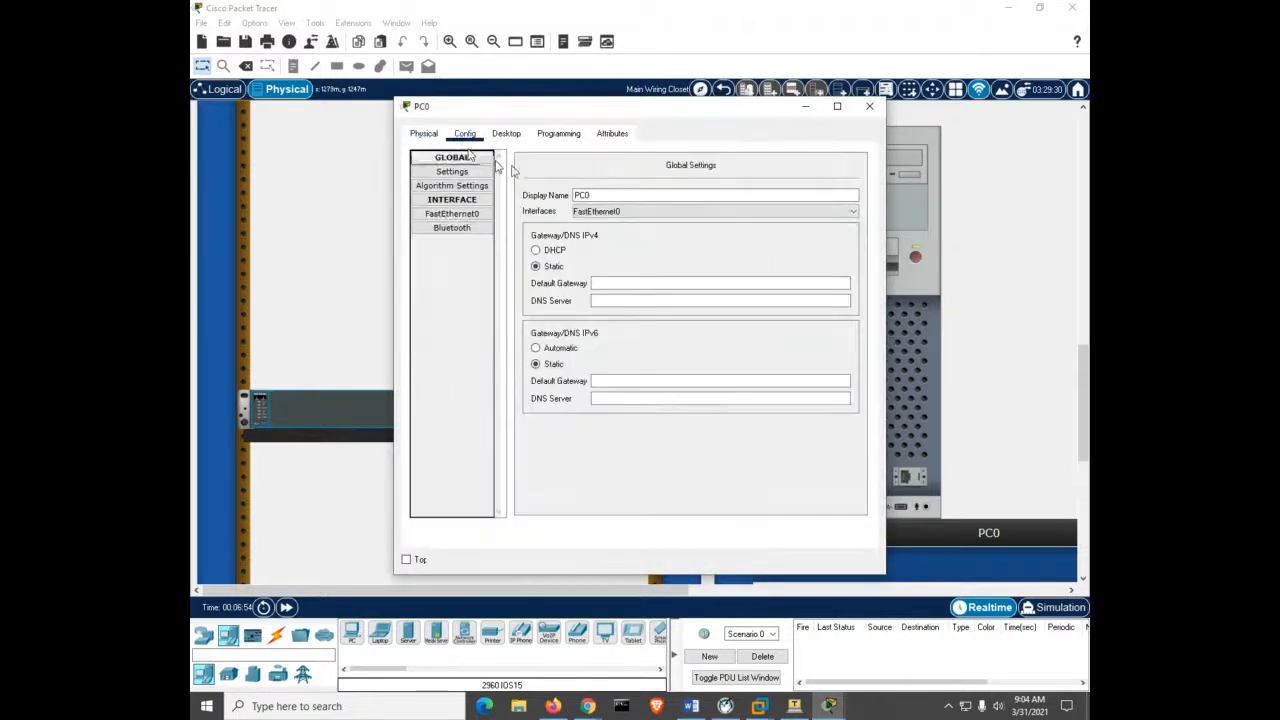
{"action": "left_click", "coordinate": [592, 195]}
{"action": "key", "text": "BackSpace"}
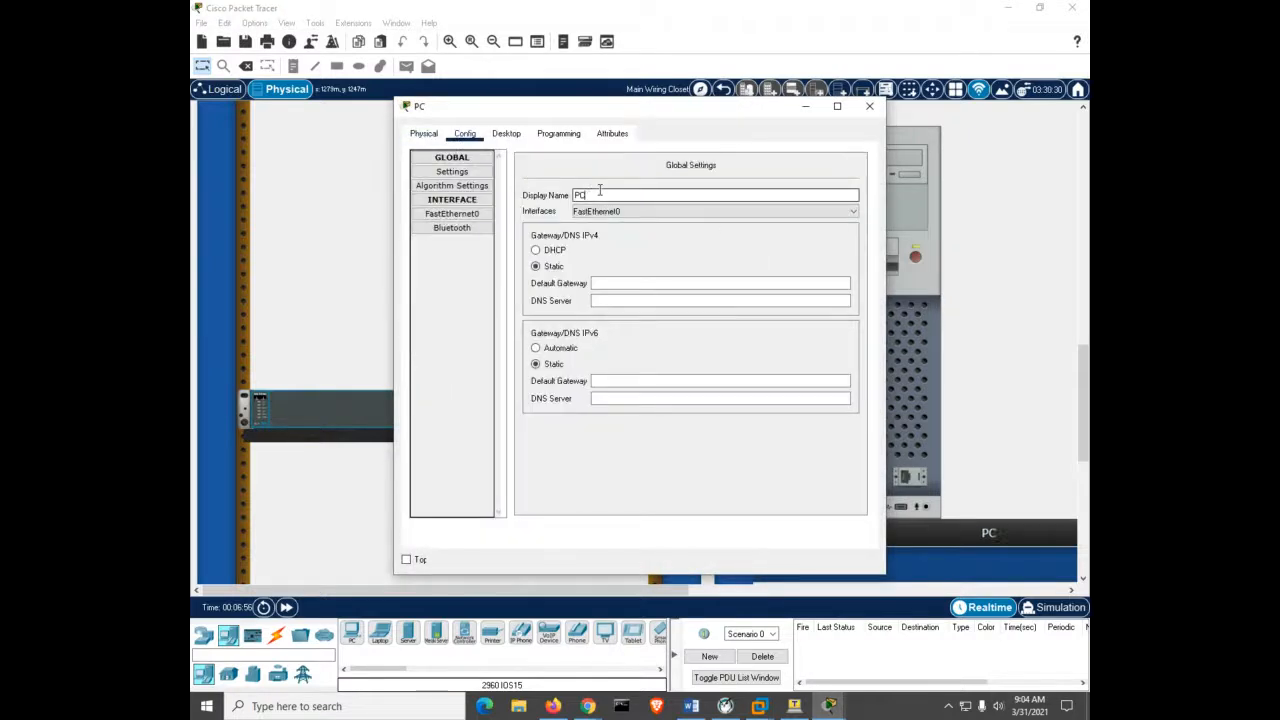
{"action": "type", "text": "-A"}
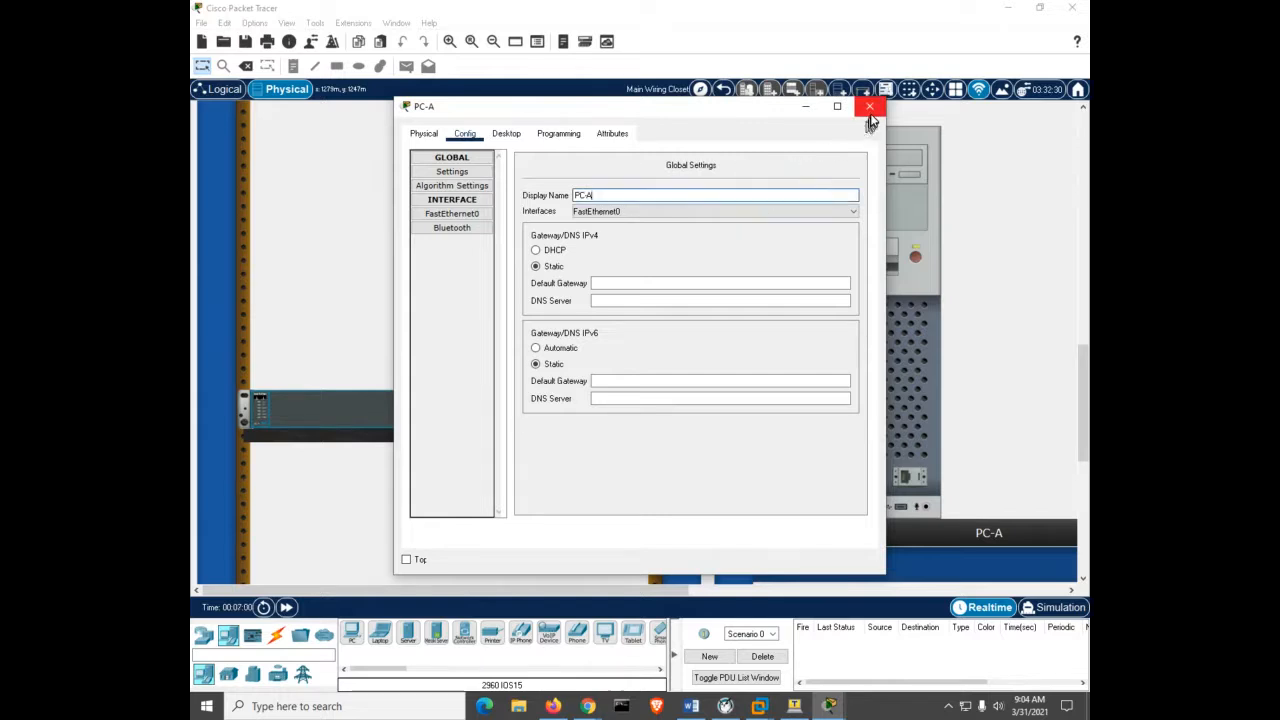
{"action": "left_click", "coordinate": [869, 106]}
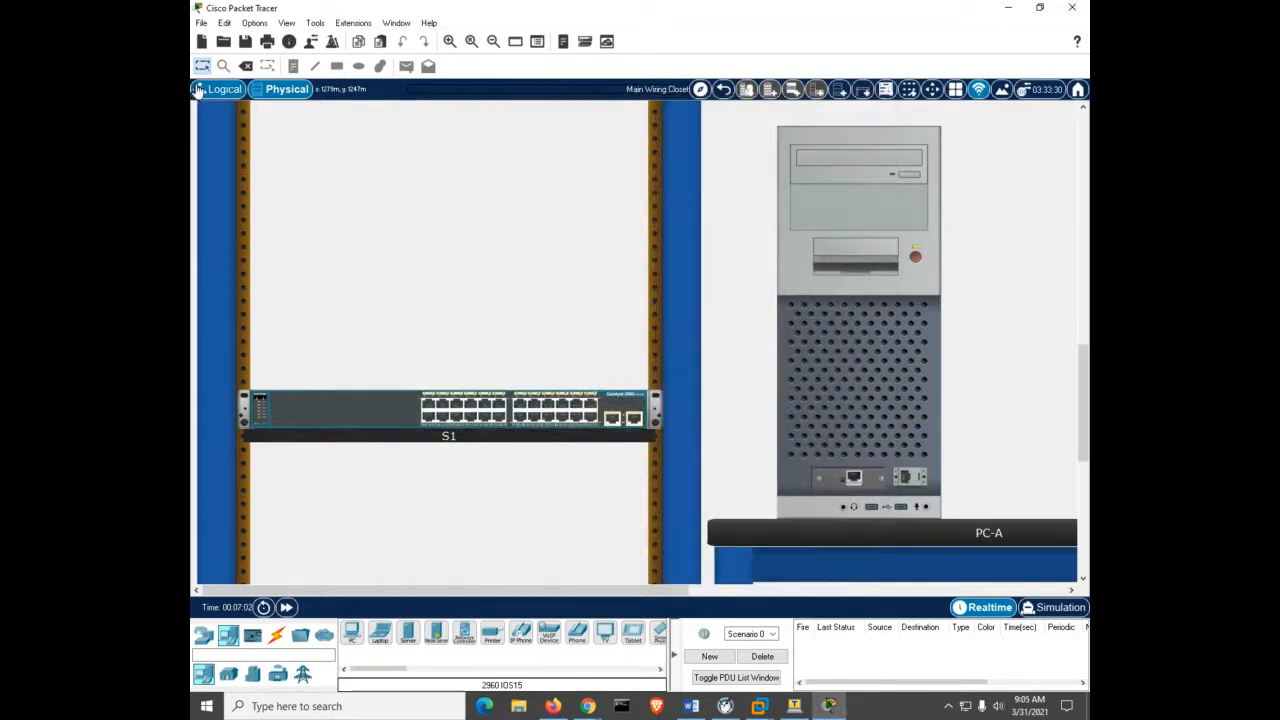
{"action": "left_click", "coordinate": [213, 91]}
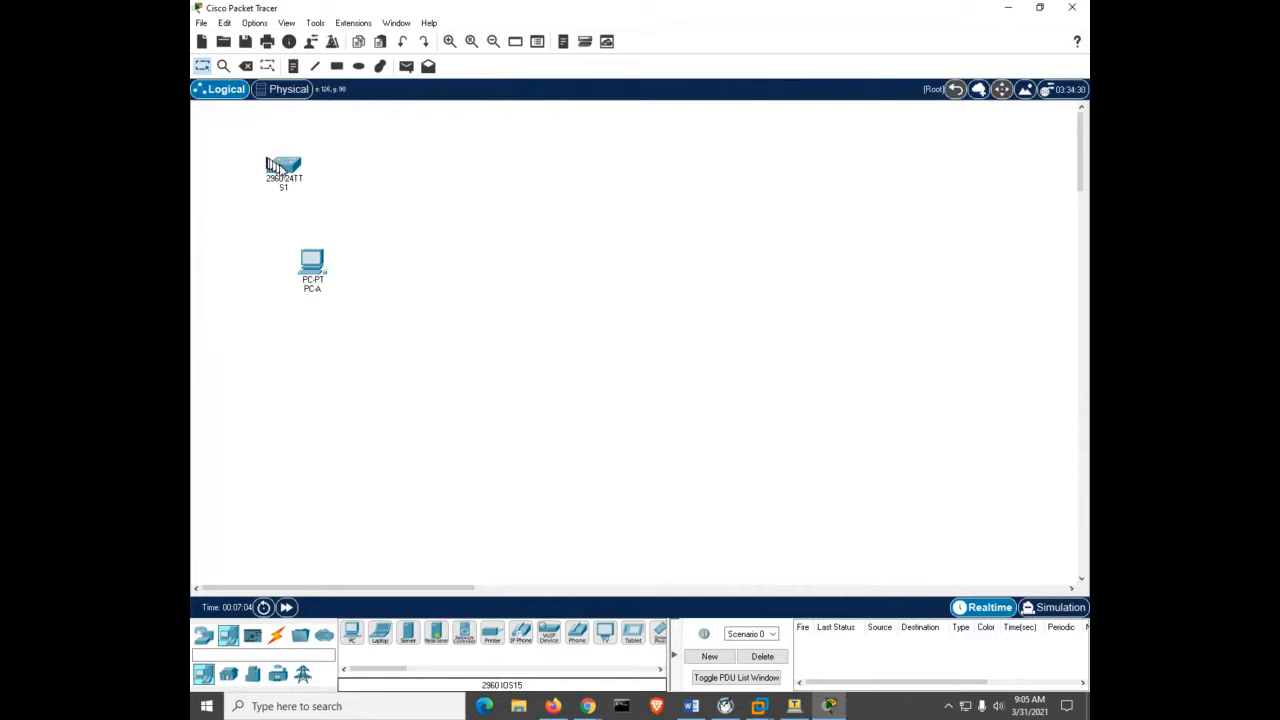
{"action": "left_click", "coordinate": [283, 170]}
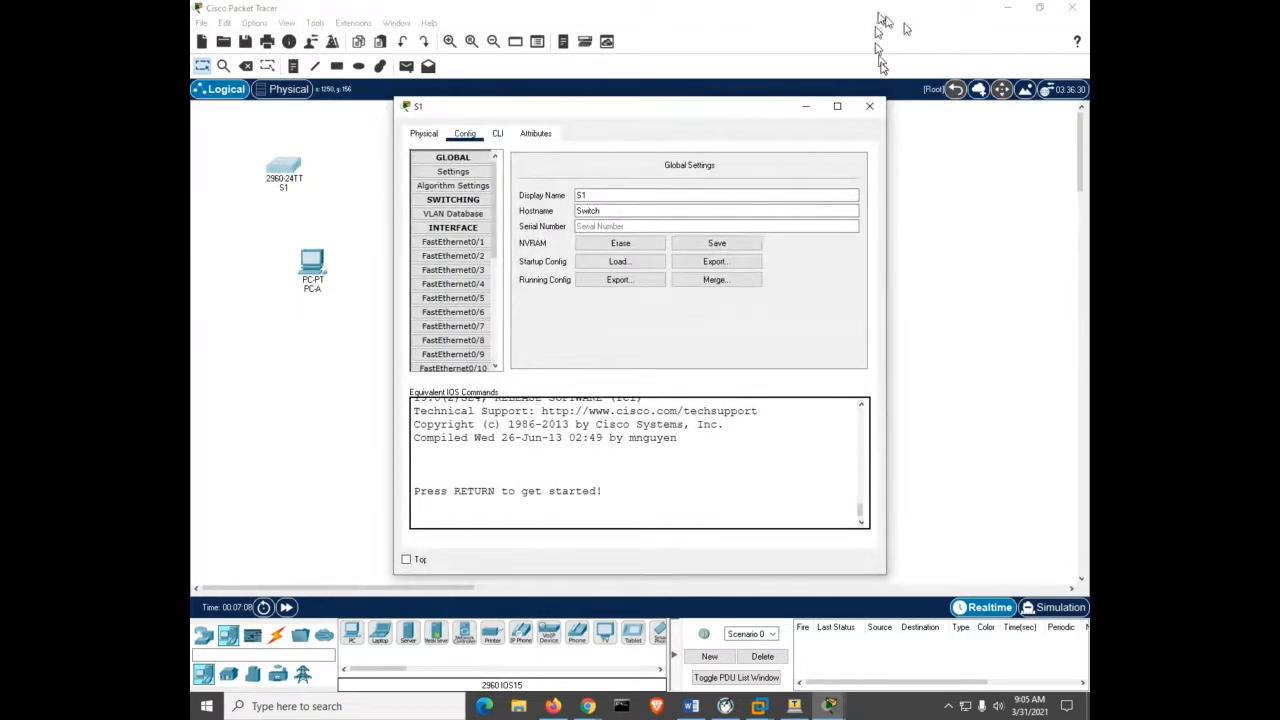
{"action": "left_click", "coordinate": [869, 106]}
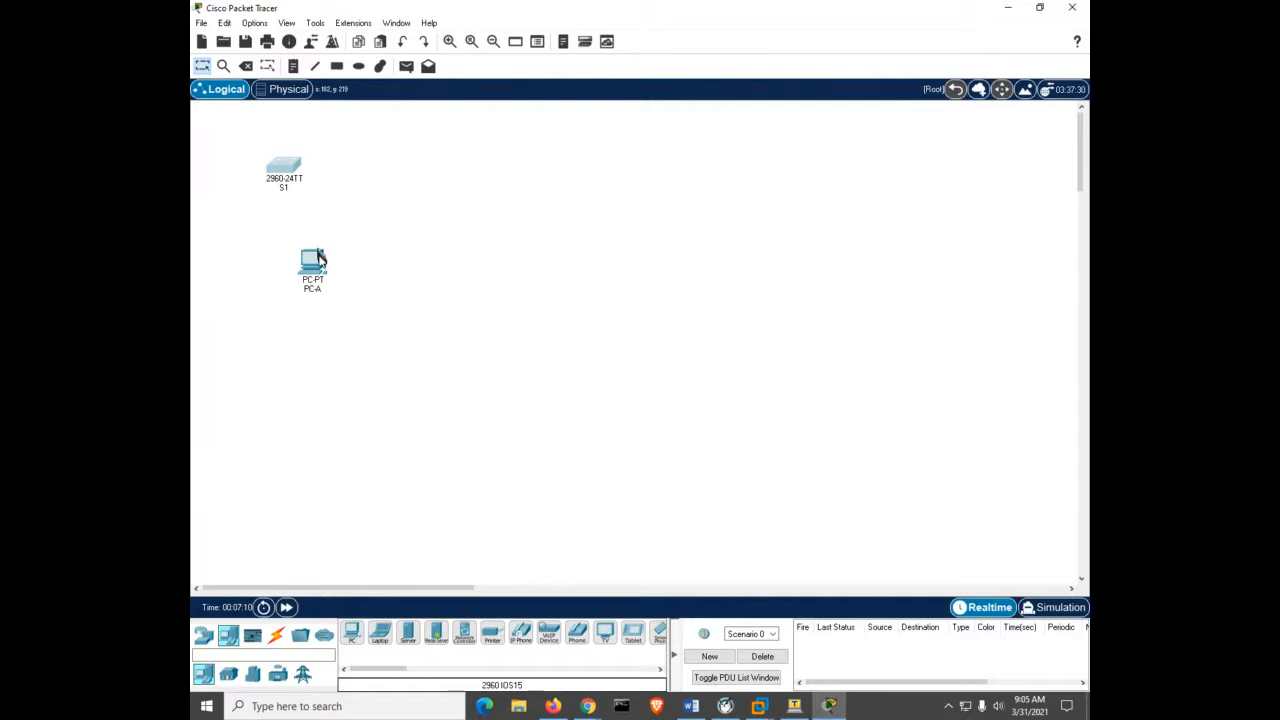
Move PC-A beside S1 on the logical canvas, then return to the physical rack view.
{"action": "left_click_drag", "start_coordinate": [314, 262], "coordinate": [422, 176]}
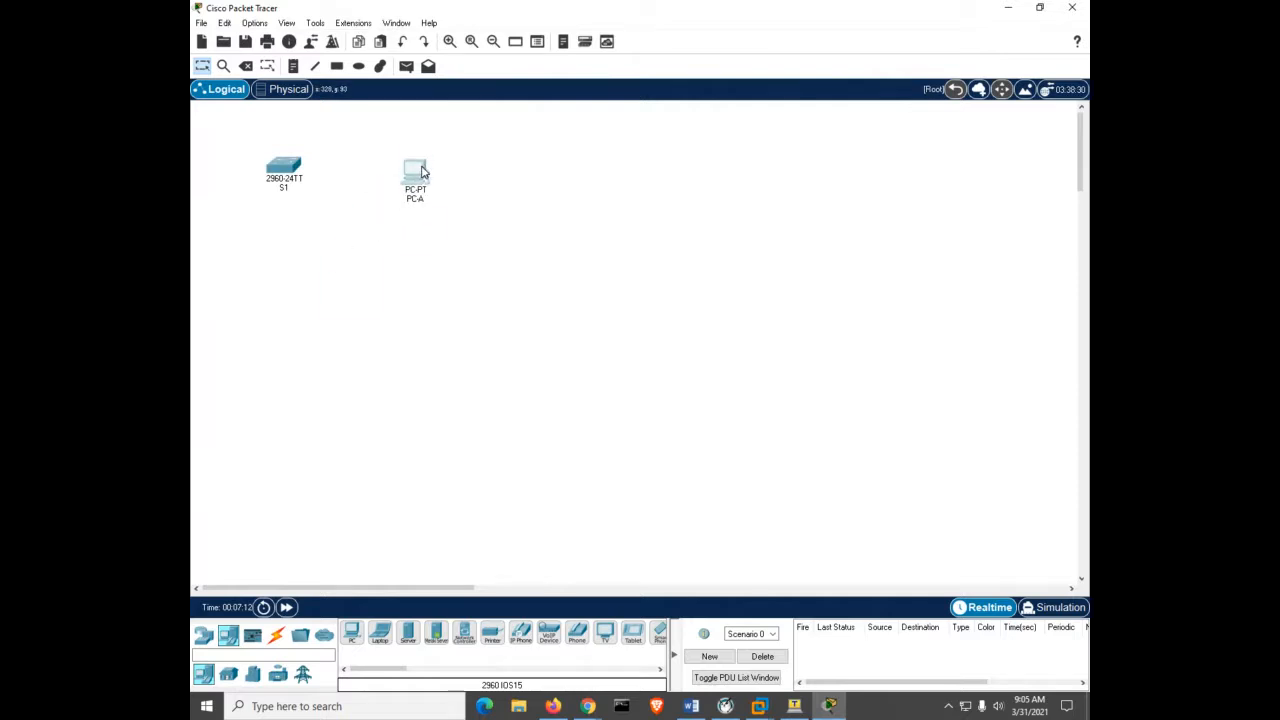
{"action": "left_click", "coordinate": [276, 92]}
{"action": "scroll", "coordinate": [449, 409], "scroll_direction": "down", "scroll_amount": 5}
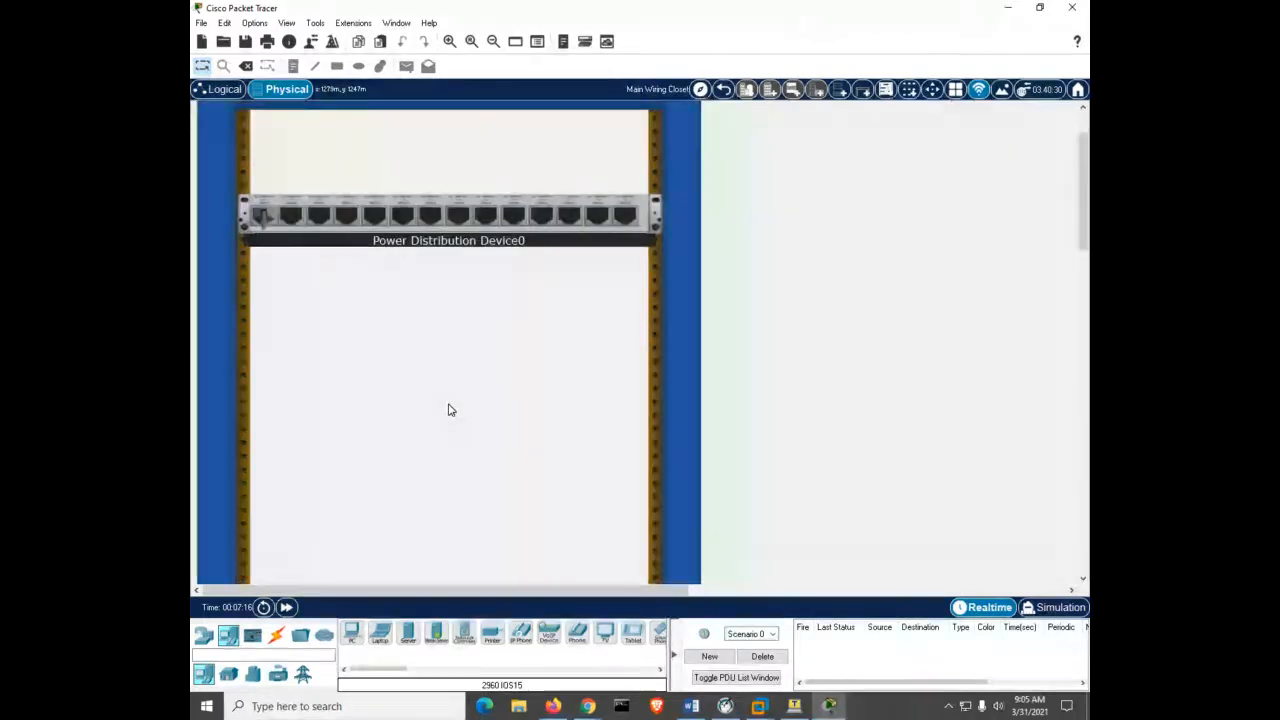
{"action": "scroll", "coordinate": [449, 409], "scroll_direction": "down", "scroll_amount": 5}
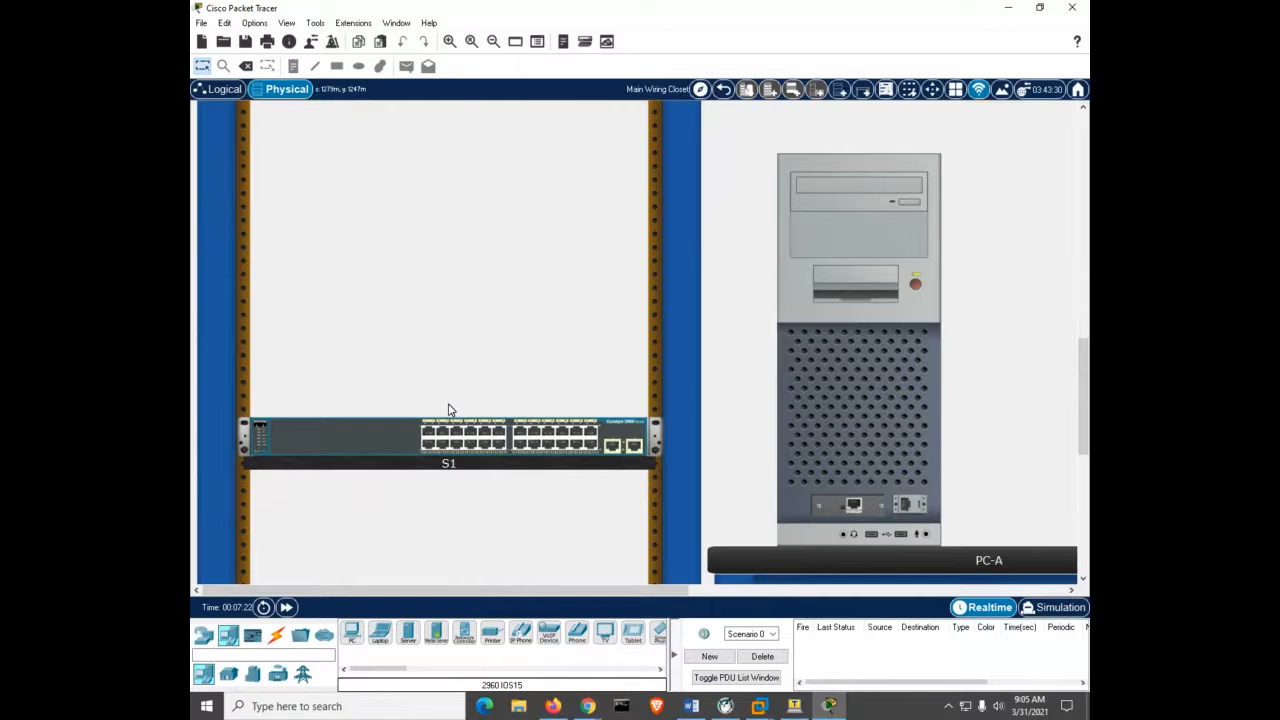
{"action": "scroll", "coordinate": [449, 409], "scroll_direction": "down", "scroll_amount": 1}
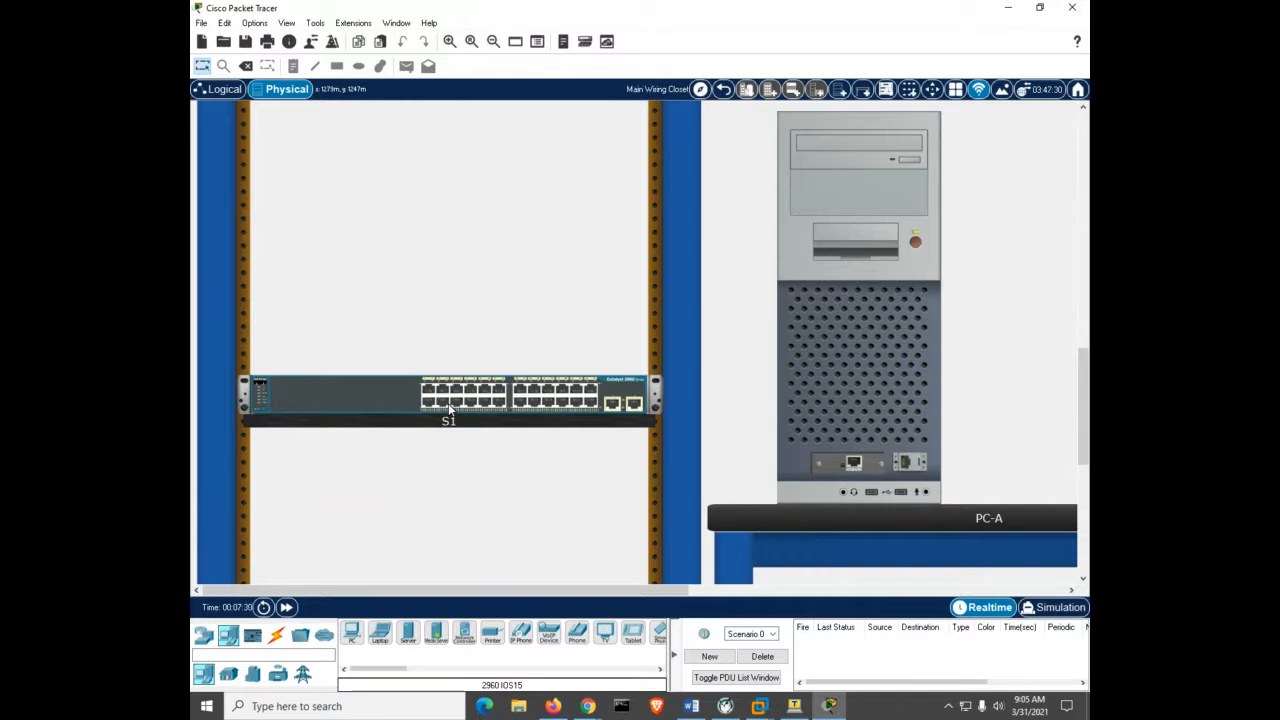
Cable S1's FastEthernet0/6 to PC-A's network port with a copper straight-through cable.
{"action": "left_click", "coordinate": [276, 638]}
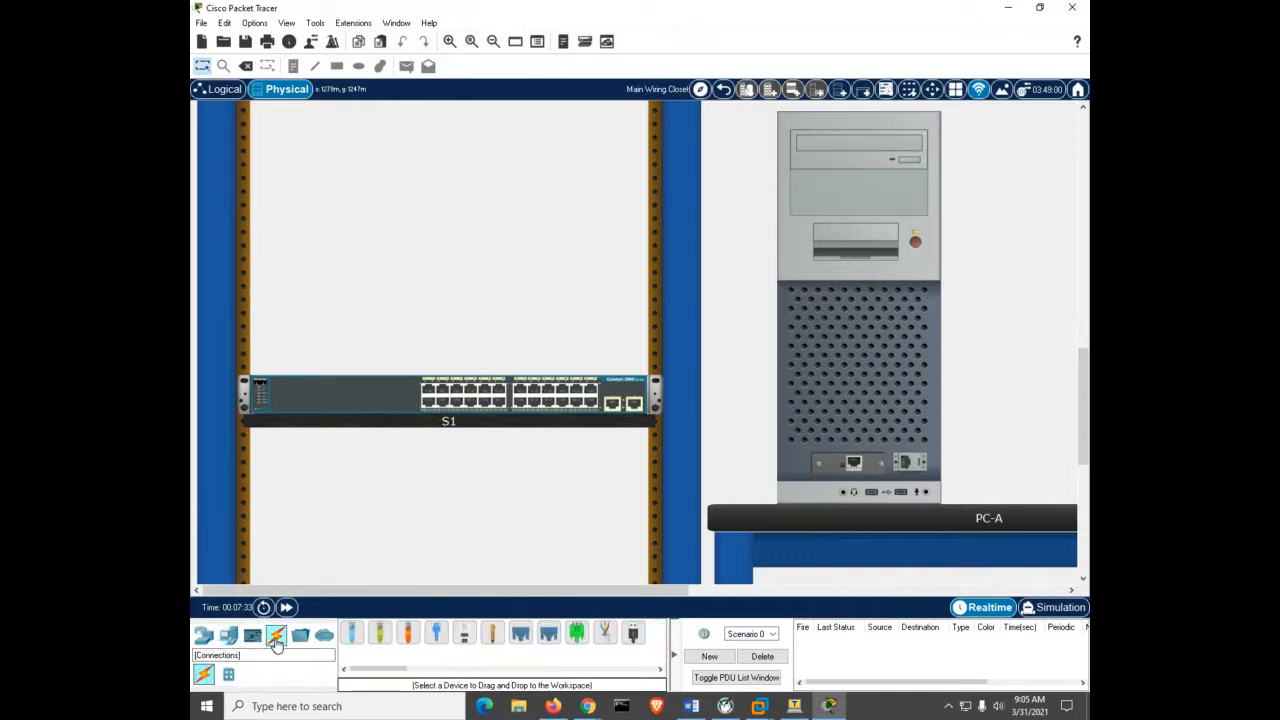
{"action": "left_click", "coordinate": [376, 638]}
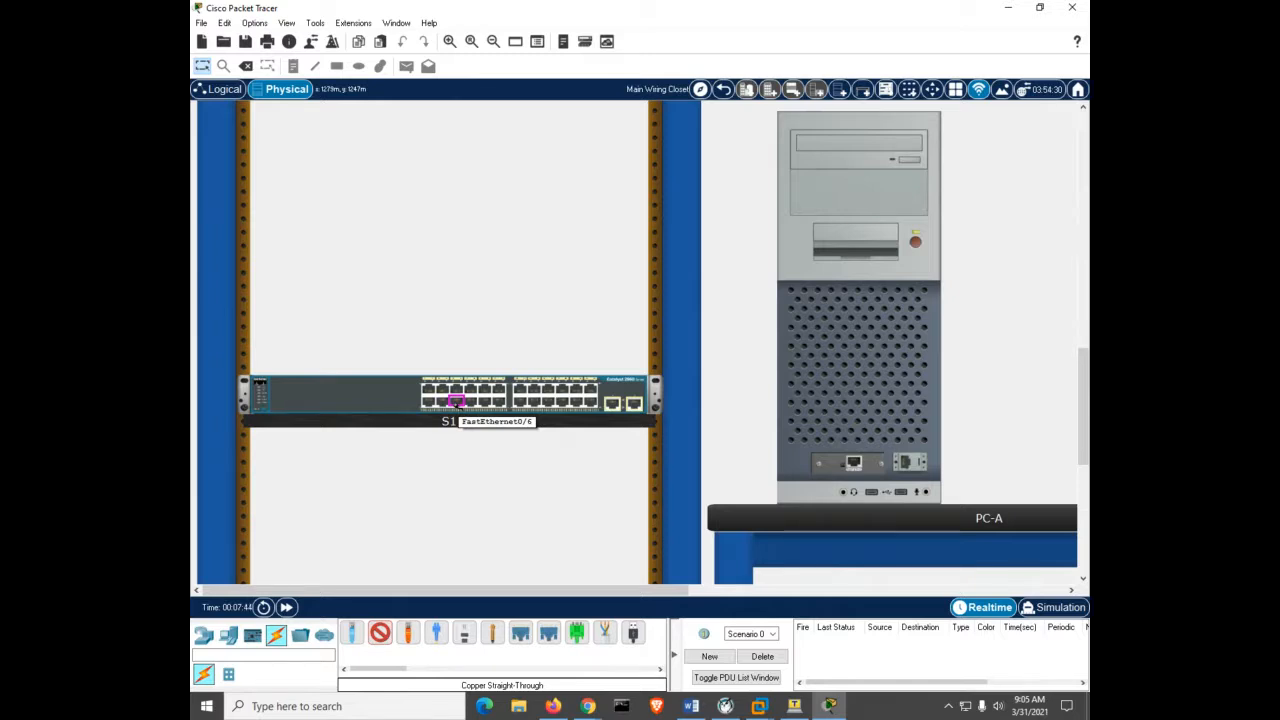
{"action": "left_click", "coordinate": [456, 401]}
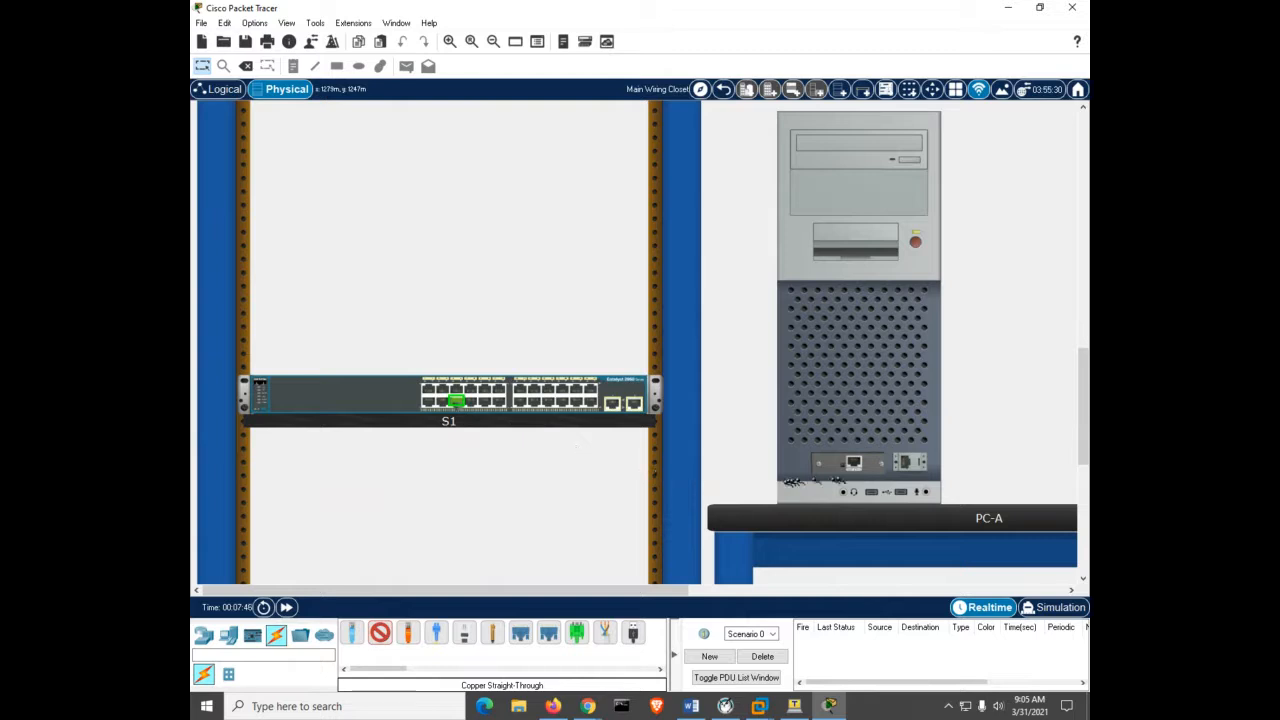
{"action": "left_click", "coordinate": [854, 463]}
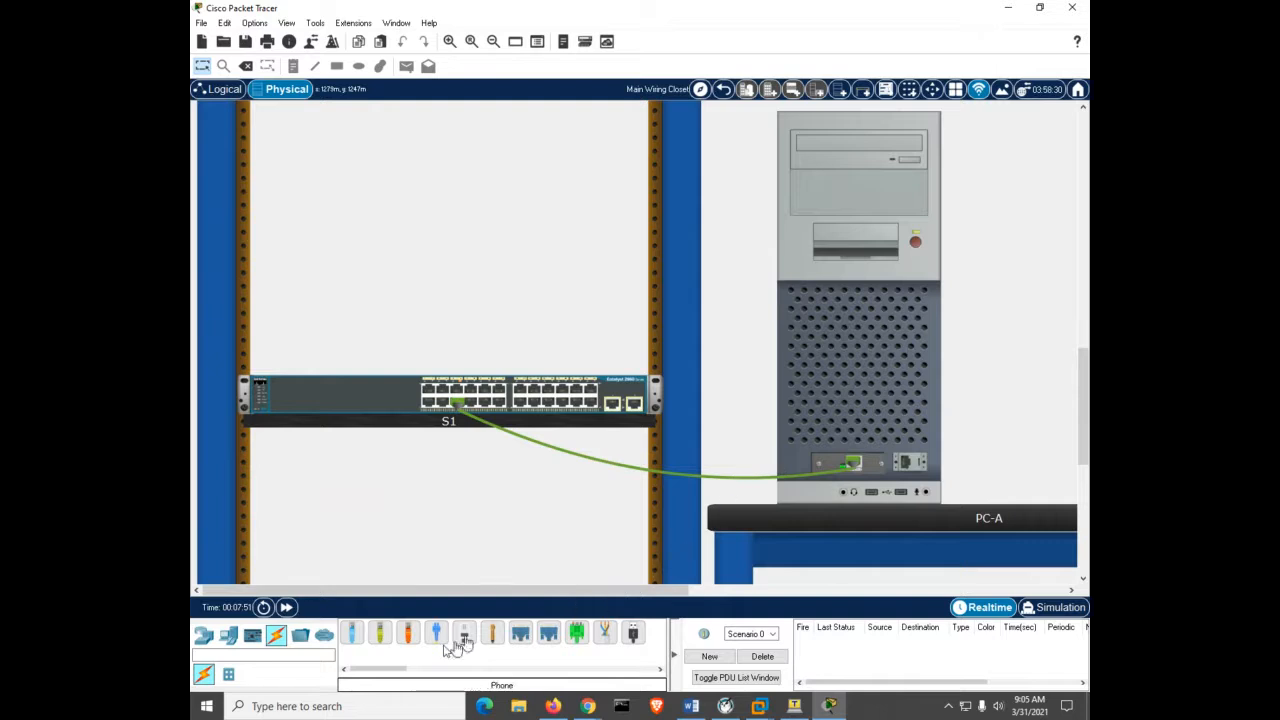
{"action": "left_click", "coordinate": [355, 638]}
Run the console cable from PC-A's RS 232 port to S1's rear Console port and verify it.
{"action": "left_click", "coordinate": [907, 462]}
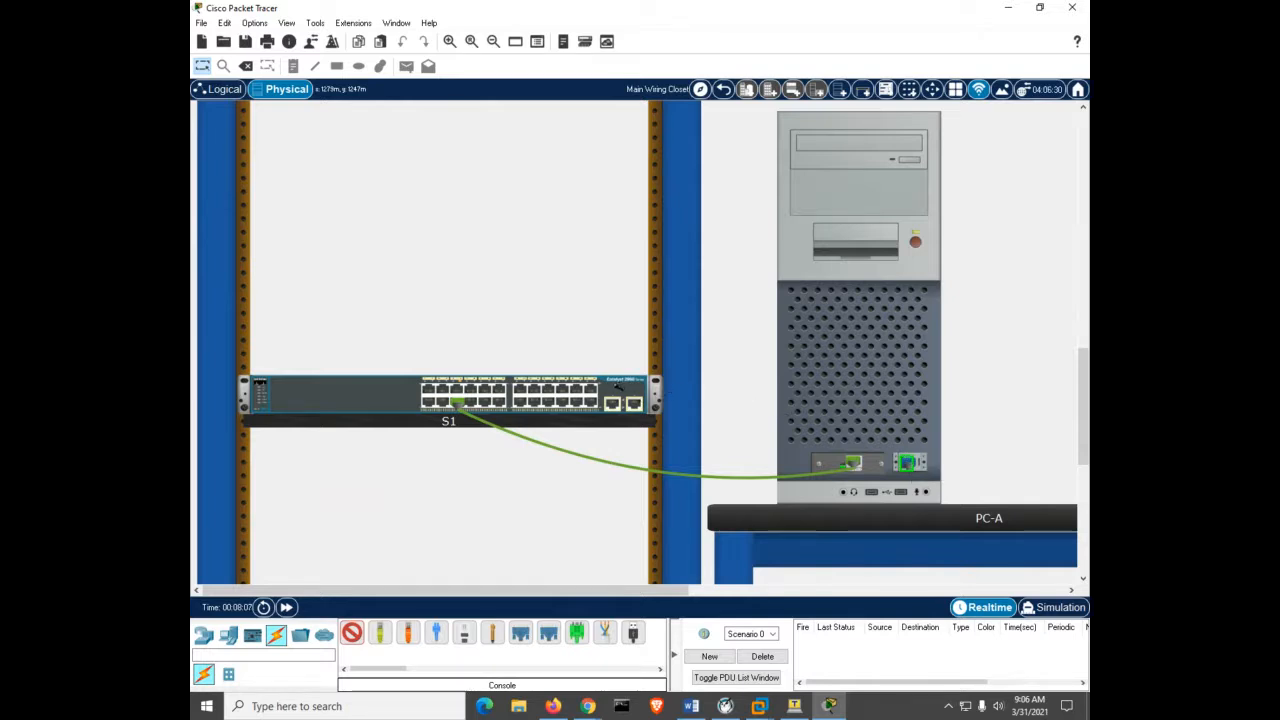
{"action": "right_click", "coordinate": [622, 394]}
{"action": "left_click", "coordinate": [634, 411]}
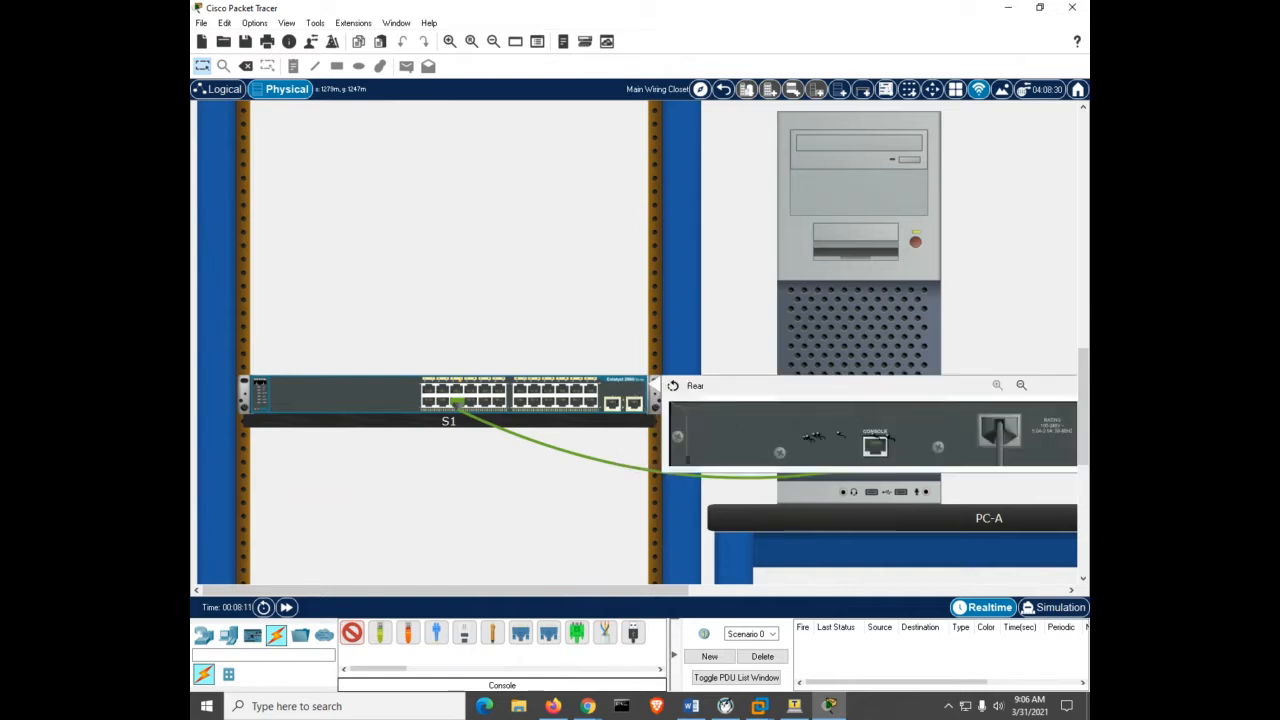
{"action": "left_click", "coordinate": [873, 449]}
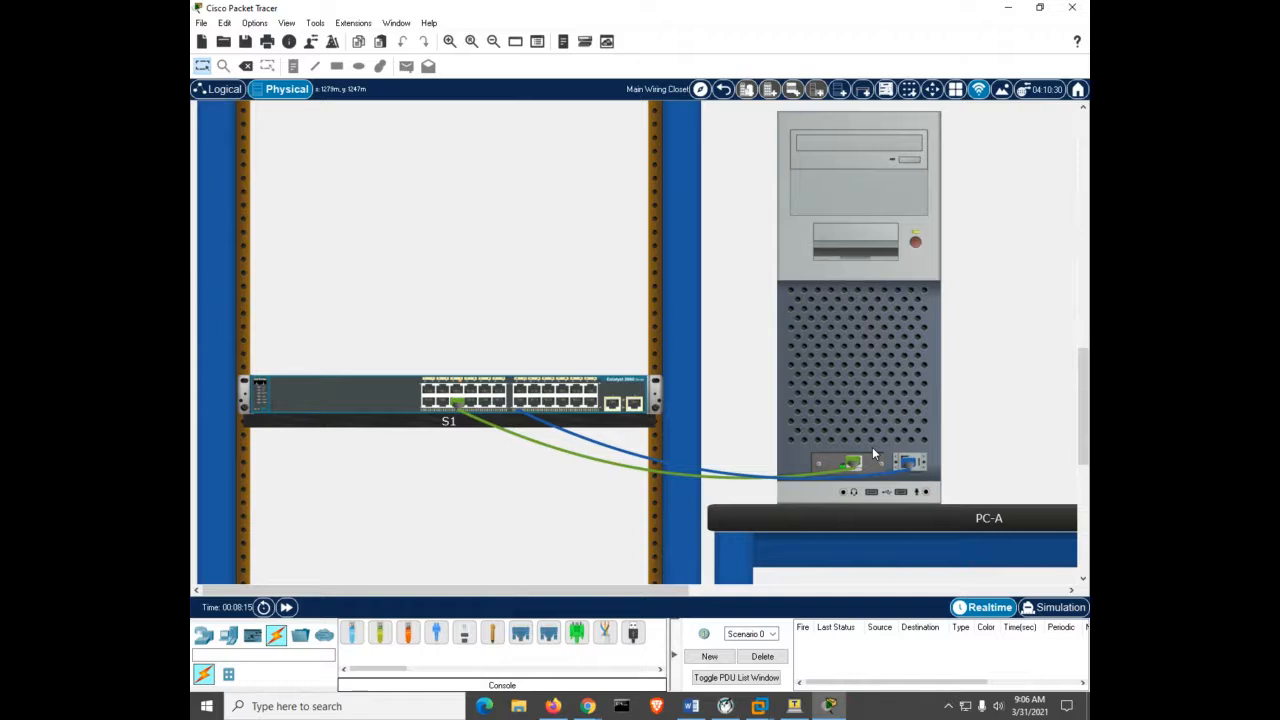
{"action": "left_click", "coordinate": [616, 396]}
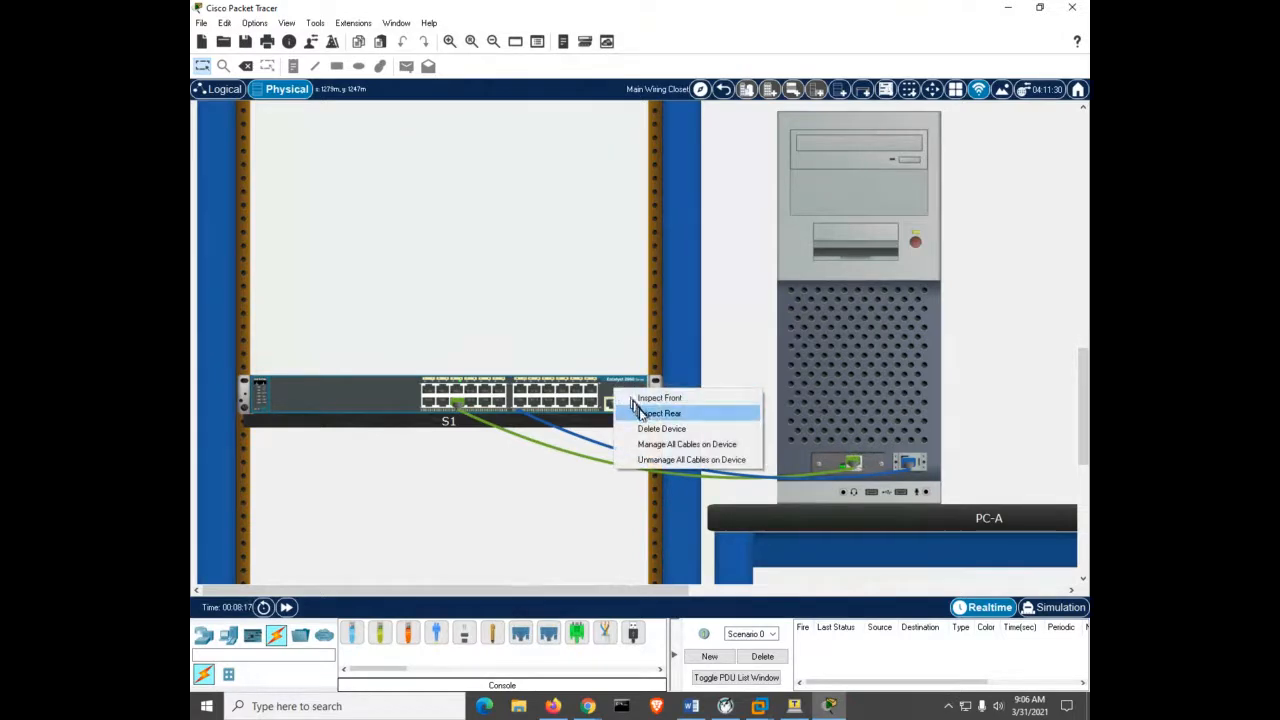
{"action": "left_click", "coordinate": [640, 413]}
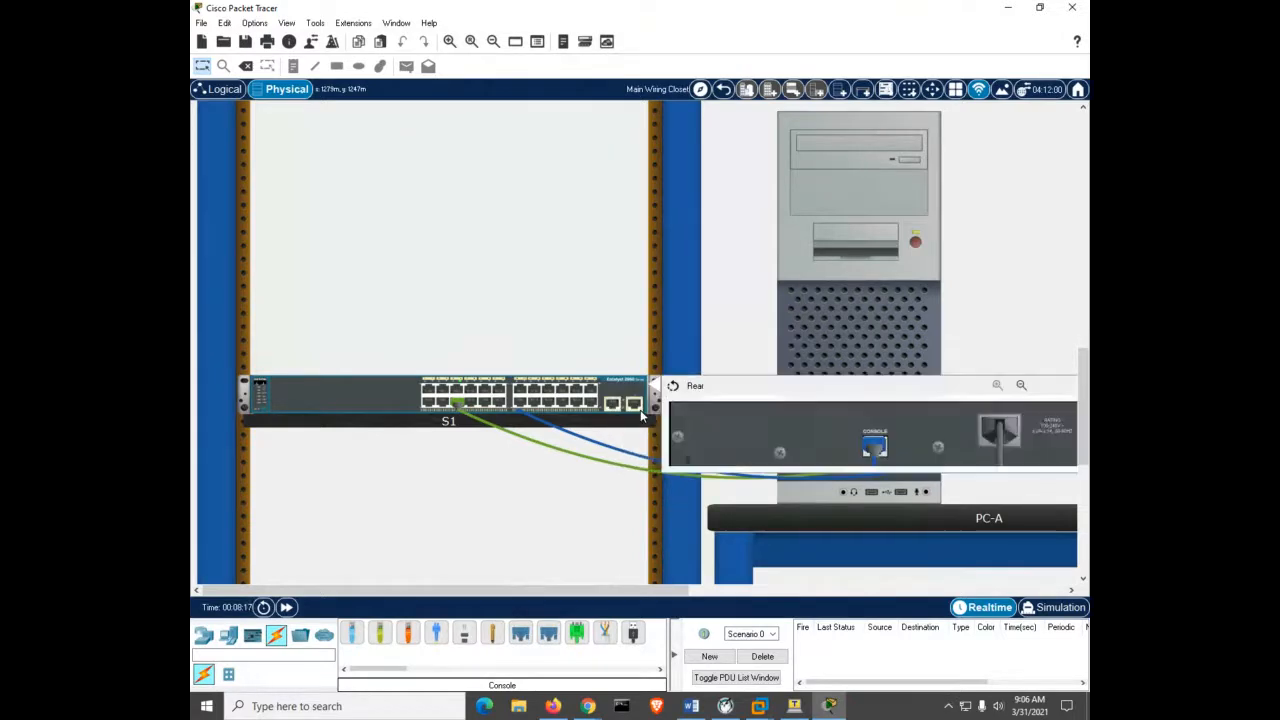
{"action": "left_click", "coordinate": [881, 446]}
{"action": "mouse_move", "coordinate": [563, 433]}
{"action": "left_click", "coordinate": [859, 212]}
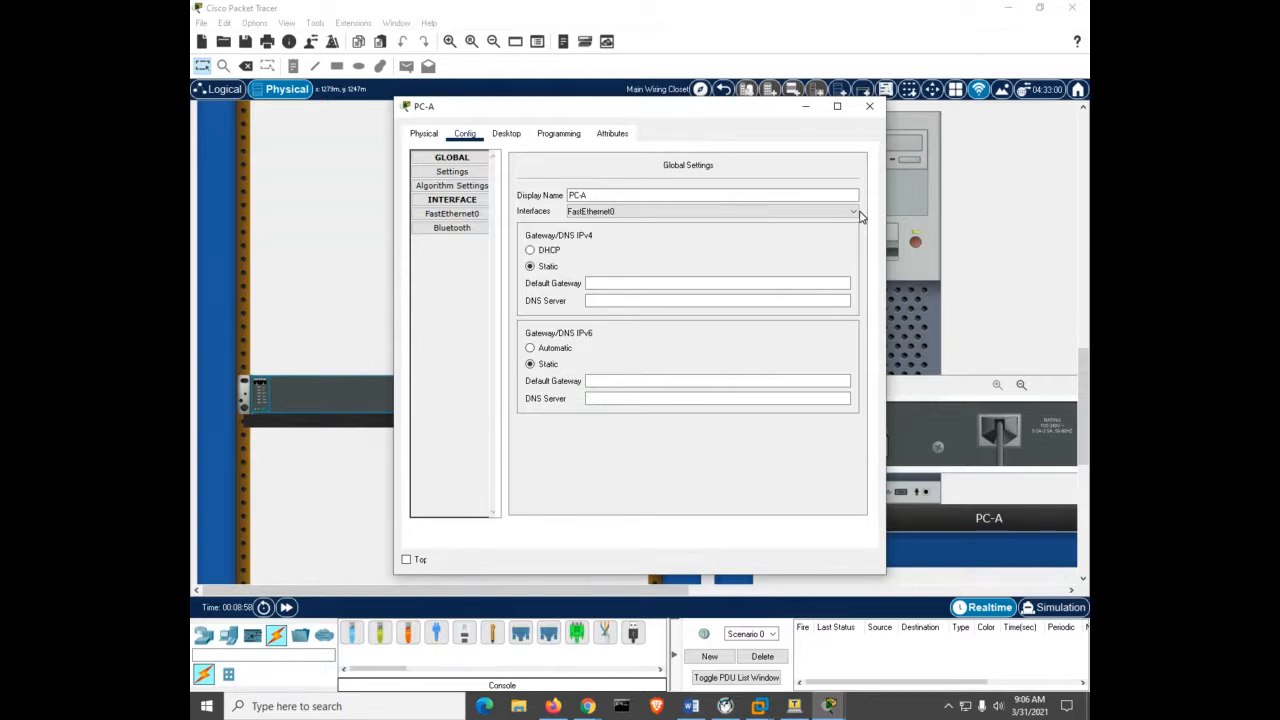
{"action": "left_click", "coordinate": [490, 135]}
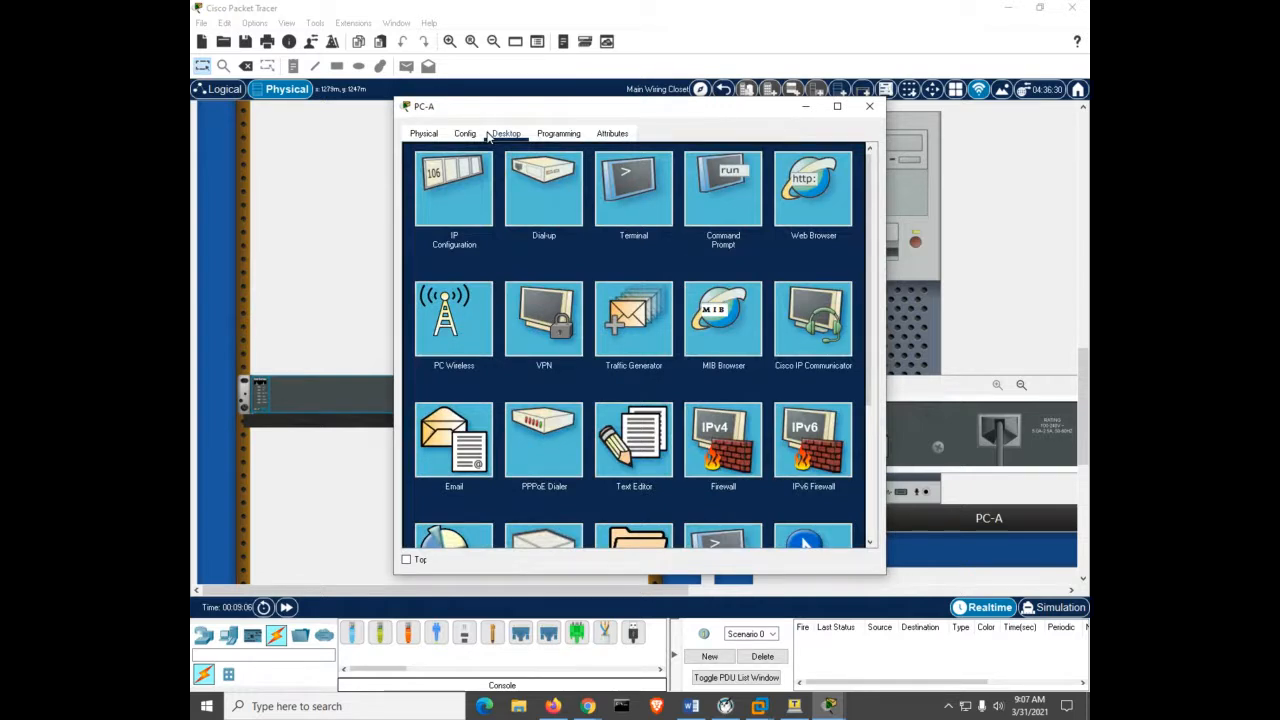
{"action": "left_click", "coordinate": [650, 194]}
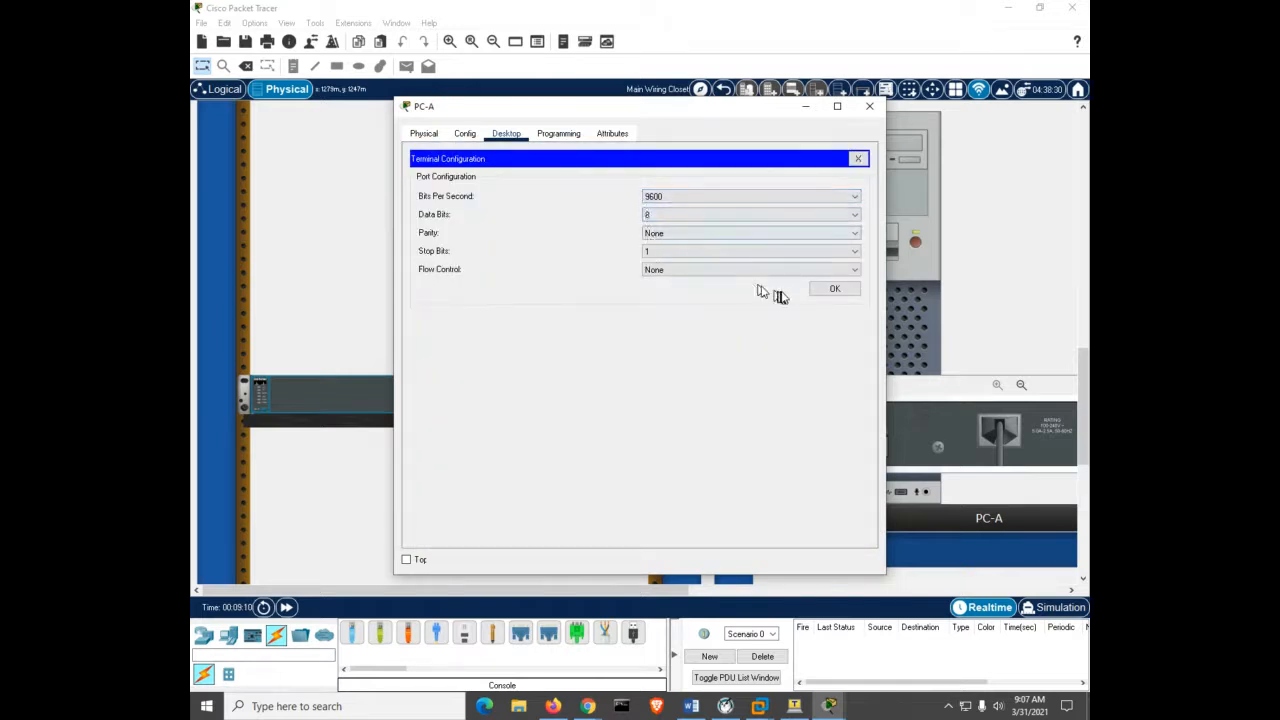
{"action": "left_click", "coordinate": [834, 289]}
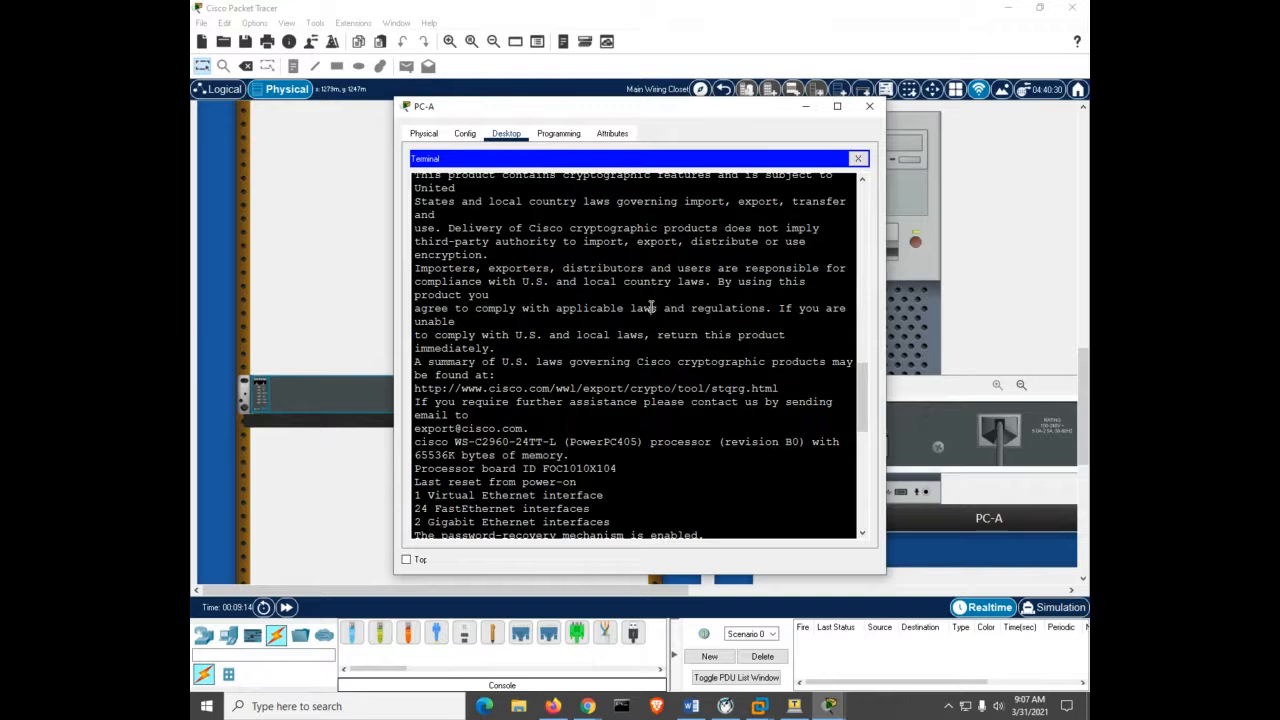
{"action": "key", "text": "Return"}
{"action": "key", "text": "Return"}
{"action": "key", "text": "Return"}
{"action": "key", "text": "Return"}
{"action": "key", "text": "Return"}
{"action": "key", "text": "Return"}
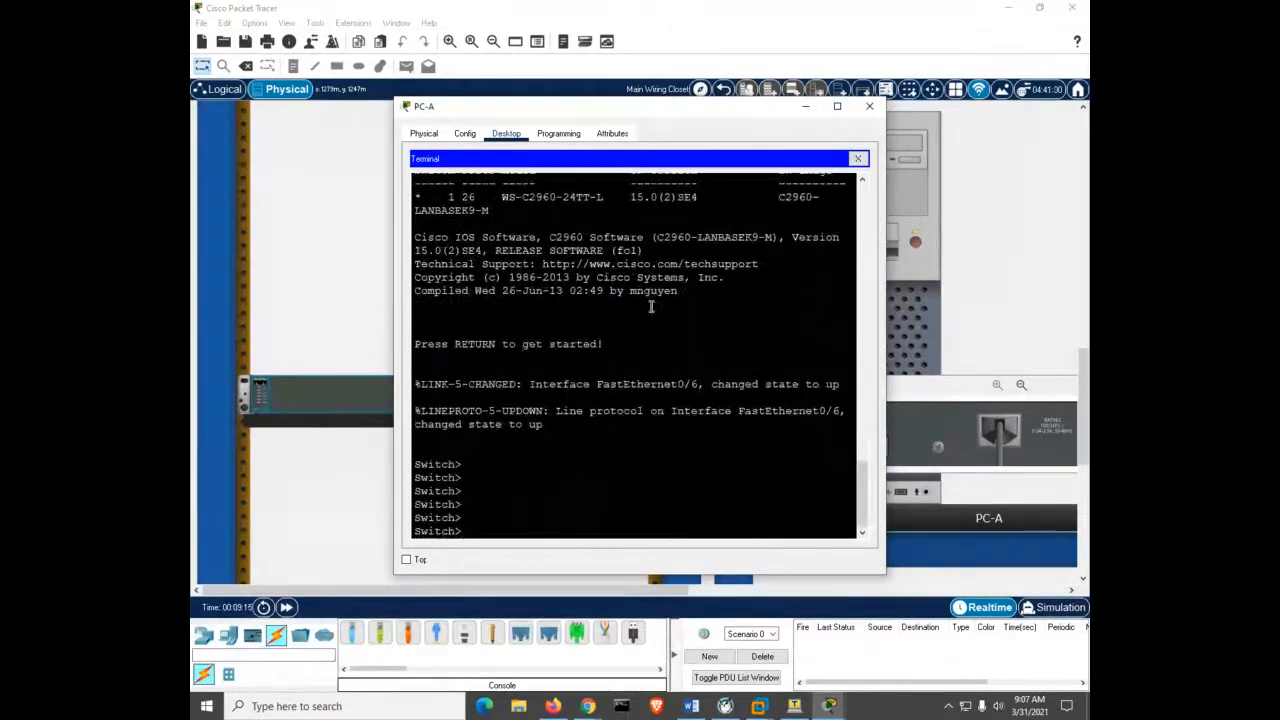
{"action": "left_click", "coordinate": [864, 112]}
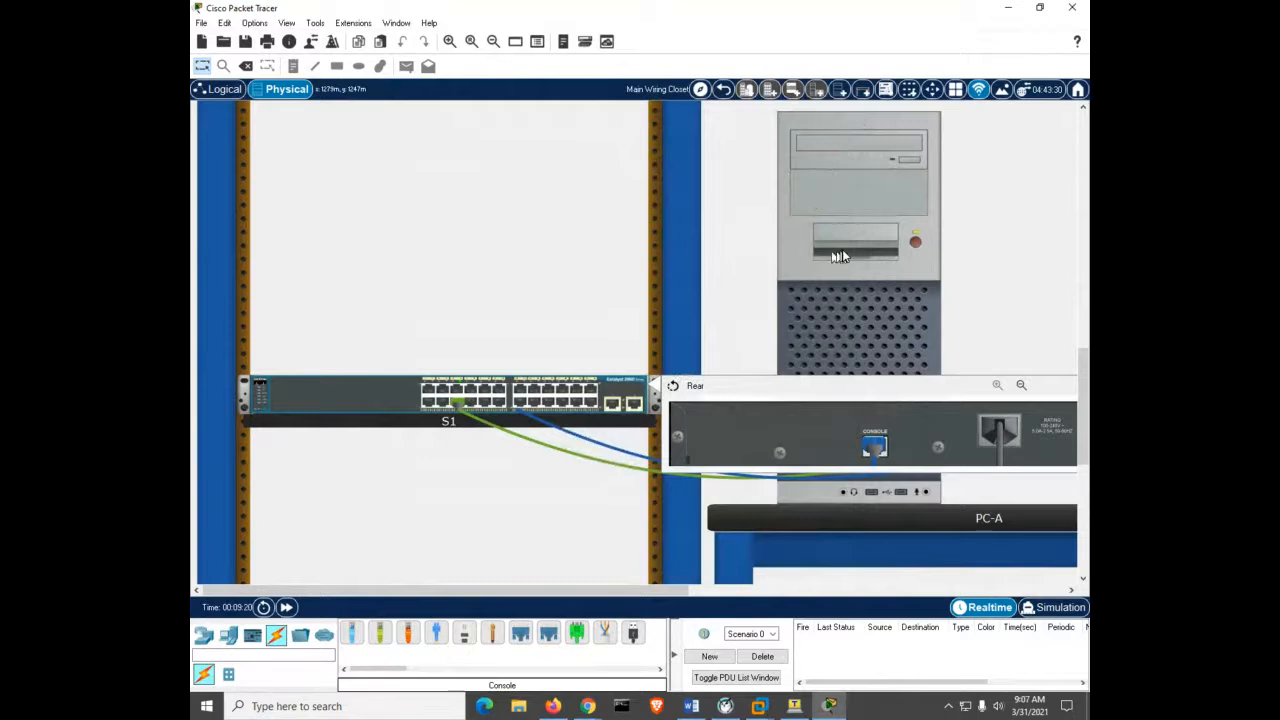
{"action": "left_click", "coordinate": [379, 400]}
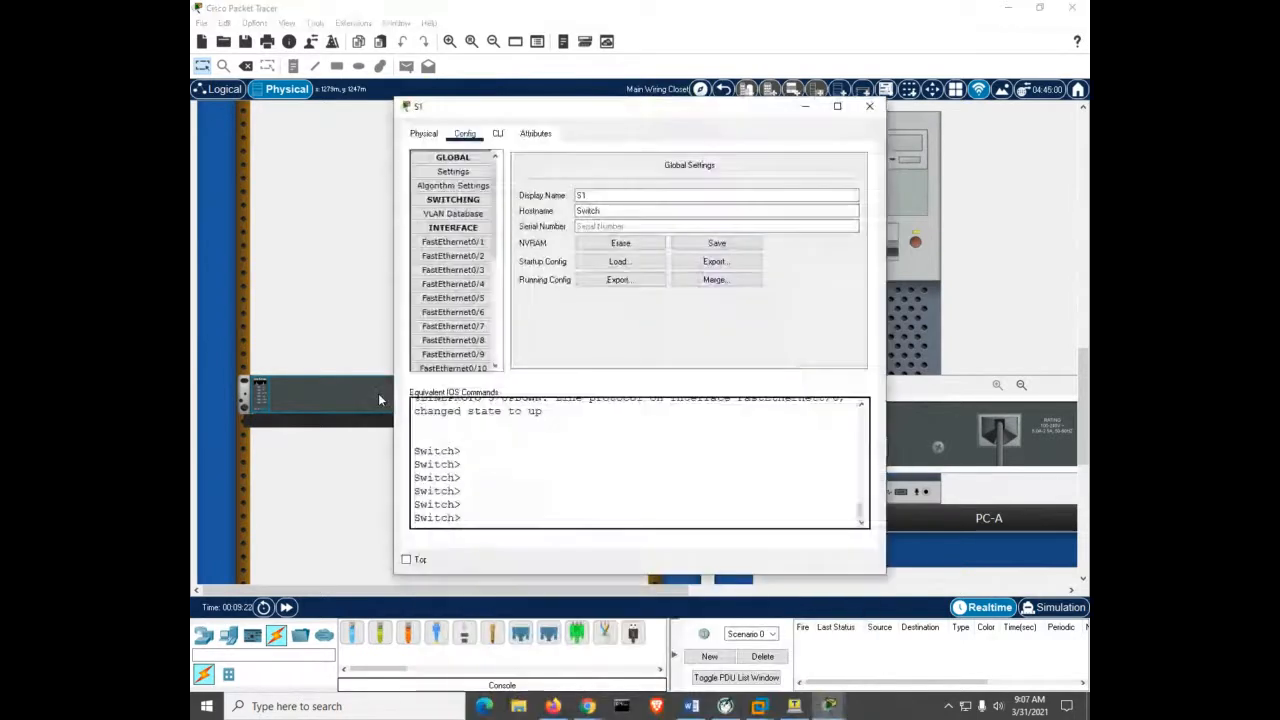
{"action": "left_click", "coordinate": [497, 134]}
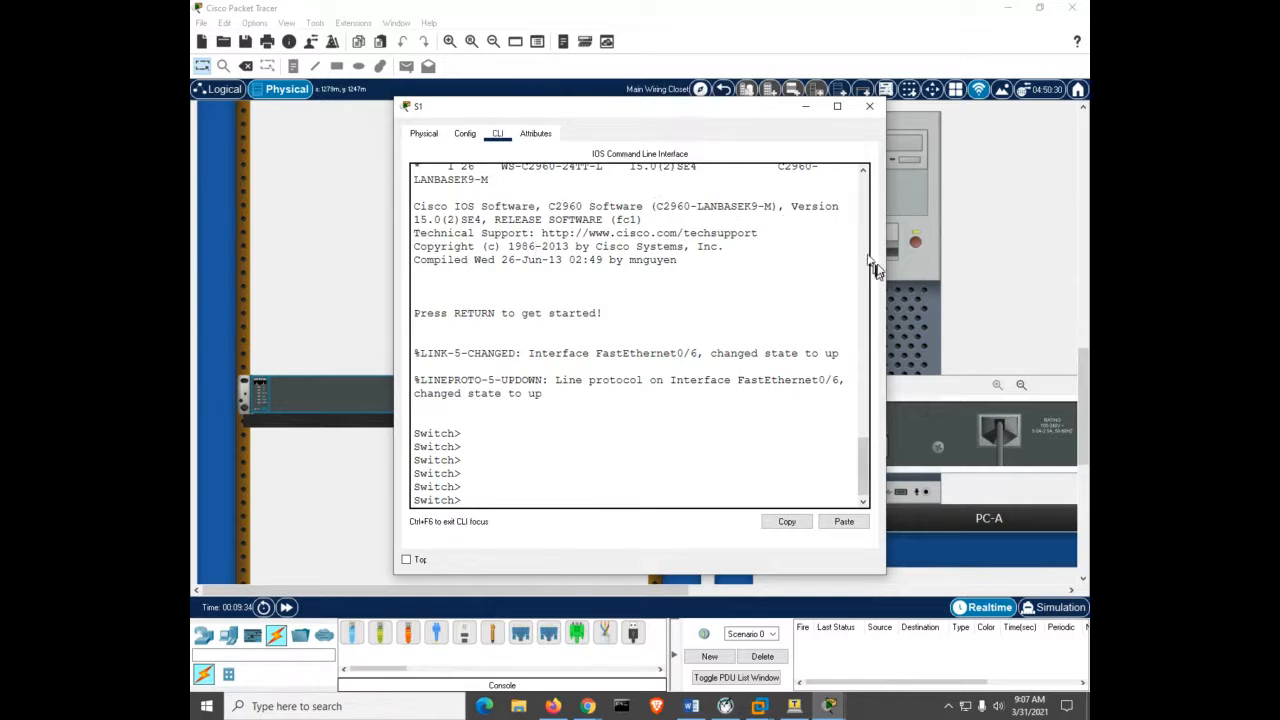
{"action": "left_click", "coordinate": [870, 105]}
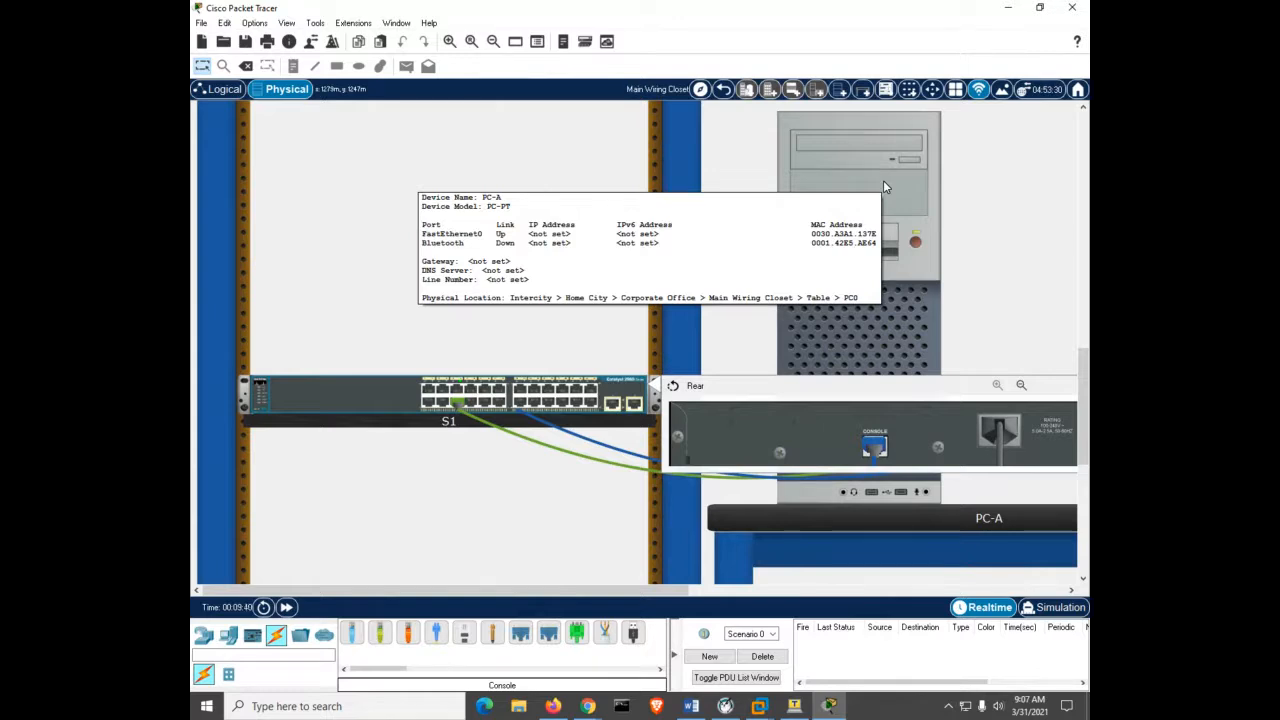
Set PC-A's IPv4 address to 192.168.1.10 with mask 255.255.255.0 and close its window.
{"action": "left_click", "coordinate": [883, 185]}
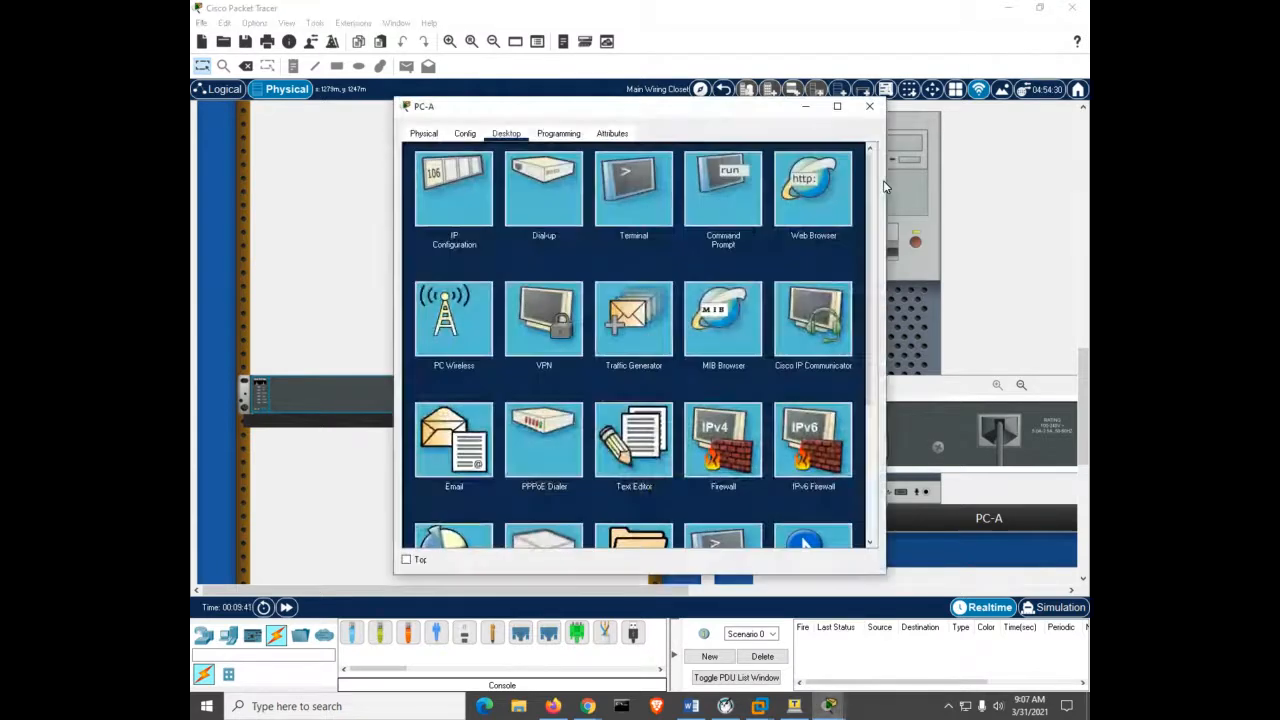
{"action": "left_click", "coordinate": [455, 190]}
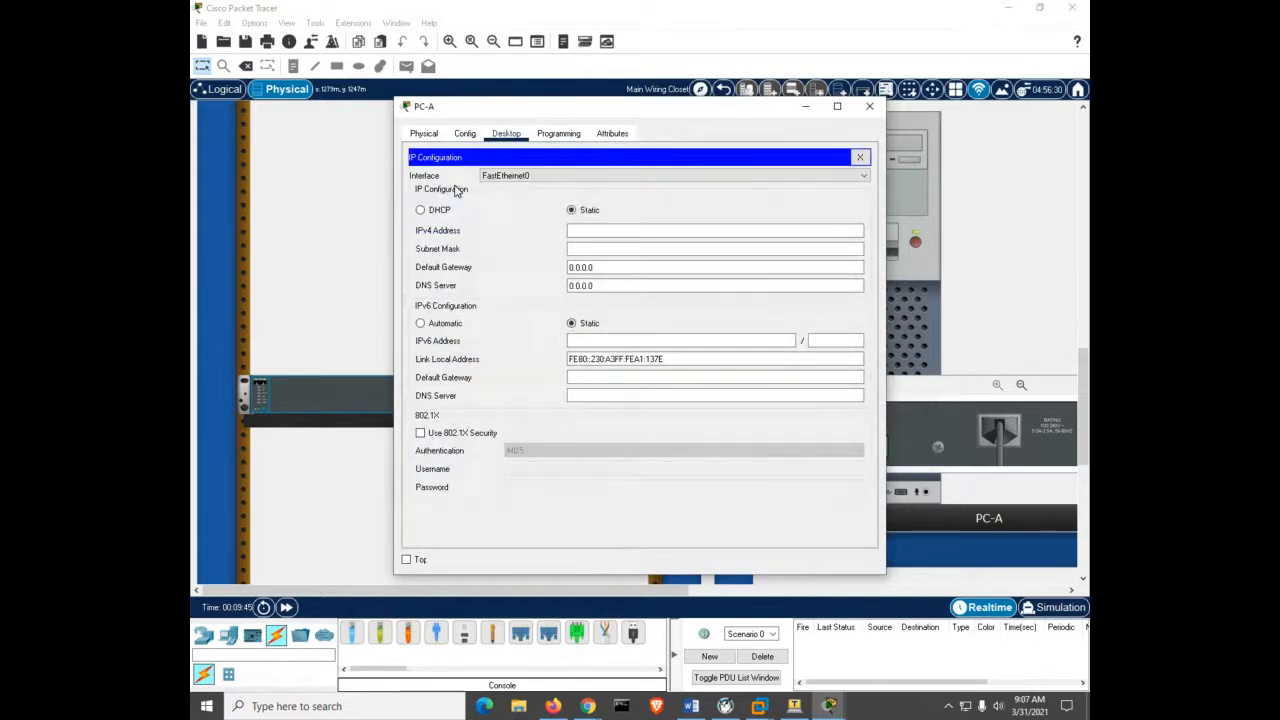
{"action": "left_click", "coordinate": [603, 232]}
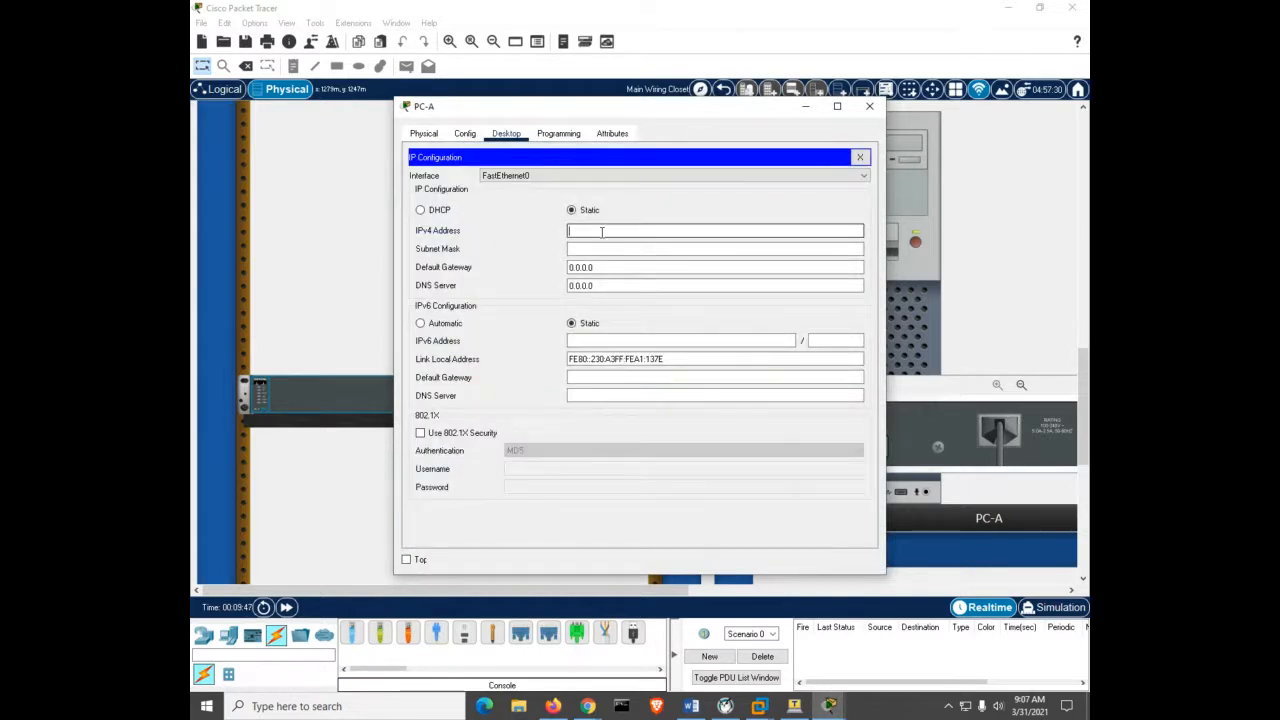
{"action": "type", "text": "192"}
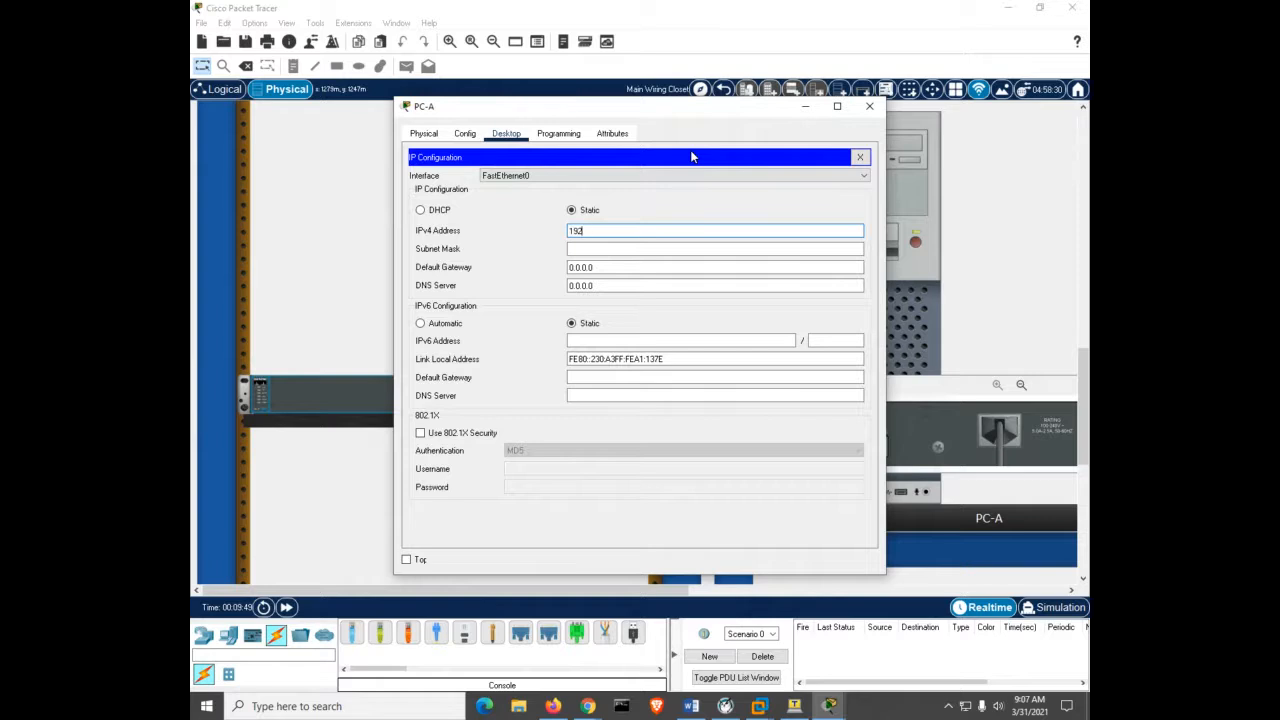
{"action": "type", "text": ".168.1.10"}
{"action": "key", "text": "Tab"}
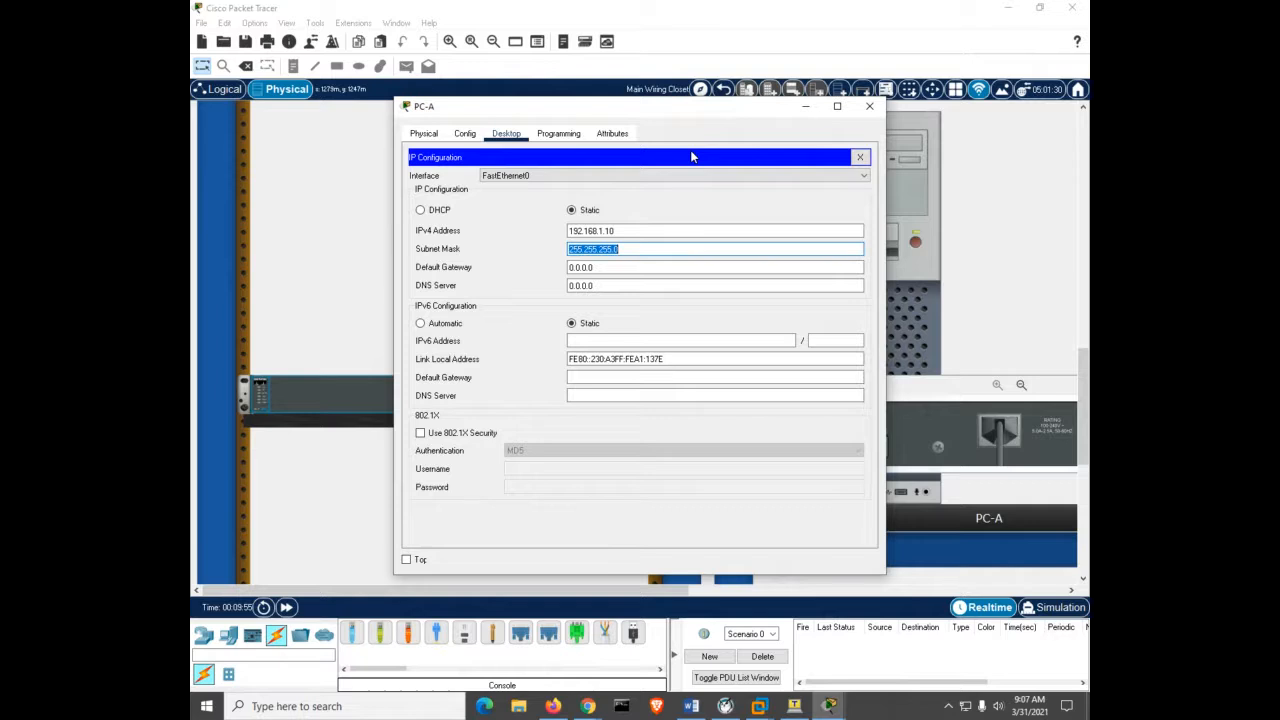
{"action": "left_click", "coordinate": [862, 110]}
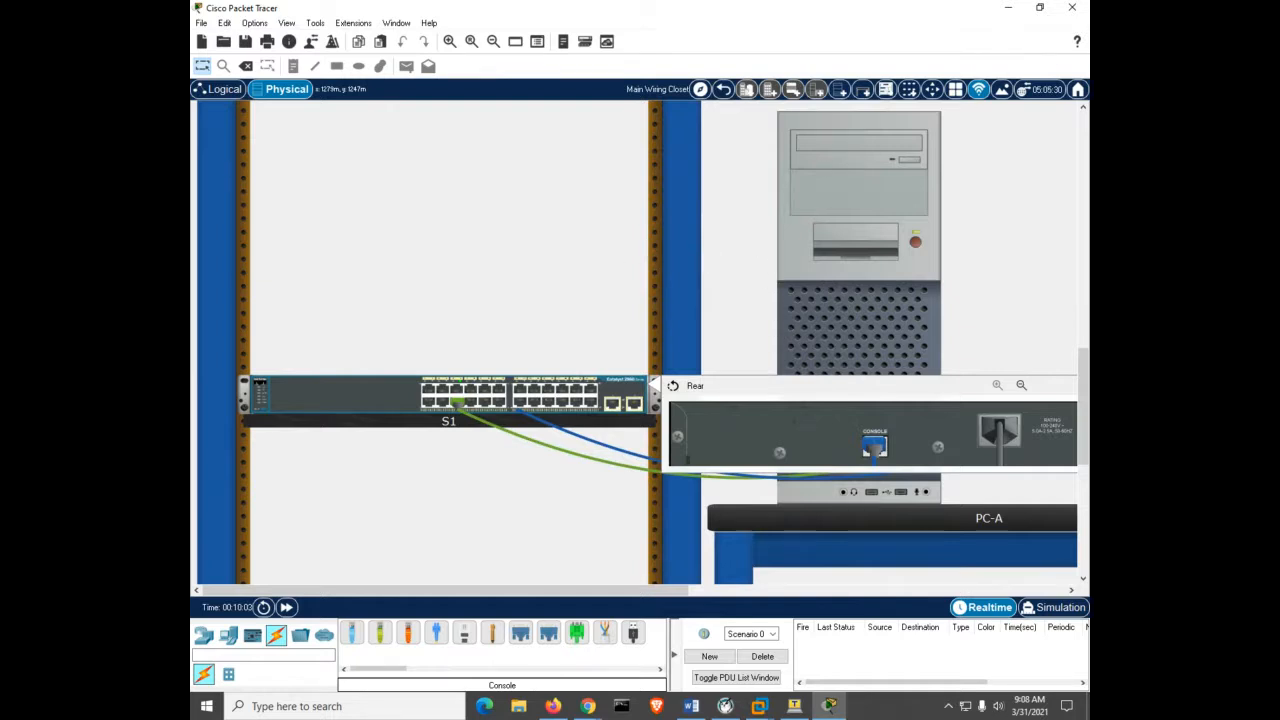
Minimize Packet Tracer and the Word lab document to reveal the desktop shortcuts.
{"action": "left_click", "coordinate": [1008, 10]}
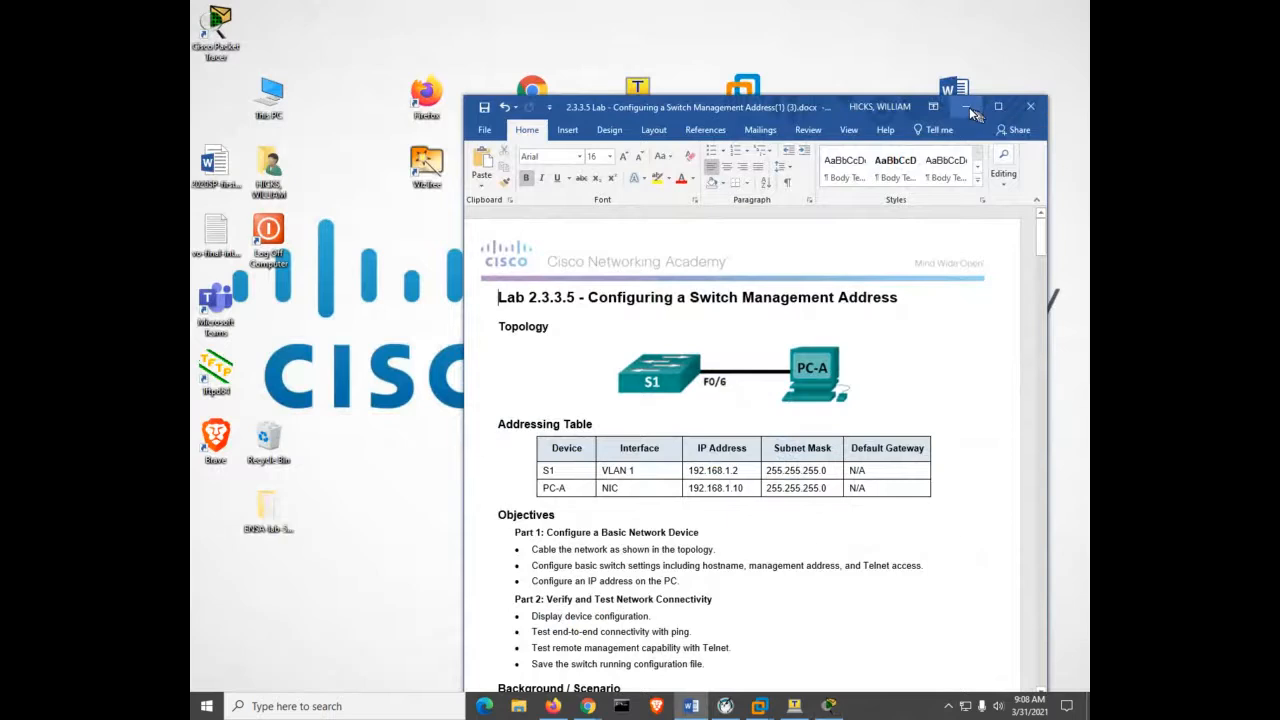
{"action": "left_click", "coordinate": [967, 107]}
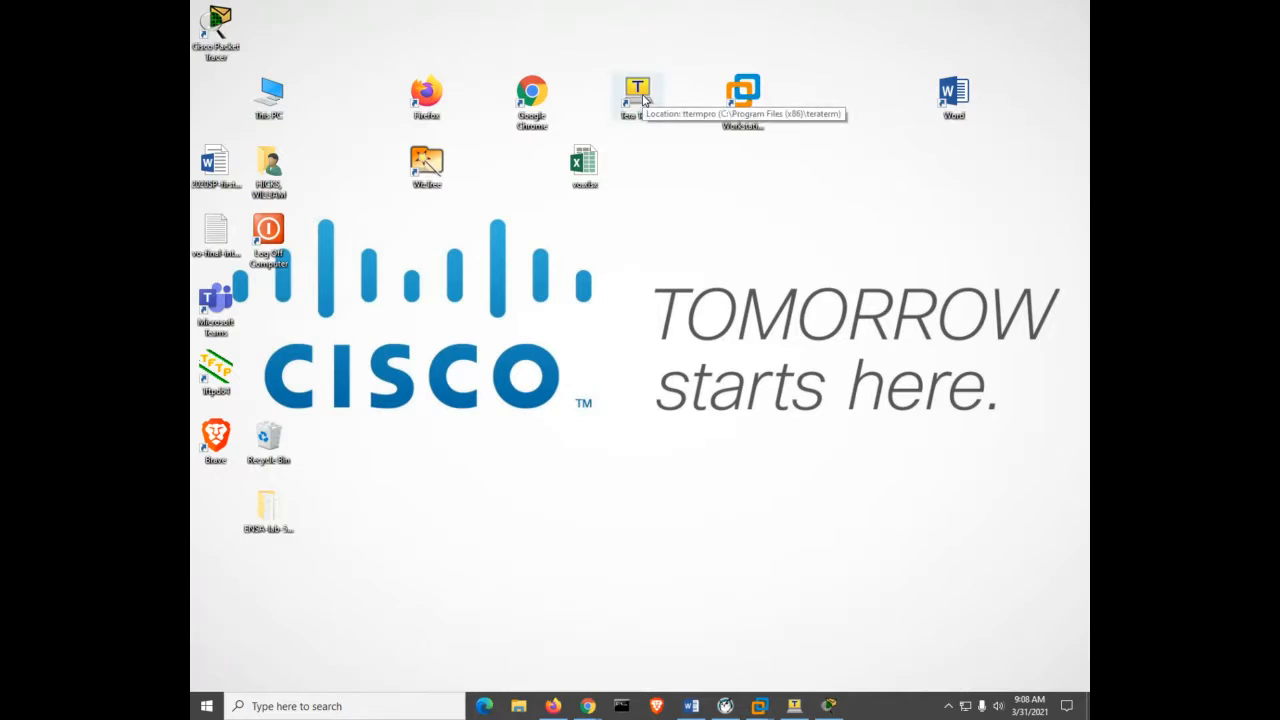
Launch a new Tera Term and check the serial port list, which shows COM3.
{"action": "left_click", "coordinate": [643, 97]}
{"action": "double_click", "coordinate": [643, 97]}
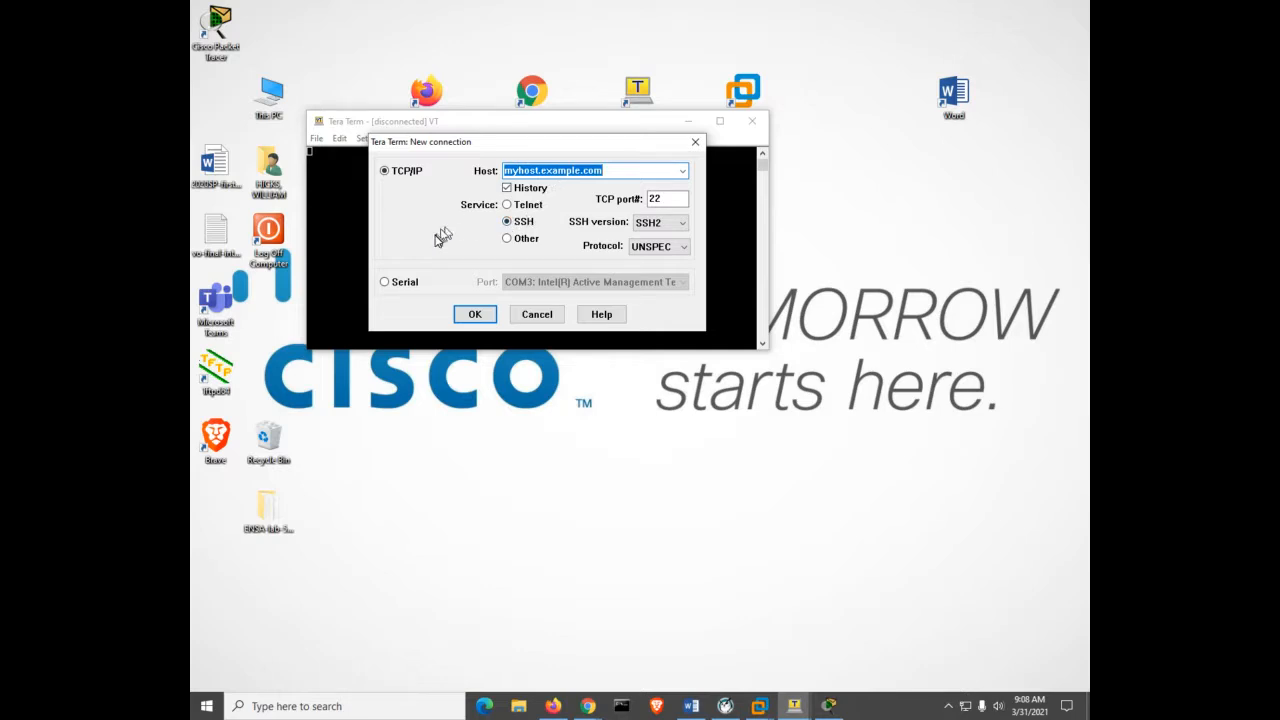
{"action": "left_click", "coordinate": [385, 284]}
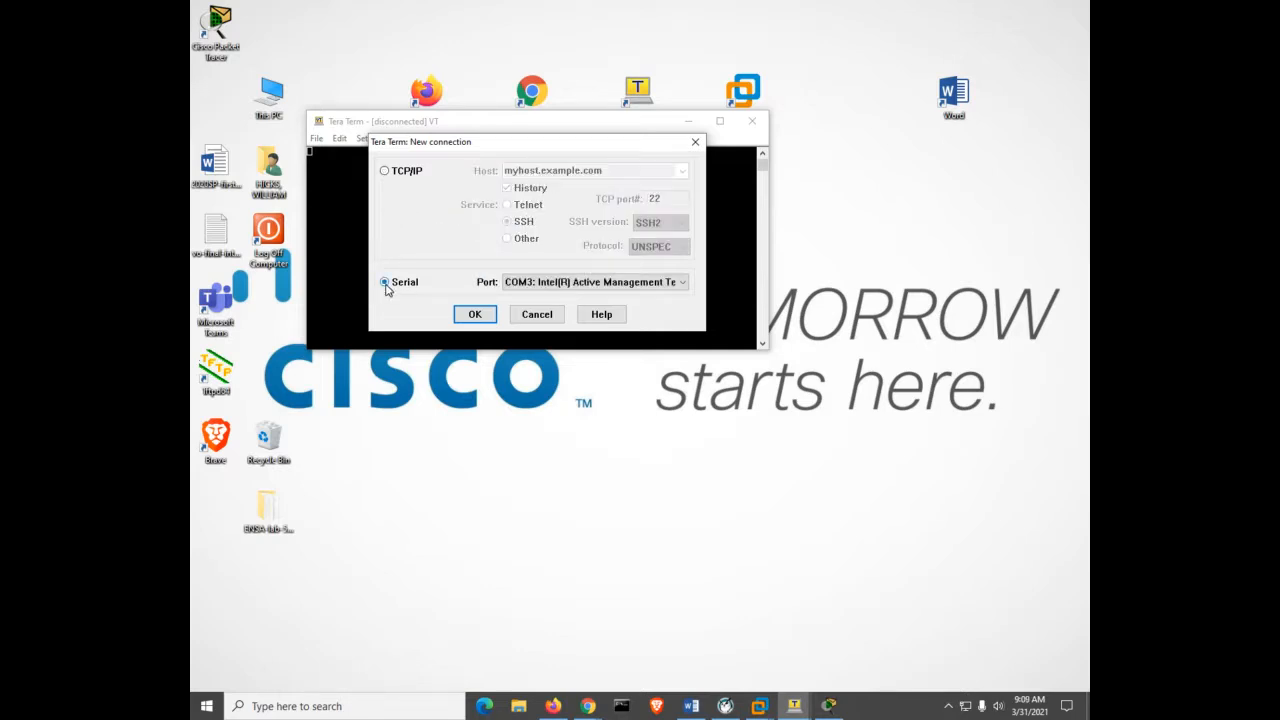
{"action": "left_click", "coordinate": [553, 284]}
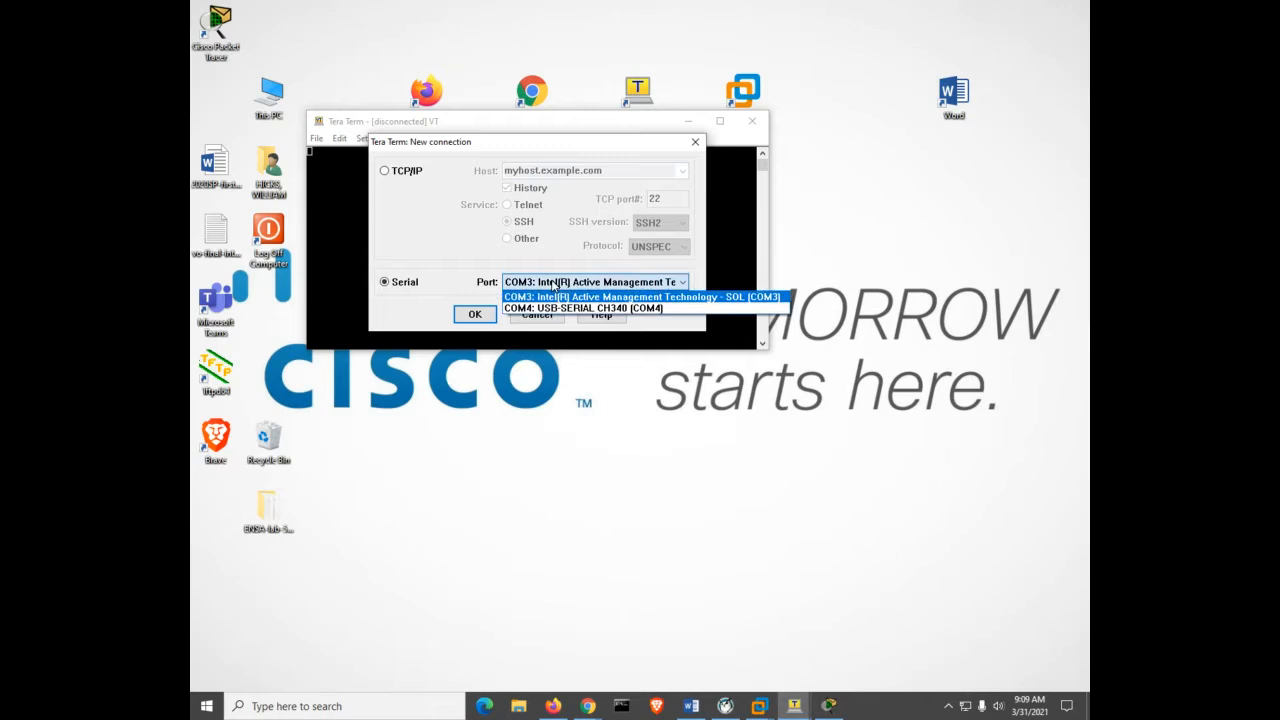
{"action": "left_click", "coordinate": [692, 147]}
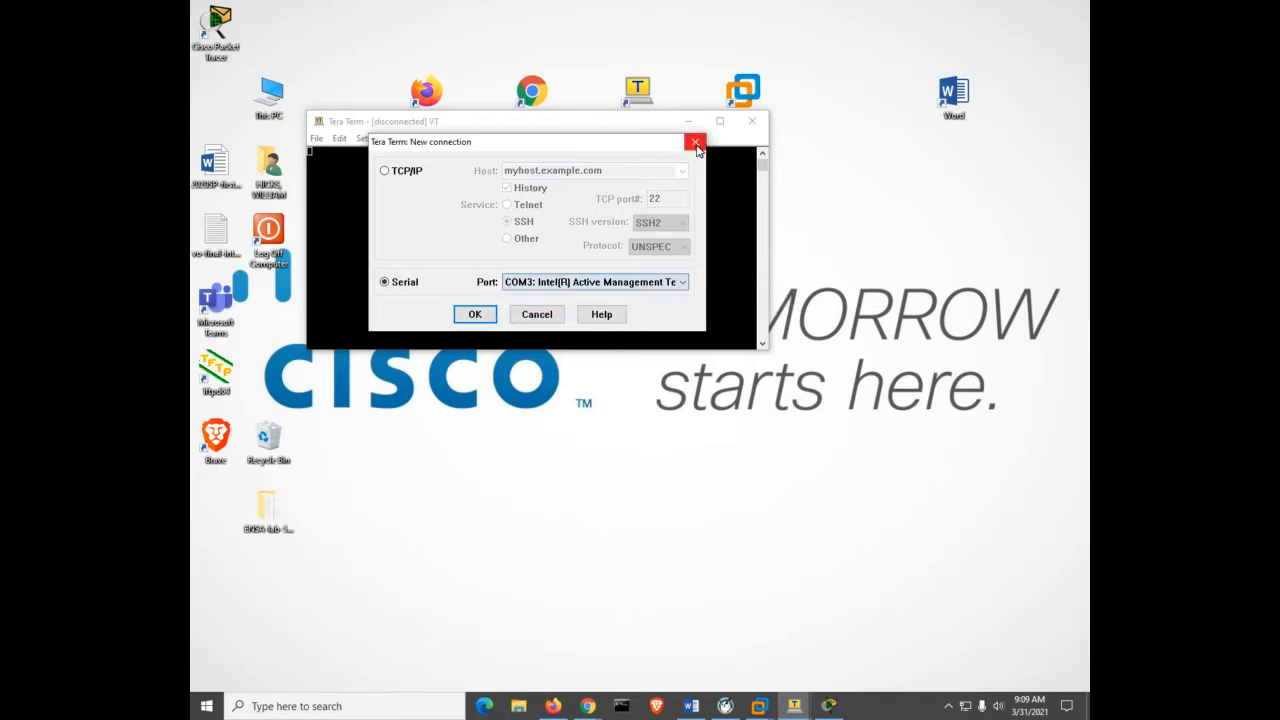
Cancel the new connection, close that window, then close the running COM1 session.
{"action": "left_click", "coordinate": [536, 314]}
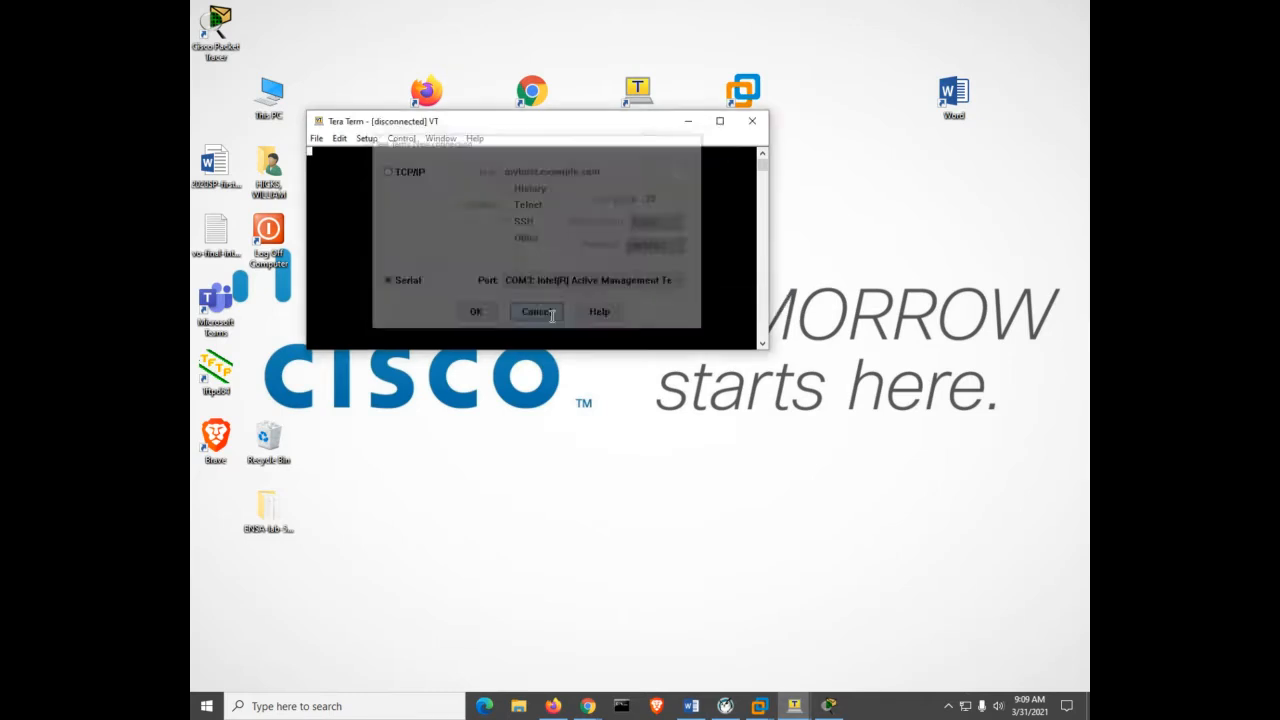
{"action": "left_click", "coordinate": [751, 122]}
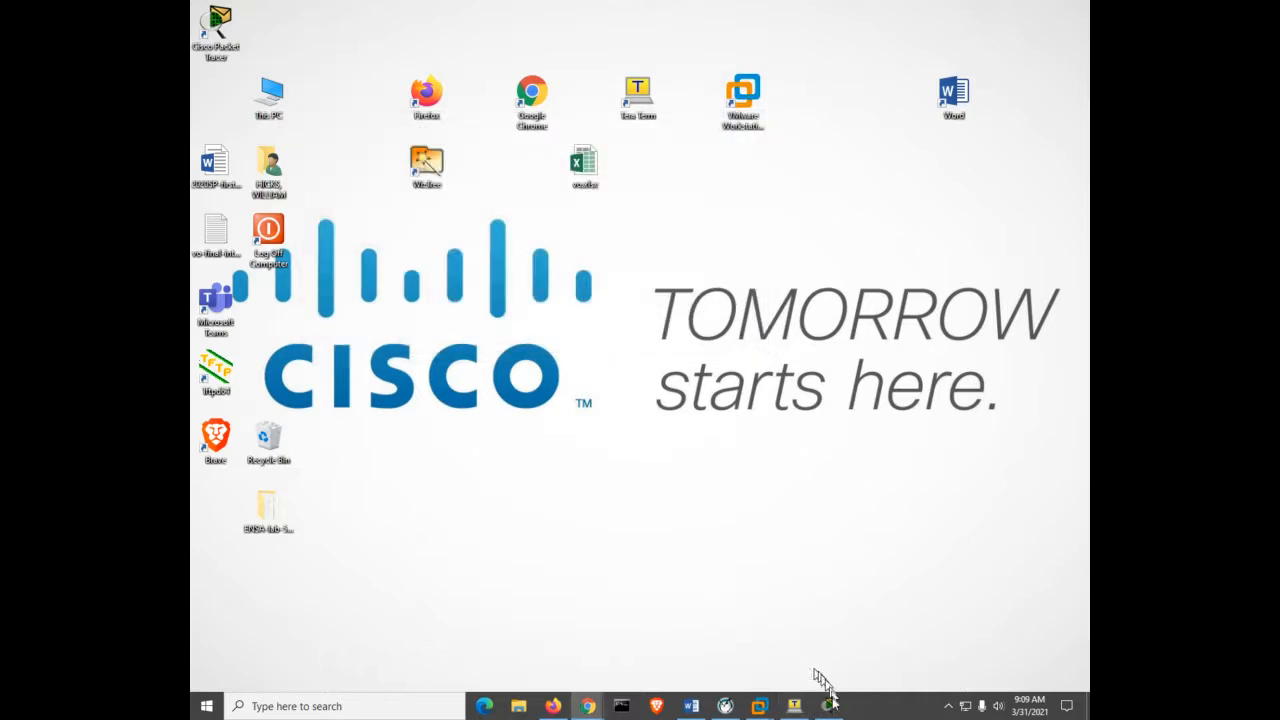
{"action": "left_click", "coordinate": [793, 706]}
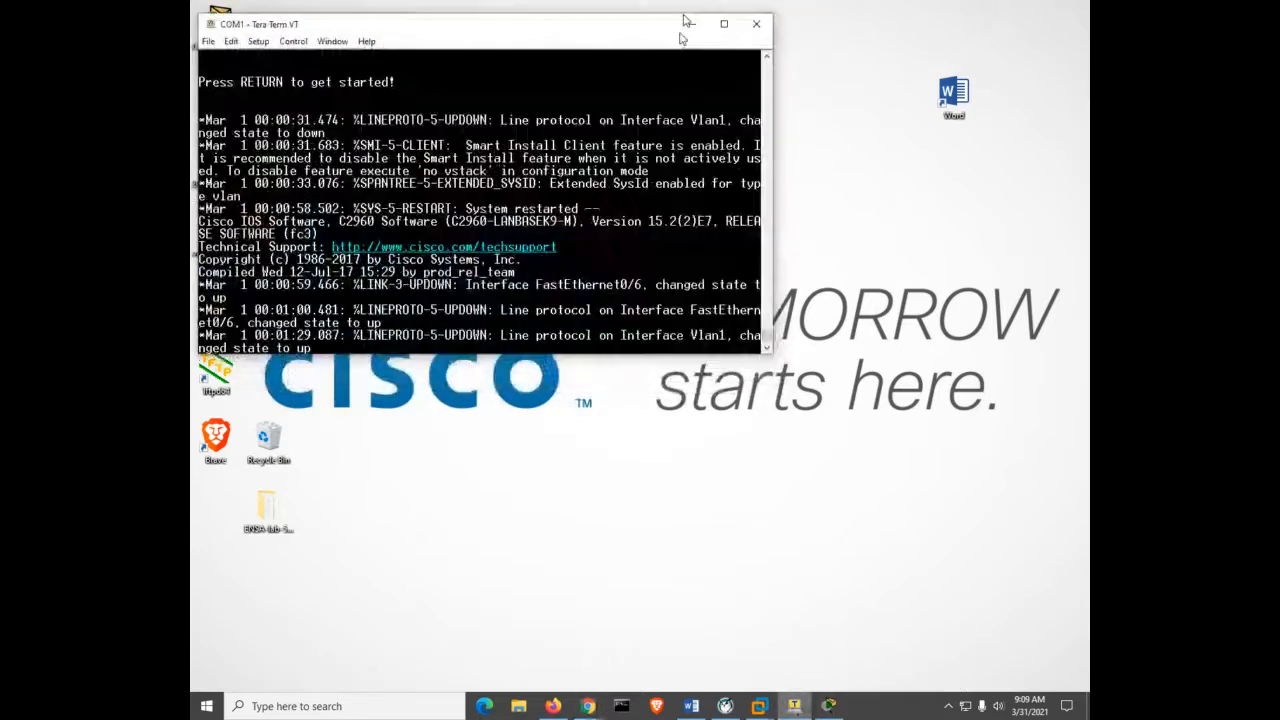
{"action": "left_click", "coordinate": [757, 28]}
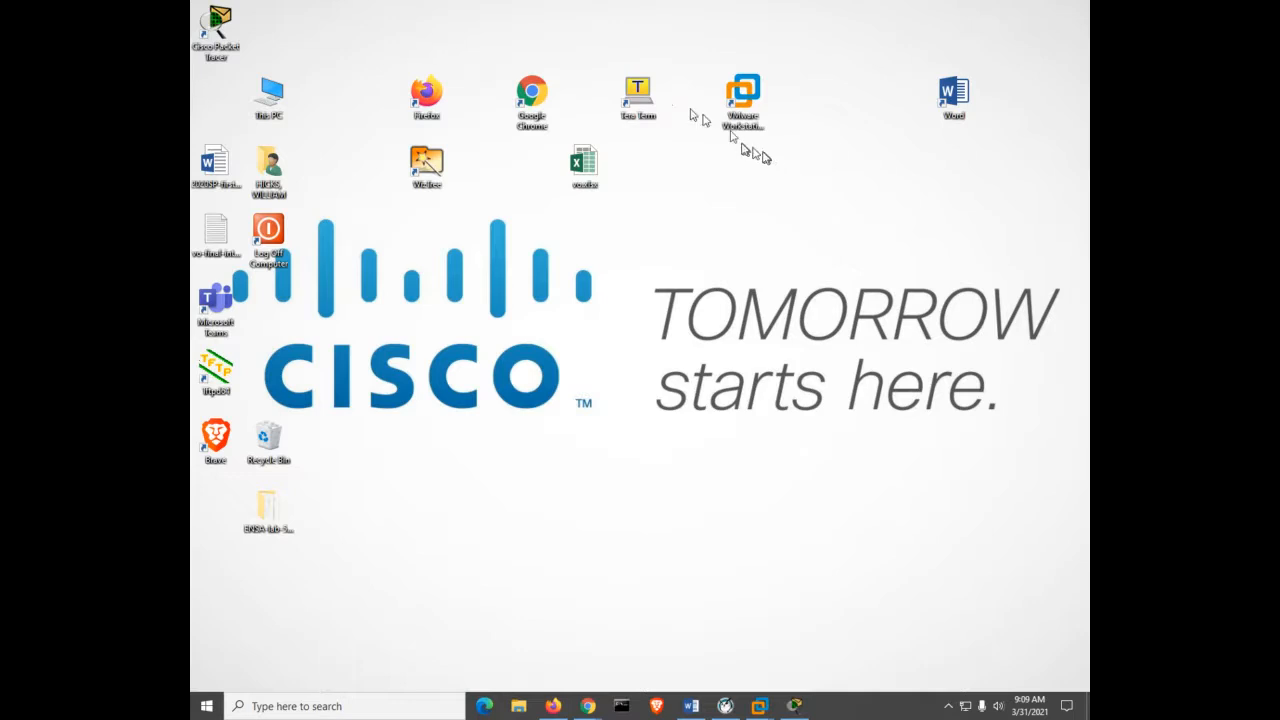
Start Tera Term on serial port COM1 and wake the switch console to a prompt.
{"action": "double_click", "coordinate": [632, 93]}
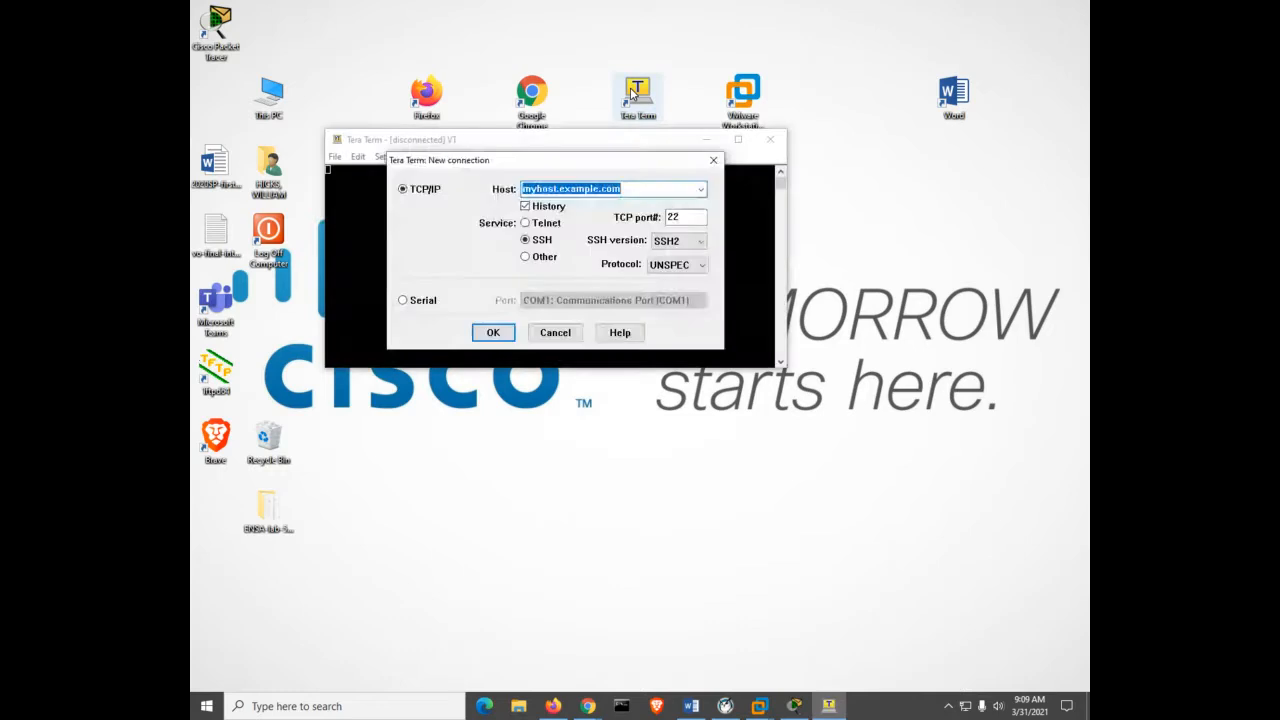
{"action": "left_click", "coordinate": [434, 302]}
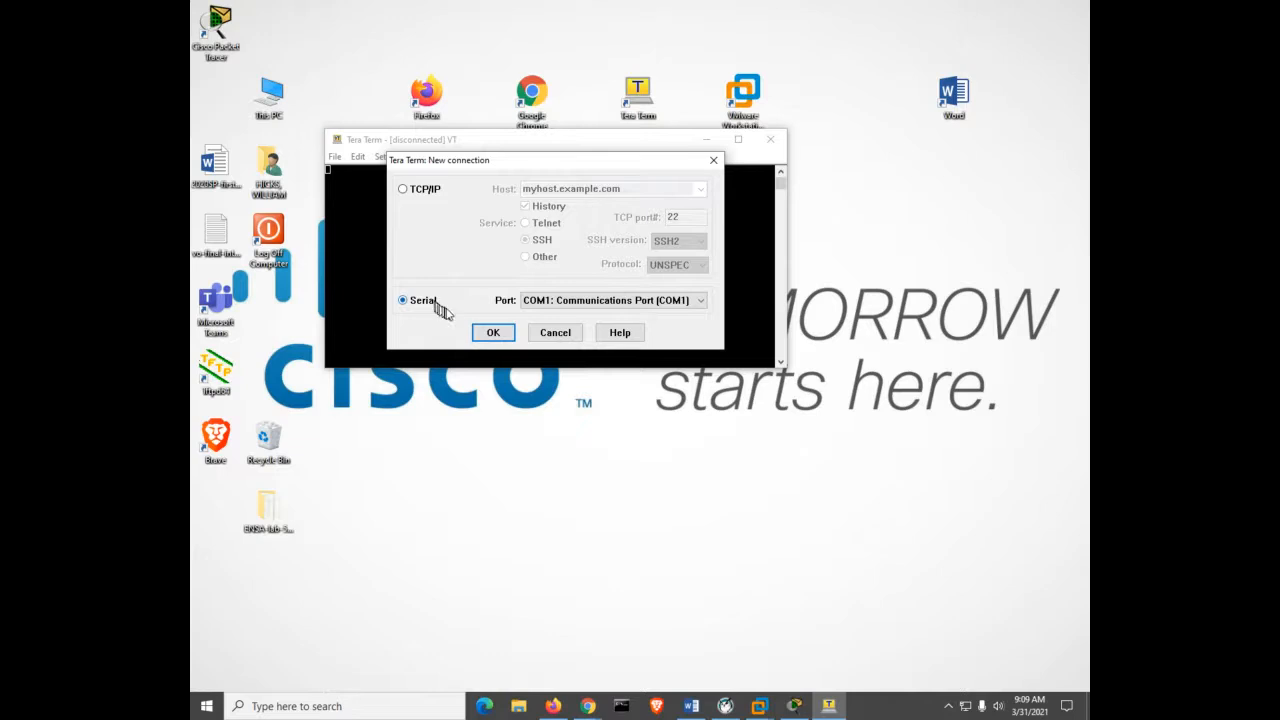
{"action": "left_click", "coordinate": [490, 332]}
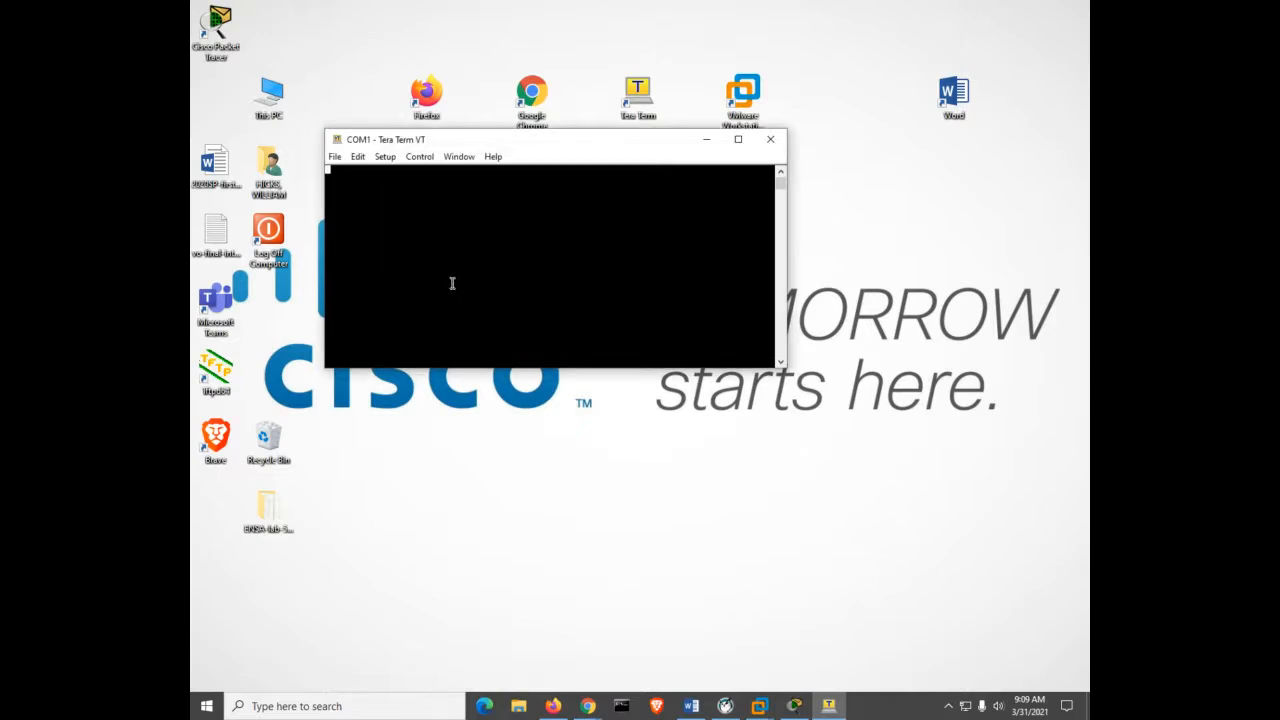
{"action": "key", "text": "Return"}
{"action": "key", "text": "Return"}
{"action": "key", "text": "Return"}
{"action": "key", "text": "Return"}
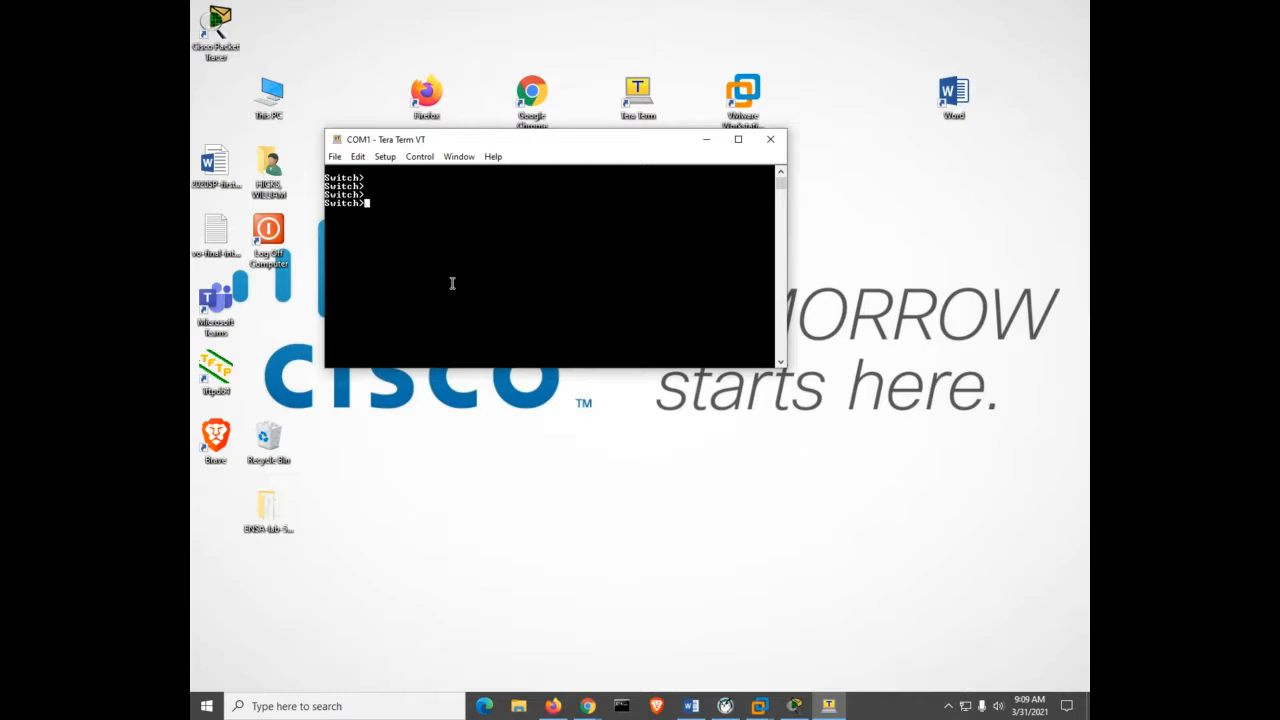
Enlarge the terminal font to size 14 and move the window to the top-left.
{"action": "left_click", "coordinate": [384, 157]}
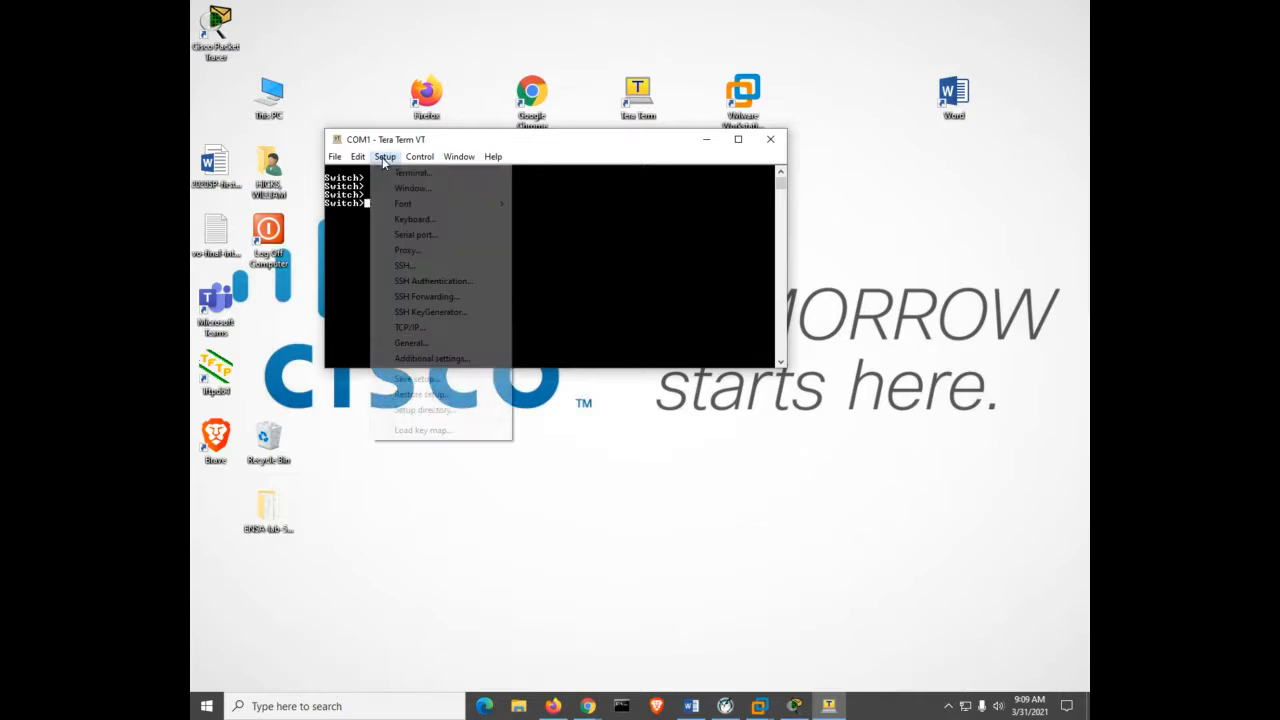
{"action": "mouse_move", "coordinate": [404, 205]}
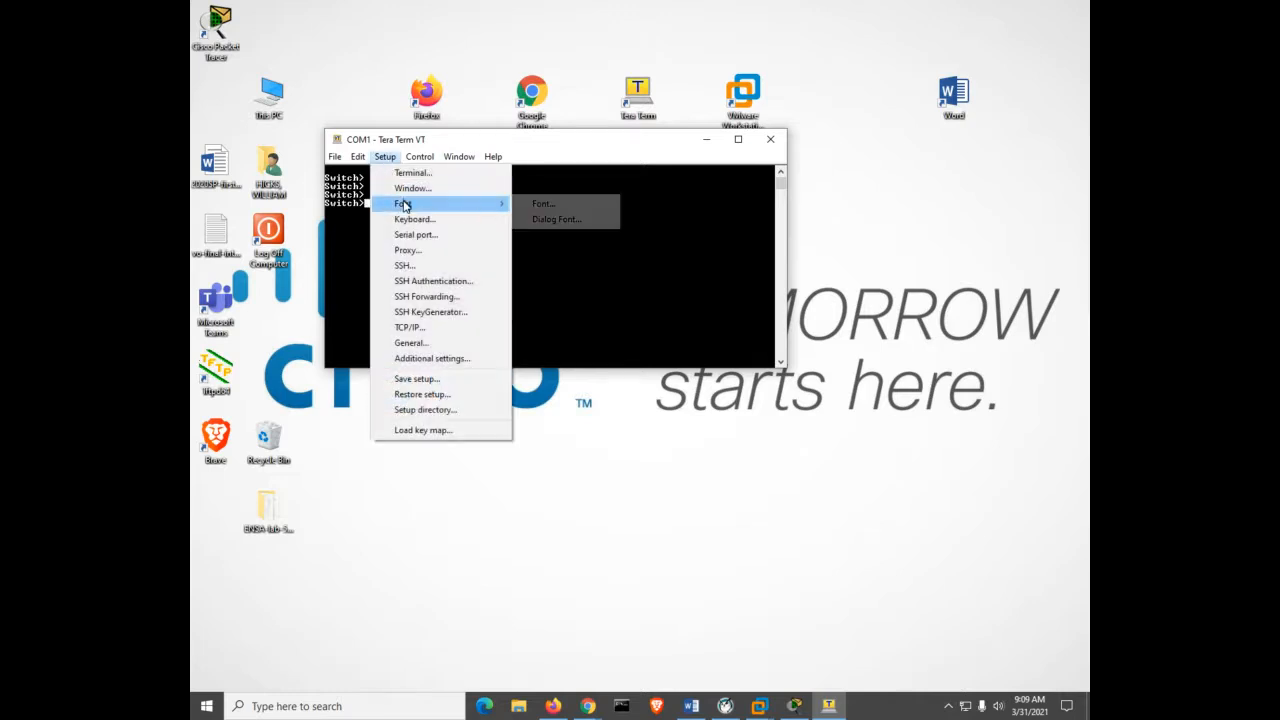
{"action": "left_click", "coordinate": [530, 204]}
{"action": "left_click", "coordinate": [612, 222]}
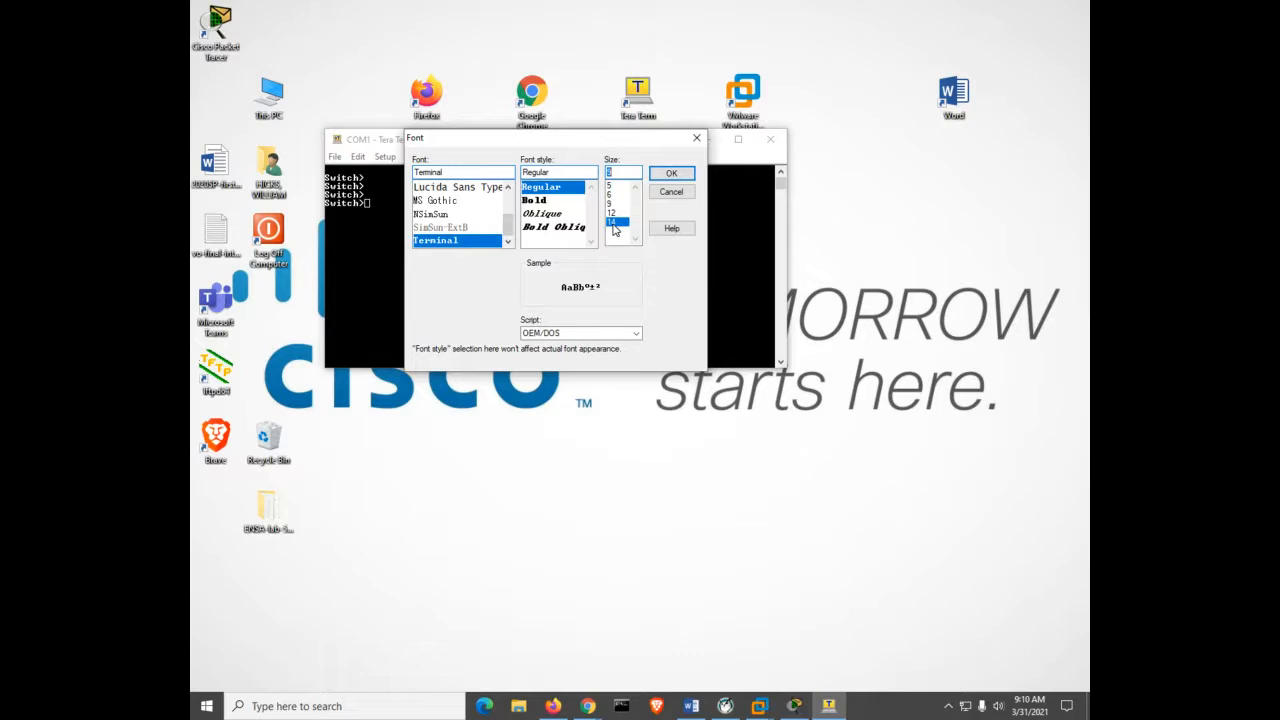
{"action": "left_click", "coordinate": [671, 174]}
{"action": "left_click_drag", "start_coordinate": [601, 152], "coordinate": [477, 32]}
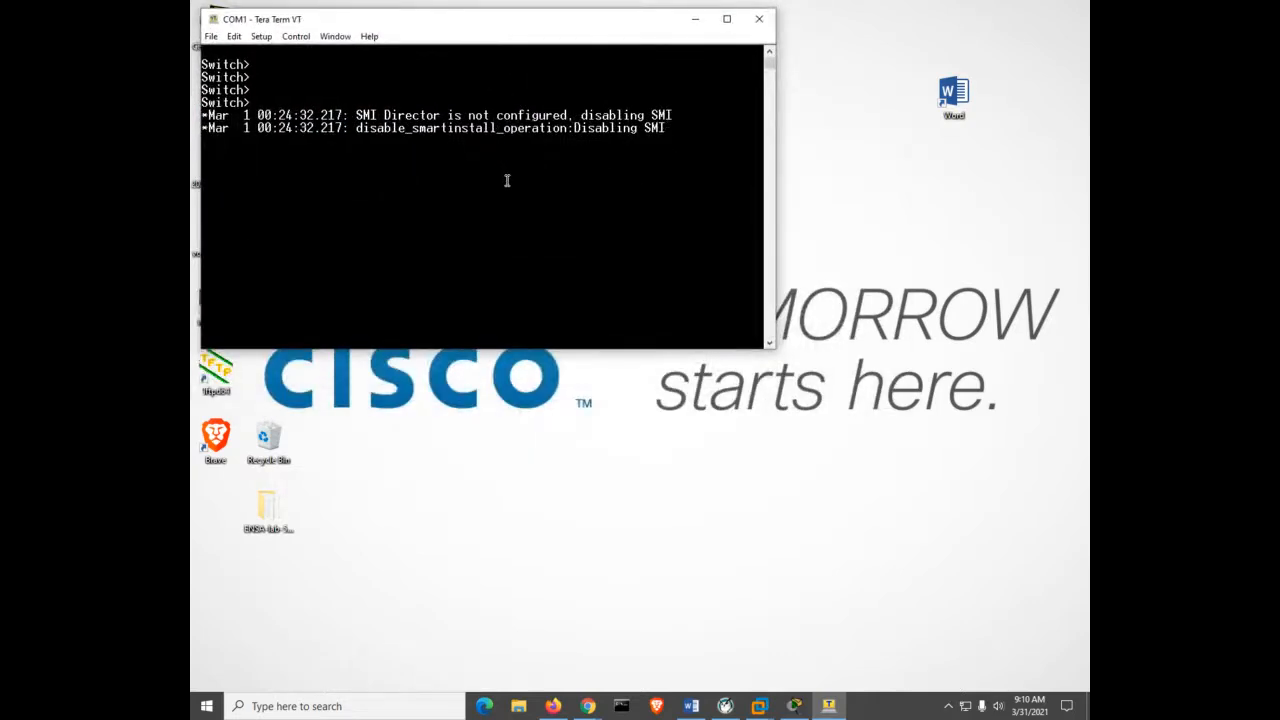
Enter privileged mode on the switch with enable.
{"action": "key", "text": "Return"}
{"action": "key", "text": "Return"}
{"action": "key", "text": "Return"}
{"action": "key", "text": "Return"}
{"action": "key", "text": "Return"}
{"action": "key", "text": "Return"}
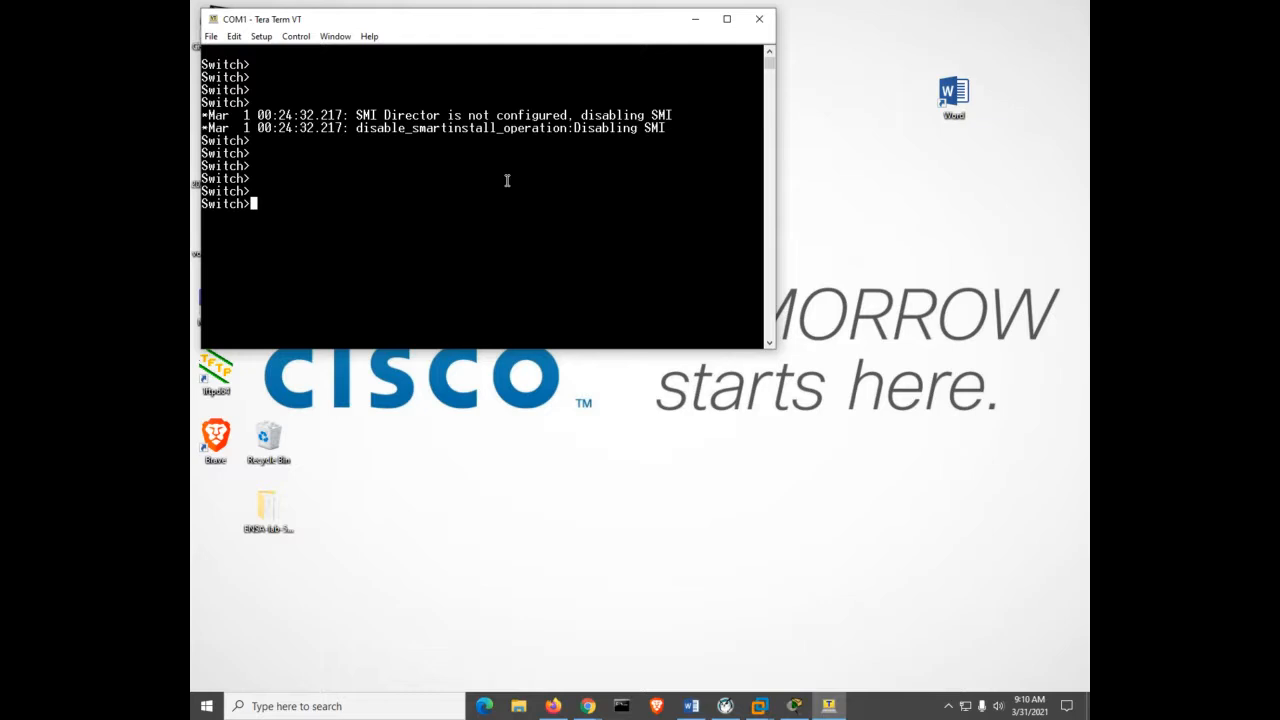
{"action": "type", "text": "en"}
{"action": "key", "text": "Tab"}
{"action": "key", "text": "Return"}
List the flash contents with dir and show flash:.
{"action": "type", "text": "di"}
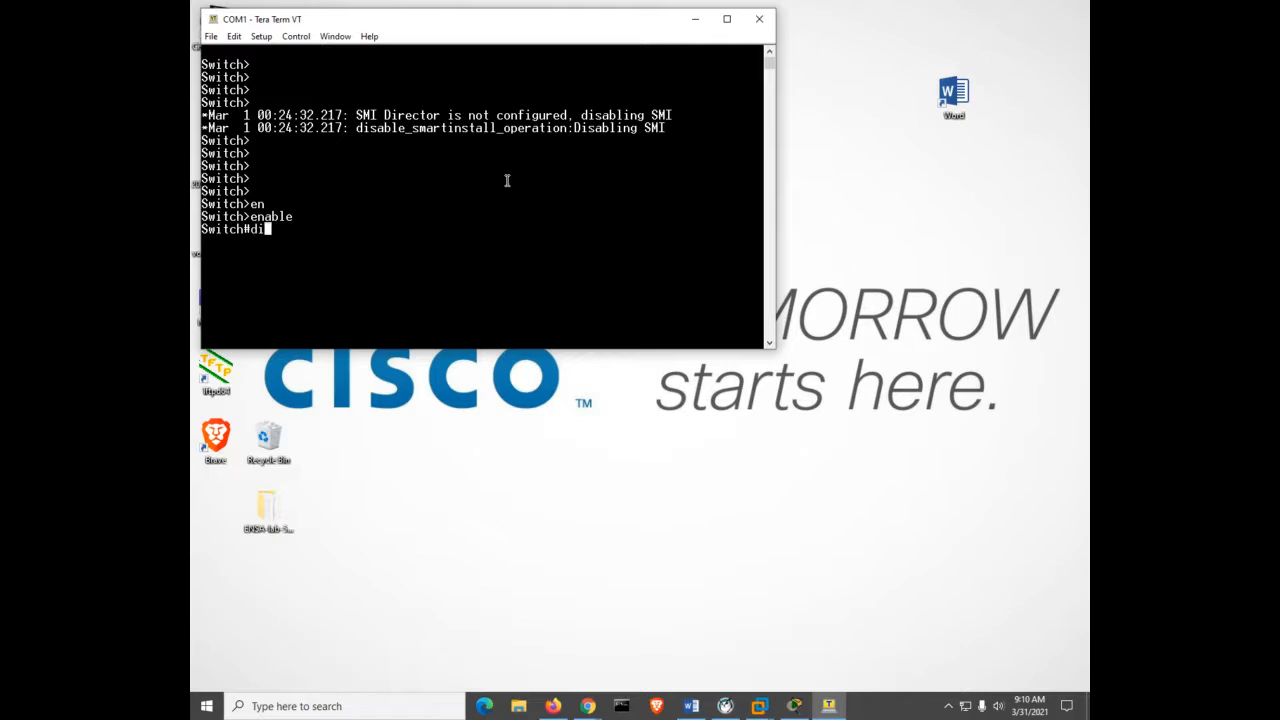
{"action": "type", "text": "r"}
{"action": "key", "text": "Return"}
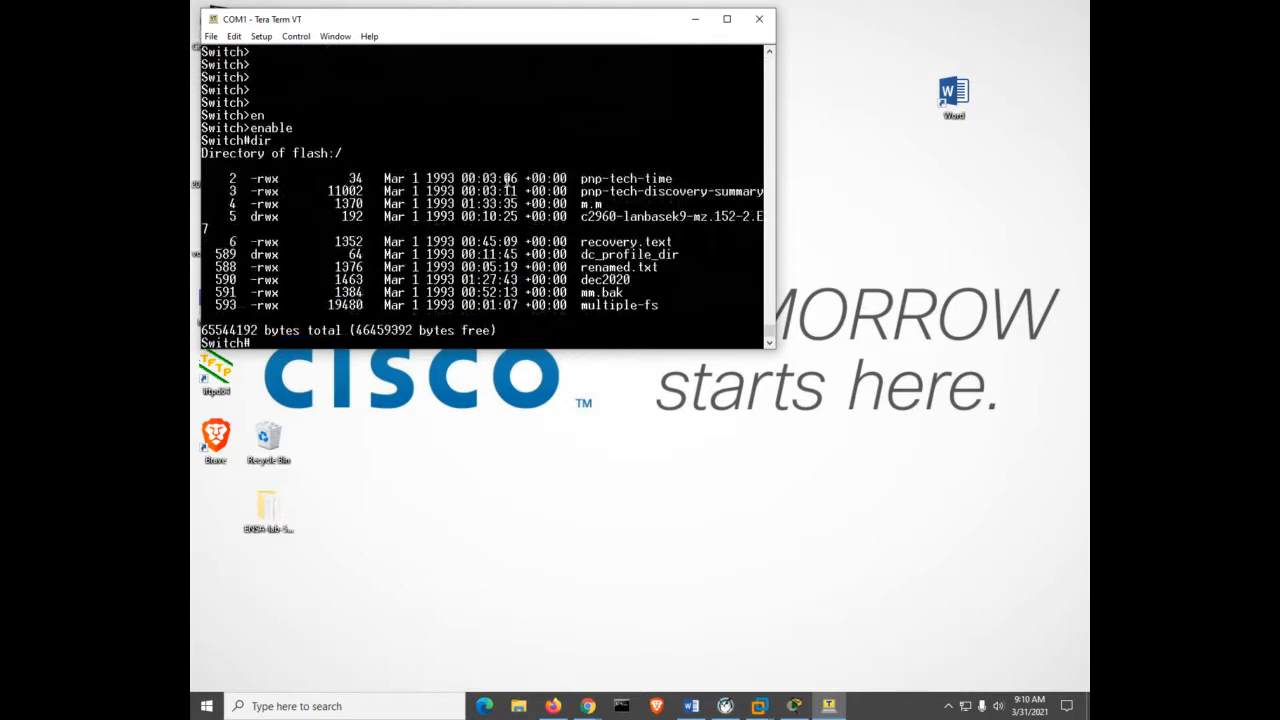
{"action": "type", "text": "show flash:"}
{"action": "key", "text": "Return"}
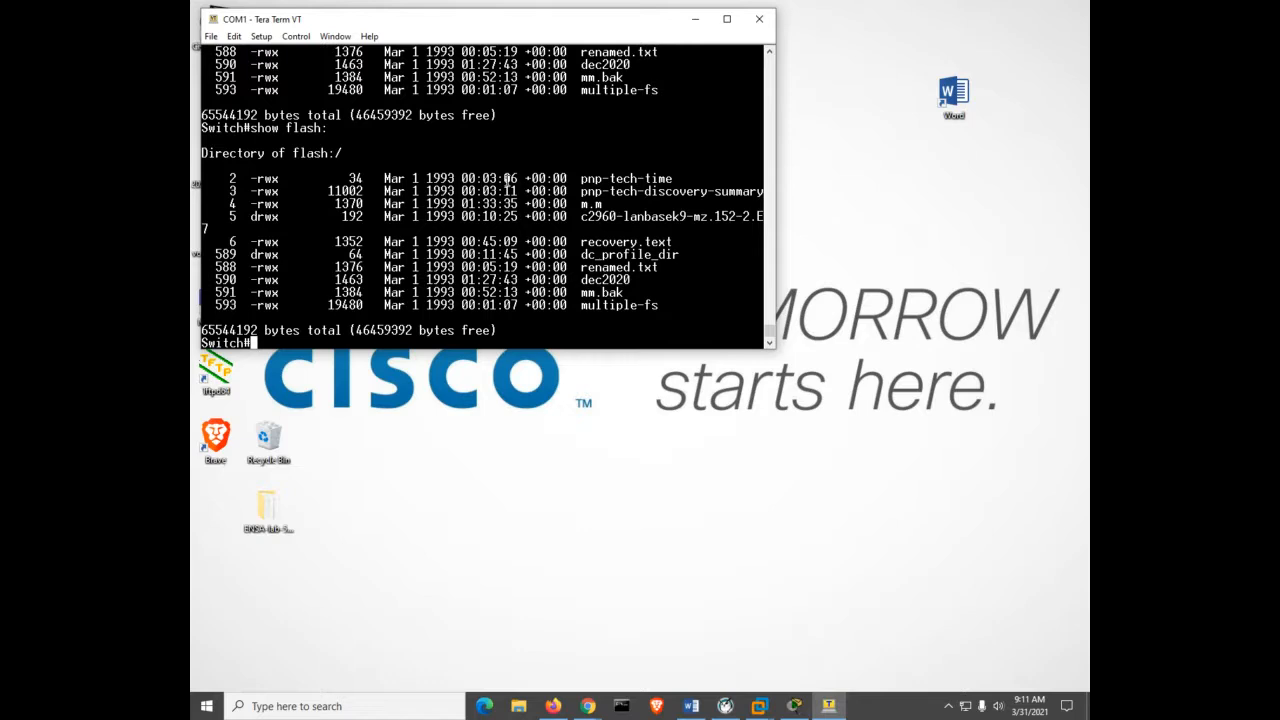
{"action": "type", "text": "show sgtar"}
{"action": "key", "text": "BackSpace"}
{"action": "key", "text": "BackSpace"}
{"action": "key", "text": "BackSpace"}
{"action": "key", "text": "BackSpace"}
{"action": "type", "text": "tar"}
{"action": "key", "text": "Tab"}
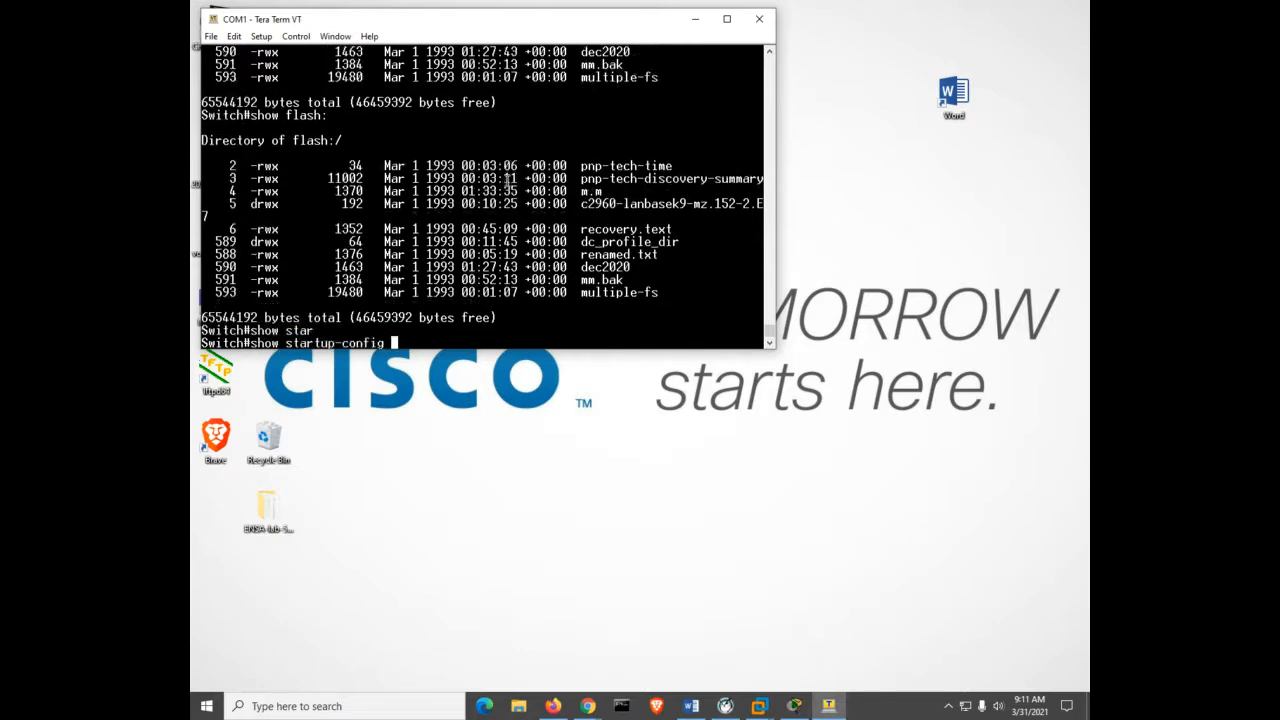
{"action": "key", "text": "Return"}
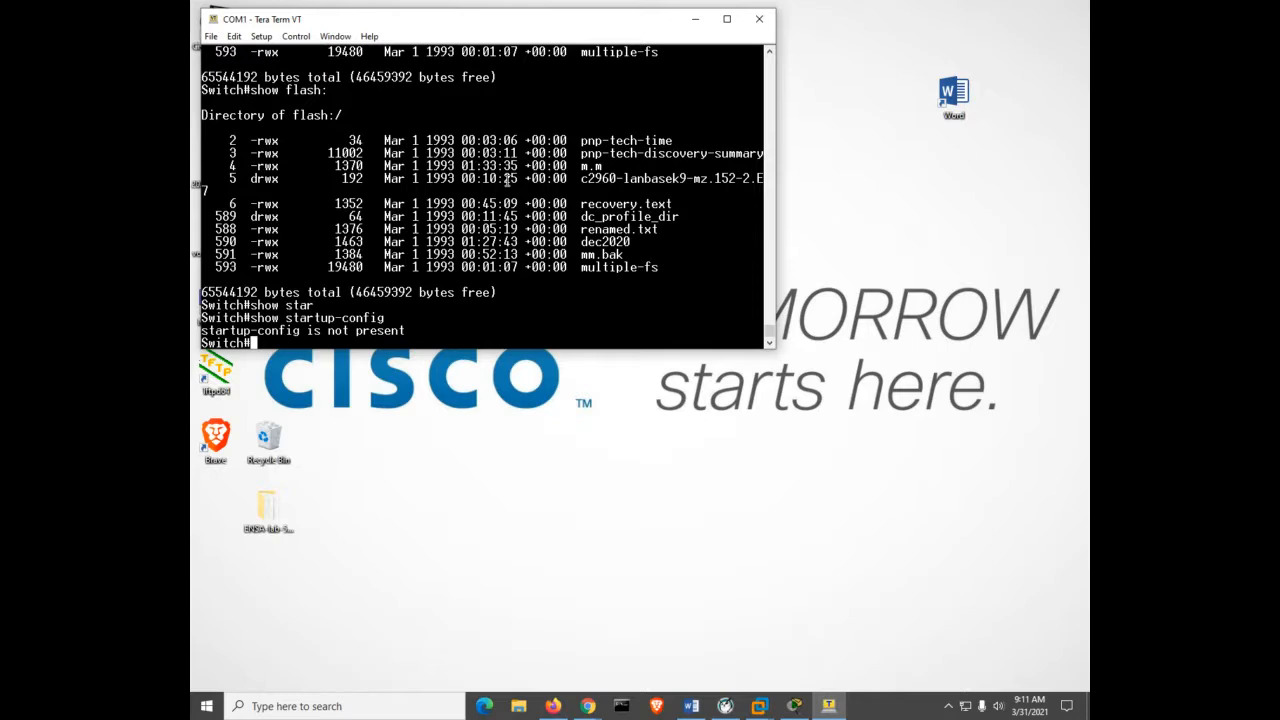
{"action": "key", "text": "Return"}
{"action": "key", "text": "Return"}
{"action": "key", "text": "Return"}
{"action": "key", "text": "Return"}
{"action": "key", "text": "Return"}
{"action": "key", "text": "Return"}
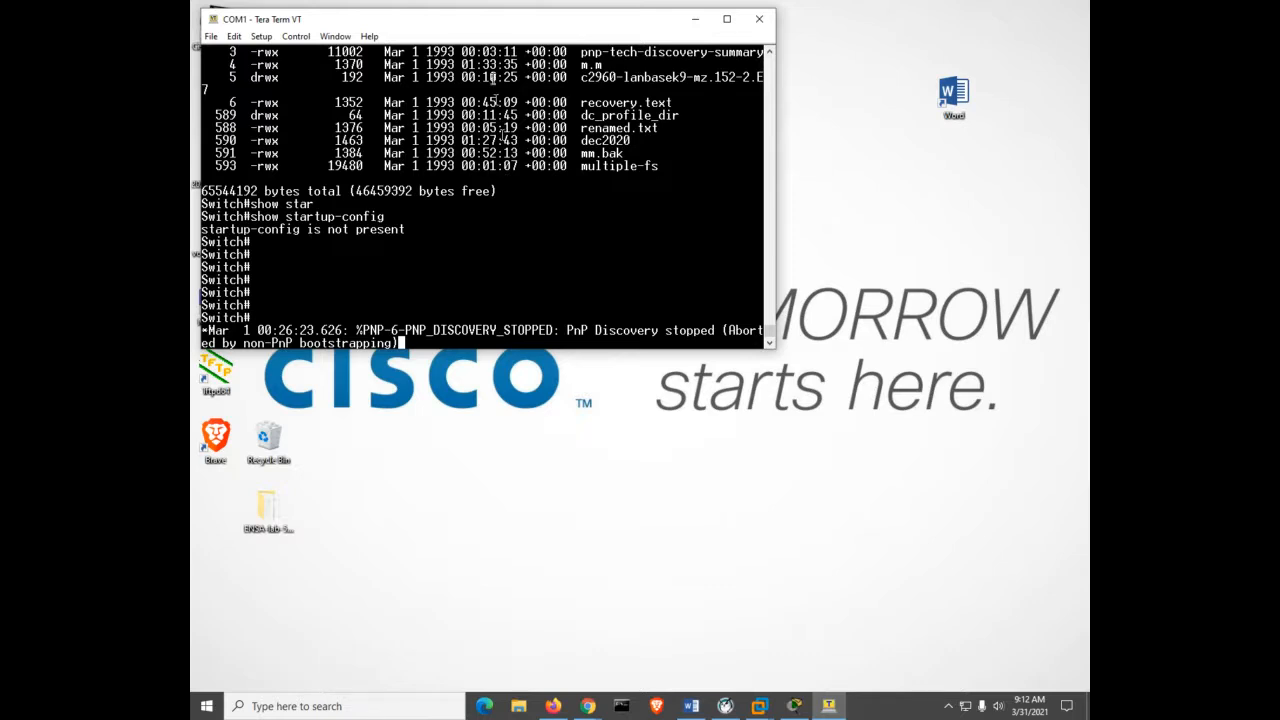
{"action": "key", "text": "Return"}
{"action": "key", "text": "Return"}
{"action": "key", "text": "Return"}
{"action": "key", "text": "Return"}
{"action": "key", "text": "Return"}
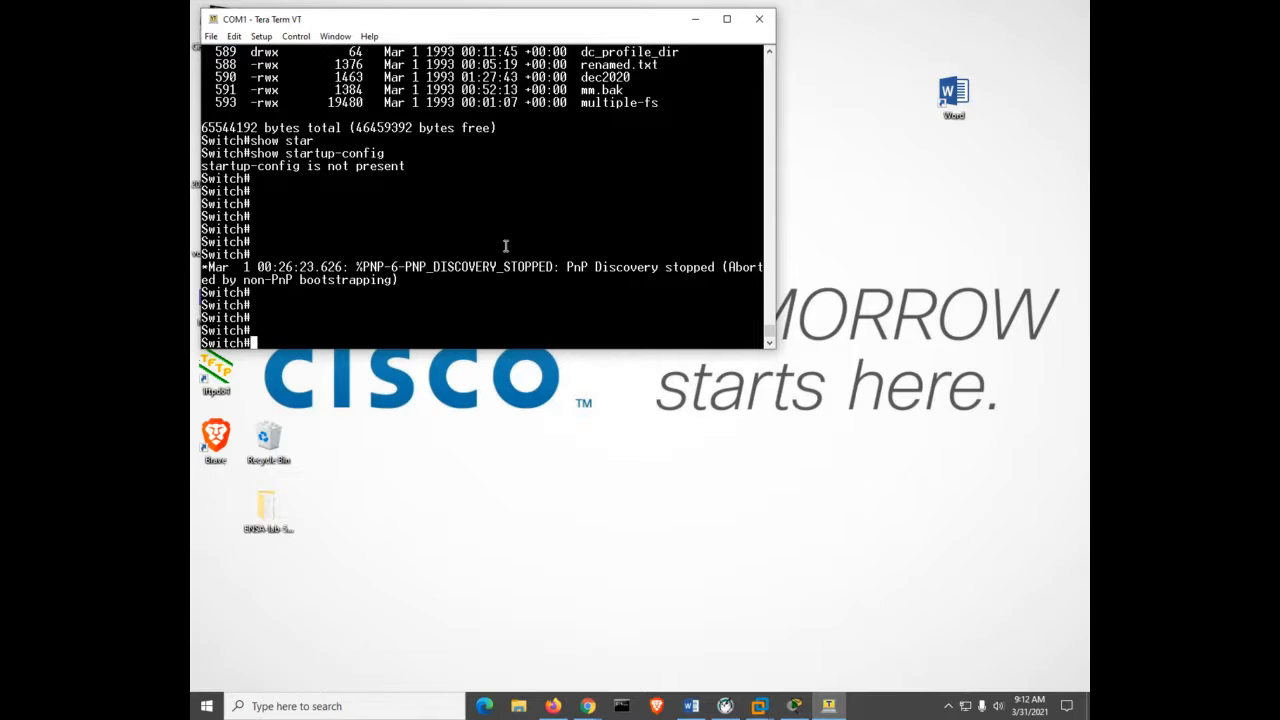
Enter global configuration mode and set the switch hostname to S1.
{"action": "type", "text": "conf"}
{"action": "key", "text": "Tab"}
{"action": "type", "text": "t"}
{"action": "key", "text": "Tab"}
{"action": "key", "text": "Return"}
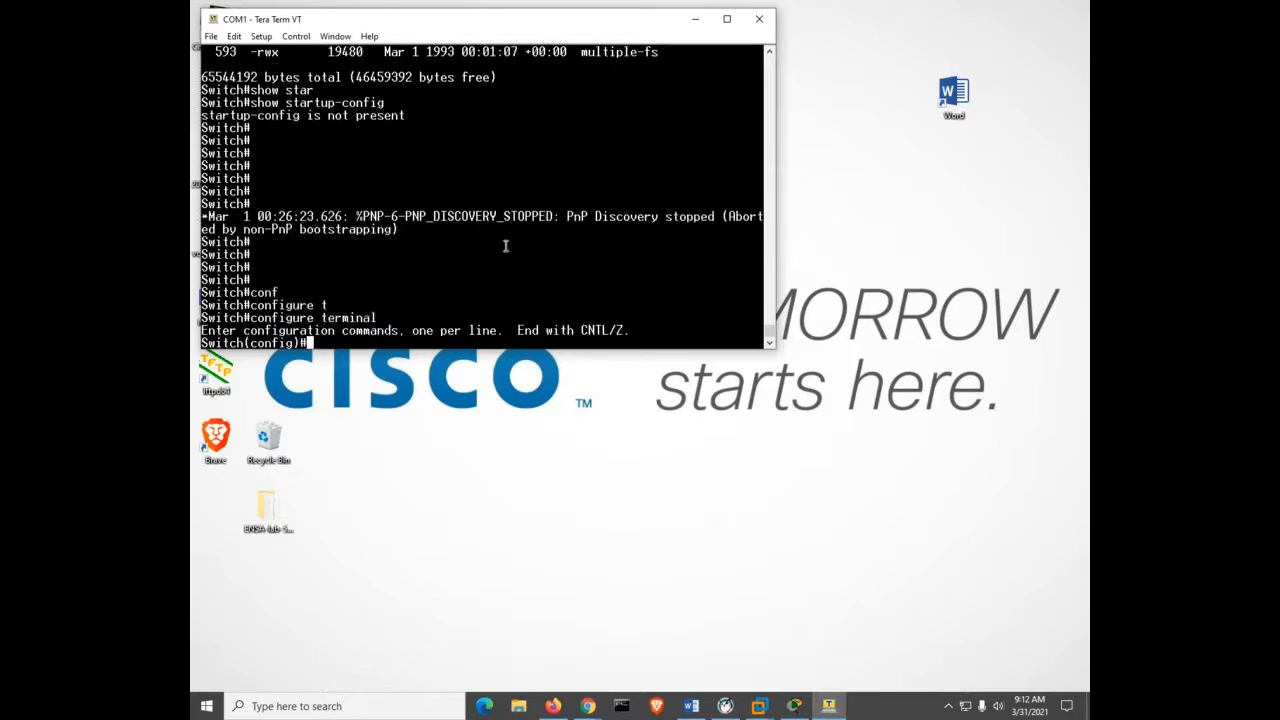
{"action": "type", "text": "ho"}
{"action": "key", "text": "Tab"}
{"action": "type", "text": "S1"}
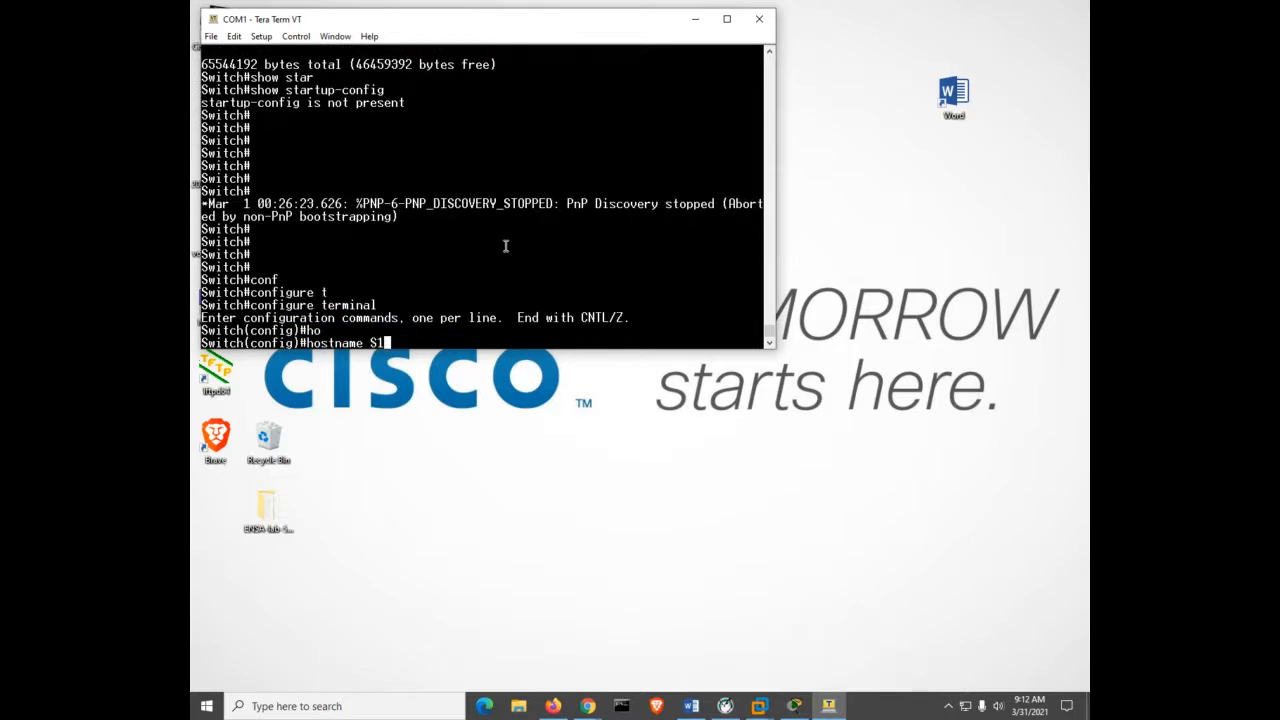
{"action": "key", "text": "Return"}
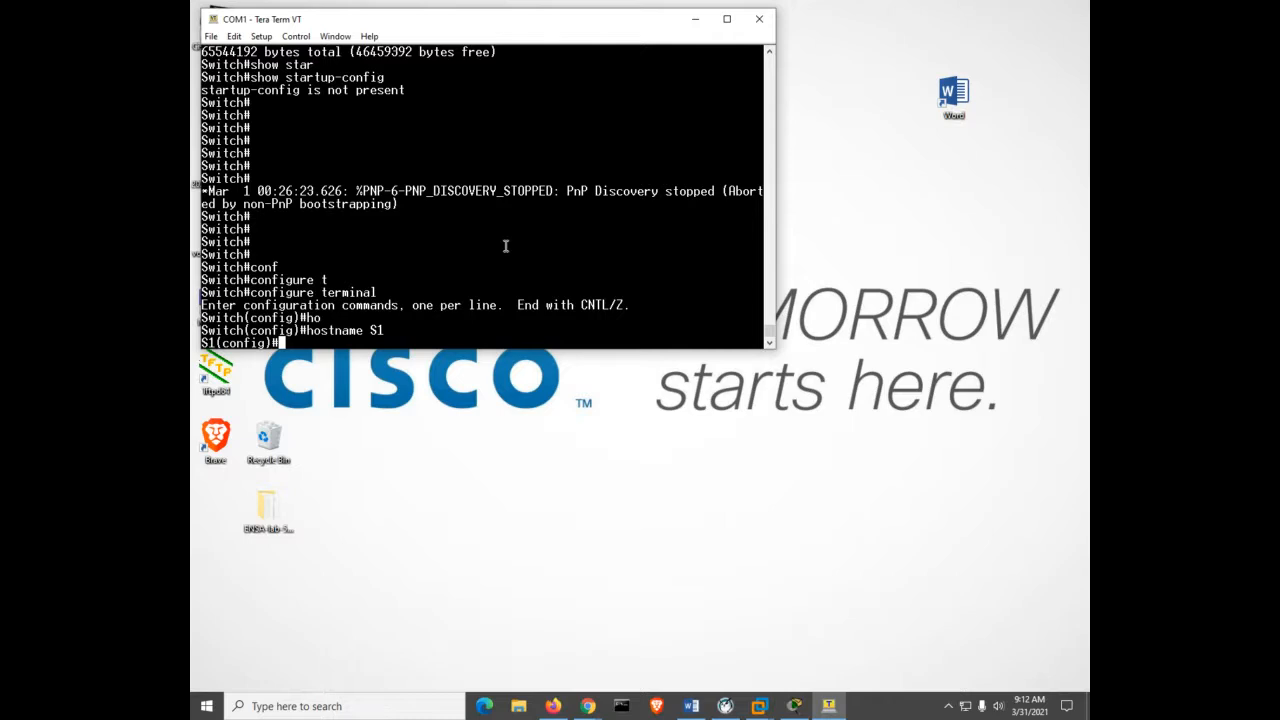
Set an enable secret password, then exit configuration mode with Ctrl+Z.
{"action": "type", "text": "ena"}
{"action": "key", "text": "Tab"}
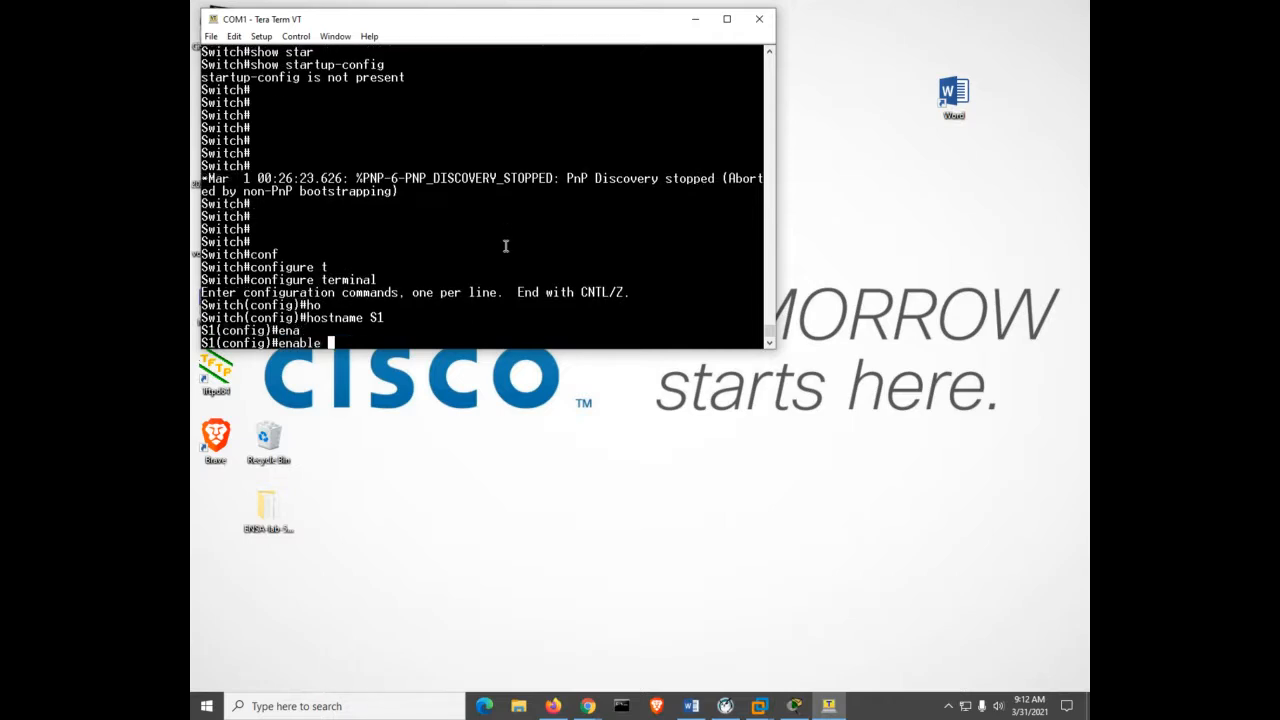
{"action": "type", "text": "se"}
{"action": "key", "text": "Tab"}
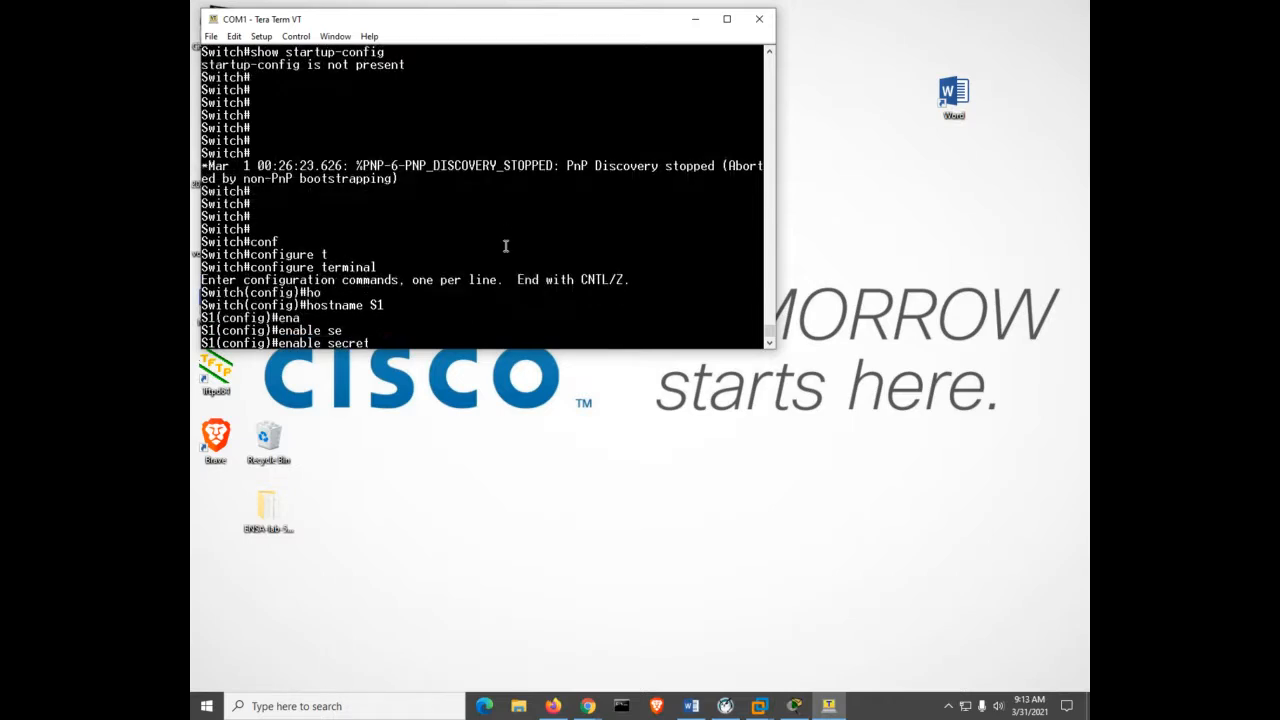
{"action": "type", "text": "class"}
{"action": "key", "text": "Return"}
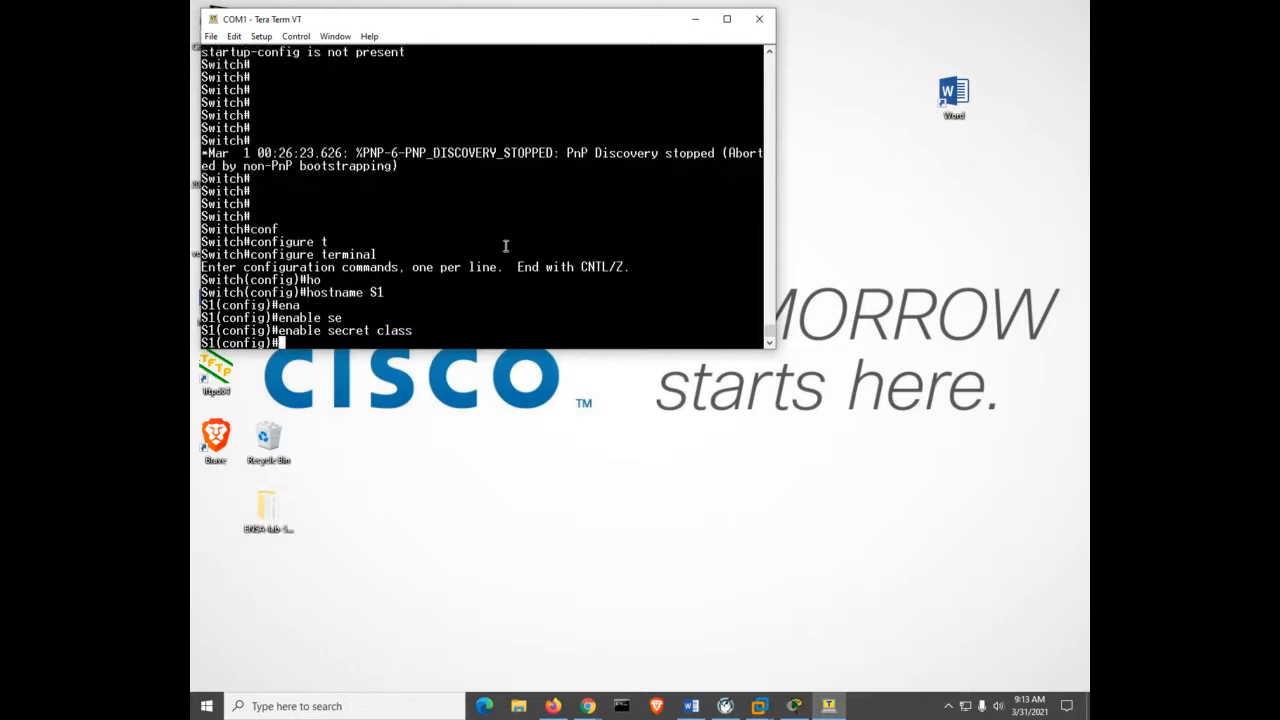
{"action": "key", "text": "ctrl+z"}
{"action": "key", "text": "Return"}
{"action": "key", "text": "Return"}
{"action": "key", "text": "Return"}
{"action": "key", "text": "Return"}
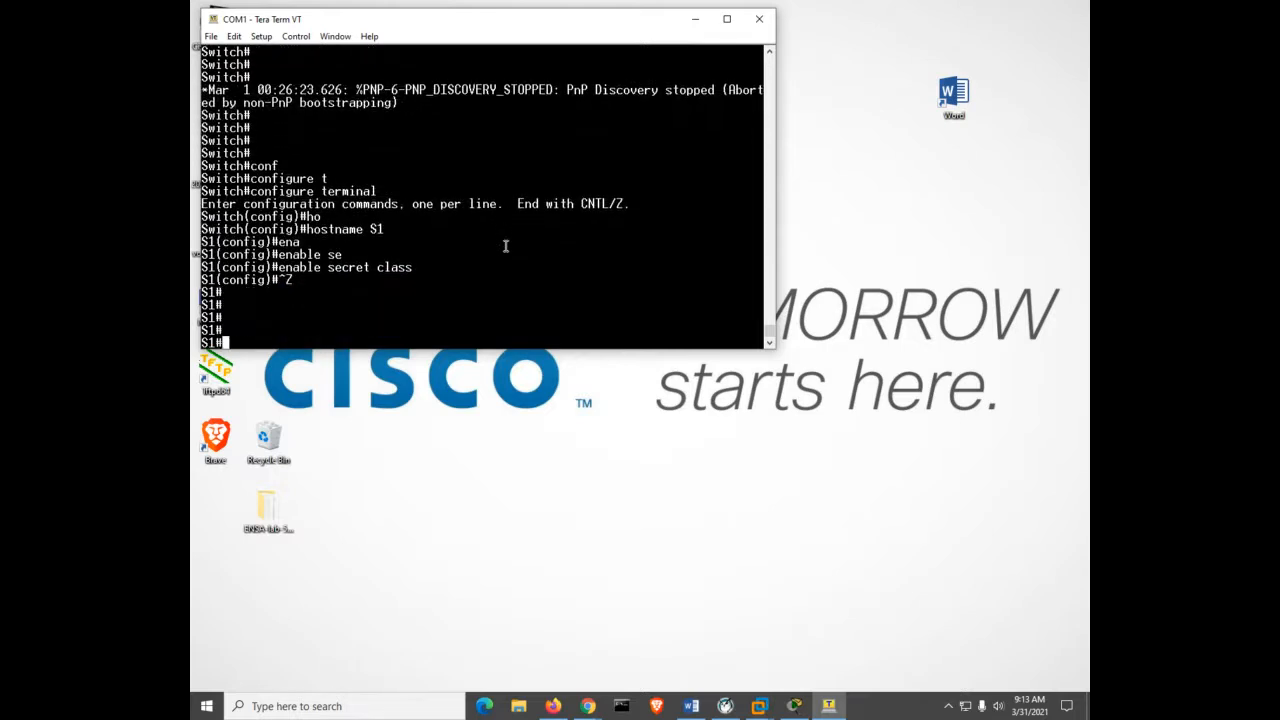
Run sh run to display S1's 1321-byte running configuration.
{"action": "type", "text": "sh run"}
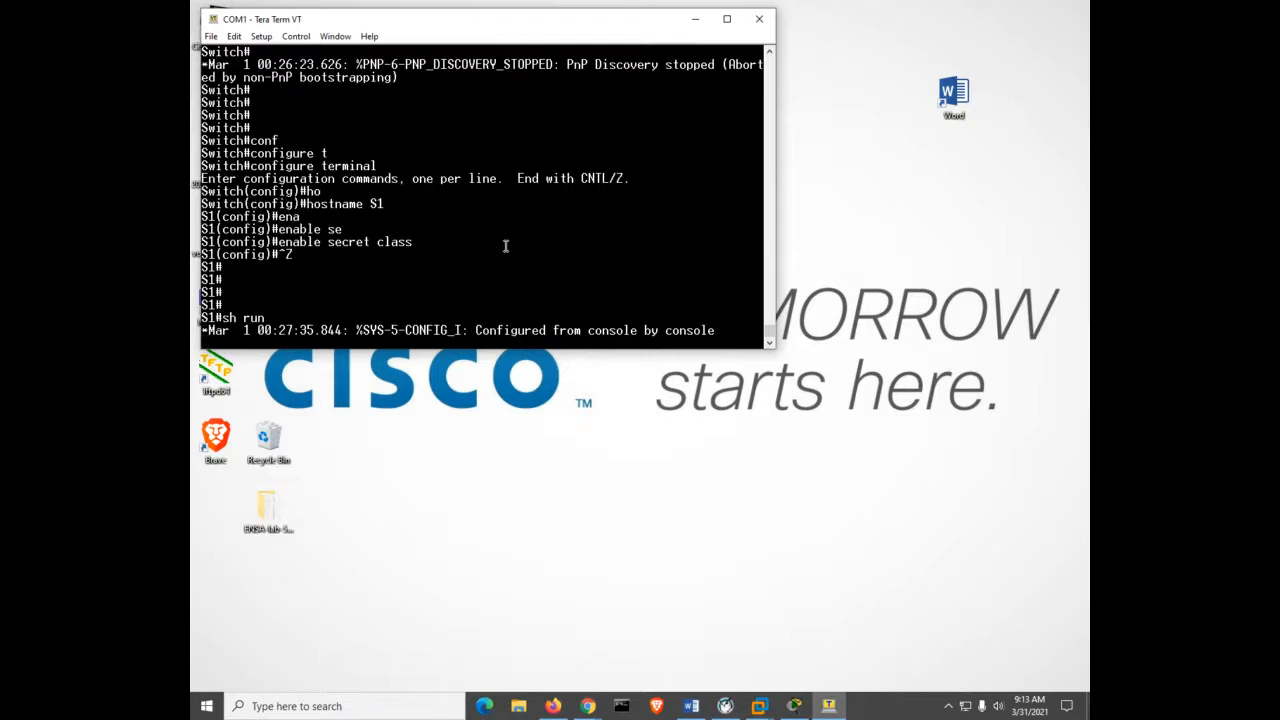
{"action": "key", "text": "Return"}
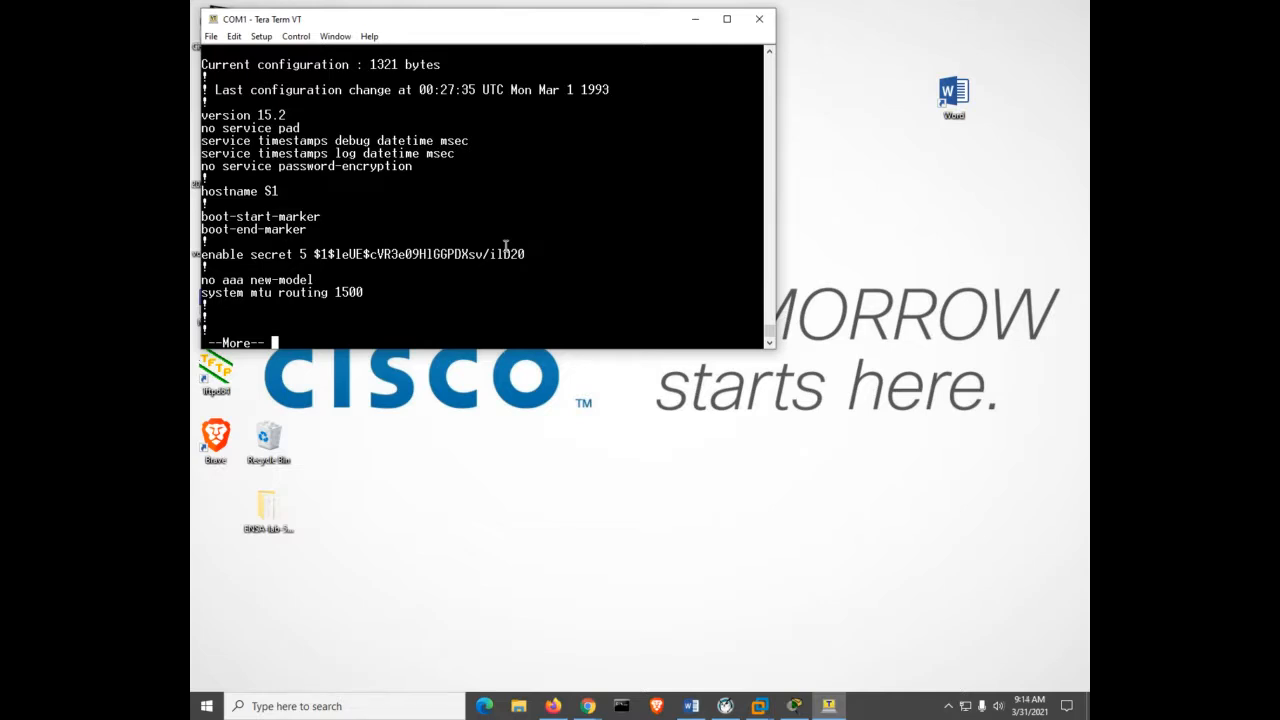
Log out of the console, then regain privileged mode using the enable password.
{"action": "type", "text": "q"}
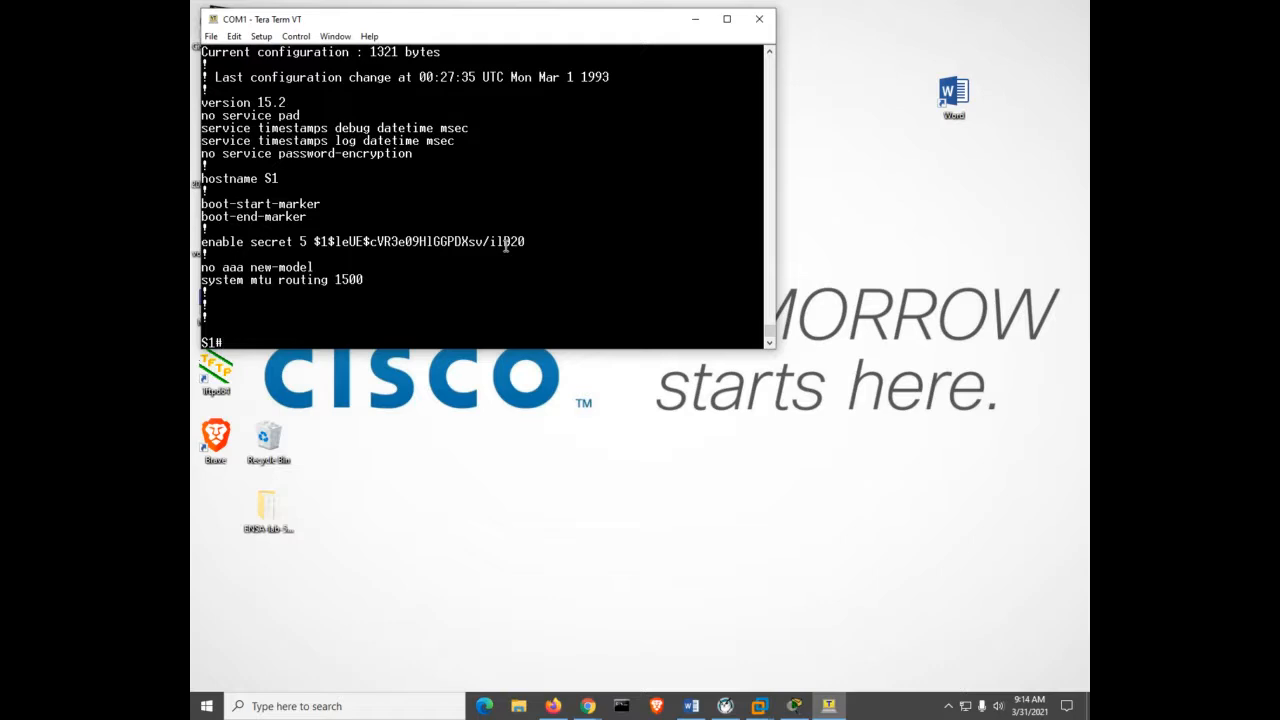
{"action": "type", "text": "exit"}
{"action": "key", "text": "Return"}
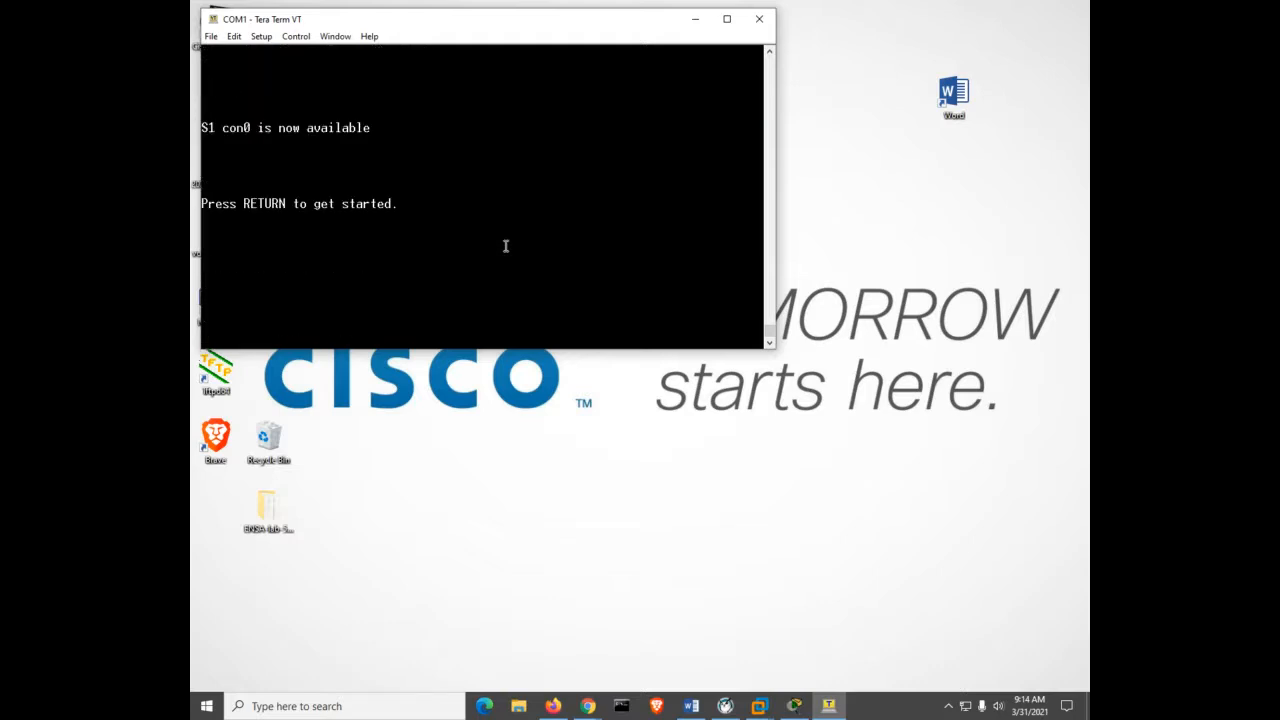
{"action": "key", "text": "Return"}
{"action": "type", "text": "en"}
{"action": "key", "text": "Tab"}
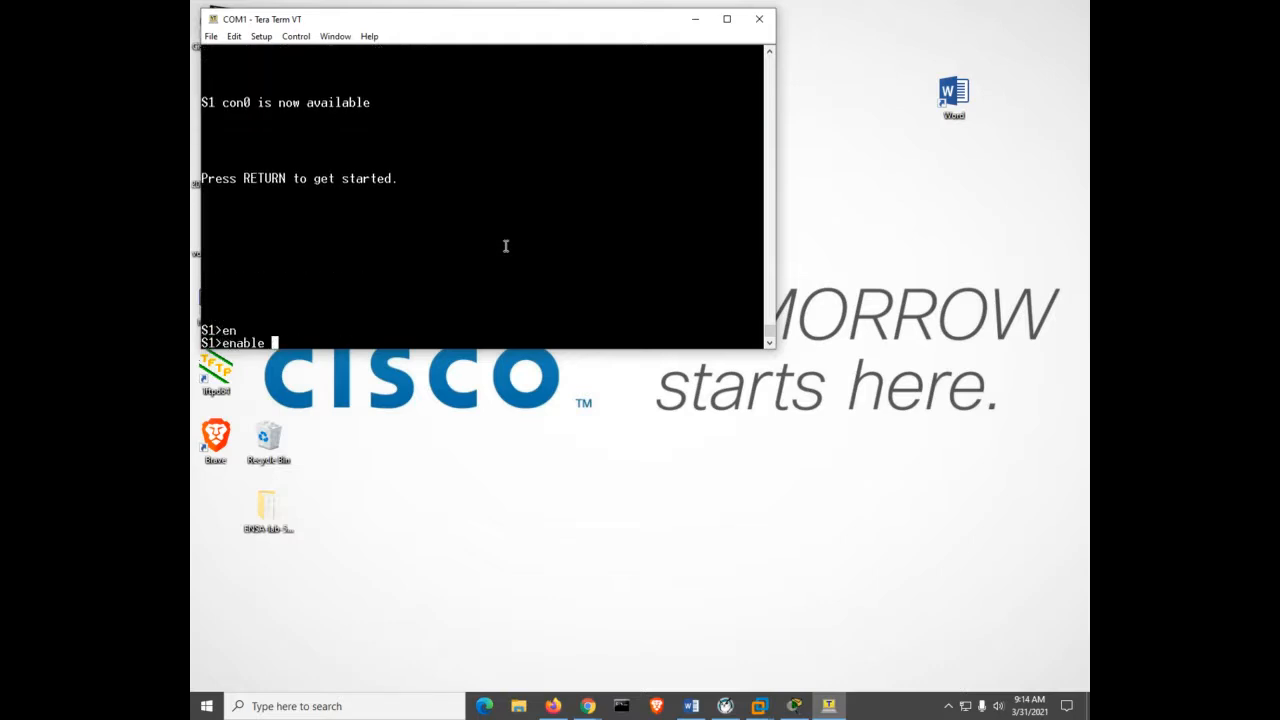
{"action": "key", "text": "Return"}
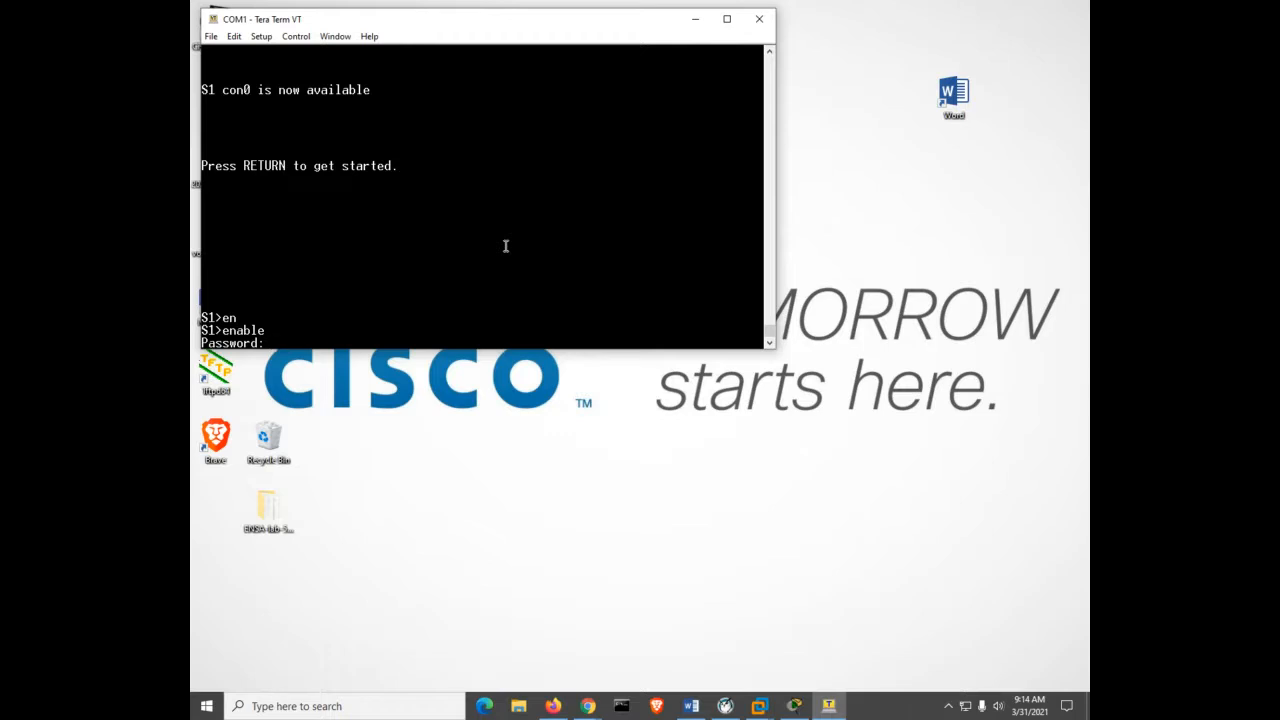
{"action": "key", "text": "Return"}
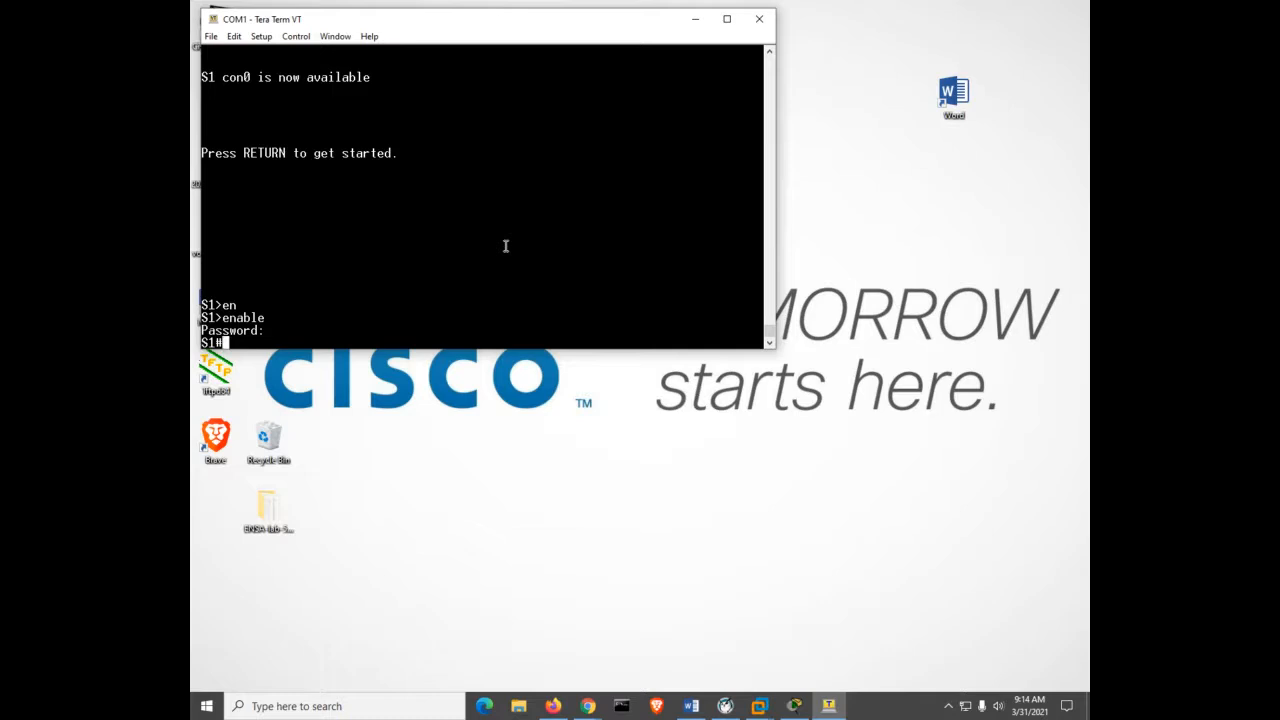
Enter configure terminal and disable DNS lookups with no ip domain-lookup.
{"action": "type", "text": "conf"}
{"action": "key", "text": "Tab"}
{"action": "type", "text": "t"}
{"action": "key", "text": "Tab"}
{"action": "key", "text": "Return"}
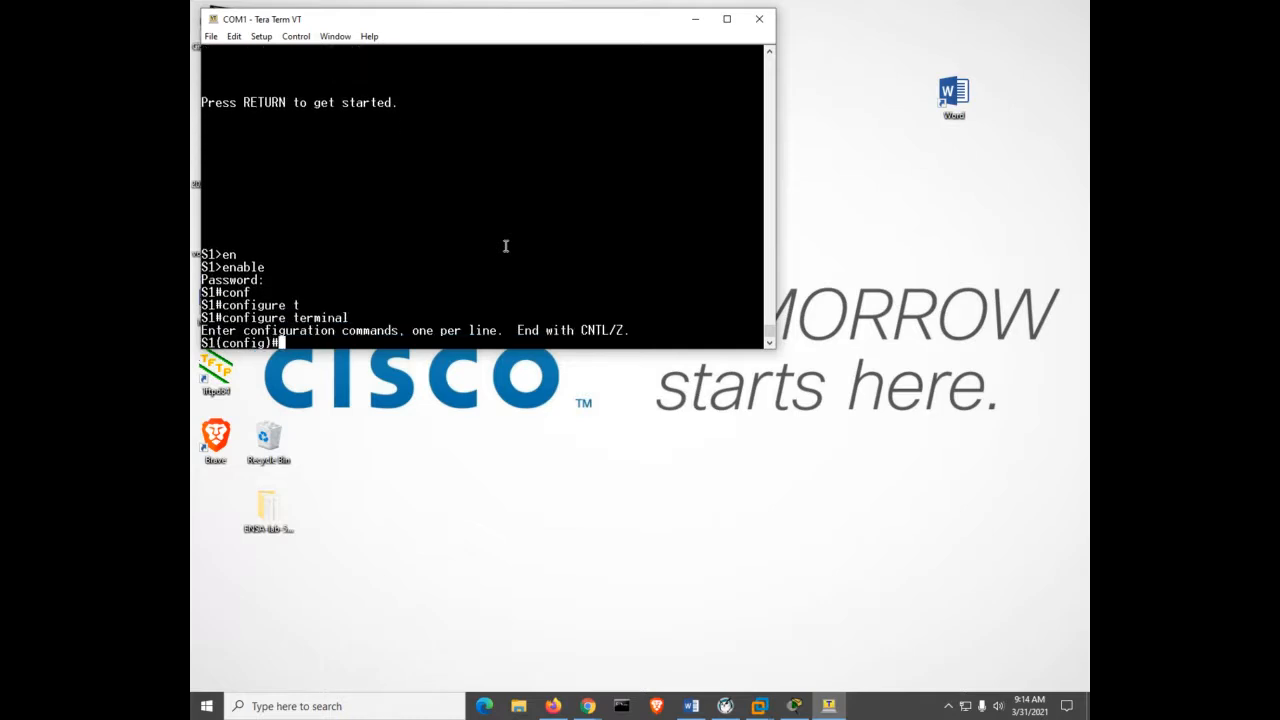
{"action": "type", "text": "no ip do"}
{"action": "key", "text": "Tab"}
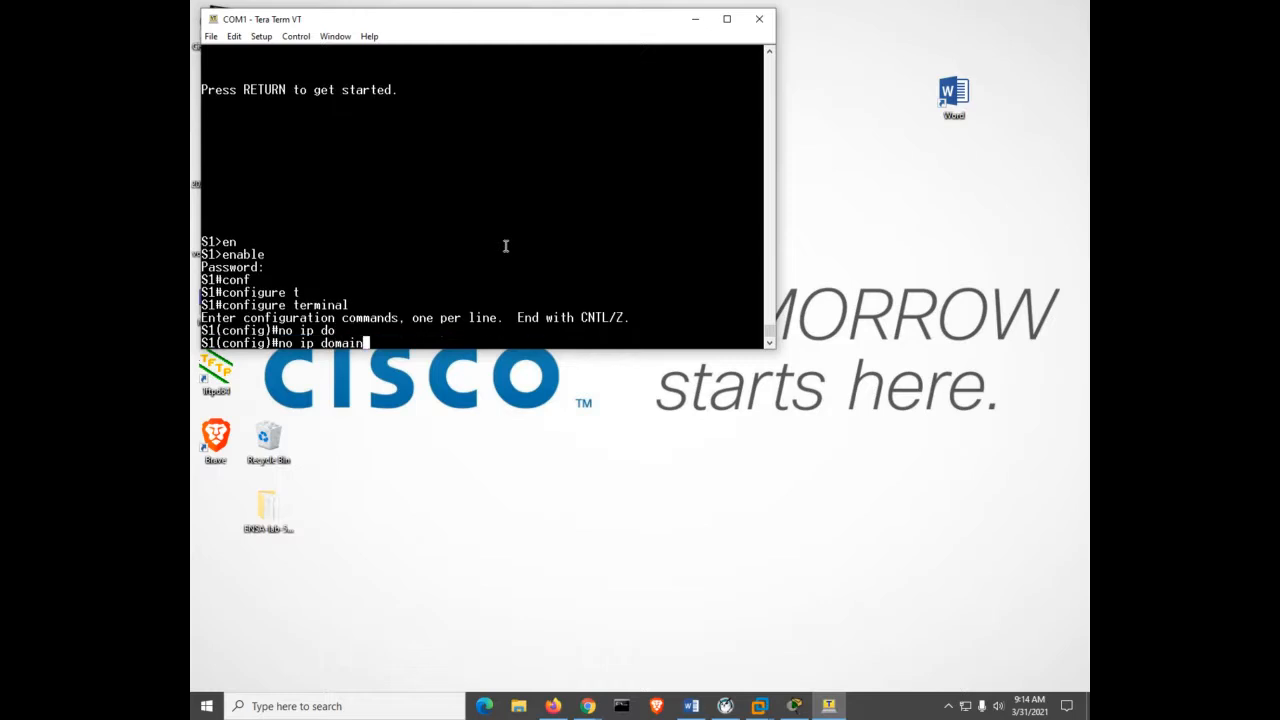
{"action": "type", "text": "k"}
{"action": "key", "text": "BackSpace"}
{"action": "type", "text": "lo"}
{"action": "key", "text": "Tab"}
{"action": "key", "text": "Return"}
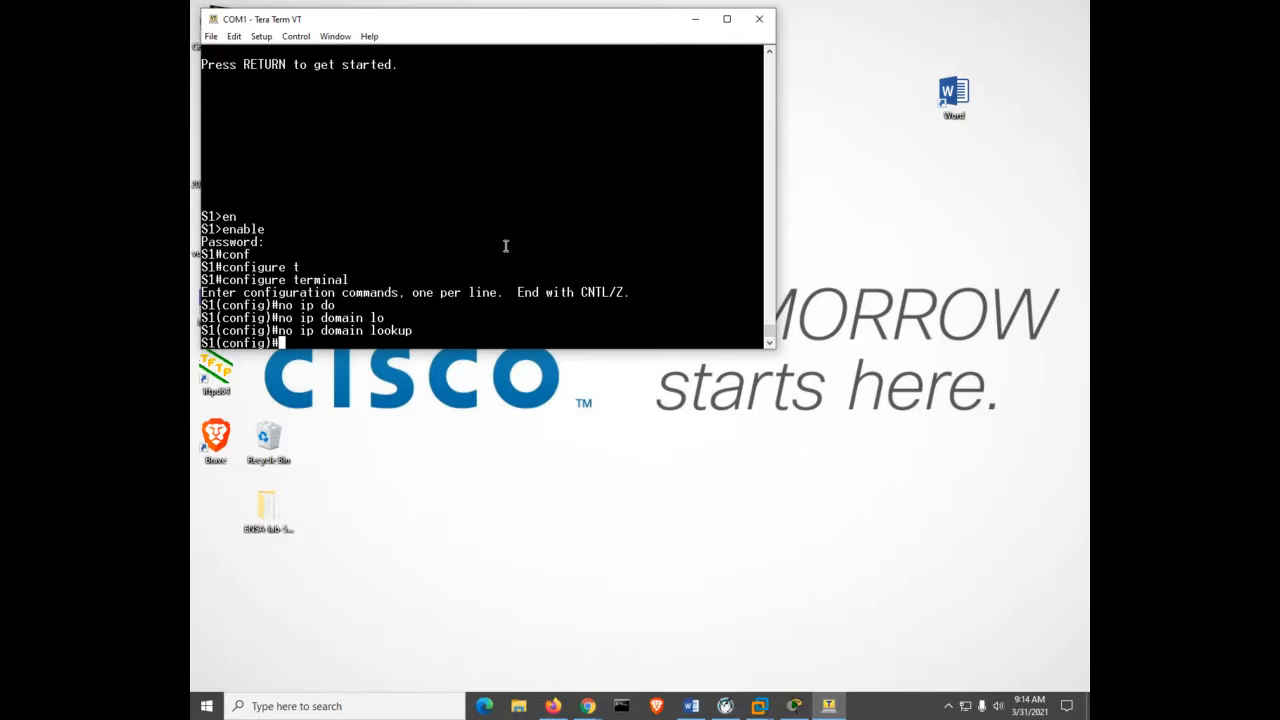
Configure the MOTD banner as # warning you #.
{"action": "type", "text": "ban"}
{"action": "key", "text": "Tab"}
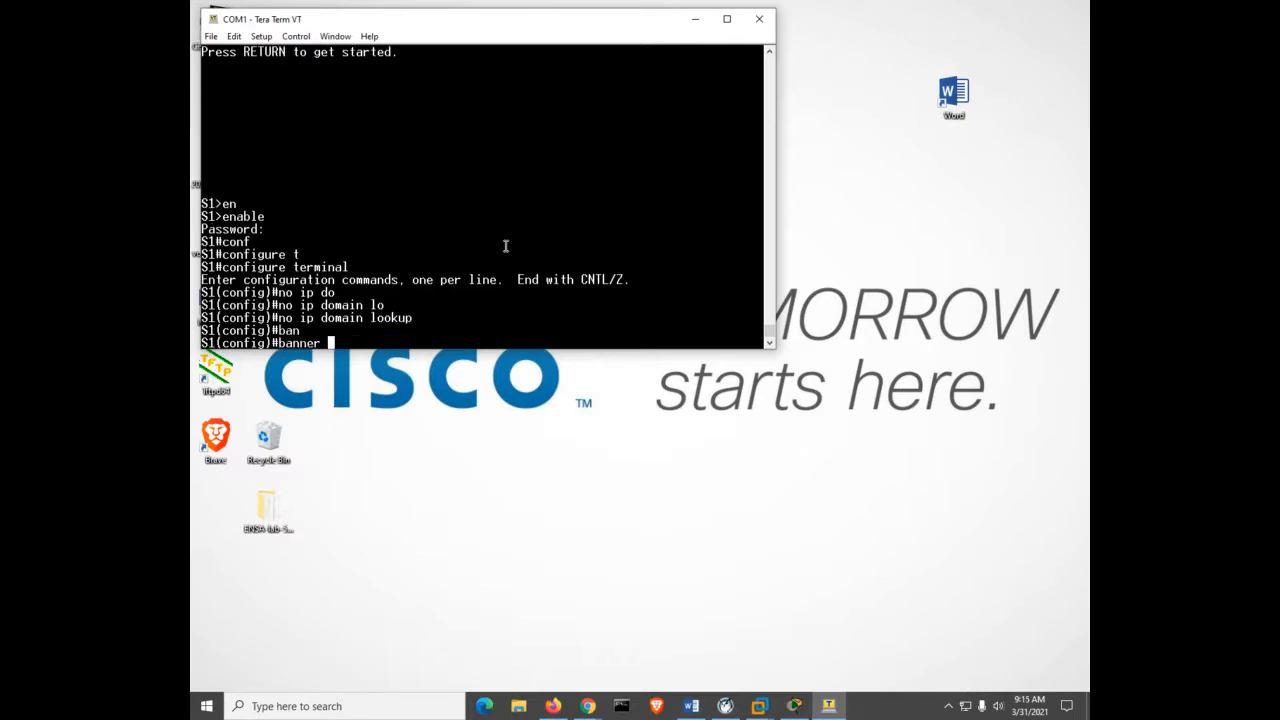
{"action": "type", "text": ".m"}
{"action": "key", "text": "BackSpace"}
{"action": "key", "text": "BackSpace"}
{"action": "type", "text": "m"}
{"action": "key", "text": "Tab"}
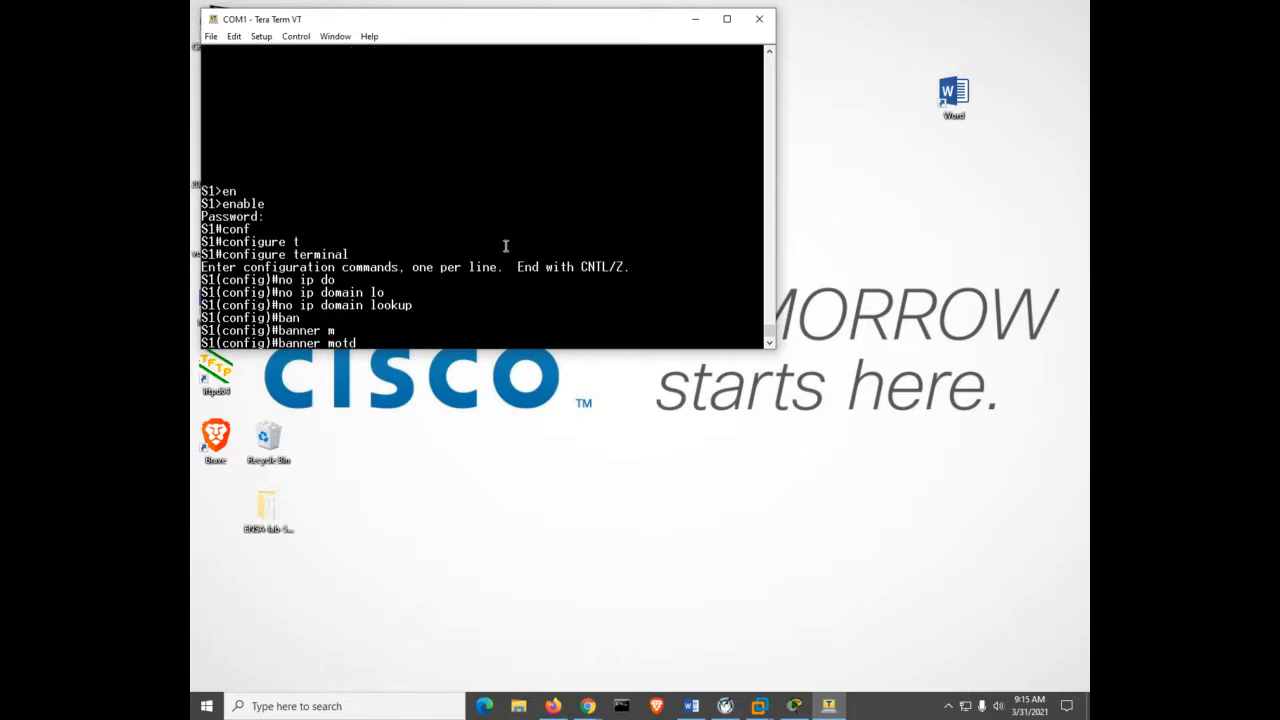
{"action": "type", "text": "#"}
{"action": "type", "text": "warning you #"}
{"action": "key", "text": "Return"}
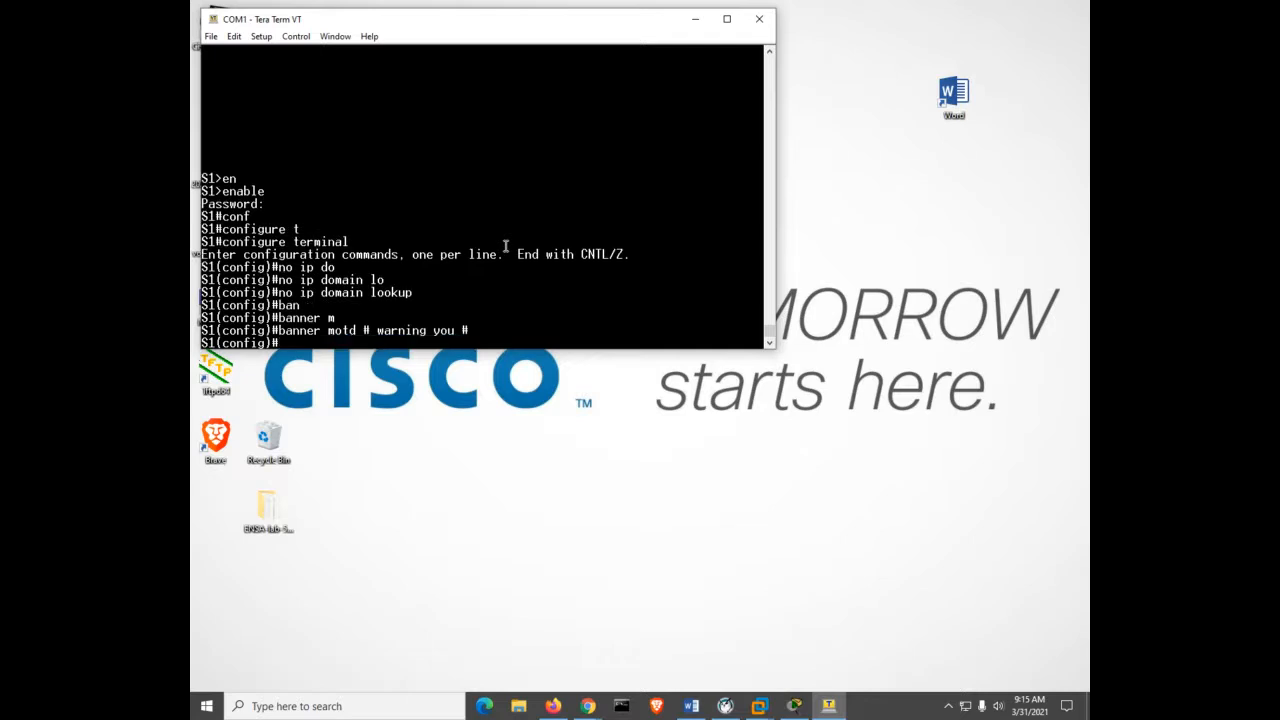
Exit configuration mode and log out of the console session.
{"action": "key", "text": "ctrl+z"}
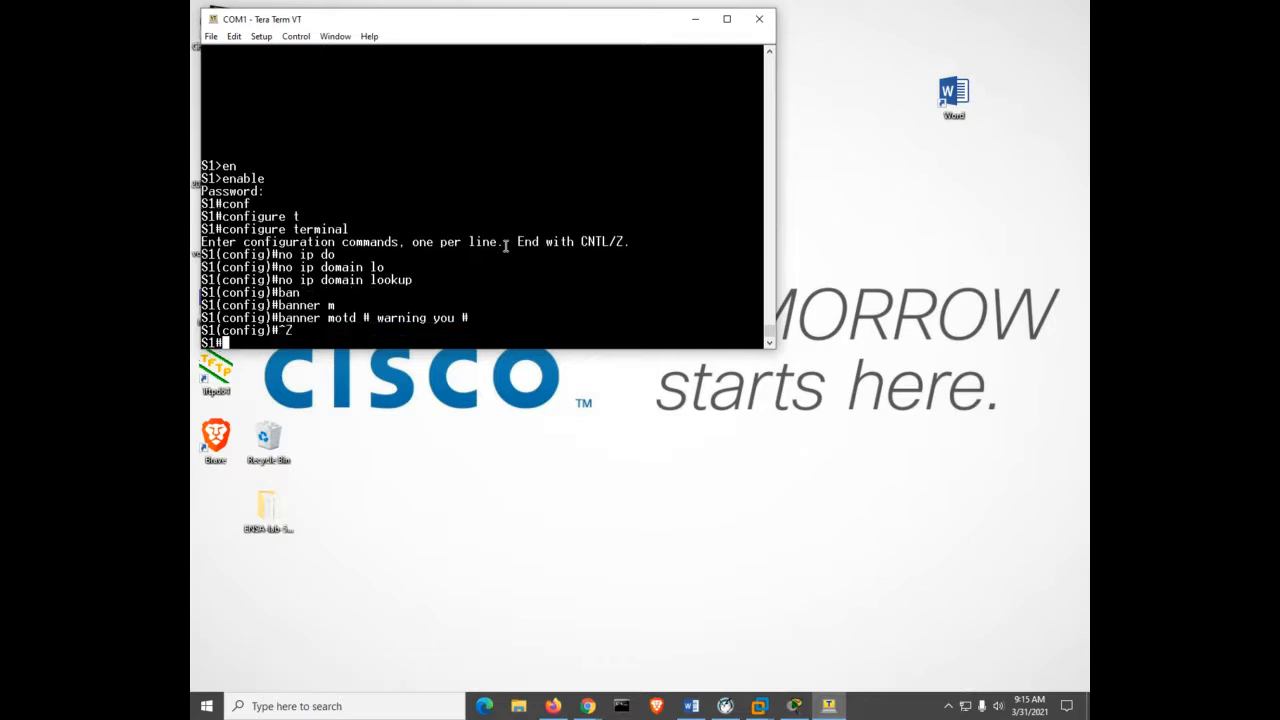
{"action": "type", "text": "logout"}
{"action": "key", "text": "Return"}
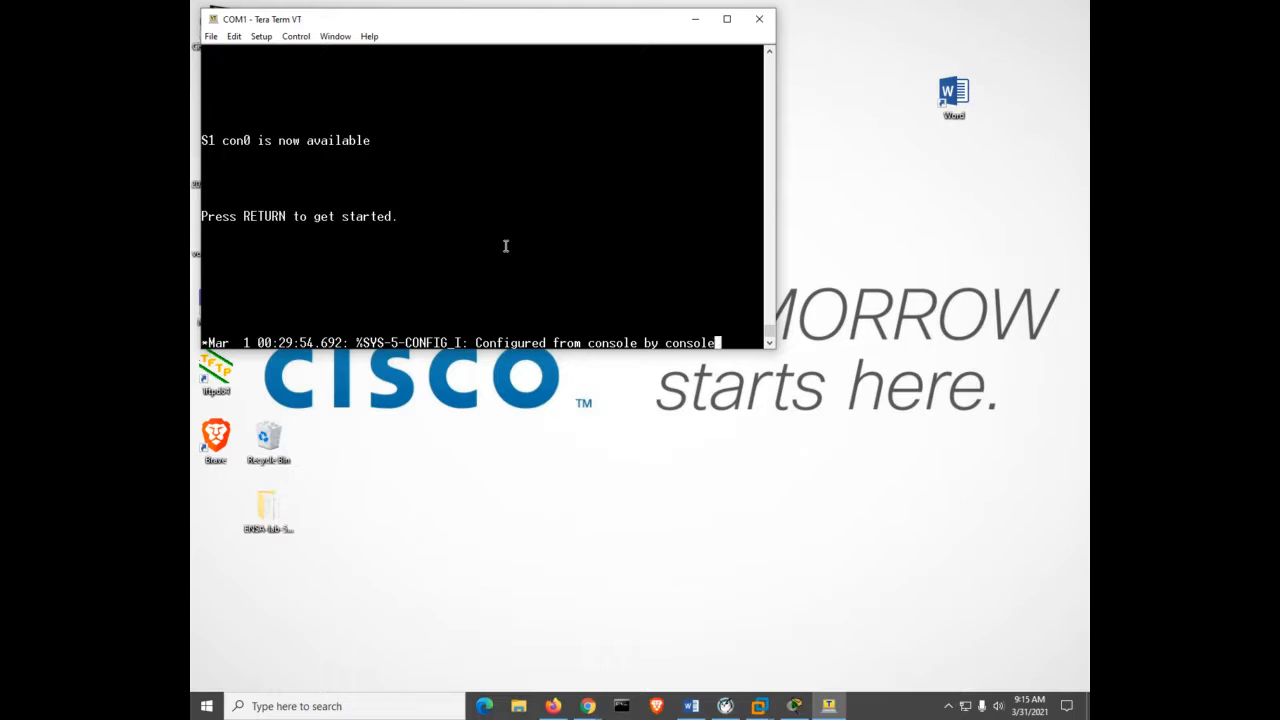
Start a new session showing the banner and re-enter privileged mode with the enable password.
{"action": "key", "text": "Return"}
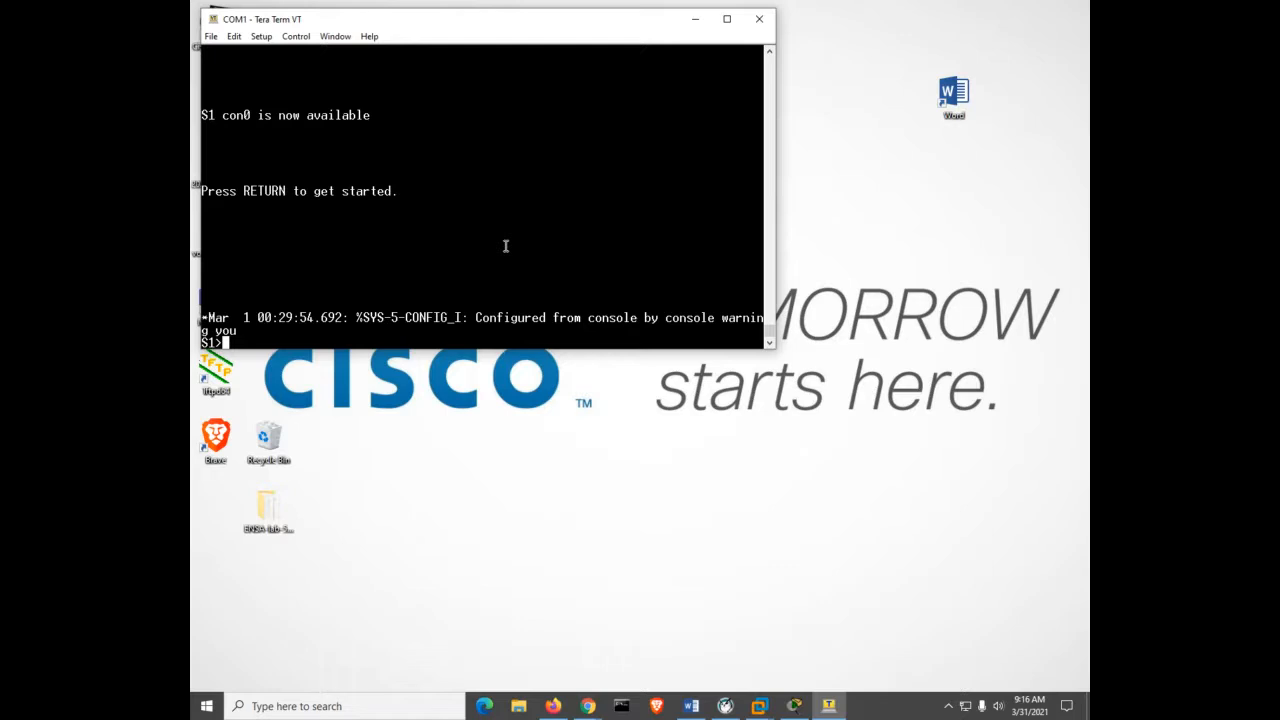
{"action": "type", "text": "en"}
{"action": "key", "text": "Return"}
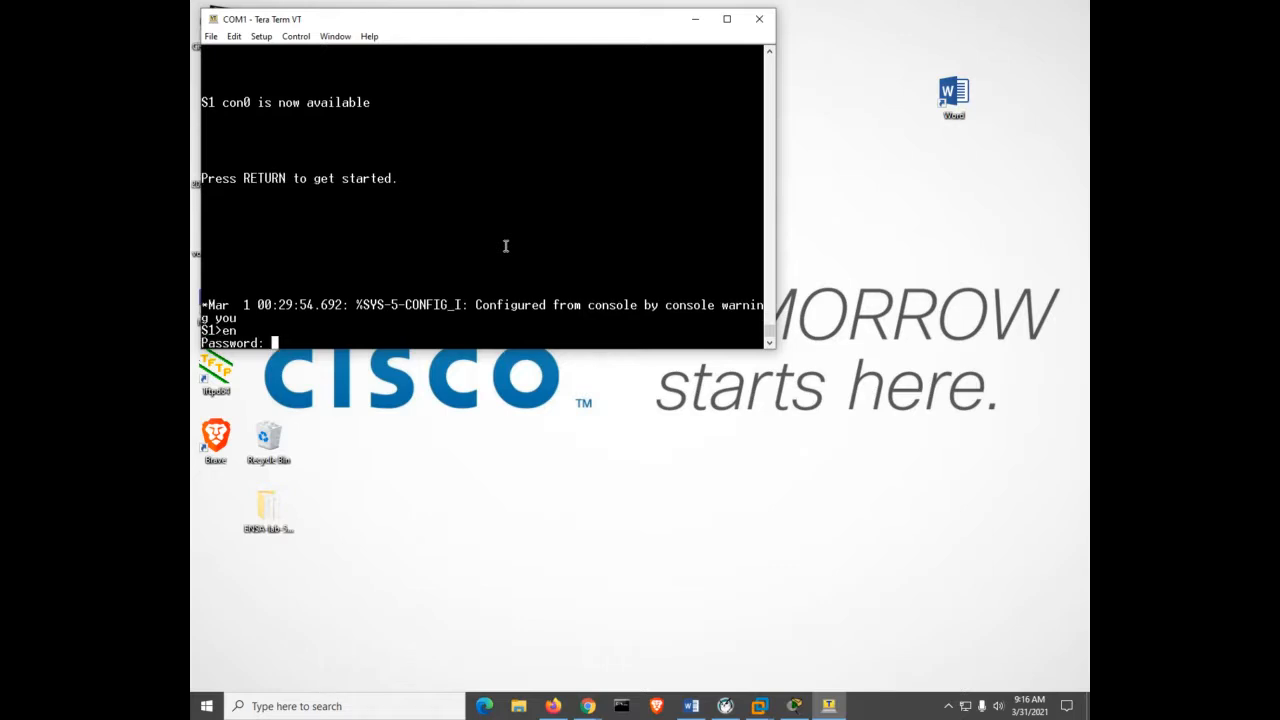
{"action": "type", "text": "class"}
{"action": "key", "text": "Return"}
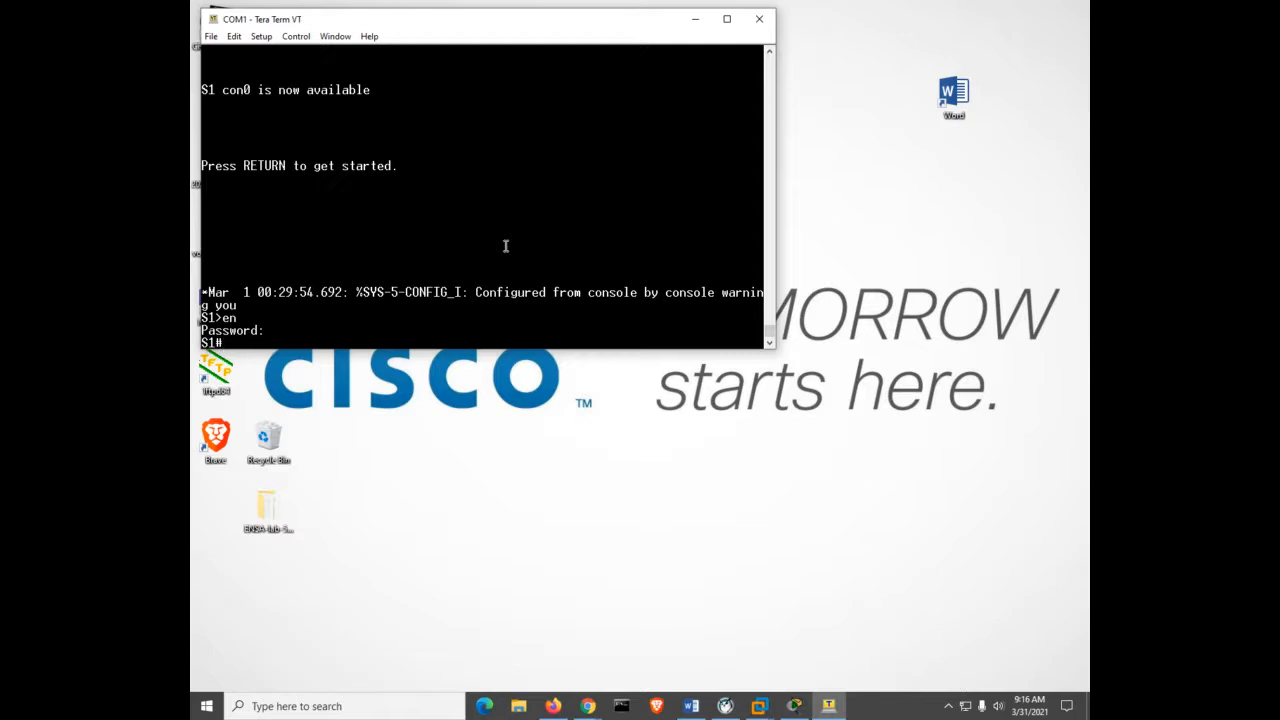
Enter global configuration mode with conf t.
{"action": "type", "text": "conf"}
{"action": "key", "text": "Tab"}
{"action": "type", "text": "t"}
{"action": "key", "text": "Tab"}
{"action": "key", "text": "Return"}
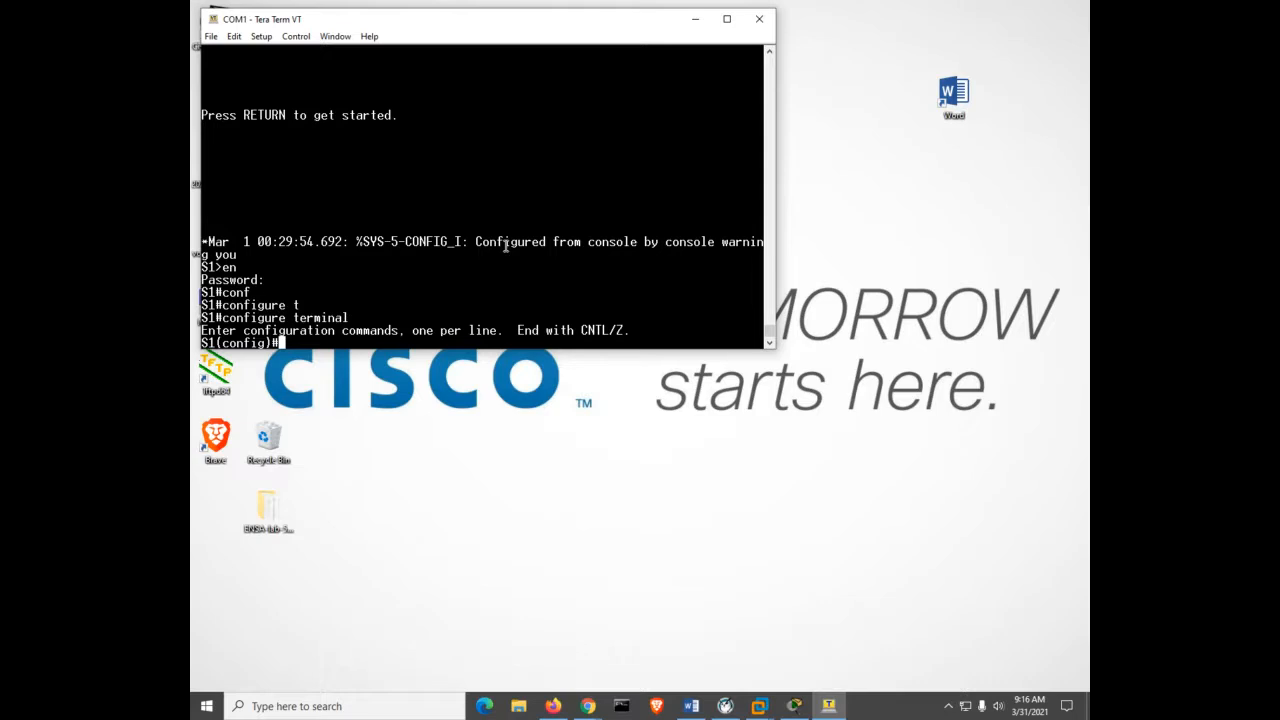
{"action": "type", "text": "int vl 1"}
{"action": "key", "text": "Return"}
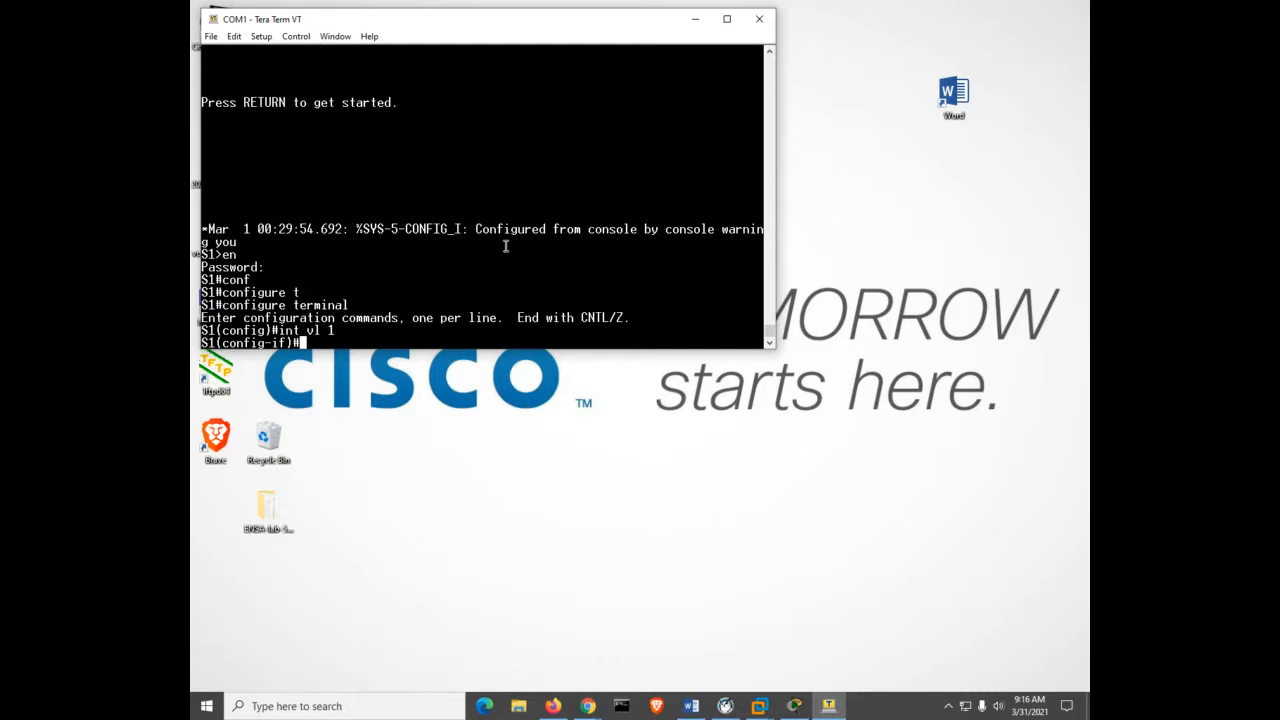
{"action": "key", "text": "ctrl+z"}
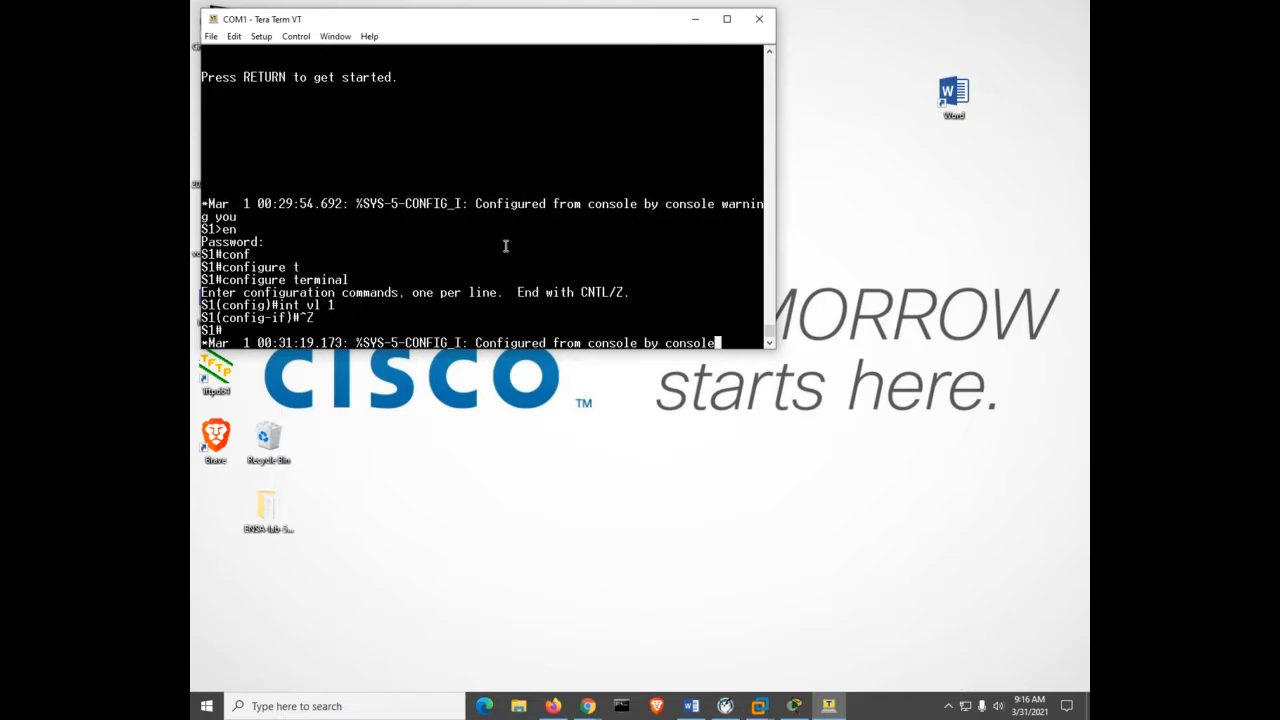
{"action": "key", "text": "Return"}
{"action": "key", "text": "Return"}
{"action": "key", "text": "Return"}
{"action": "key", "text": "Return"}
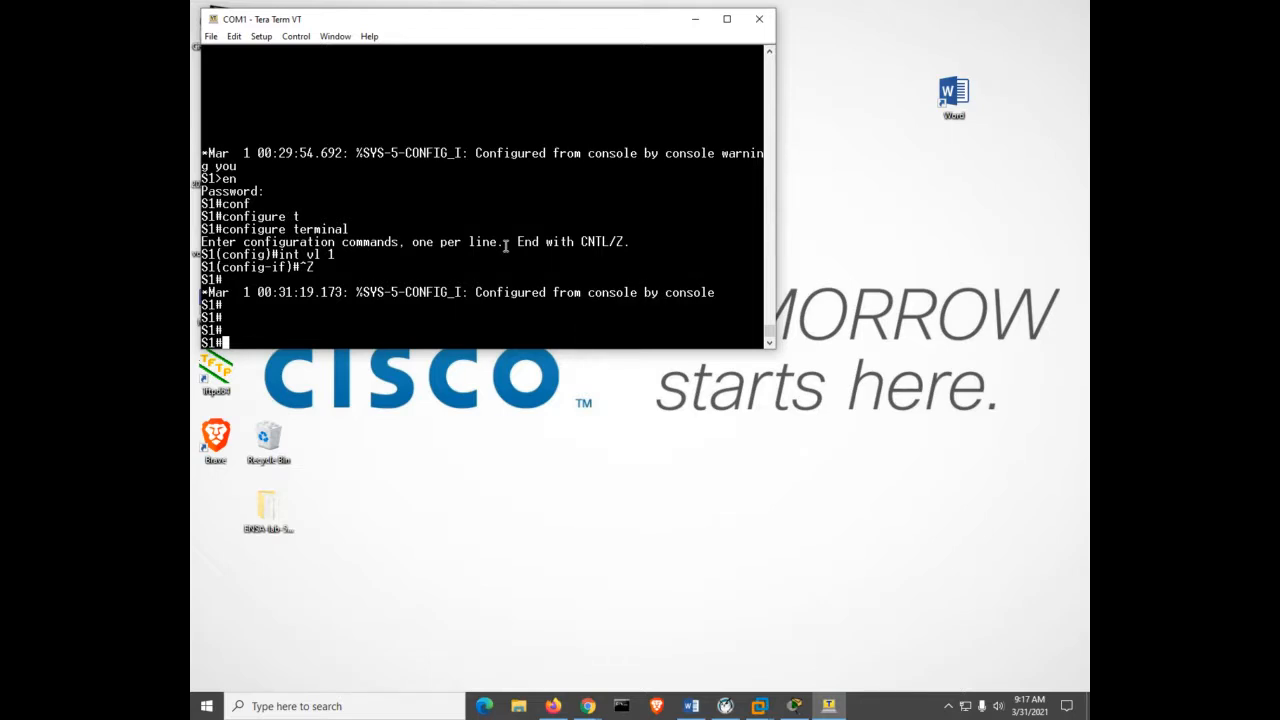
Drop S1 to user mode with disable after the ambiguous 'dis' attempt.
{"action": "type", "text": "dis"}
{"action": "key", "text": "Return"}
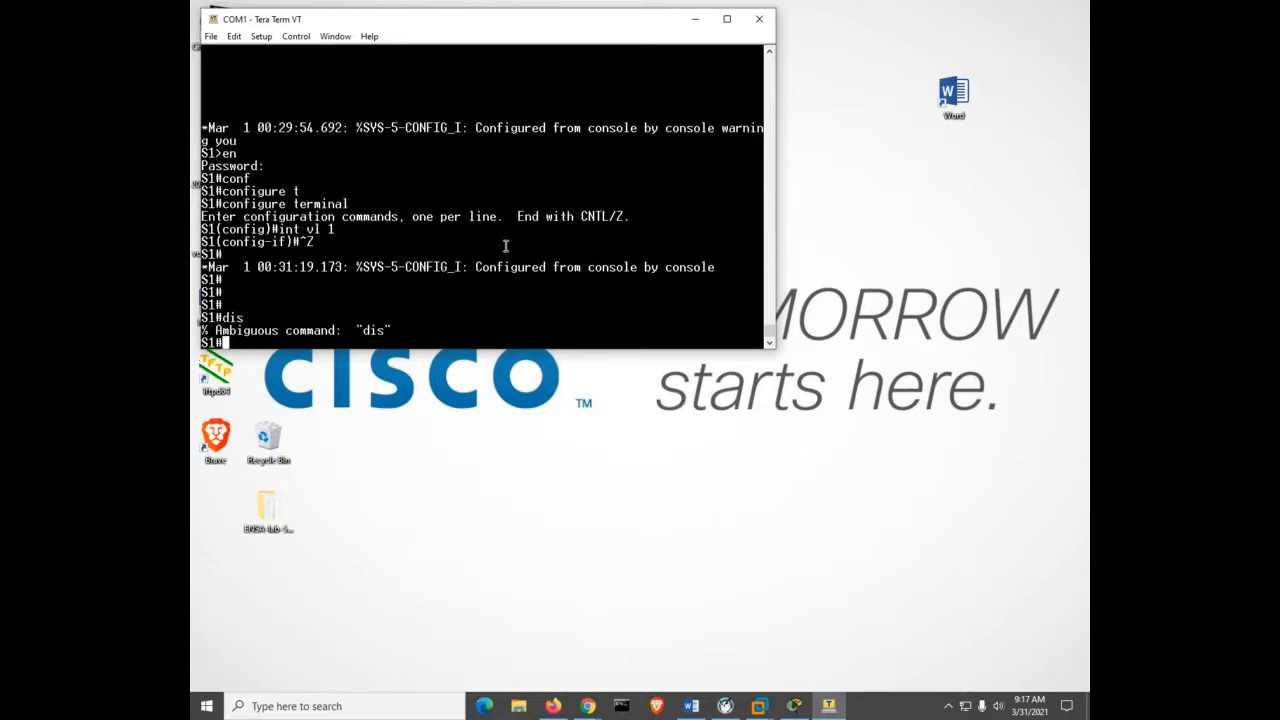
{"action": "type", "text": "disa"}
{"action": "key", "text": "Return"}
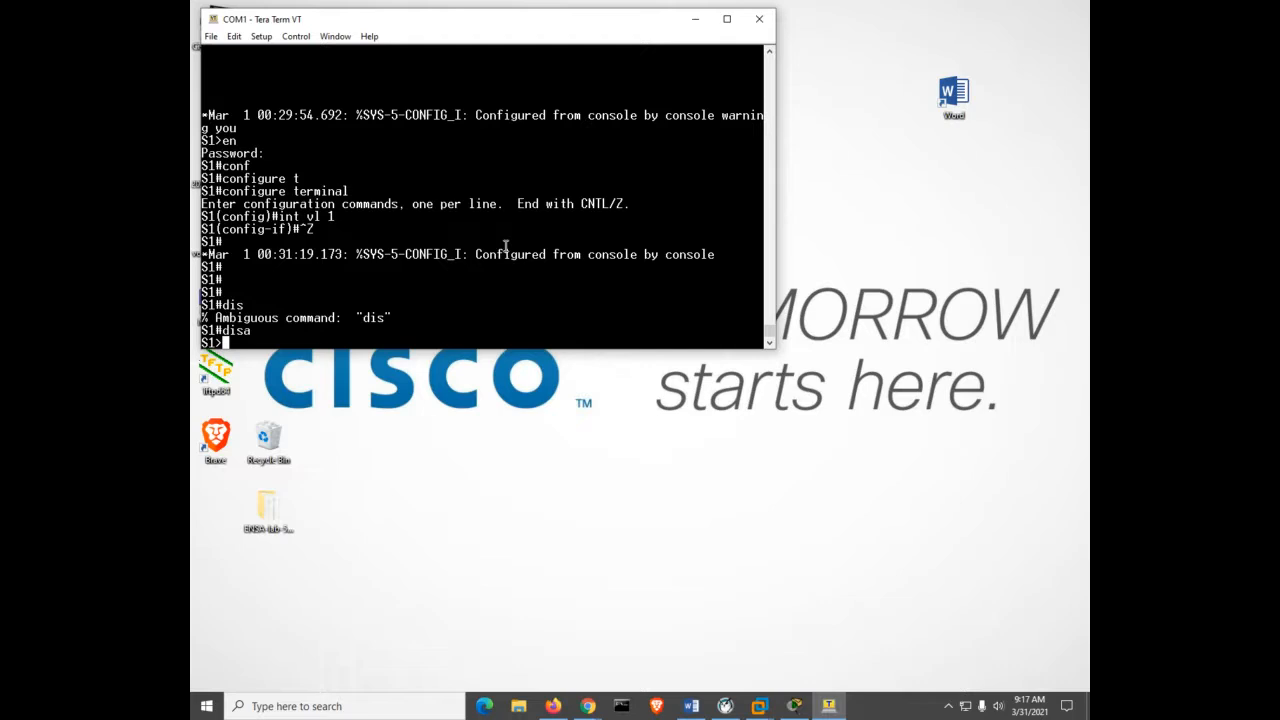
Return to privileged mode with enable and the password.
{"action": "type", "text": "en"}
{"action": "key", "text": "Tab"}
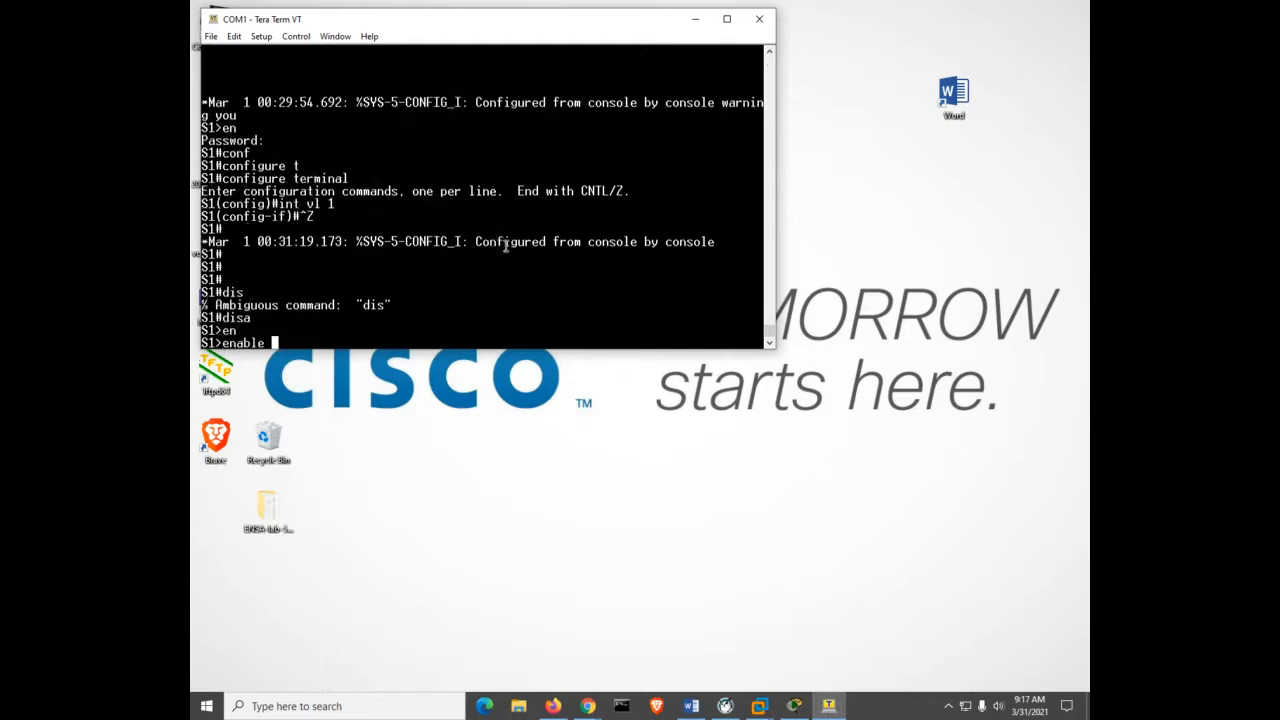
{"action": "key", "text": "Return"}
{"action": "key", "text": "Return"}
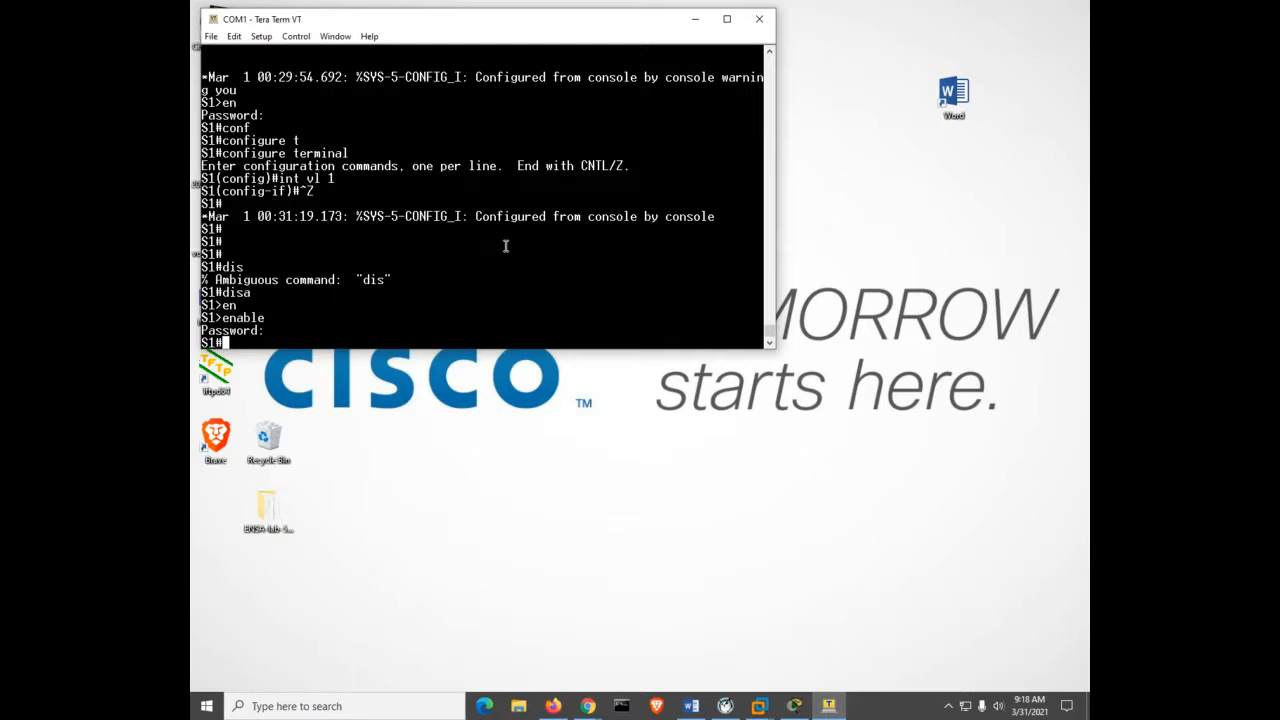
Enter global configuration mode on S1 with conf t.
{"action": "type", "text": "conf"}
{"action": "key", "text": "Tab"}
{"action": "type", "text": "t"}
{"action": "key", "text": "Tab"}
{"action": "key", "text": "Return"}
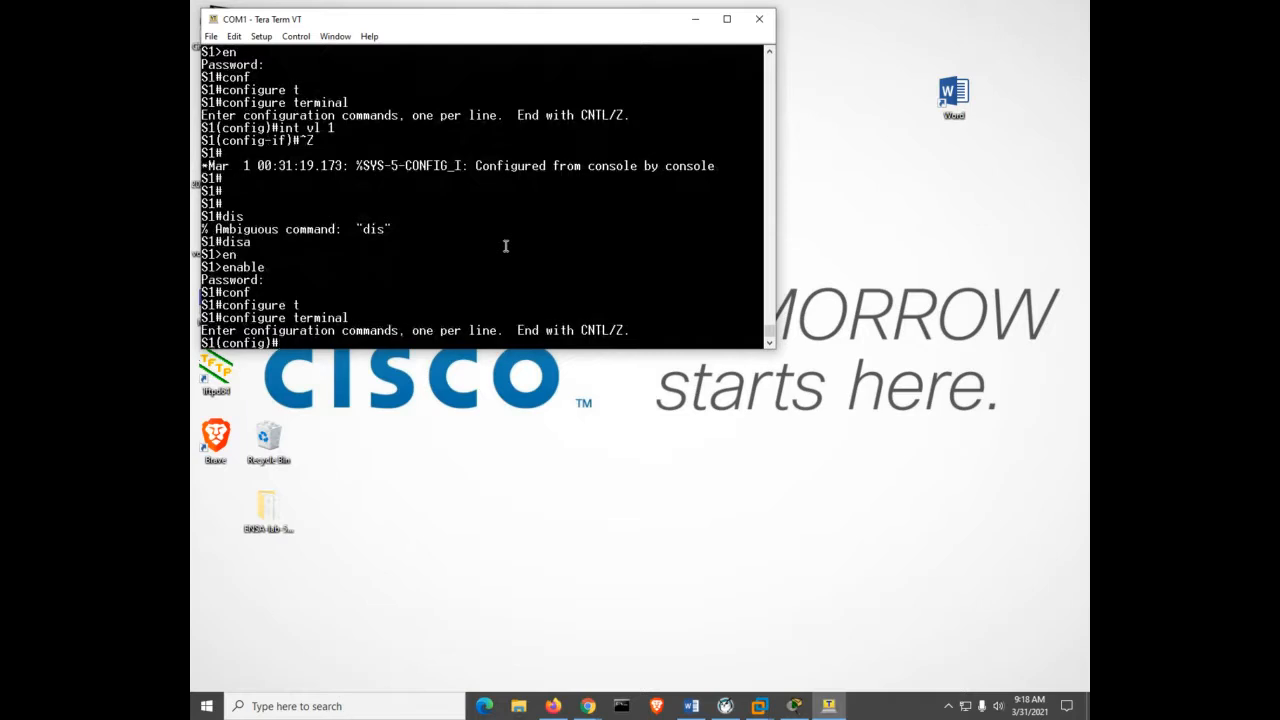
List the available interface types, then enter interface VLAN 1 configuration.
{"action": "type", "text": "int"}
{"action": "key", "text": "Tab"}
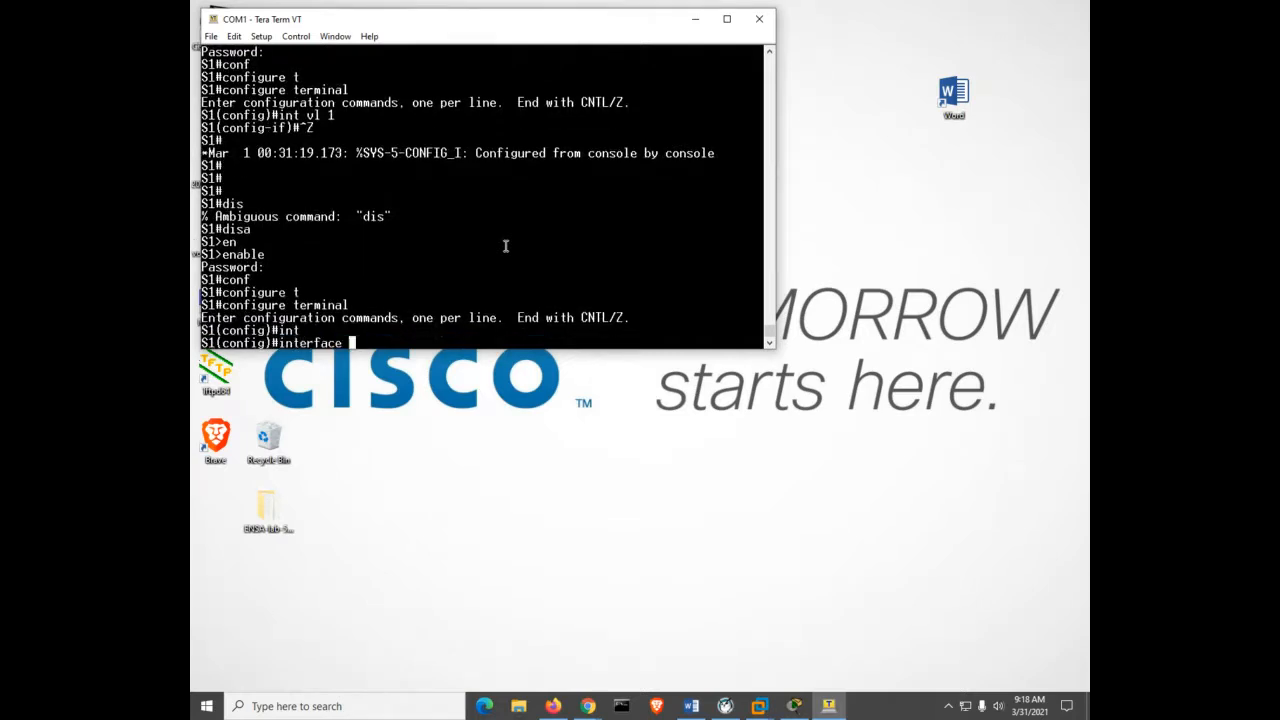
{"action": "type", "text": "?"}
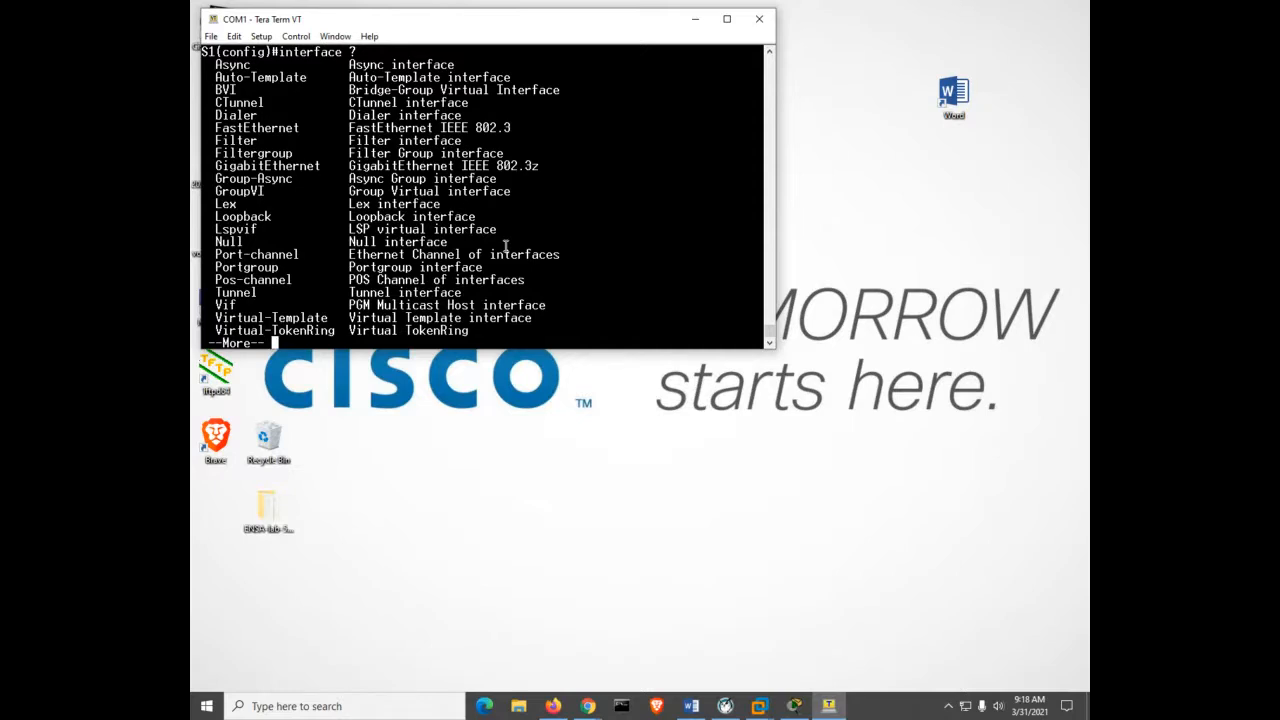
{"action": "key", "text": "space"}
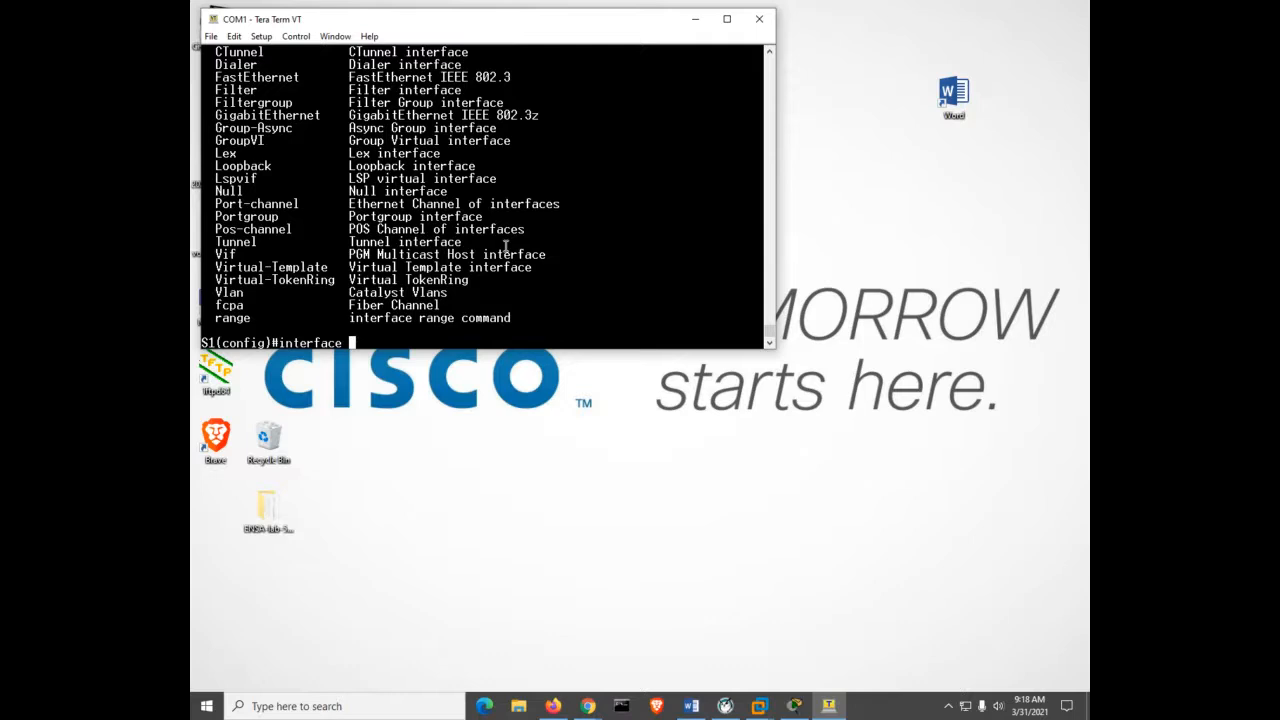
{"action": "type", "text": "vl"}
{"action": "key", "text": "Tab"}
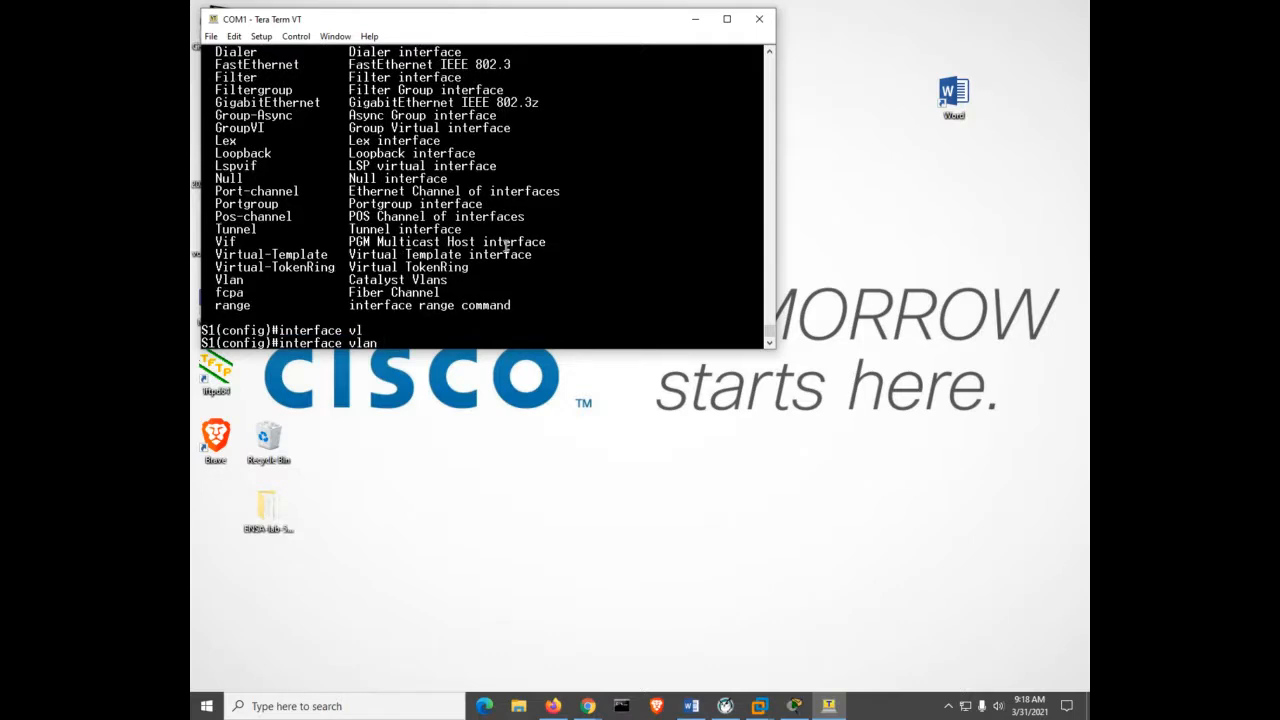
{"action": "type", "text": "1"}
{"action": "key", "text": "Return"}
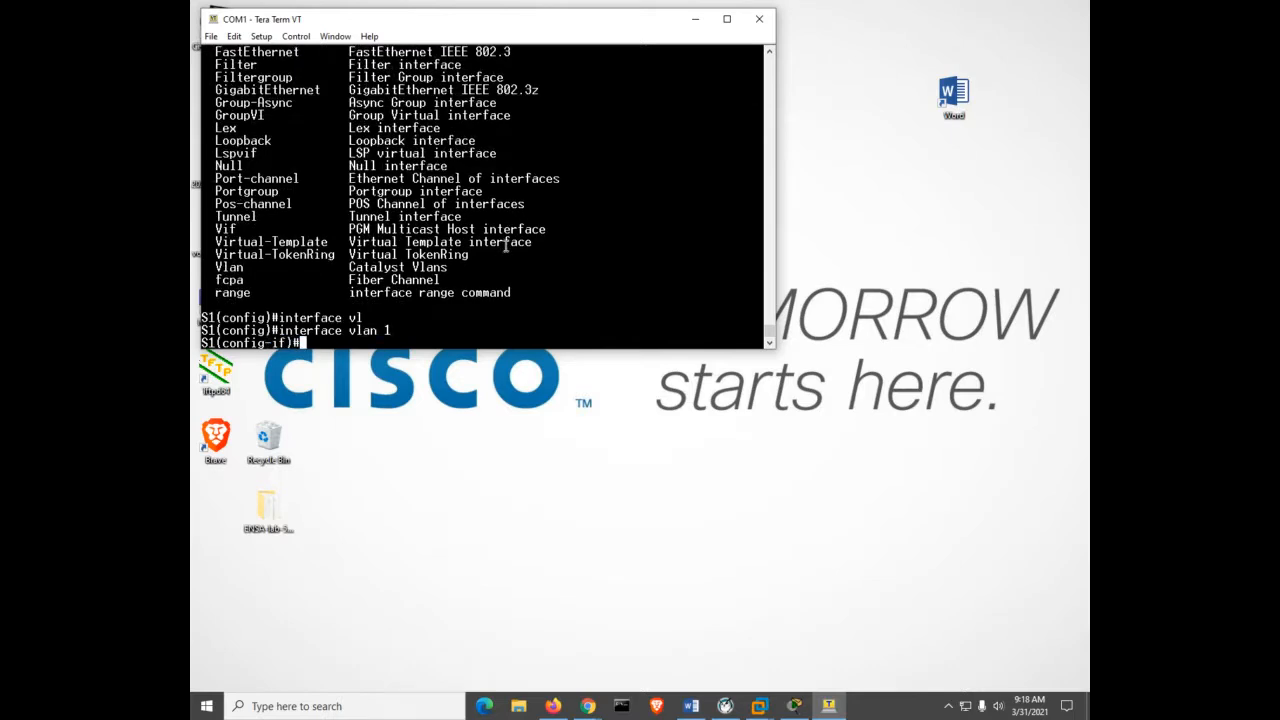
Assign interface VLAN 1 the address 192.168.1.2 with mask 255.255.255.0.
{"action": "type", "text": "ip add"}
{"action": "key", "text": "Tab"}
{"action": "type", "text": "19"}
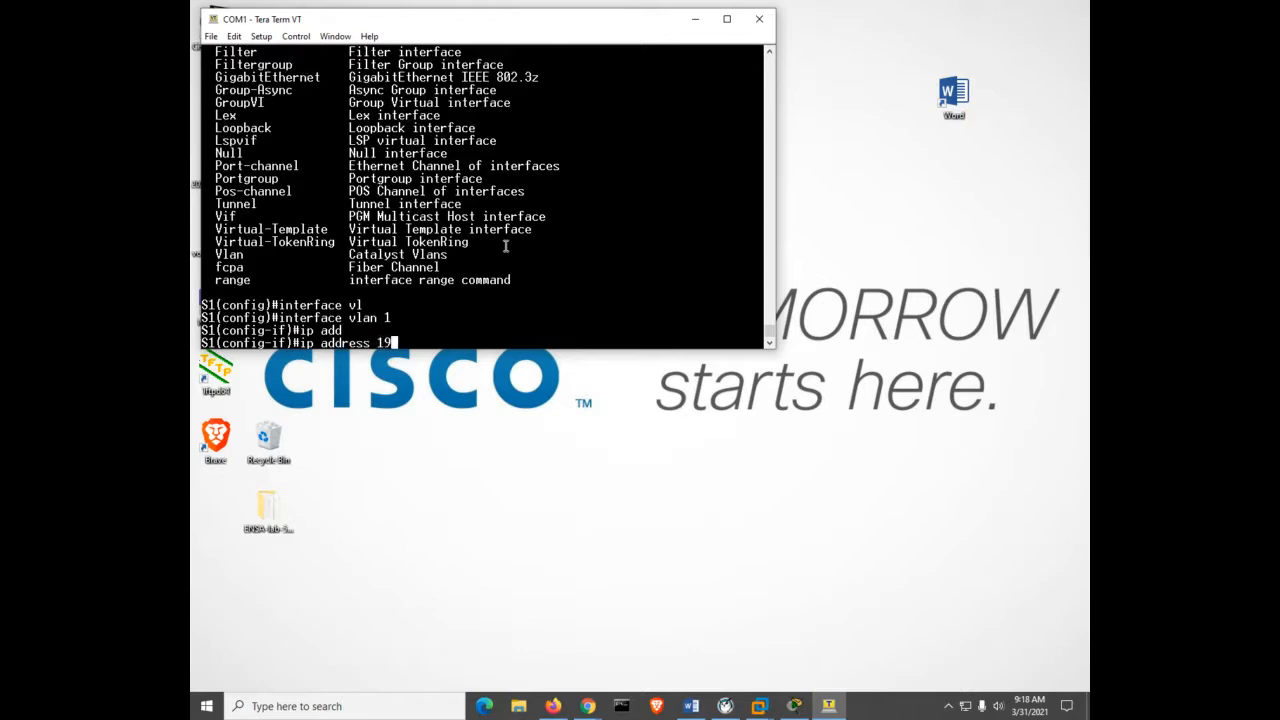
{"action": "type", "text": "2.168.1.2 255.255.255.0"}
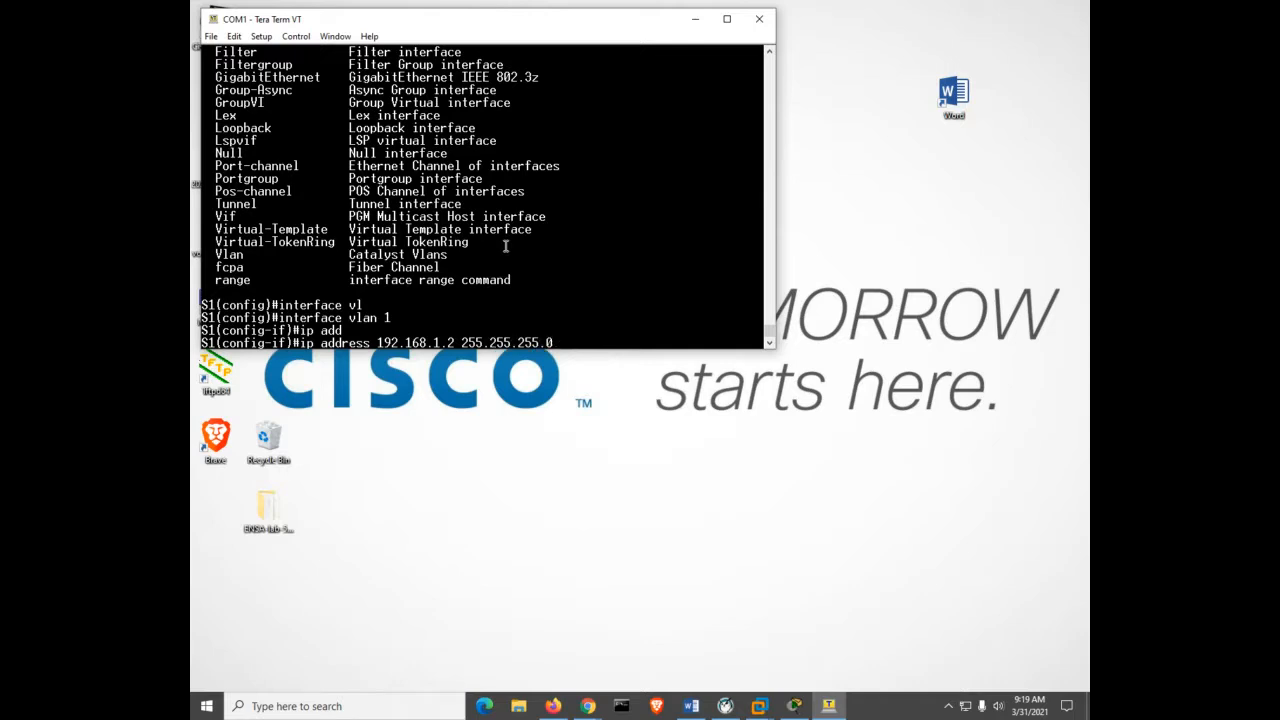
{"action": "key", "text": "Return"}
Bring VLAN 1 up with no shutdown and enter line con 0 configuration.
{"action": "type", "text": "no sh"}
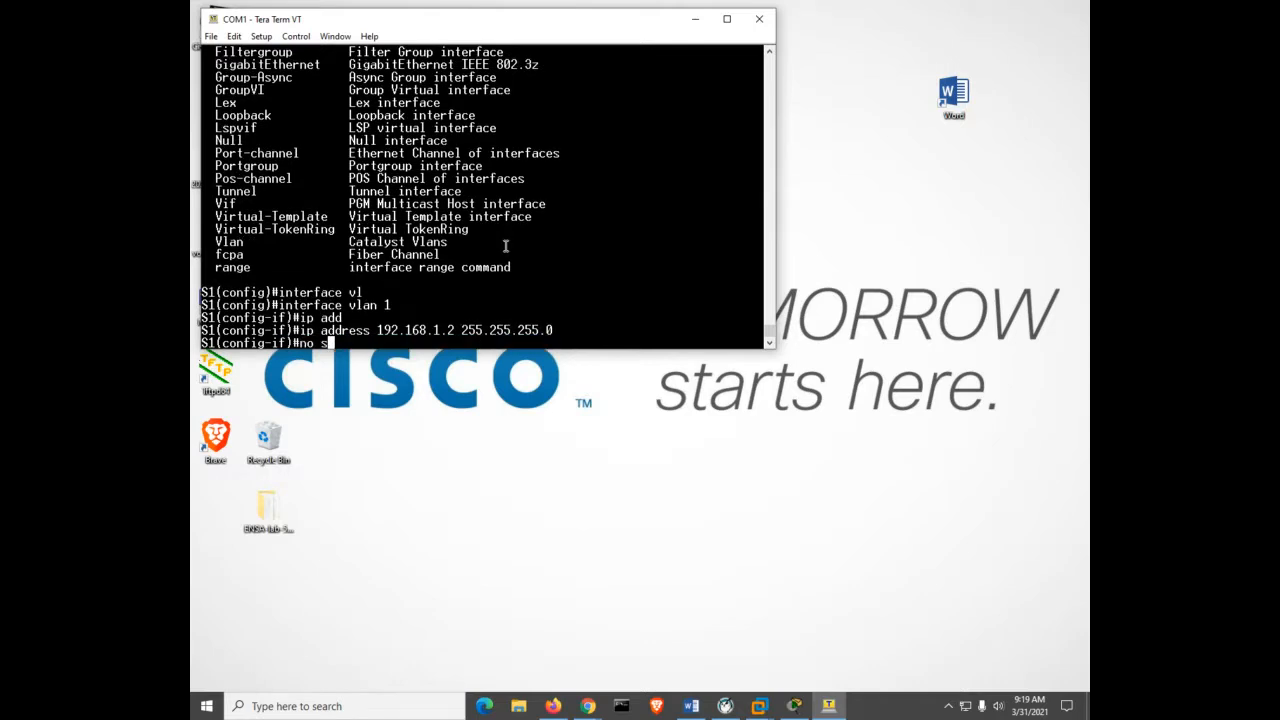
{"action": "key", "text": "Tab"}
{"action": "key", "text": "Return"}
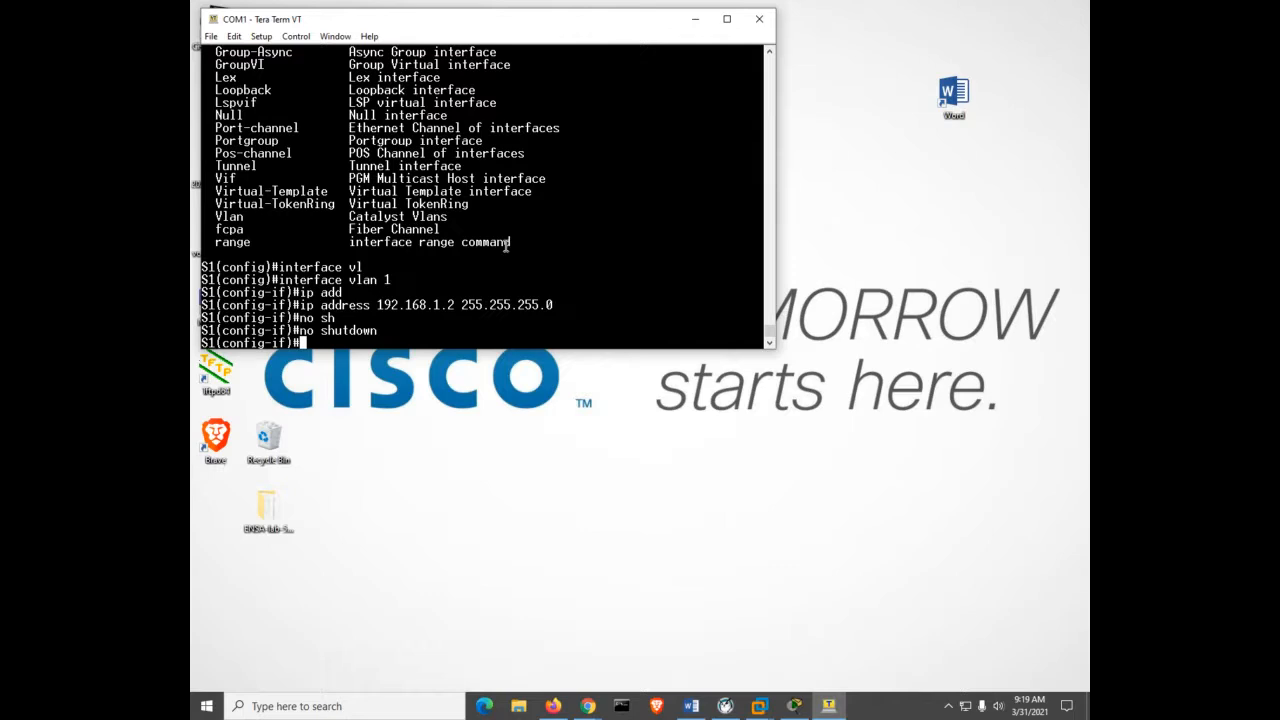
{"action": "type", "text": "line con 0"}
{"action": "key", "text": "Return"}
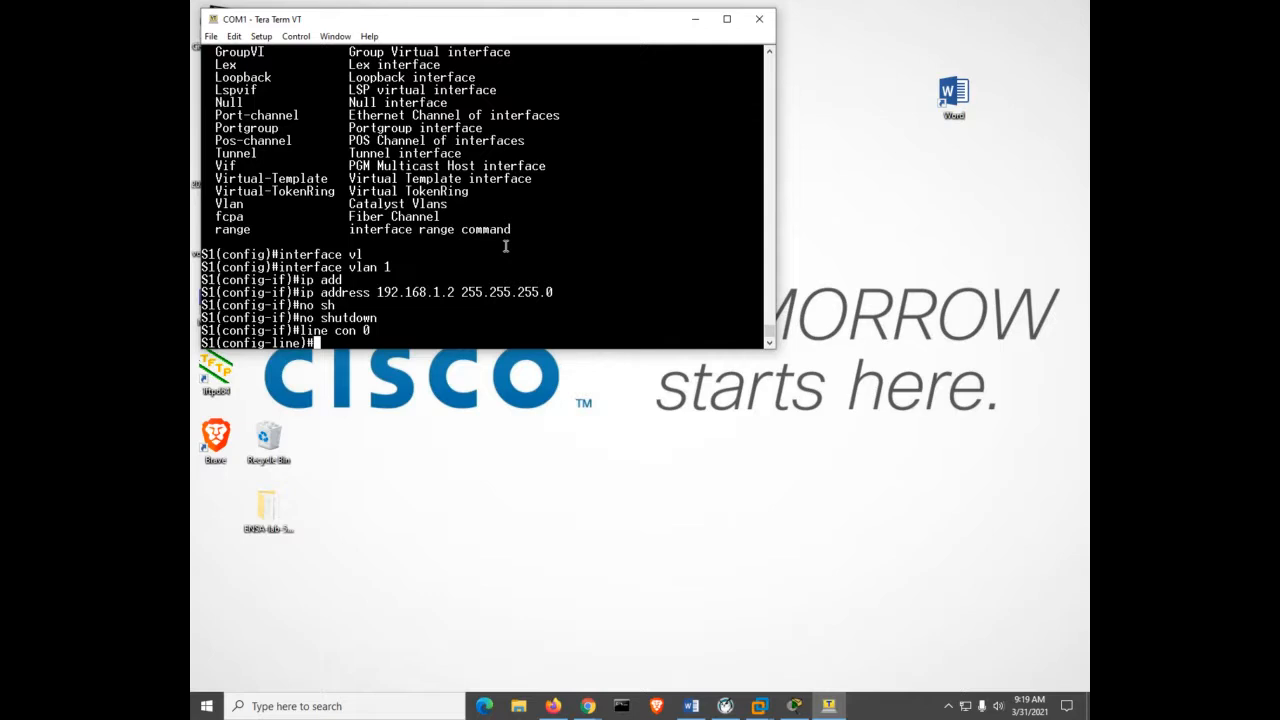
Set a password on console line 0 and require login.
{"action": "type", "text": "pas"}
{"action": "key", "text": "Tab"}
{"action": "type", "text": "cisc"}
{"action": "type", "text": "o"}
{"action": "key", "text": "Return"}
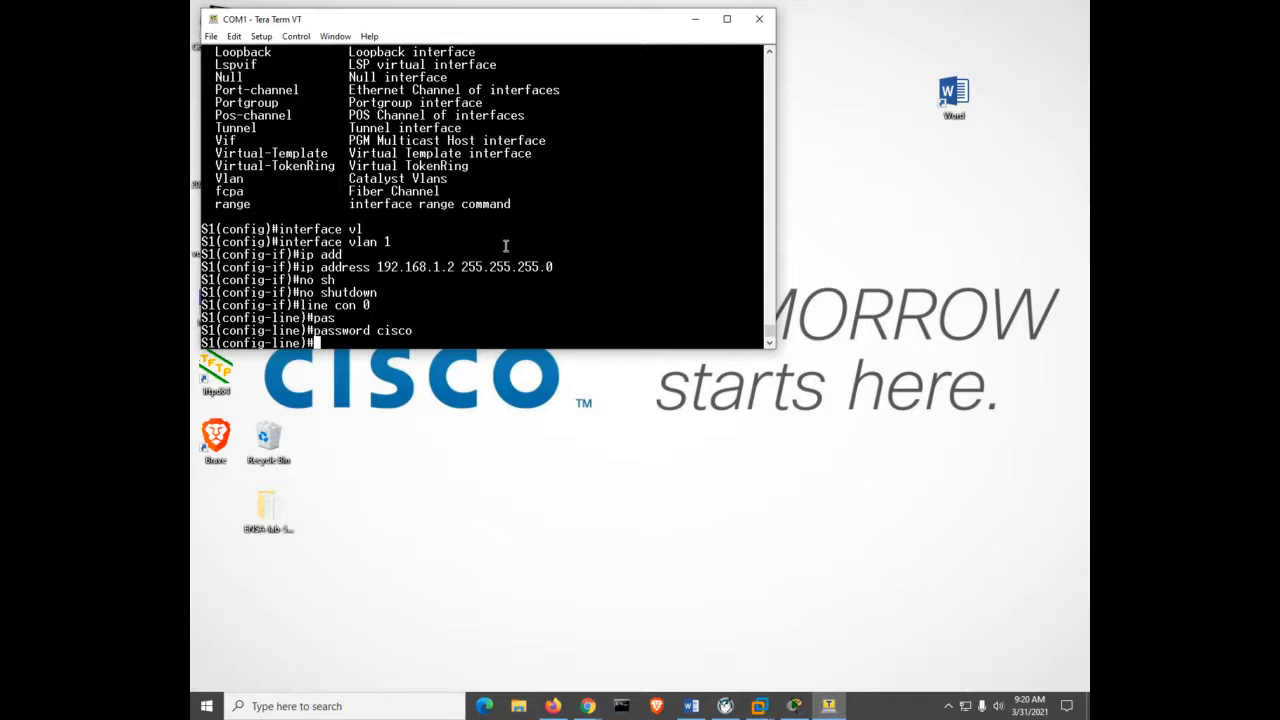
{"action": "type", "text": "log"}
{"action": "key", "text": "Return"}
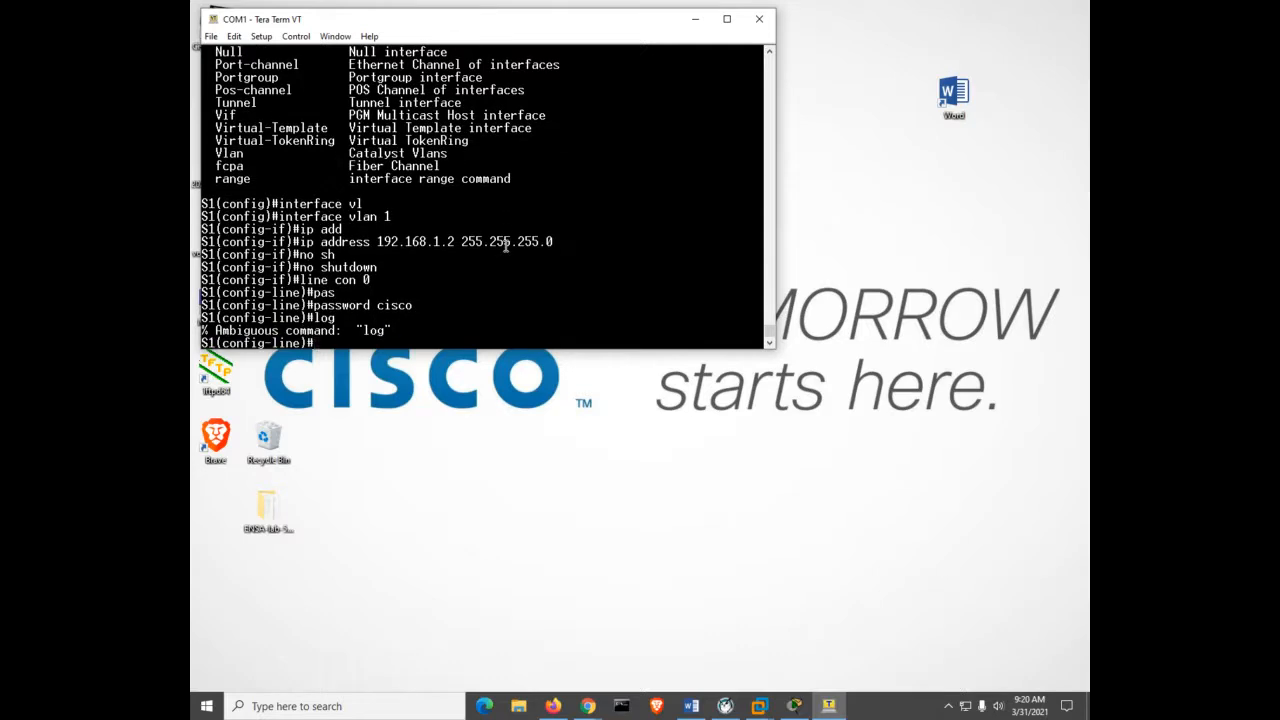
{"action": "type", "text": "login"}
{"action": "key", "text": "Return"}
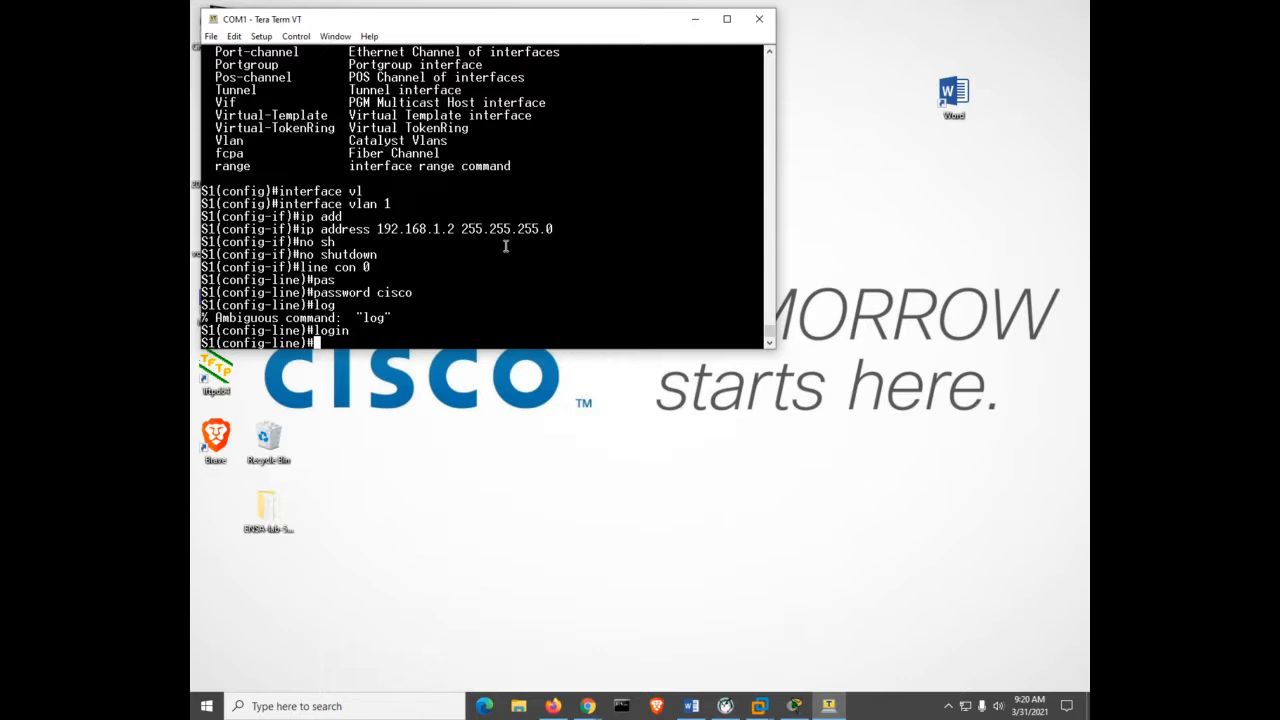
Give VTY lines 0–4 a password and login requirement, then return to privileged mode.
{"action": "type", "text": "line vty 0 4"}
{"action": "key", "text": "Return"}
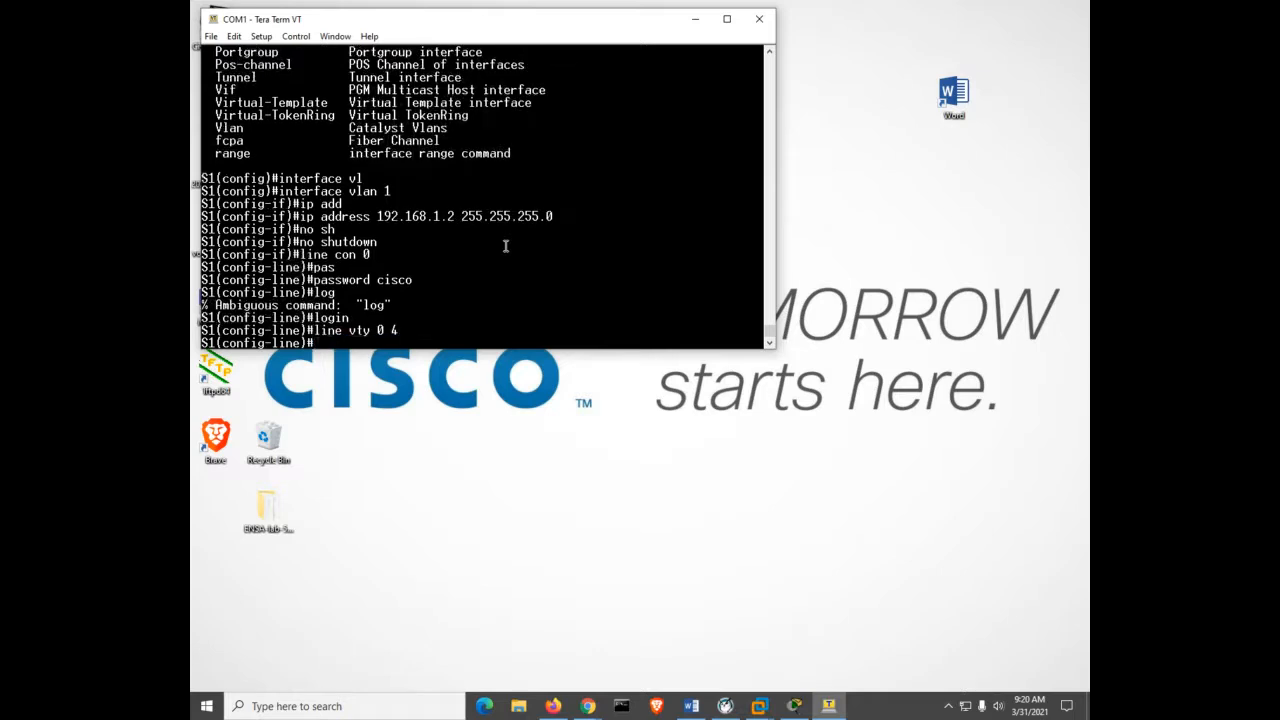
{"action": "type", "text": "pas"}
{"action": "key", "text": "Tab"}
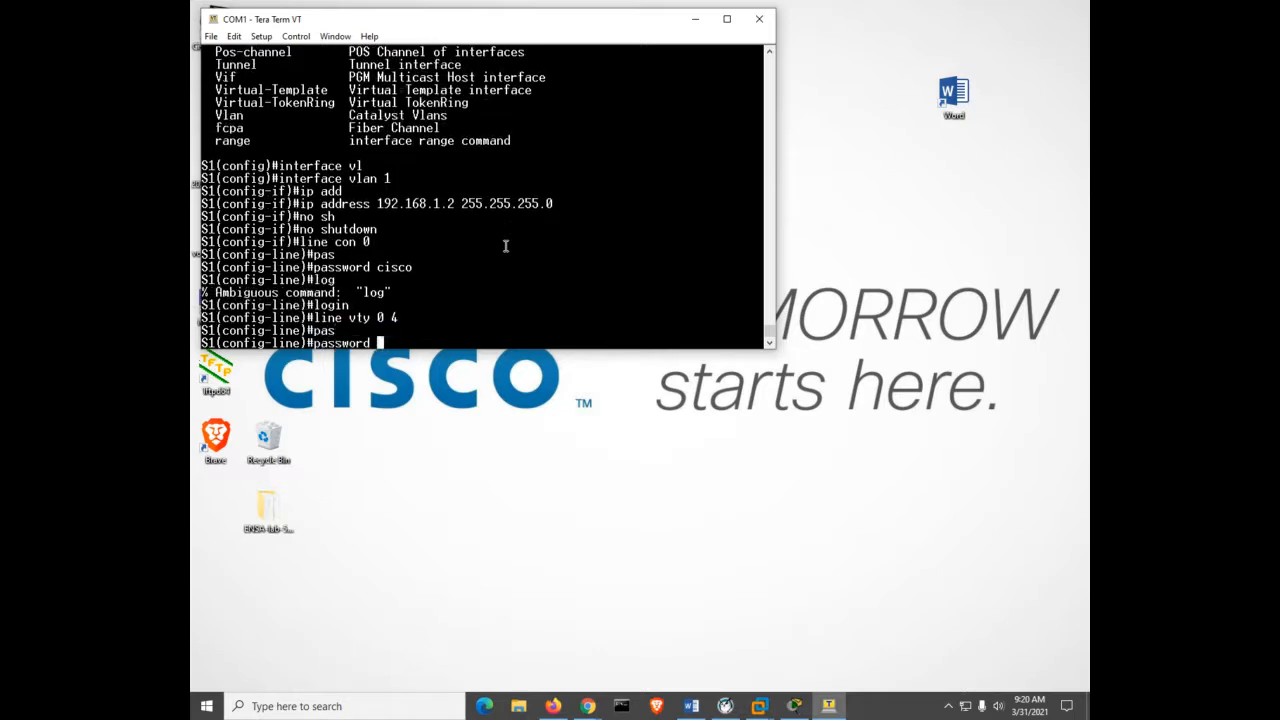
{"action": "type", "text": "cisco"}
{"action": "key", "text": "Return"}
{"action": "type", "text": "lo"}
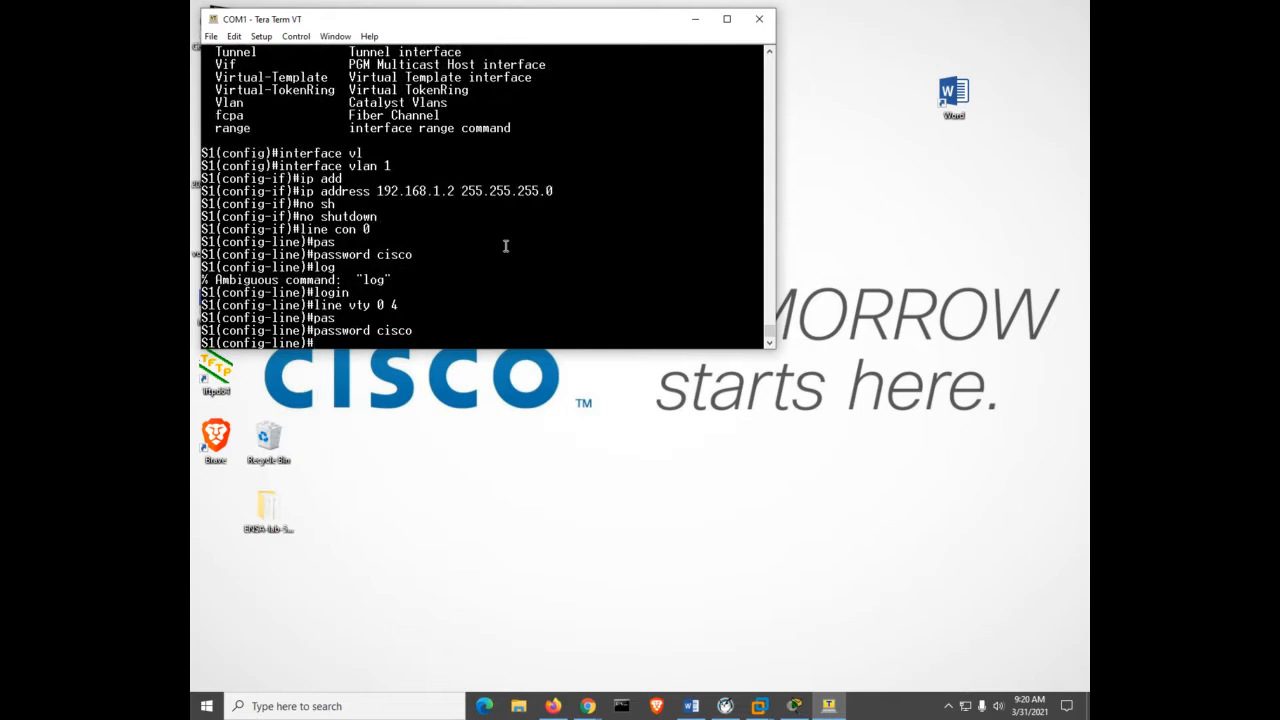
{"action": "type", "text": "gin"}
{"action": "key", "text": "Return"}
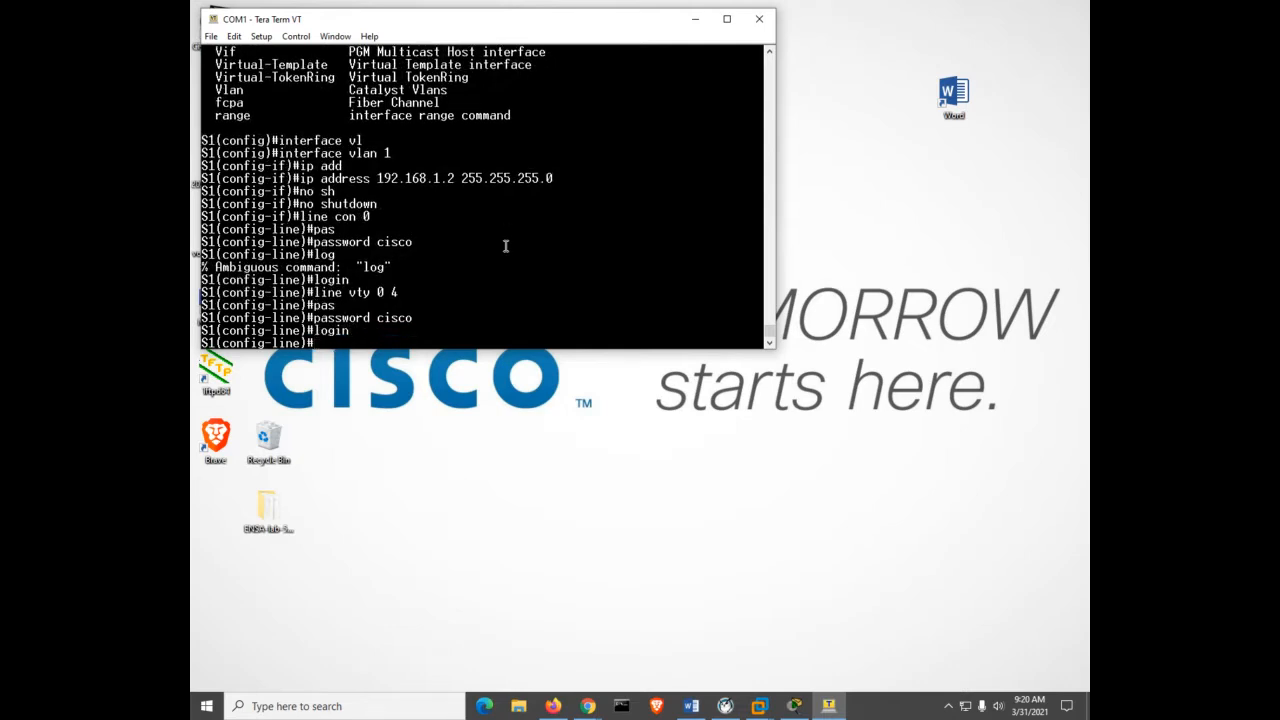
{"action": "key", "text": "ctrl+z"}
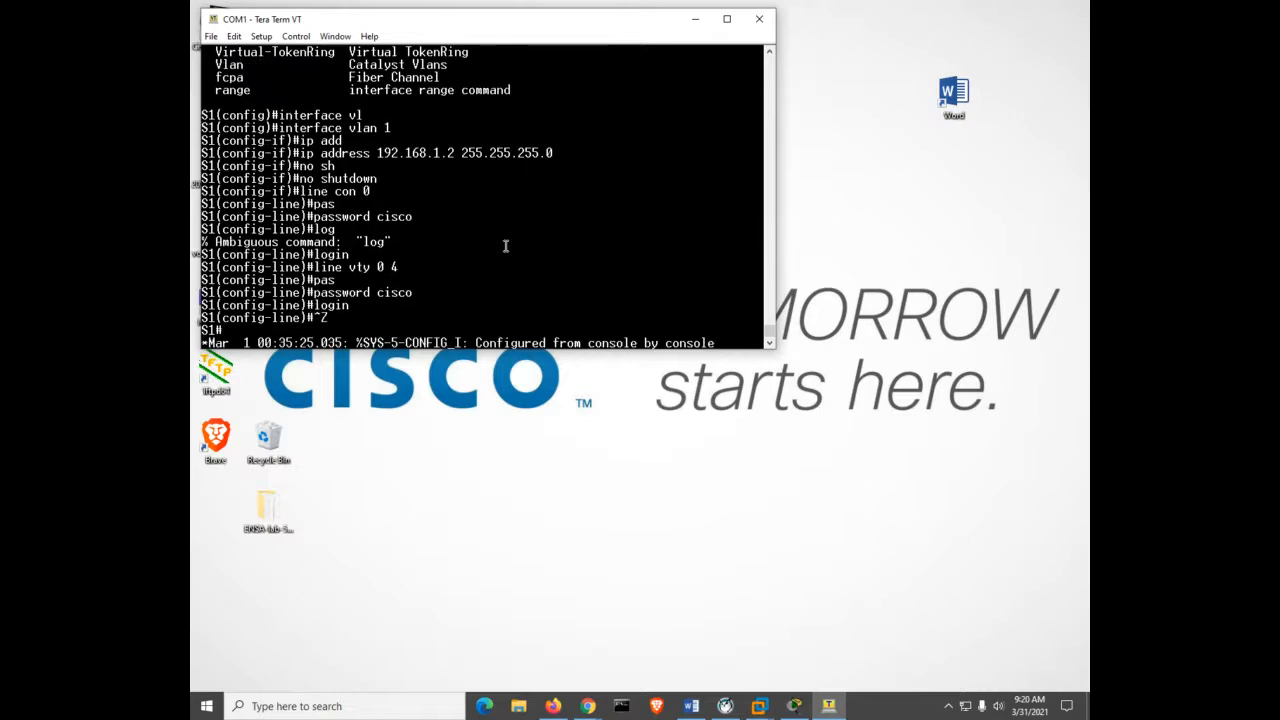
Log out of S1, log back in with the console password, and regain S1# via enable.
{"action": "type", "text": "exit"}
{"action": "key", "text": "Return"}
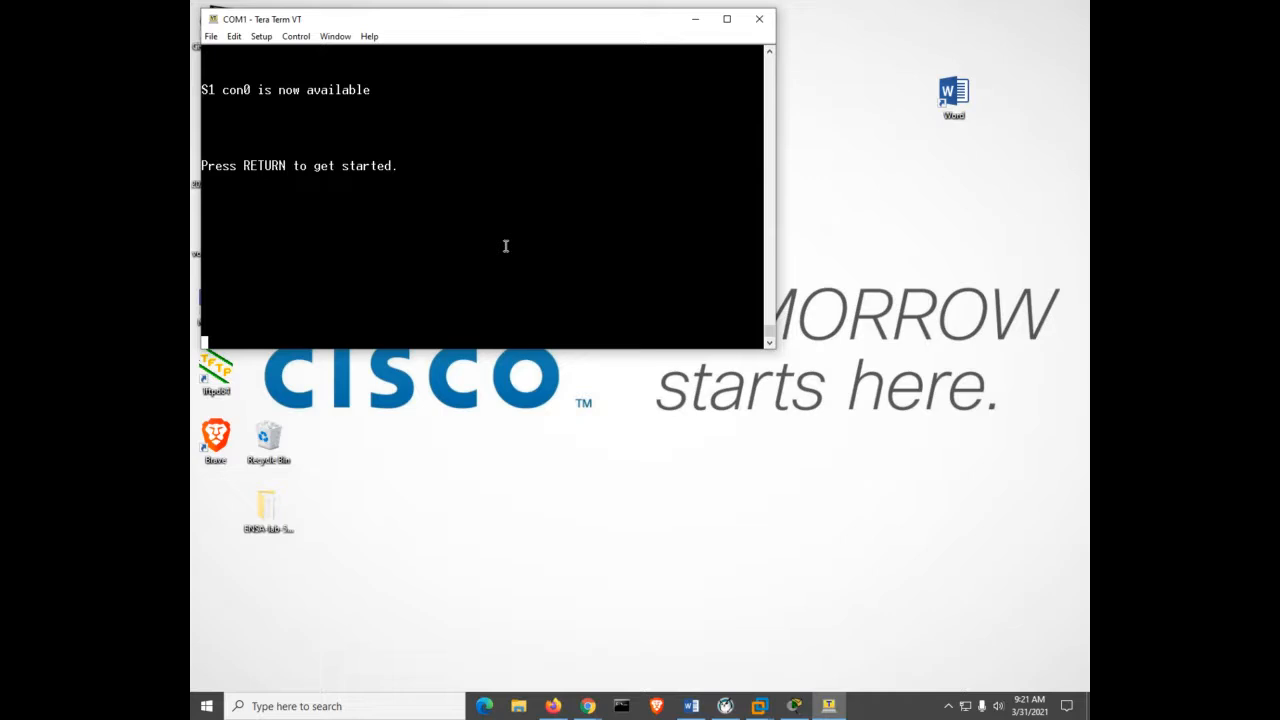
{"action": "key", "text": "Return"}
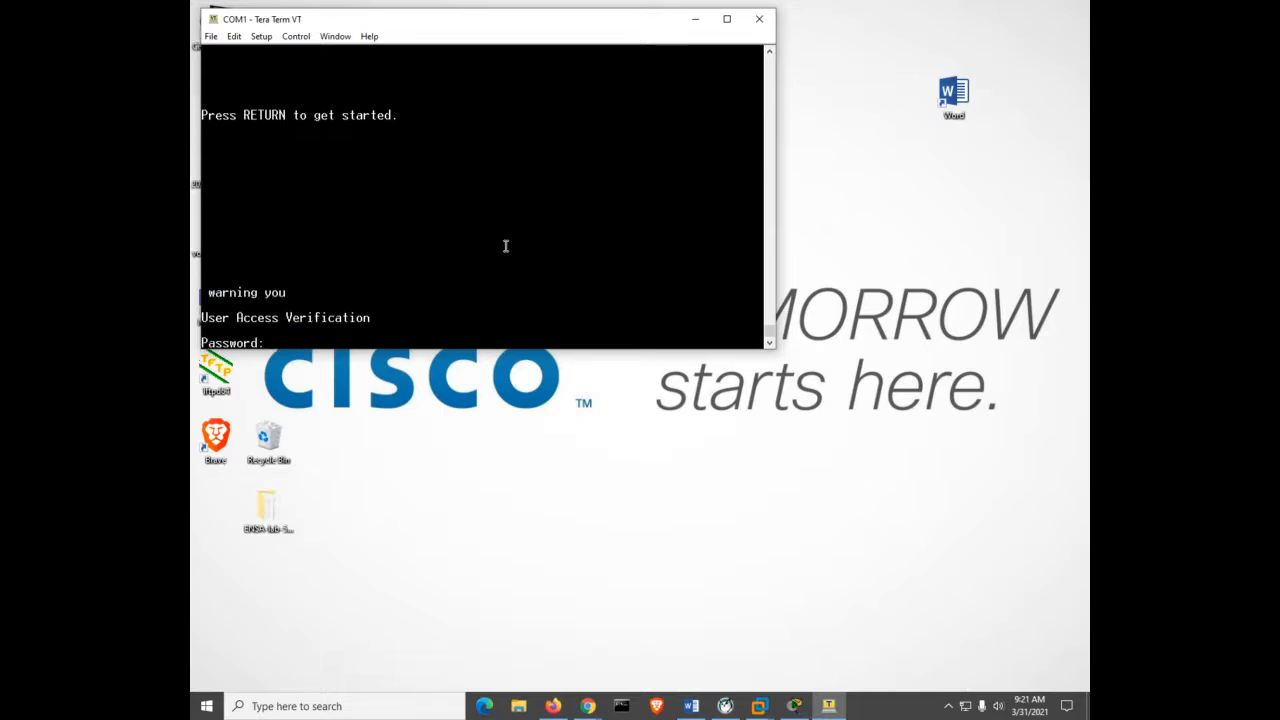
{"action": "key", "text": "Return"}
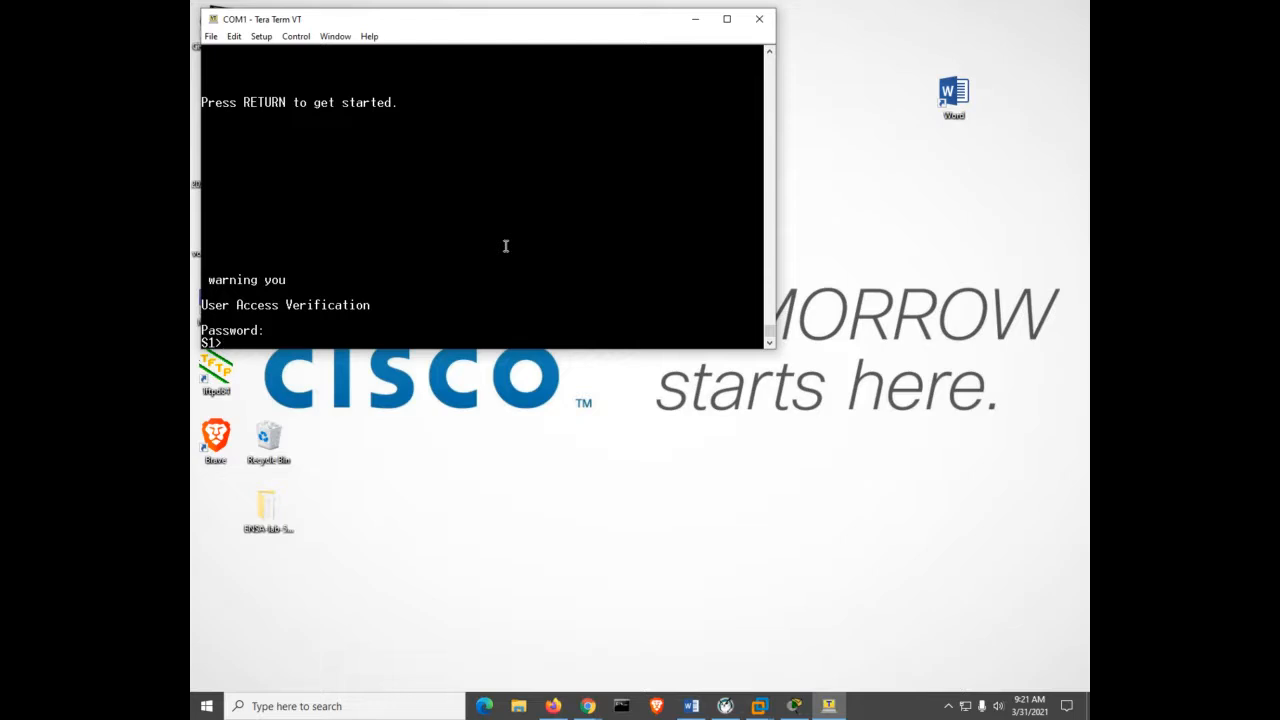
{"action": "type", "text": "en"}
{"action": "key", "text": "Tab"}
{"action": "key", "text": "Return"}
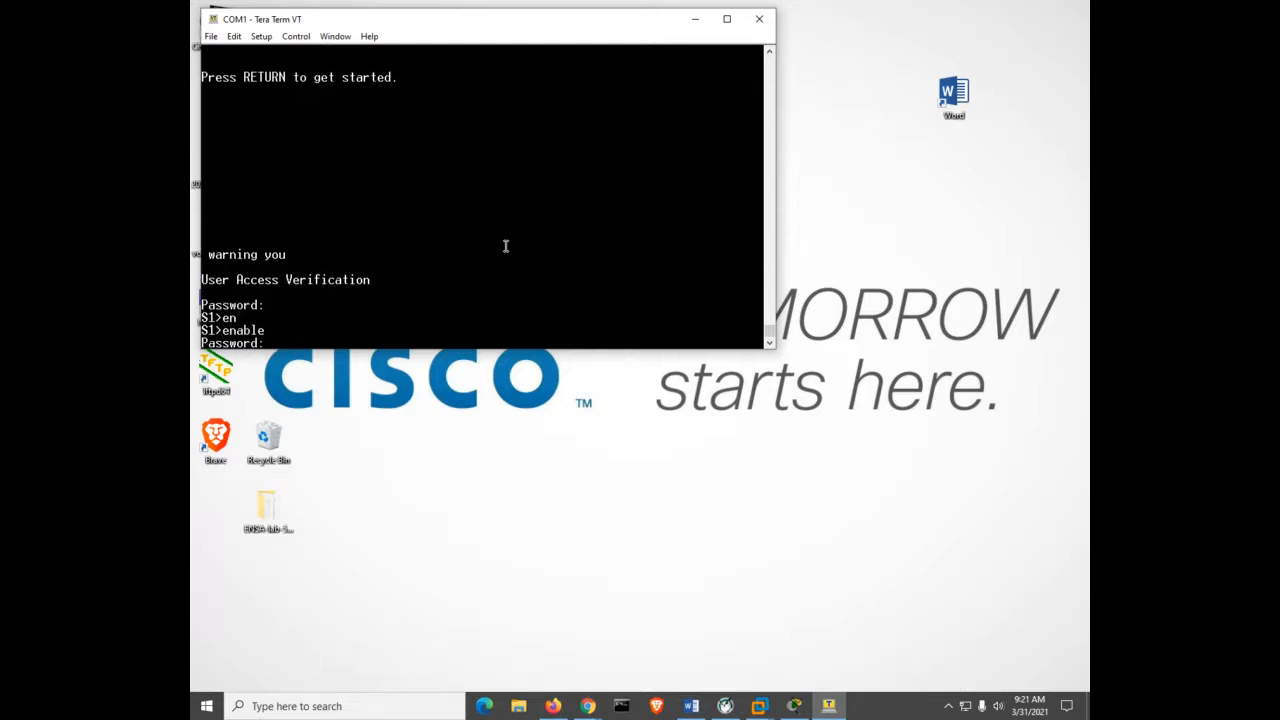
{"action": "key", "text": "Return"}
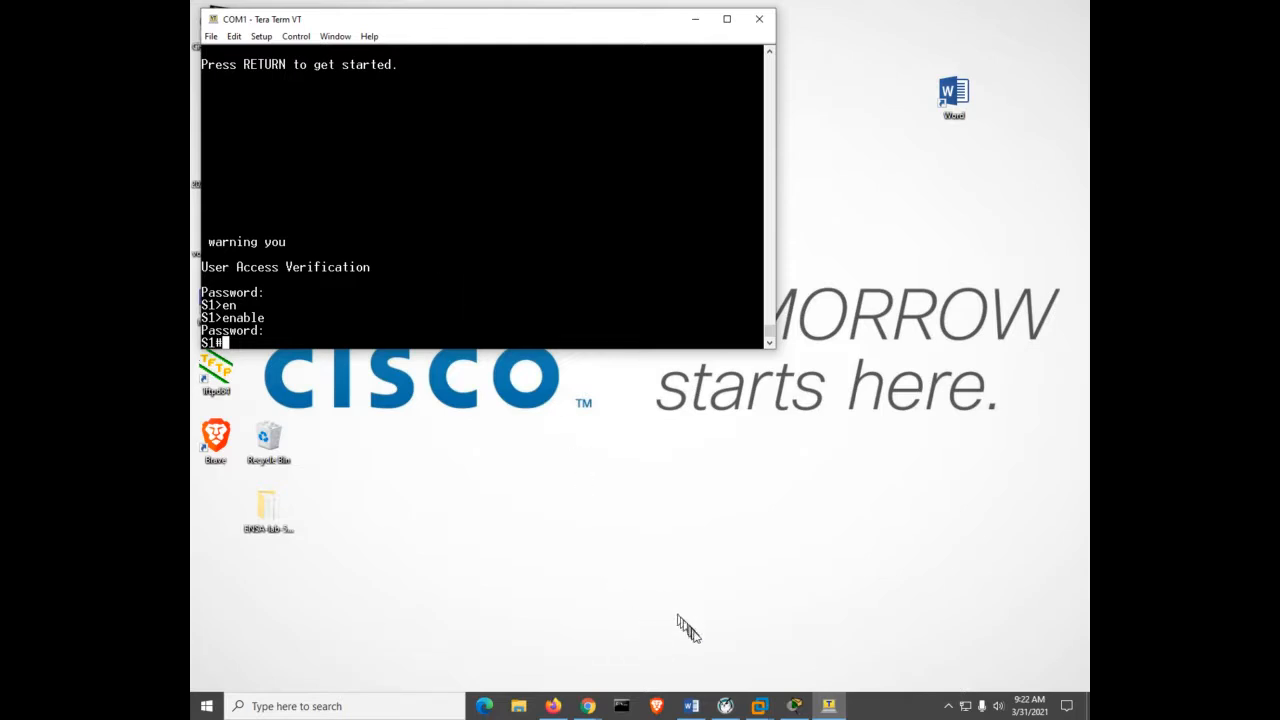
Switch to the PC-A VM and open the cisco-lab connection's IPv4 properties.
{"action": "left_click", "coordinate": [759, 706]}
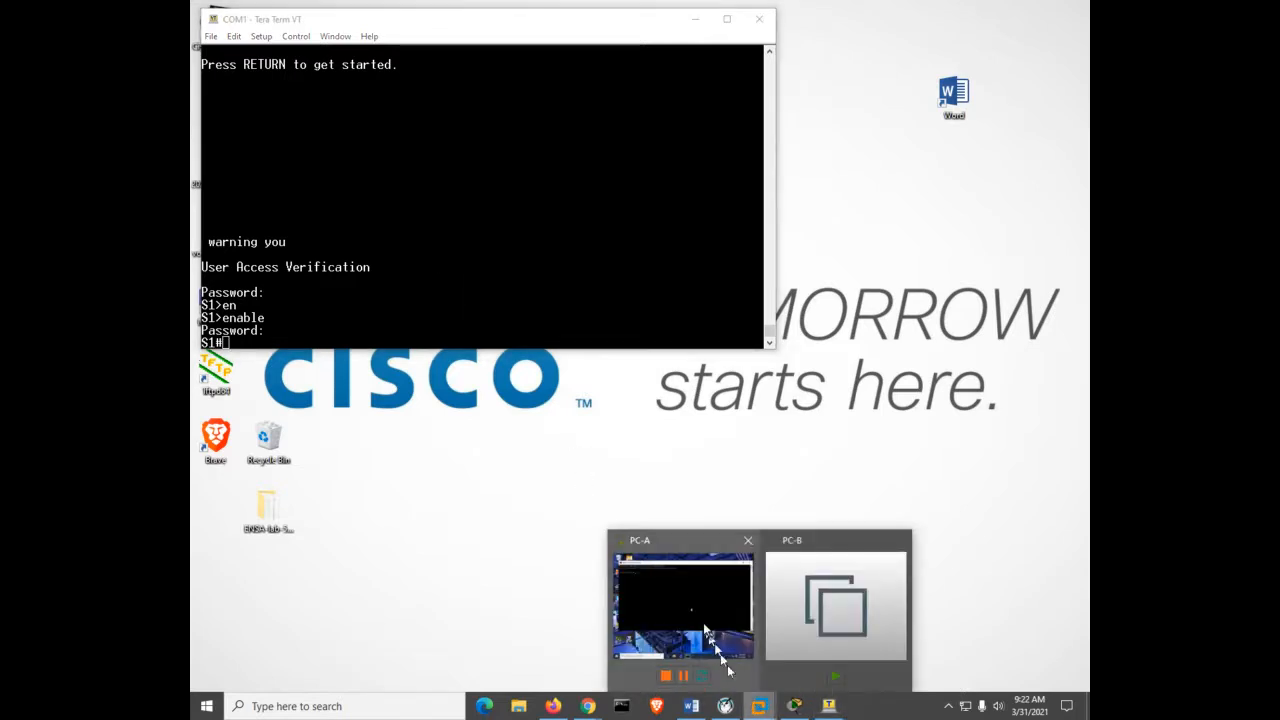
{"action": "left_click", "coordinate": [727, 665]}
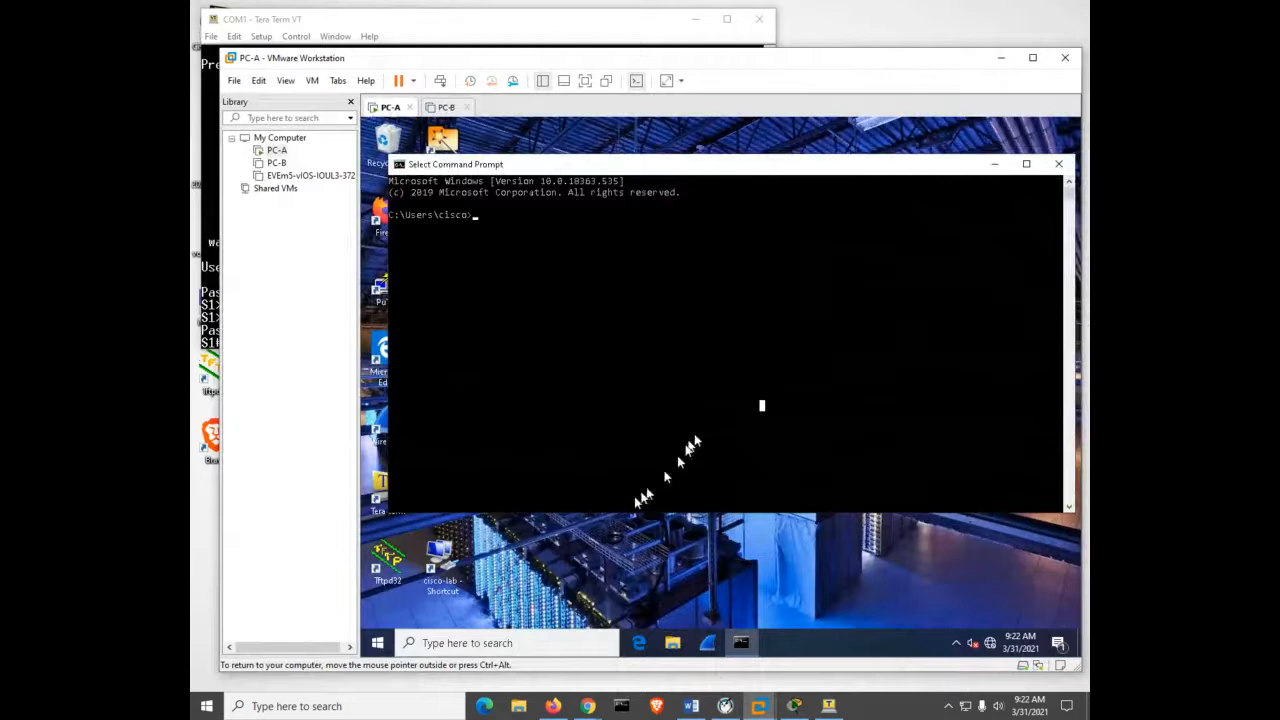
{"action": "double_click", "coordinate": [443, 565]}
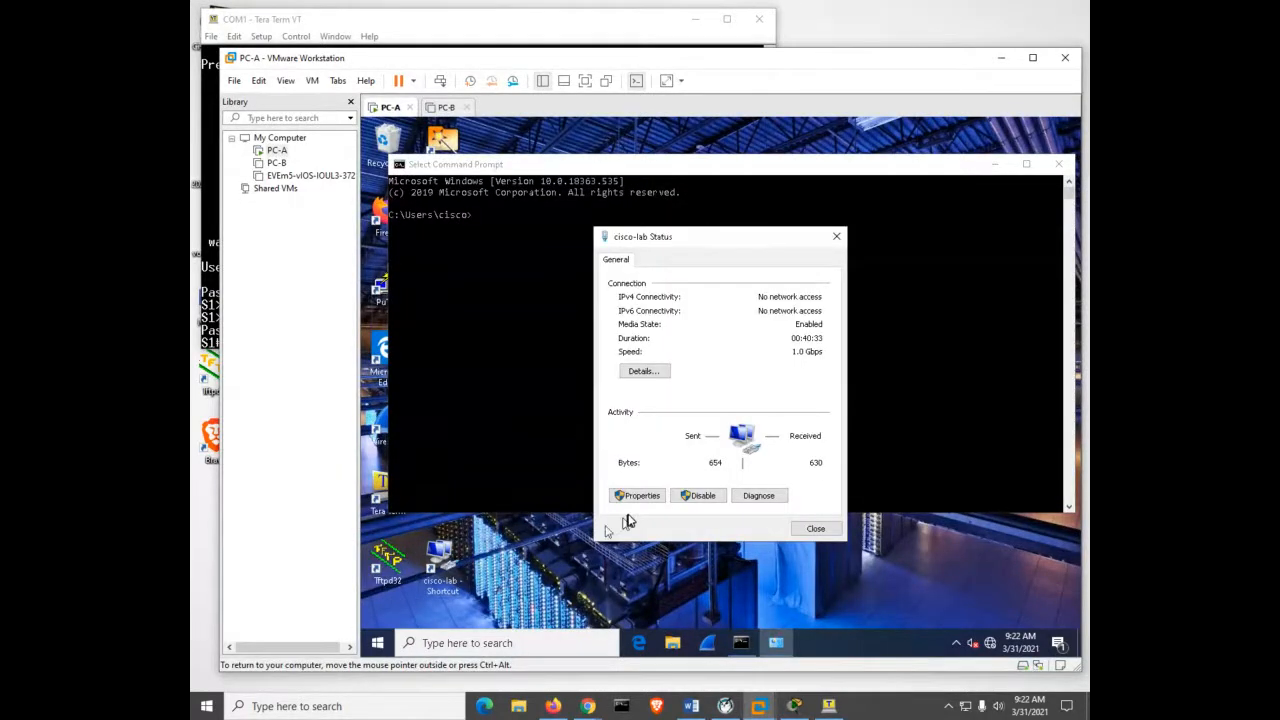
{"action": "left_click", "coordinate": [637, 495]}
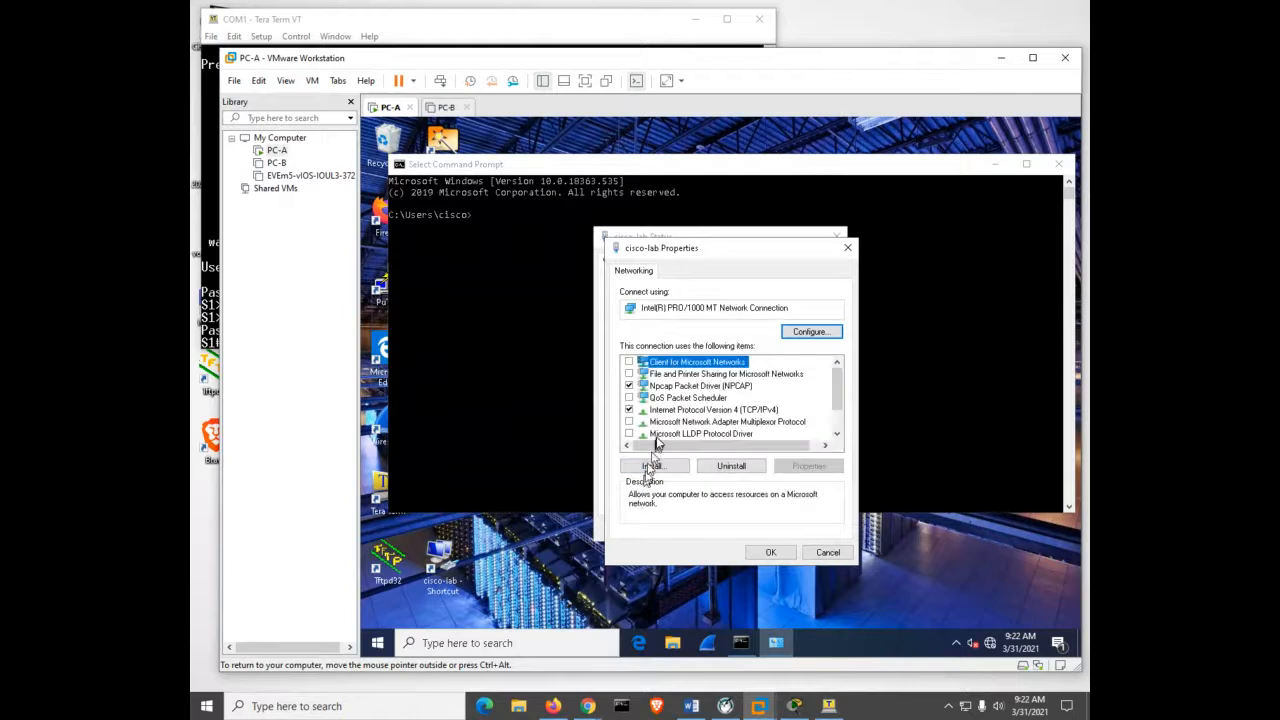
{"action": "double_click", "coordinate": [665, 410]}
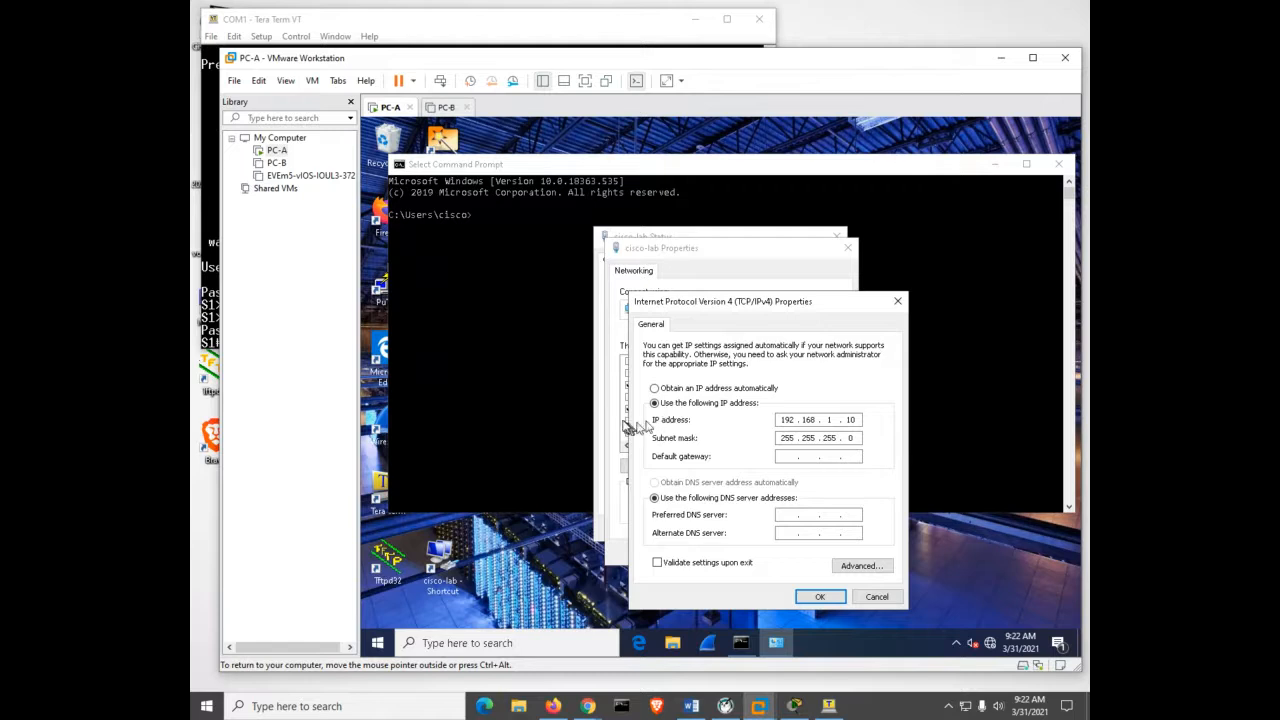
Set static IP 192.168.1.10 with mask 255.255.255.0 and apply the settings.
{"action": "left_click", "coordinate": [655, 389]}
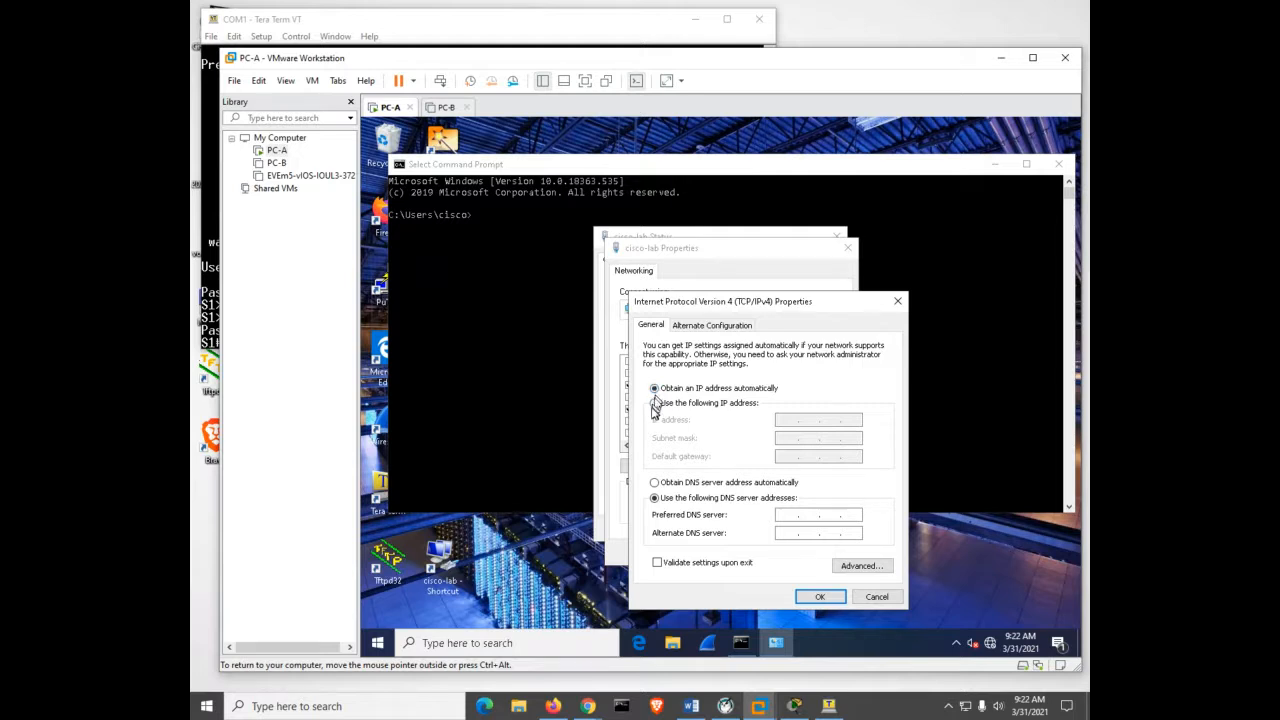
{"action": "left_click", "coordinate": [655, 403]}
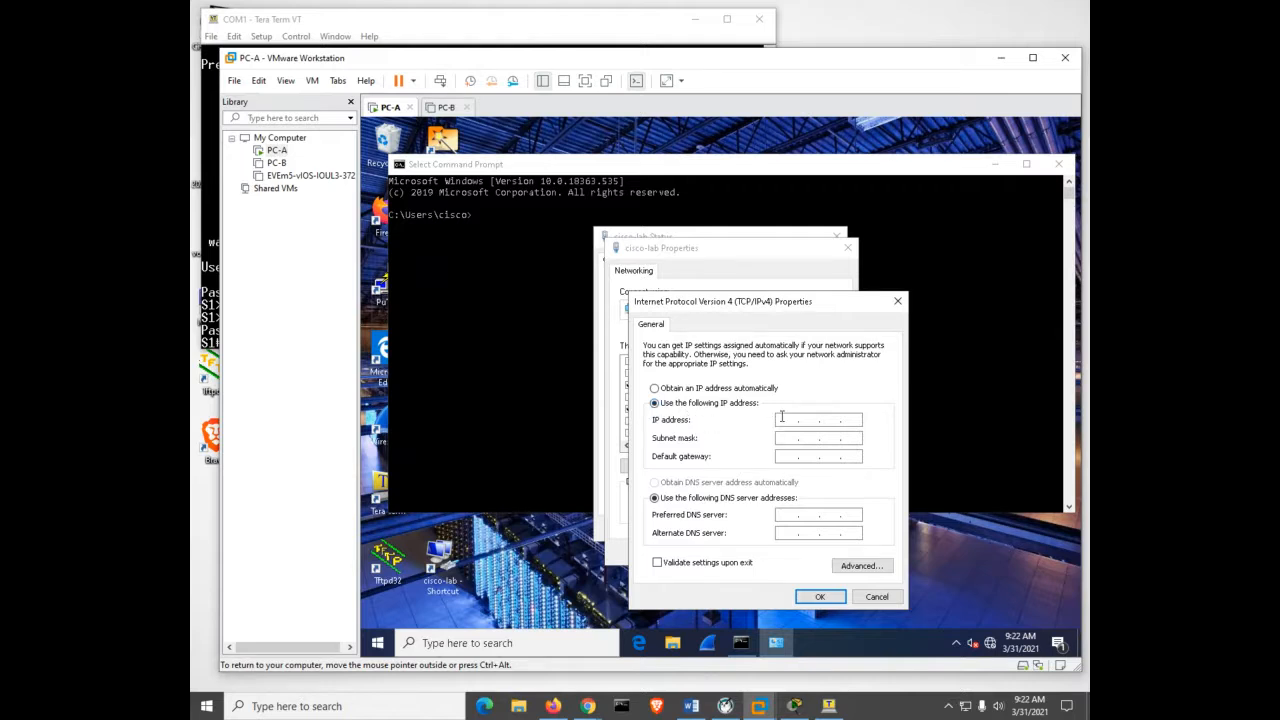
{"action": "type", "text": "192 ."}
{"action": "type", "text": "168 . 1 . 1"}
{"action": "type", "text": "0"}
{"action": "key", "text": "Tab"}
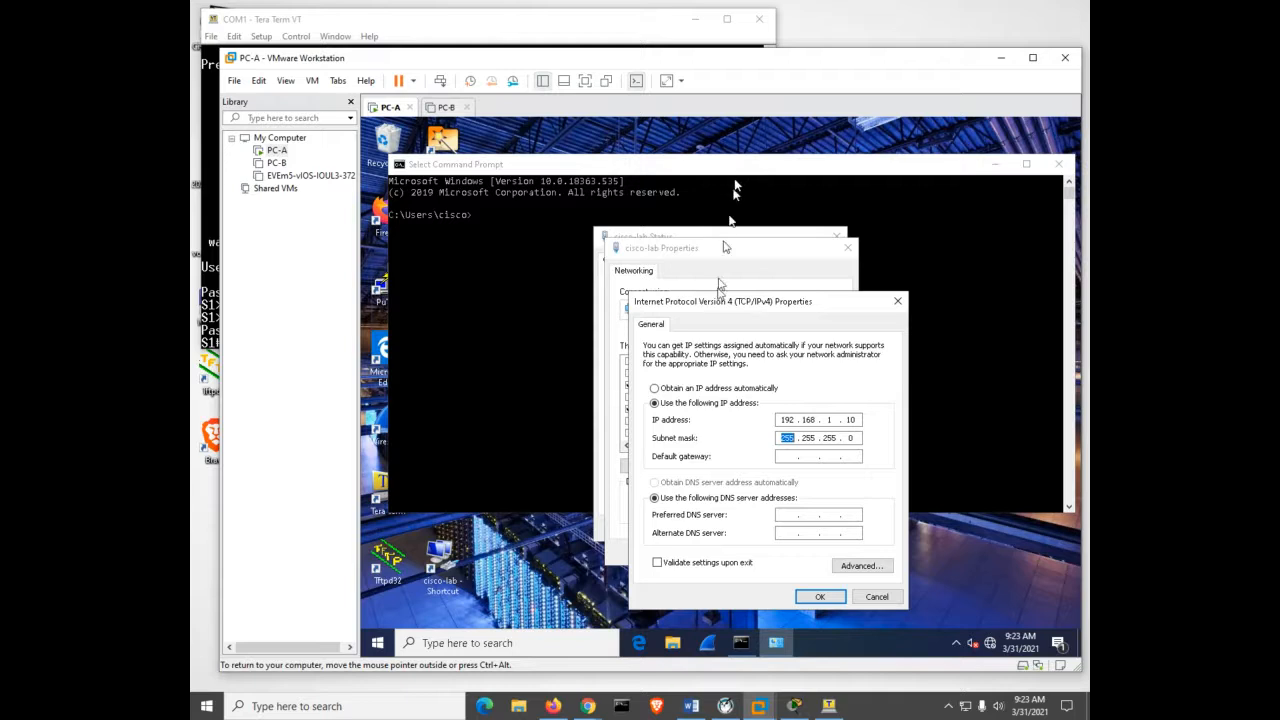
{"action": "left_click", "coordinate": [822, 598]}
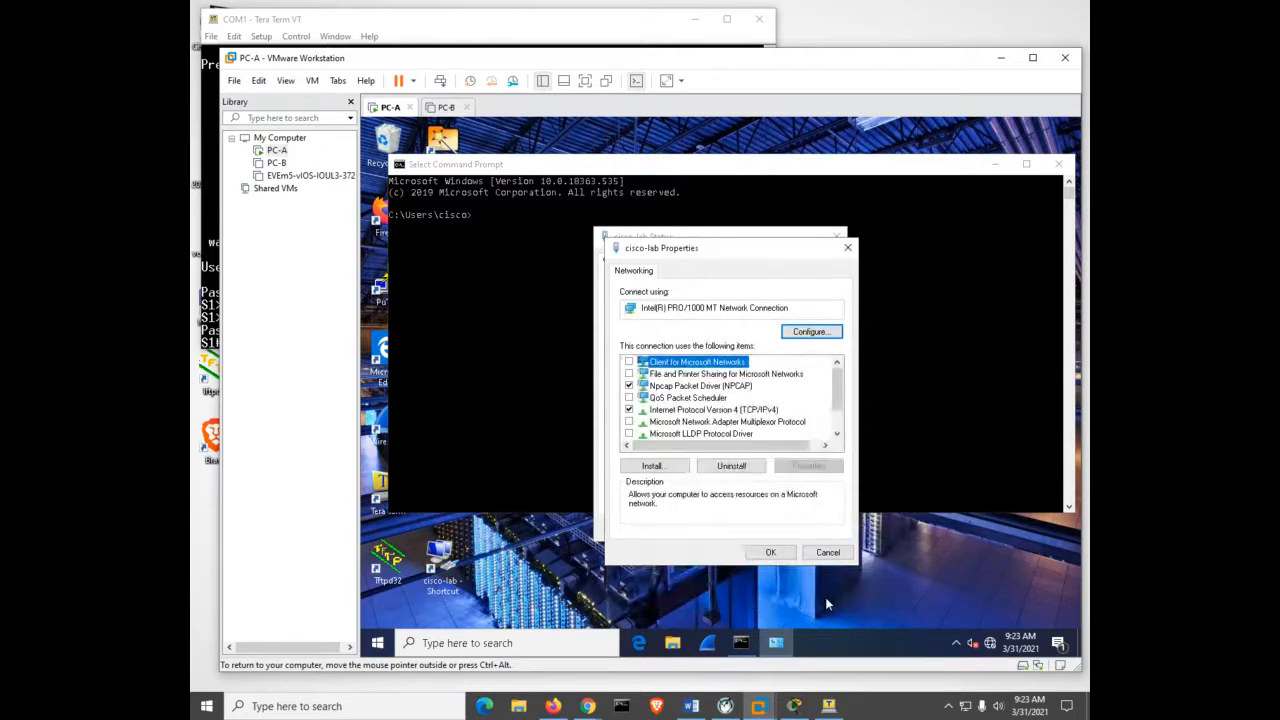
{"action": "left_click", "coordinate": [778, 551]}
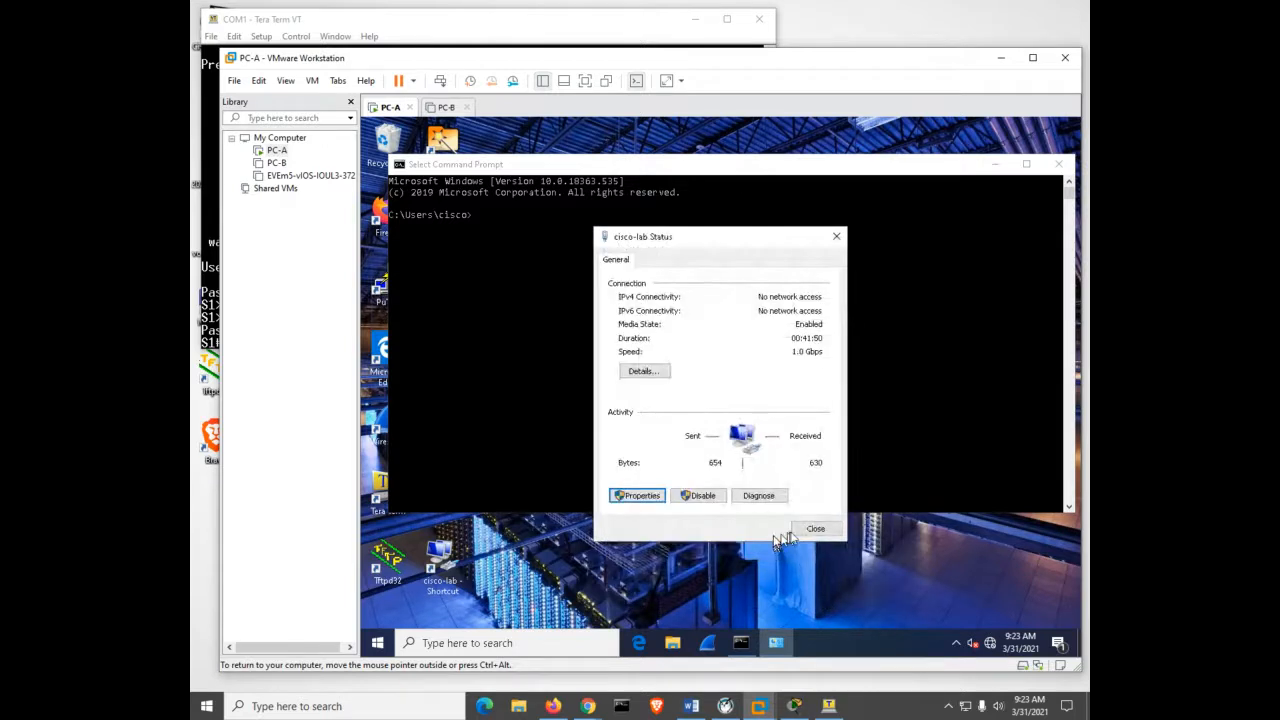
Close the status window, run ipconfig to confirm 192.168.1.10/255.255.255.0, and return to Tera Term.
{"action": "left_click", "coordinate": [815, 528]}
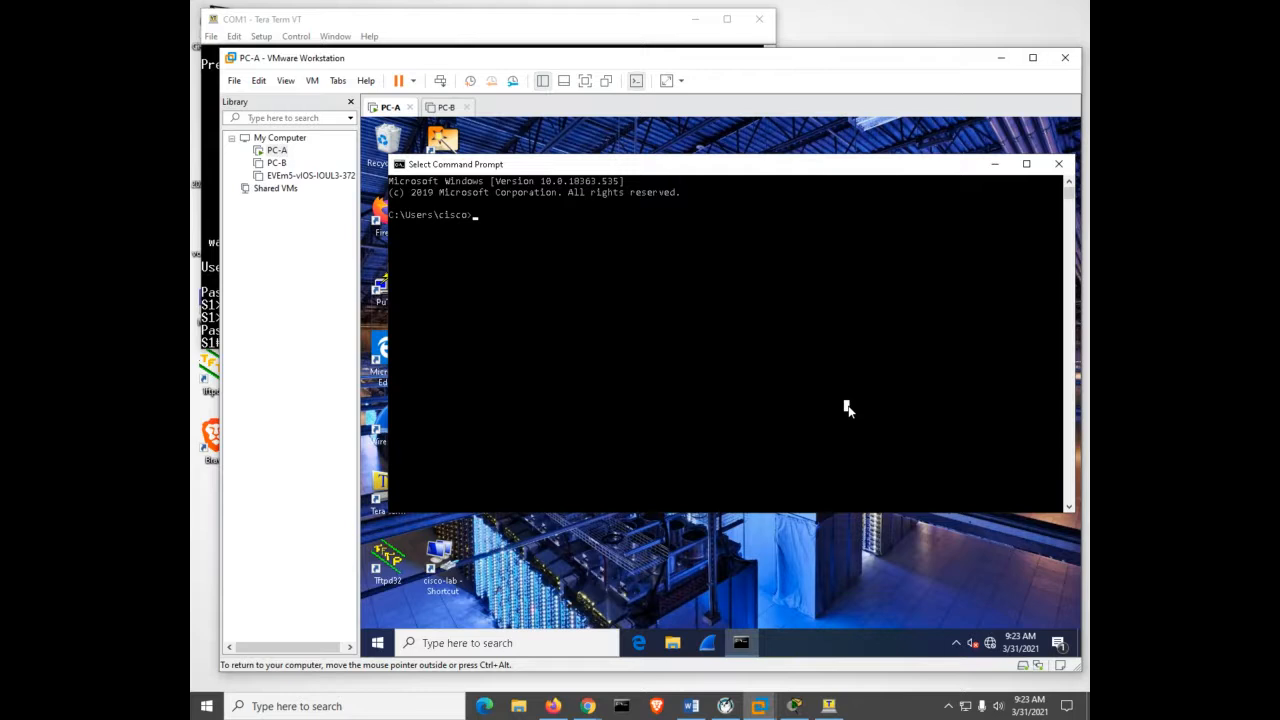
{"action": "type", "text": "ipconfig"}
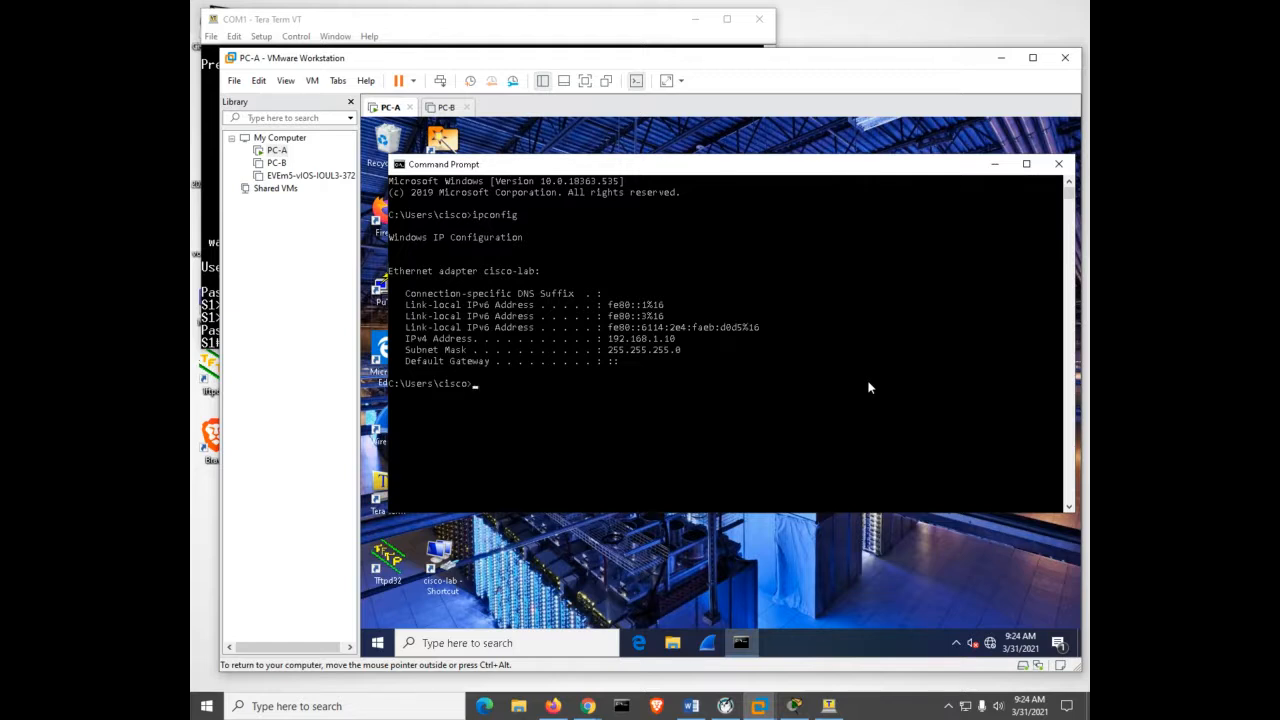
{"action": "left_click", "coordinate": [826, 706]}
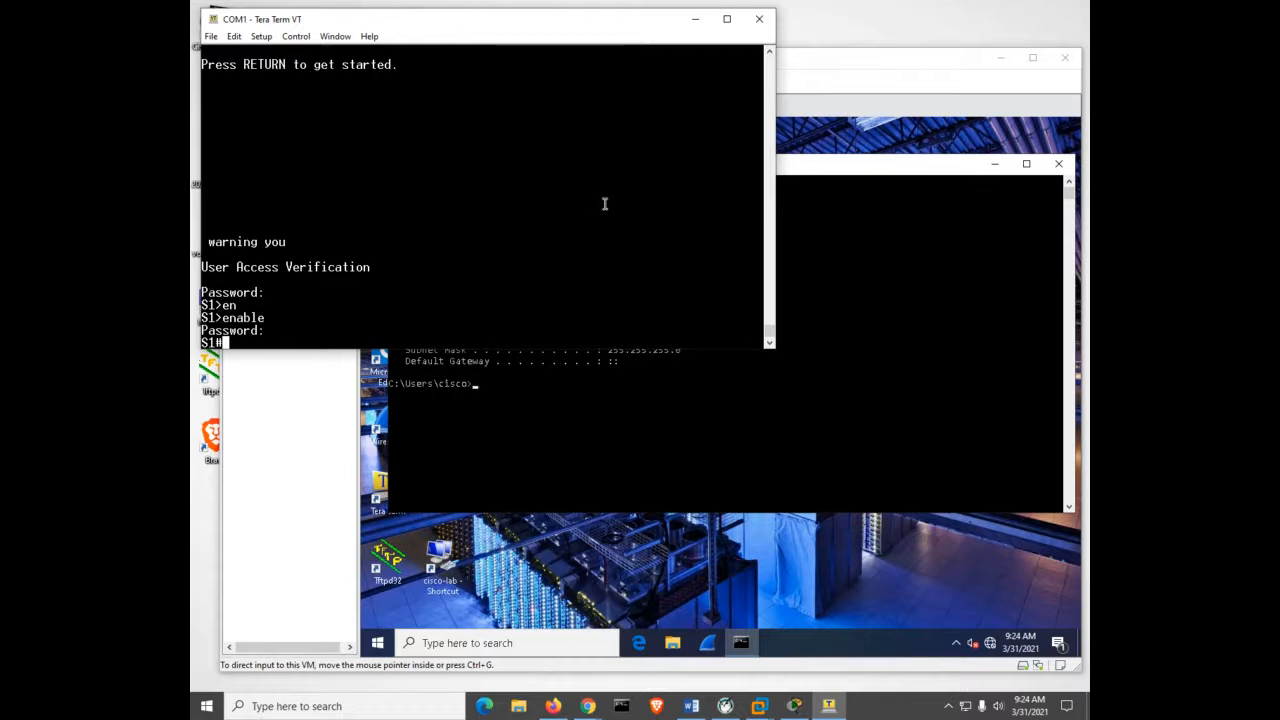
Page through S1's show running-config output to check the line passwords and login.
{"action": "type", "text": "shq"}
{"action": "key", "text": "Tab"}
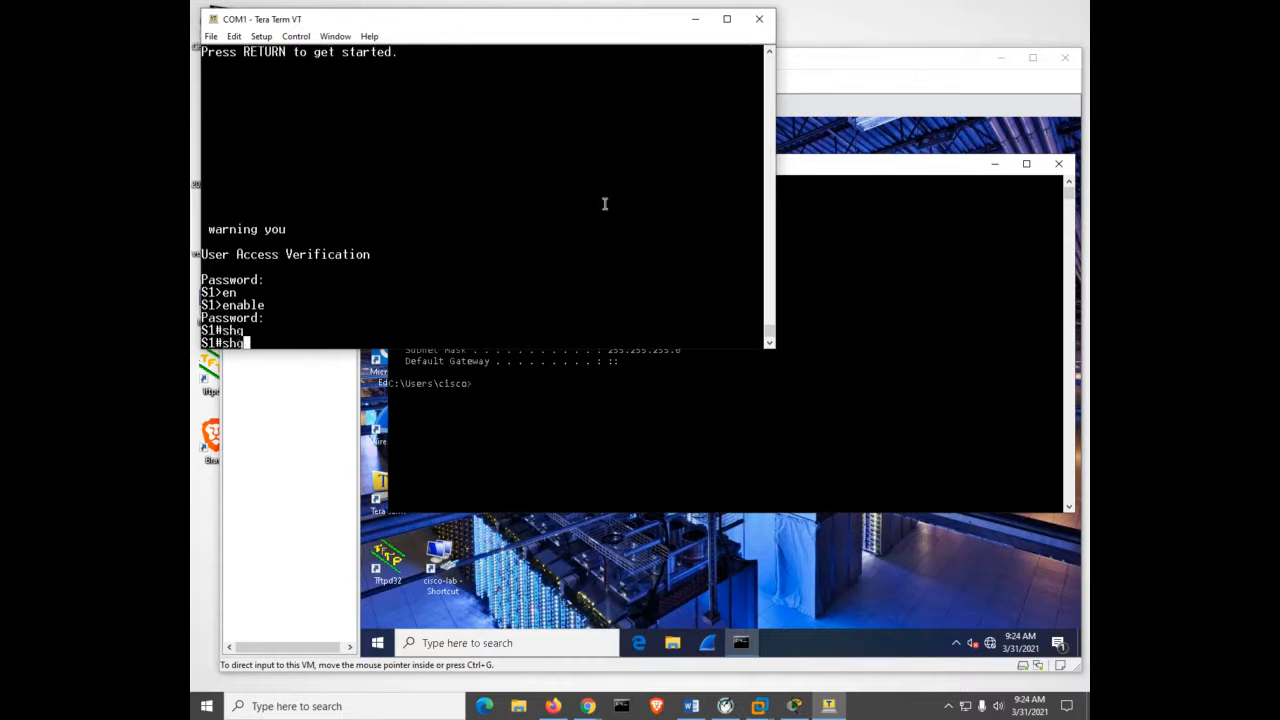
{"action": "key", "text": "BackSpace"}
{"action": "key", "text": "Tab"}
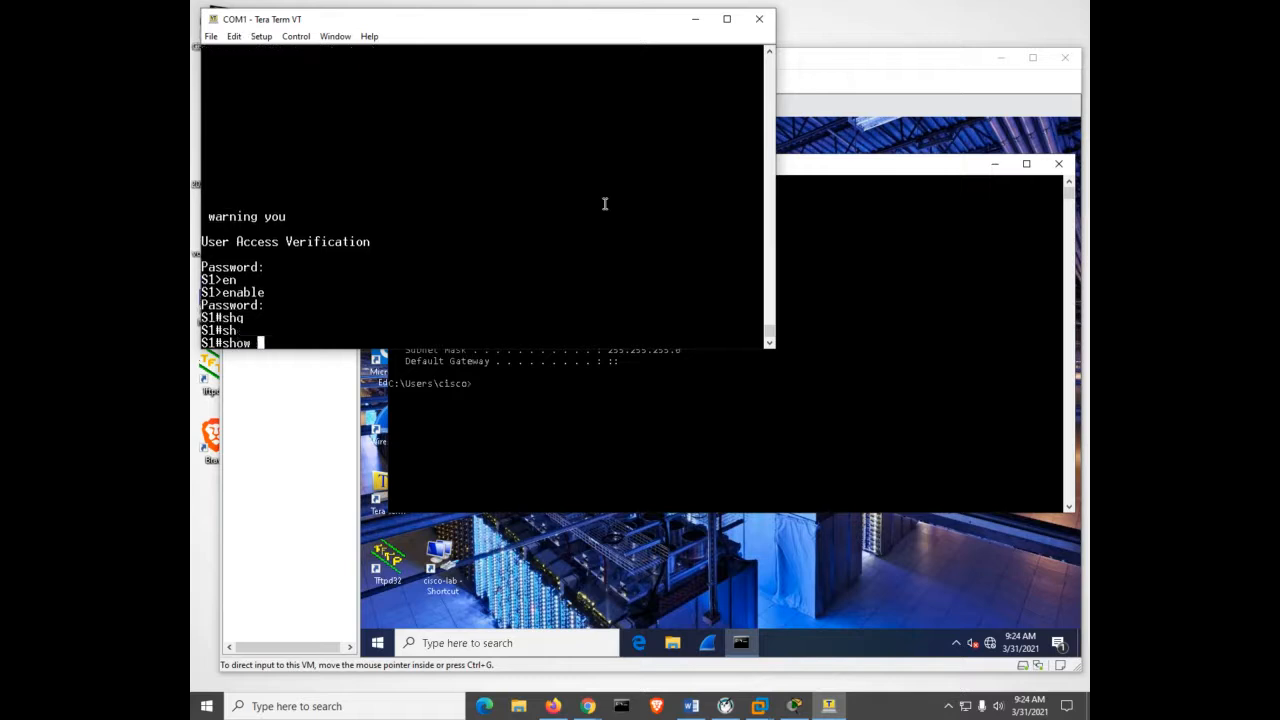
{"action": "type", "text": "run"}
{"action": "key", "text": "Tab"}
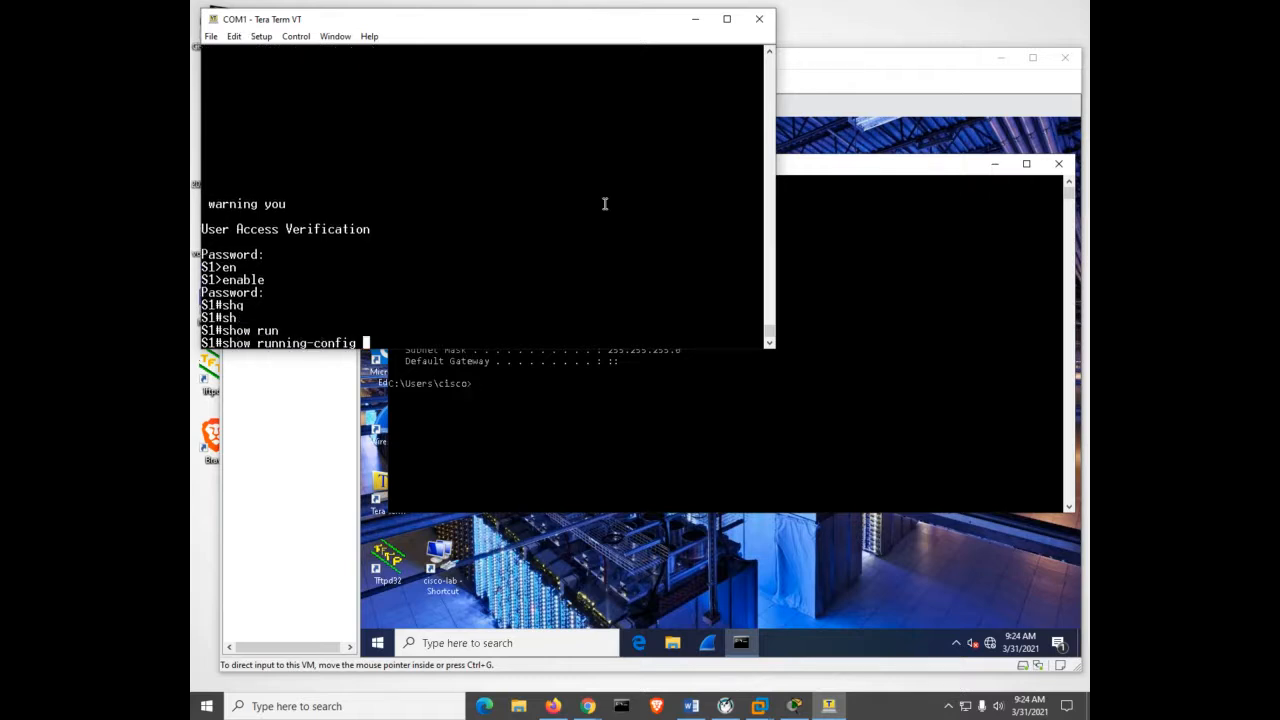
{"action": "key", "text": "Return"}
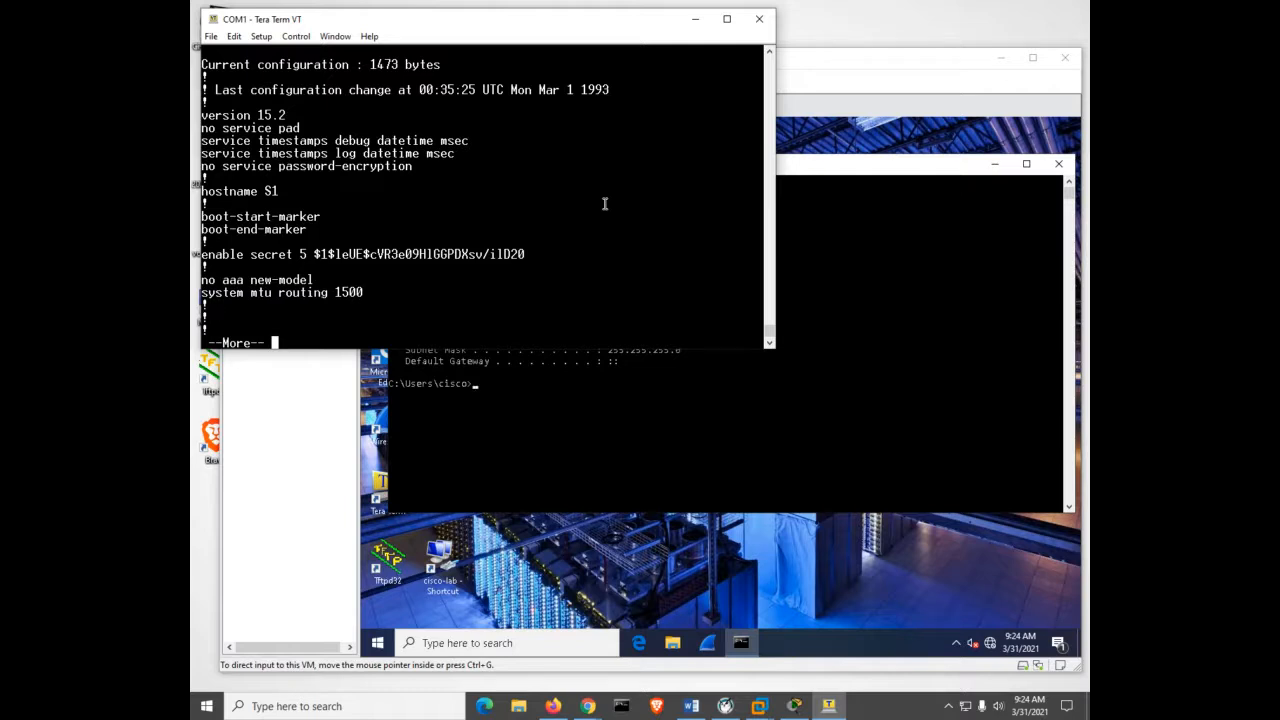
{"action": "key", "text": "space"}
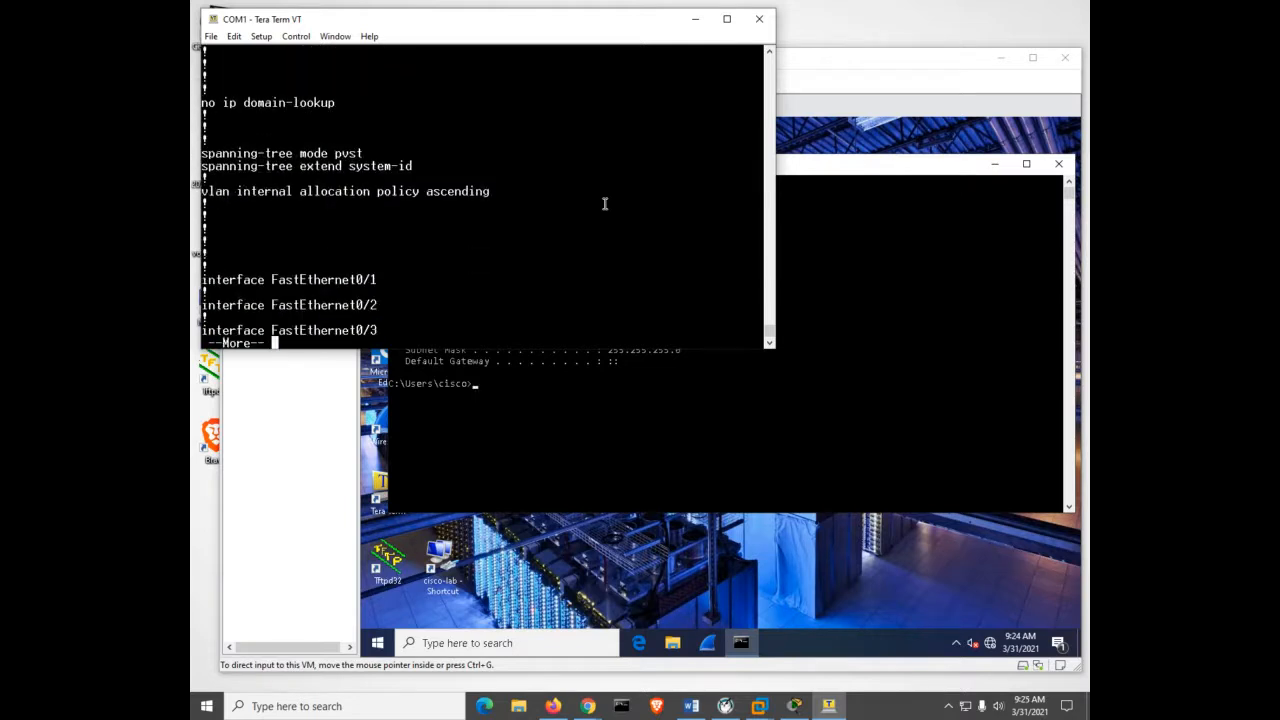
{"action": "key", "text": "space"}
{"action": "key", "text": "space"}
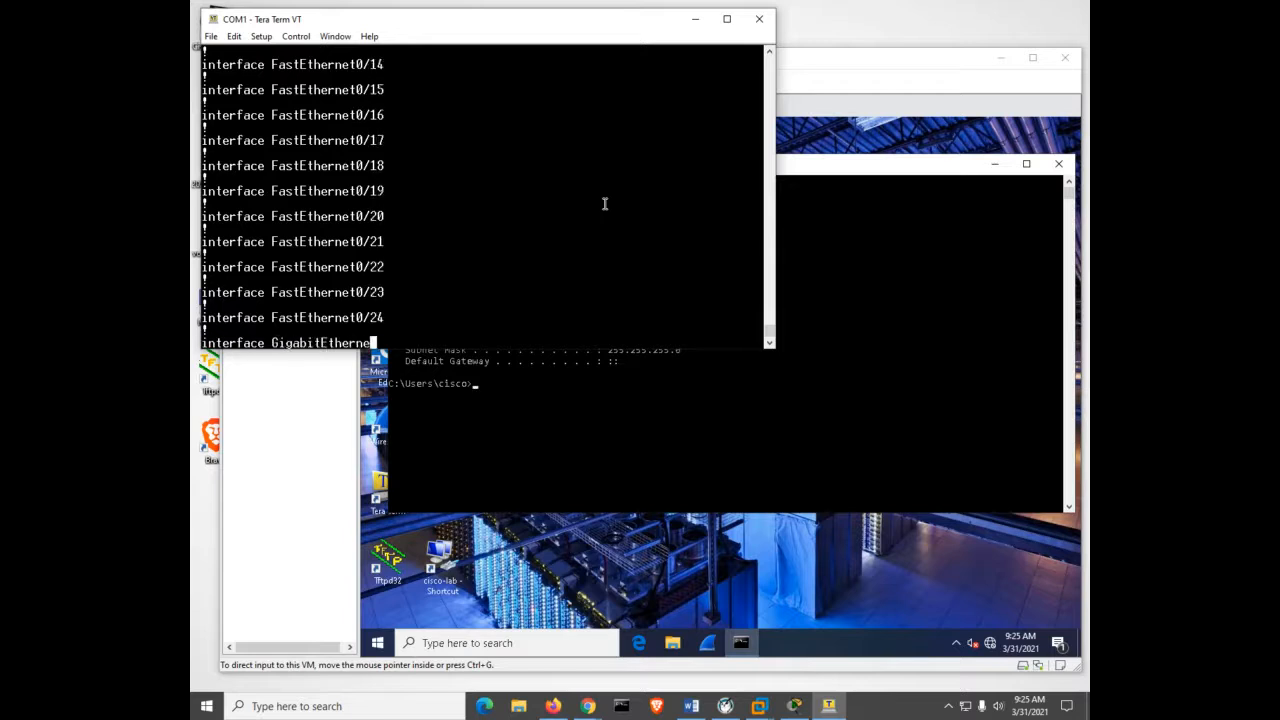
{"action": "key", "text": "space"}
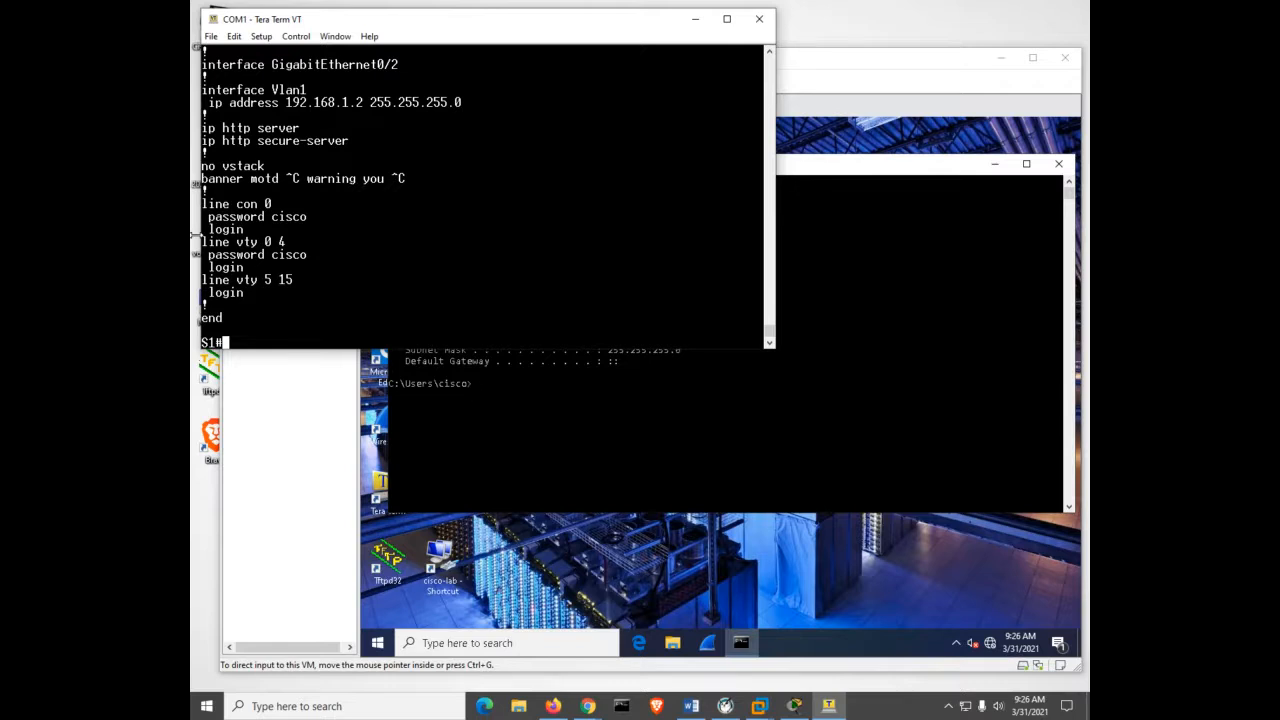
Run show ip interface brief to confirm Vlan1 at 192.168.1.2 is up.
{"action": "type", "text": "sh"}
{"action": "key", "text": "Tab"}
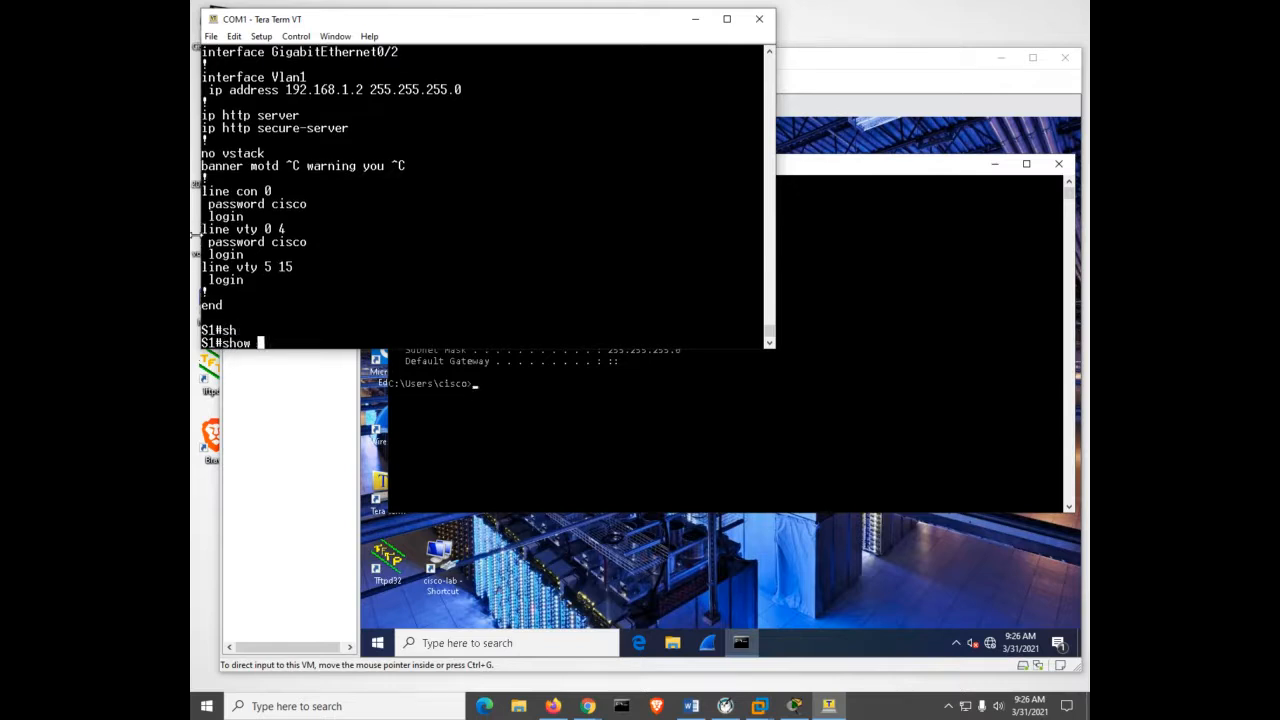
{"action": "type", "text": "ip int"}
{"action": "key", "text": "Tab"}
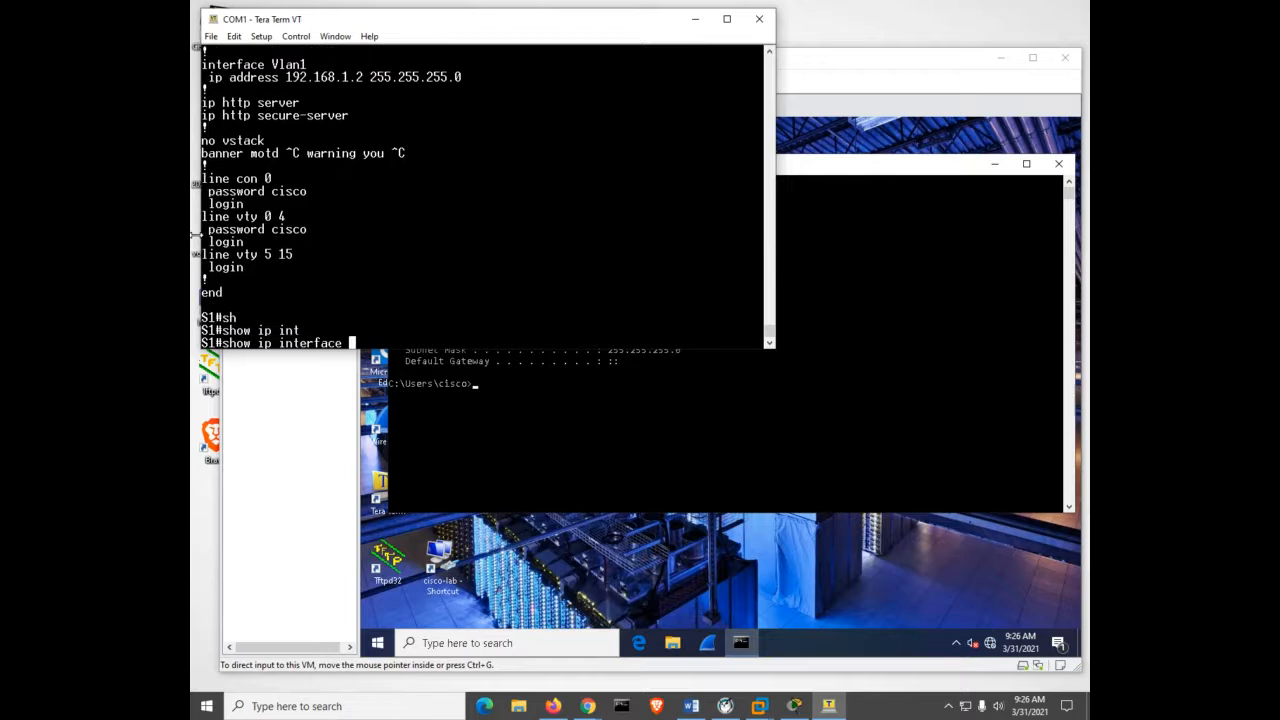
{"action": "type", "text": "br"}
{"action": "key", "text": "Tab"}
{"action": "key", "text": "Return"}
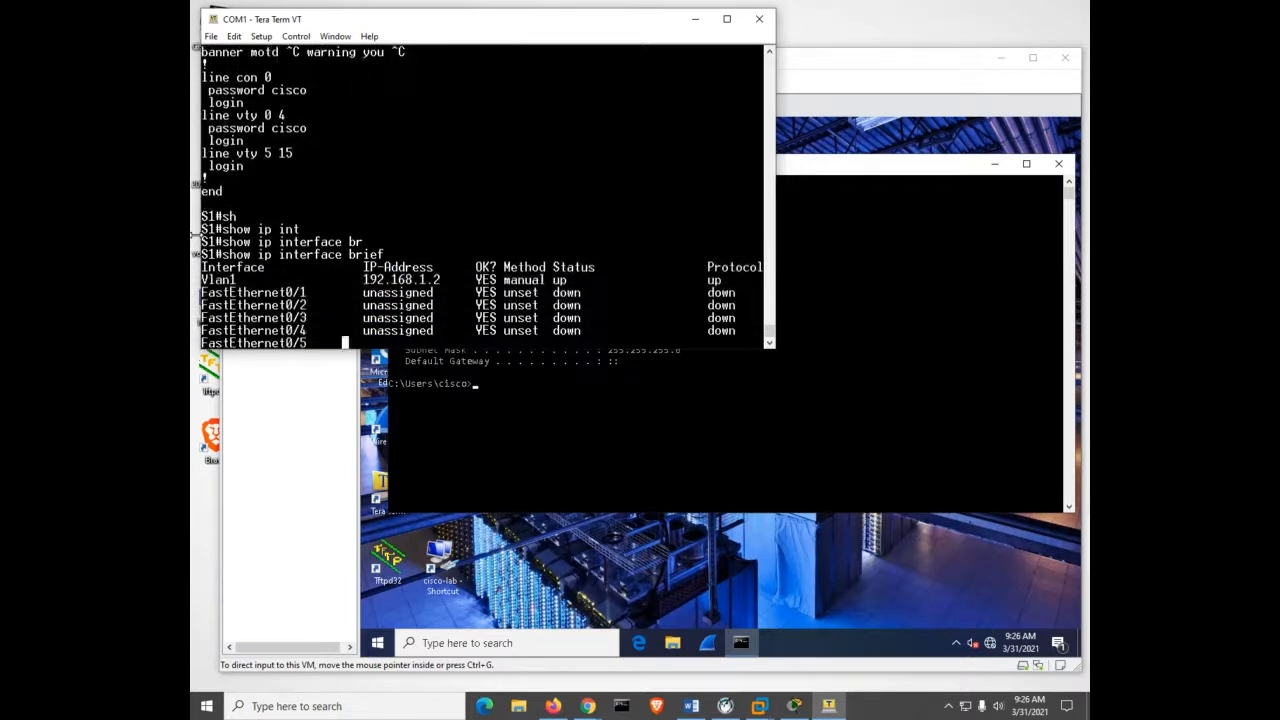
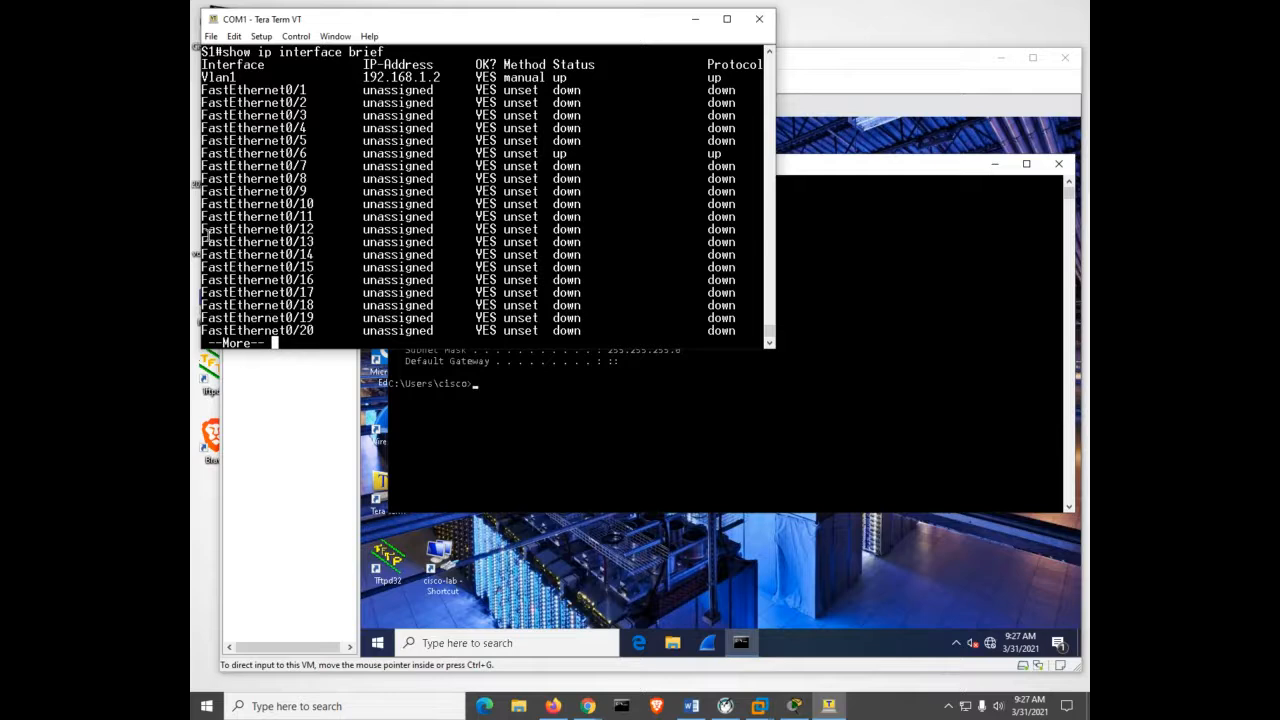
Ping 127.0.0.1 and PC-A's own address 192.168.1.10, both with 0% loss.
{"action": "left_click", "coordinate": [533, 466]}
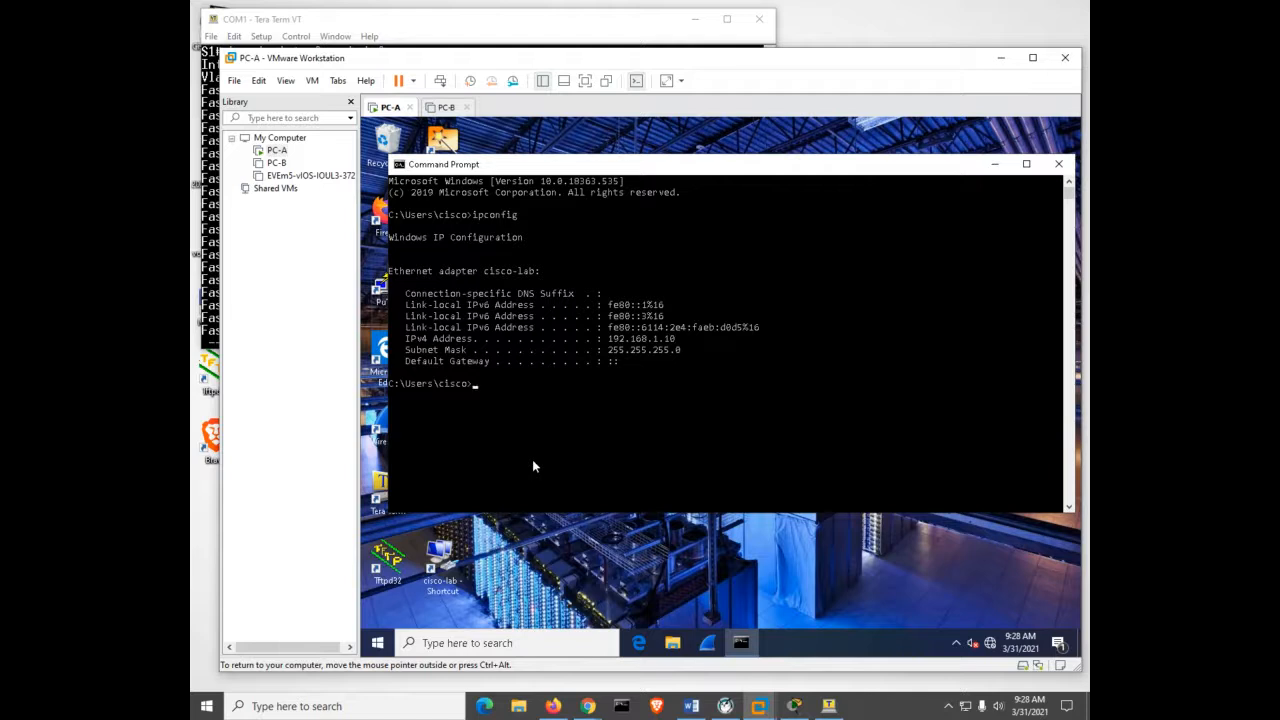
{"action": "type", "text": "ping 127.0.0.1"}
{"action": "key", "text": "Return"}
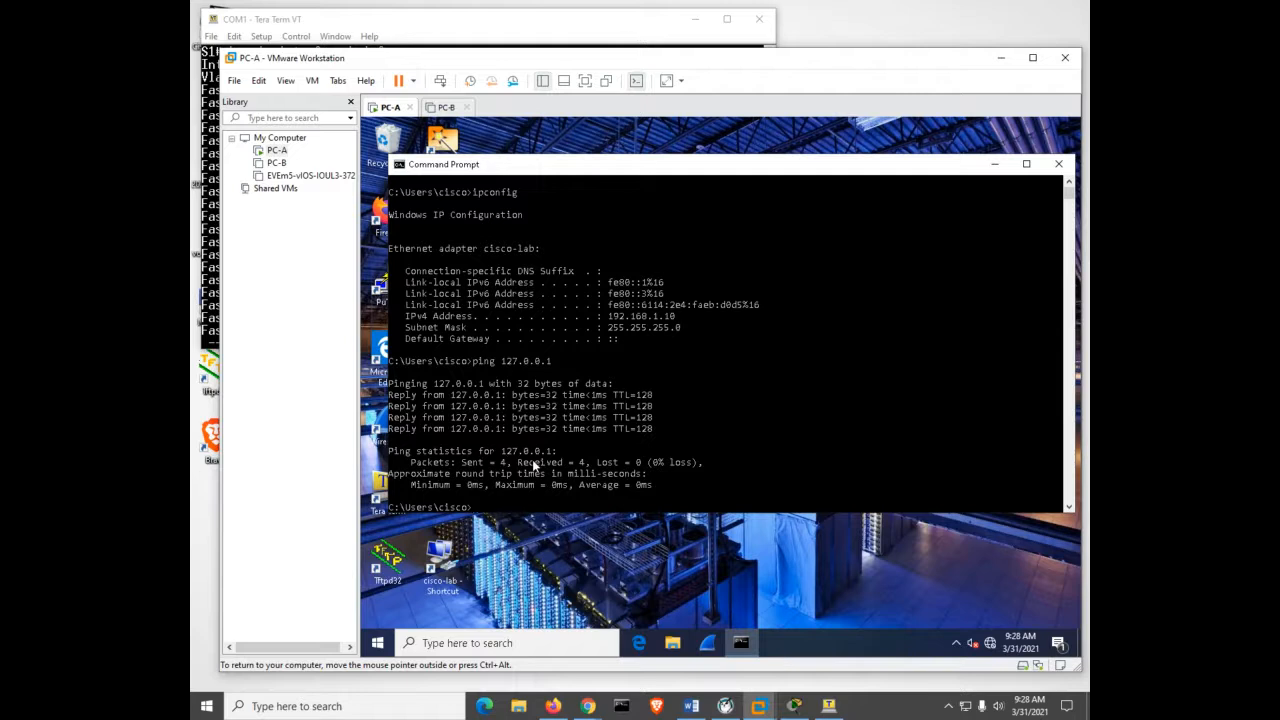
{"action": "type", "text": "ping 192.168.1.10"}
{"action": "key", "text": "Return"}
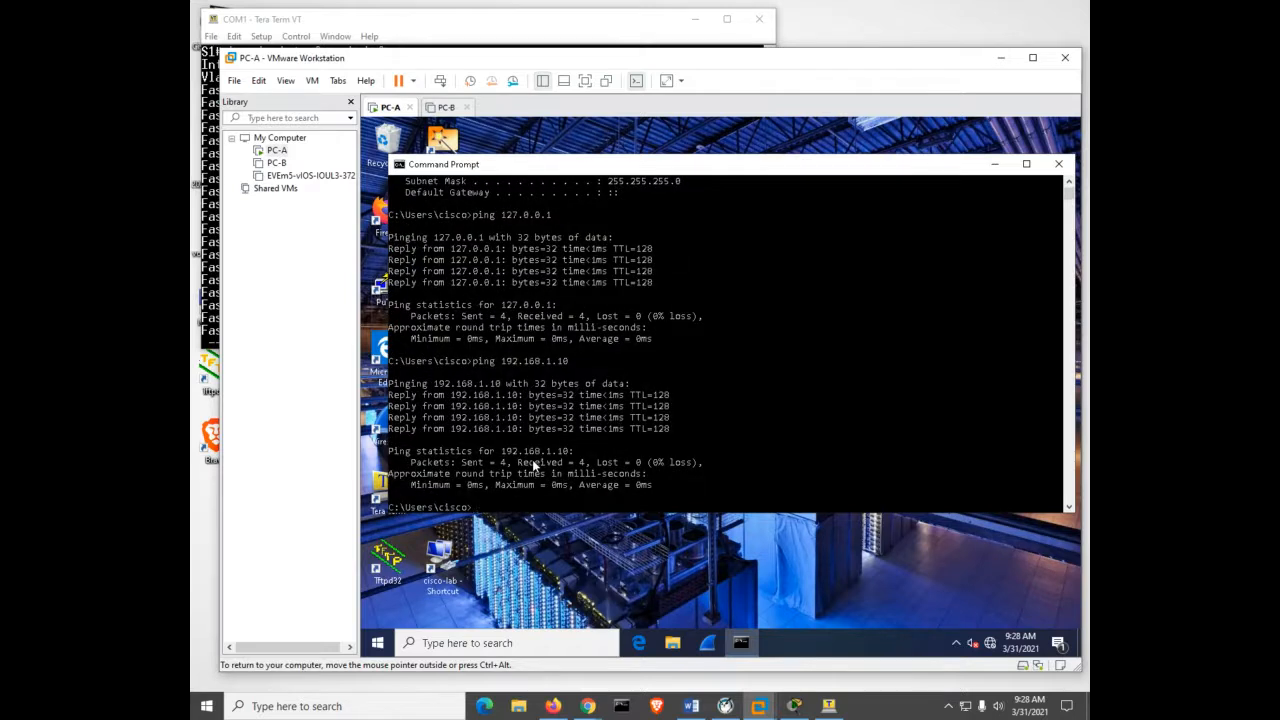
{"action": "key", "text": "ctrl+alt"}
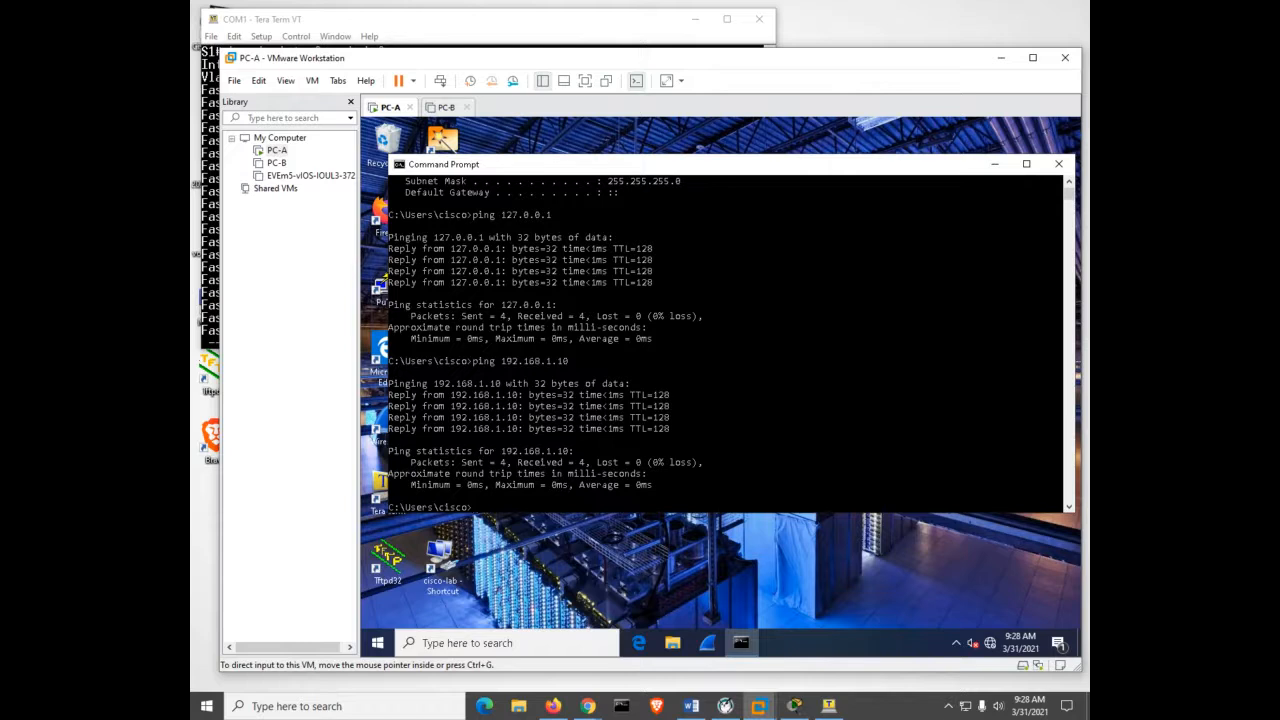
Ping the switch at 192.168.1.2 twice from PC-A, reaching 0% loss on the second run.
{"action": "left_click", "coordinate": [743, 349]}
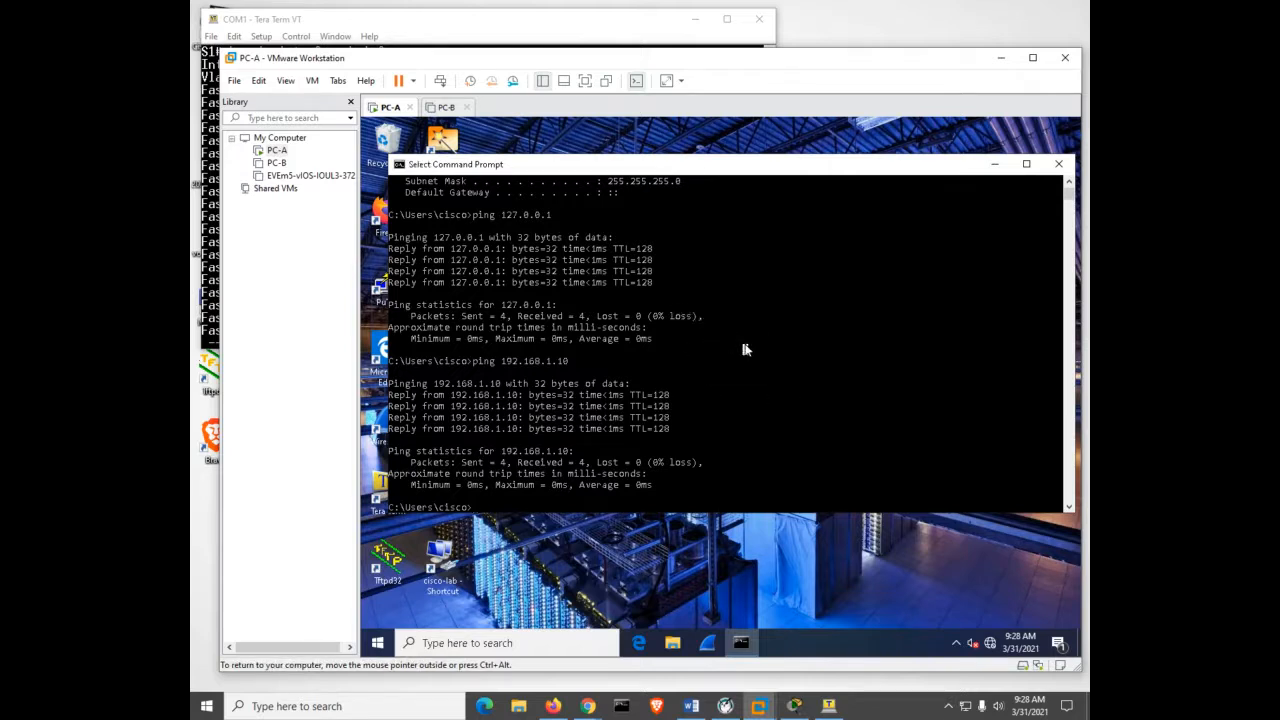
{"action": "type", "text": "ping 192.168.1.2"}
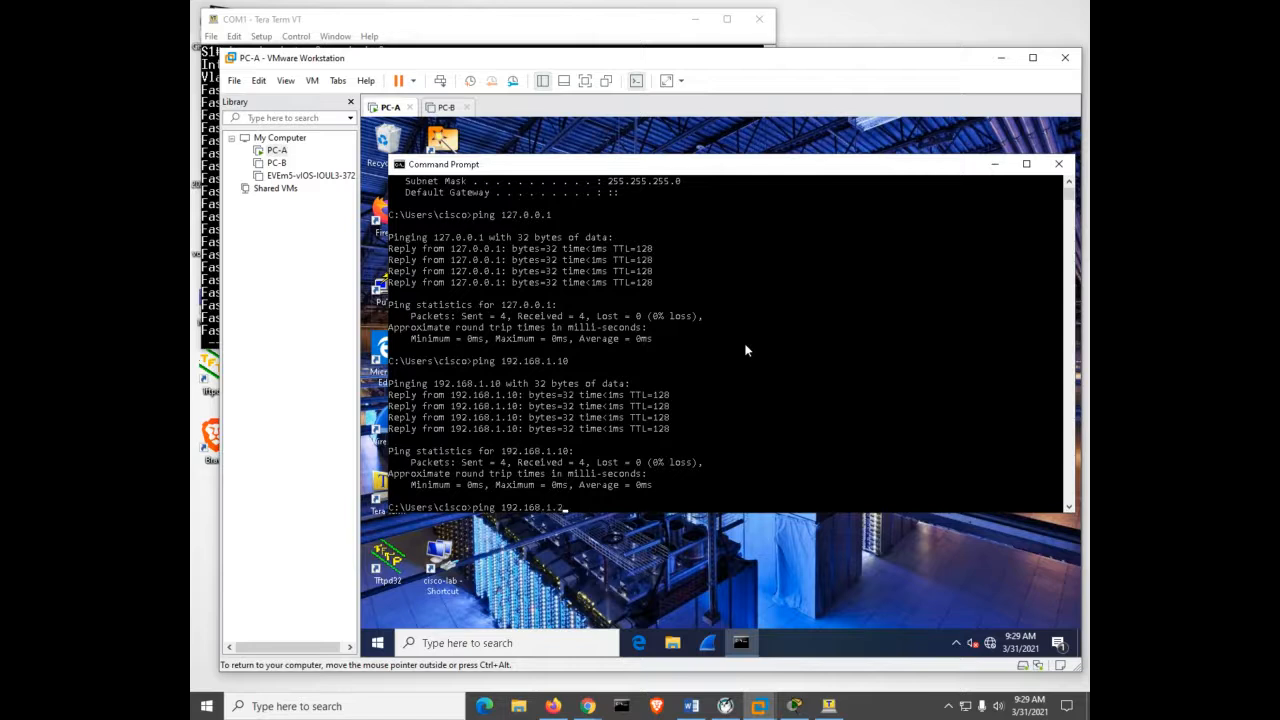
{"action": "key", "text": "Return"}
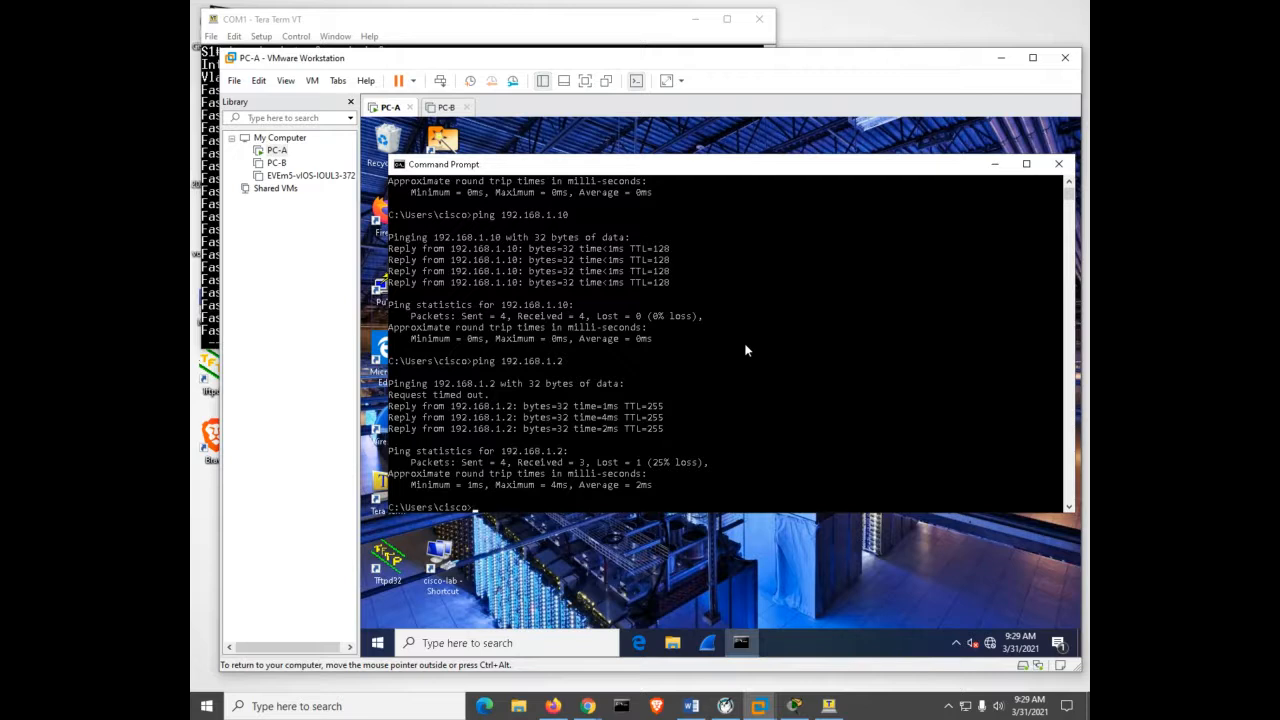
{"action": "key", "text": "Up"}
{"action": "key", "text": "Return"}
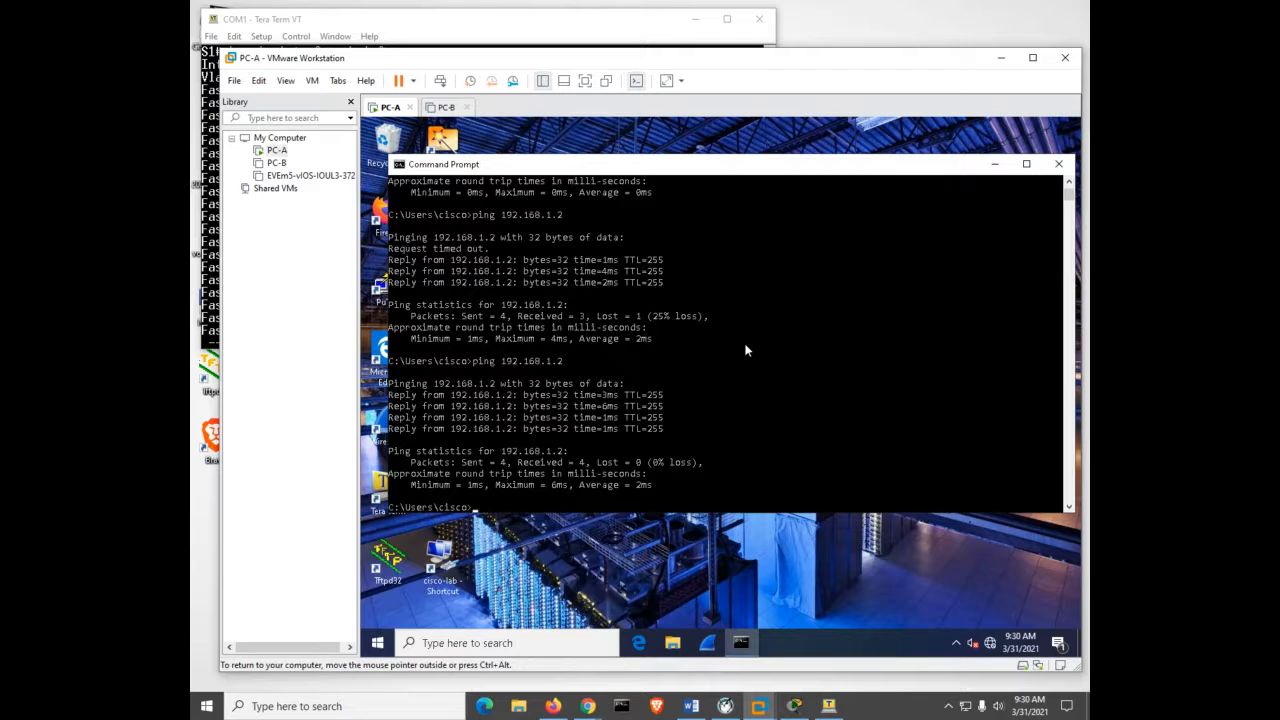
{"action": "key", "text": "ctrl+alt"}
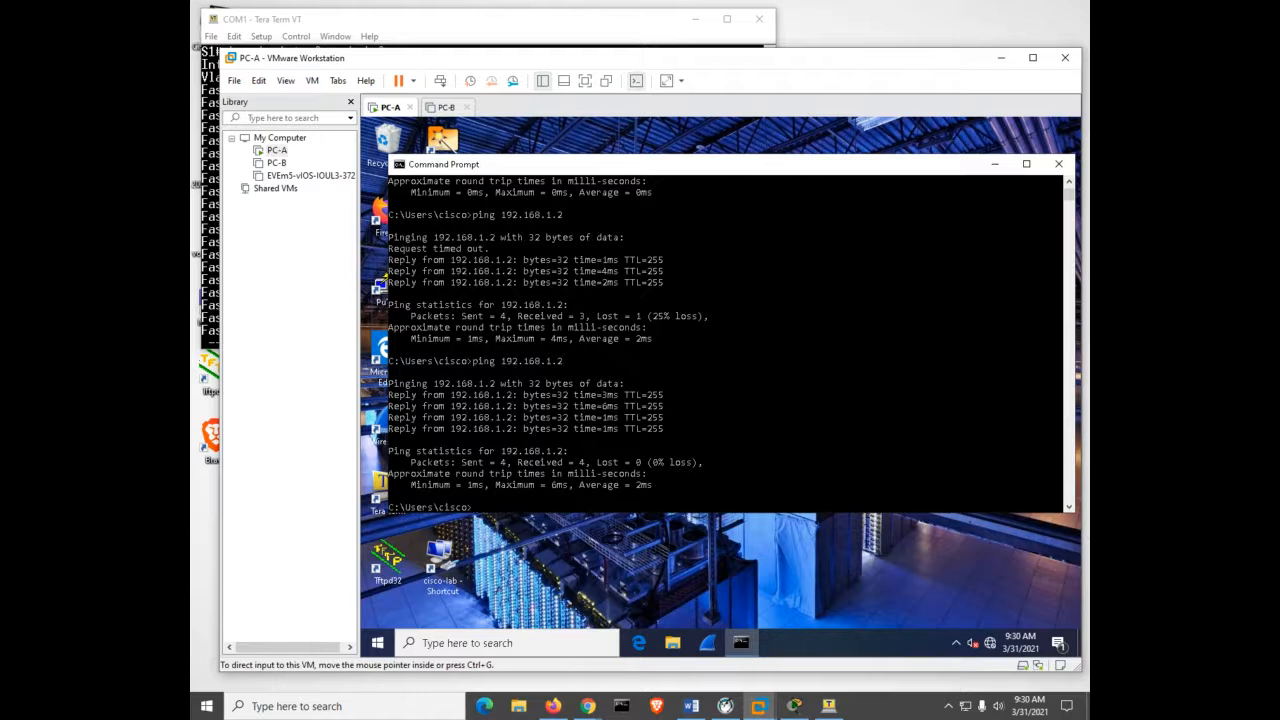
{"action": "key", "text": "alt+Tab"}
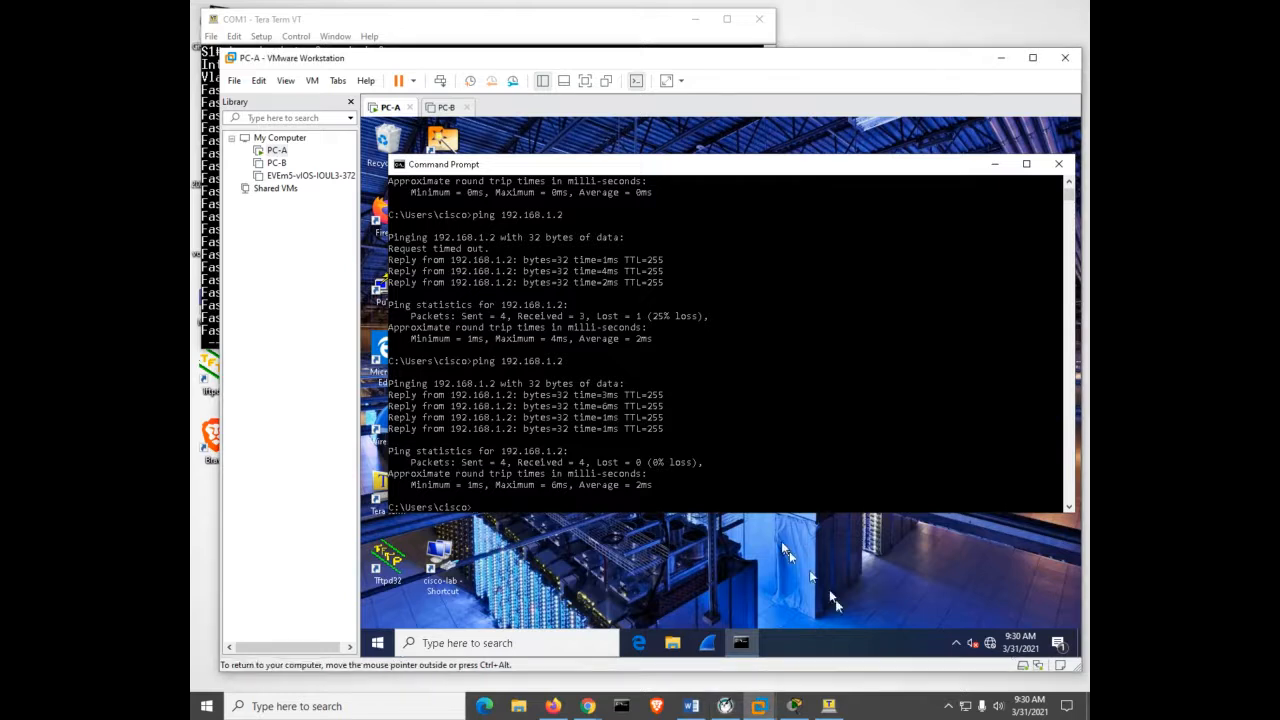
{"action": "left_click", "coordinate": [829, 341]}
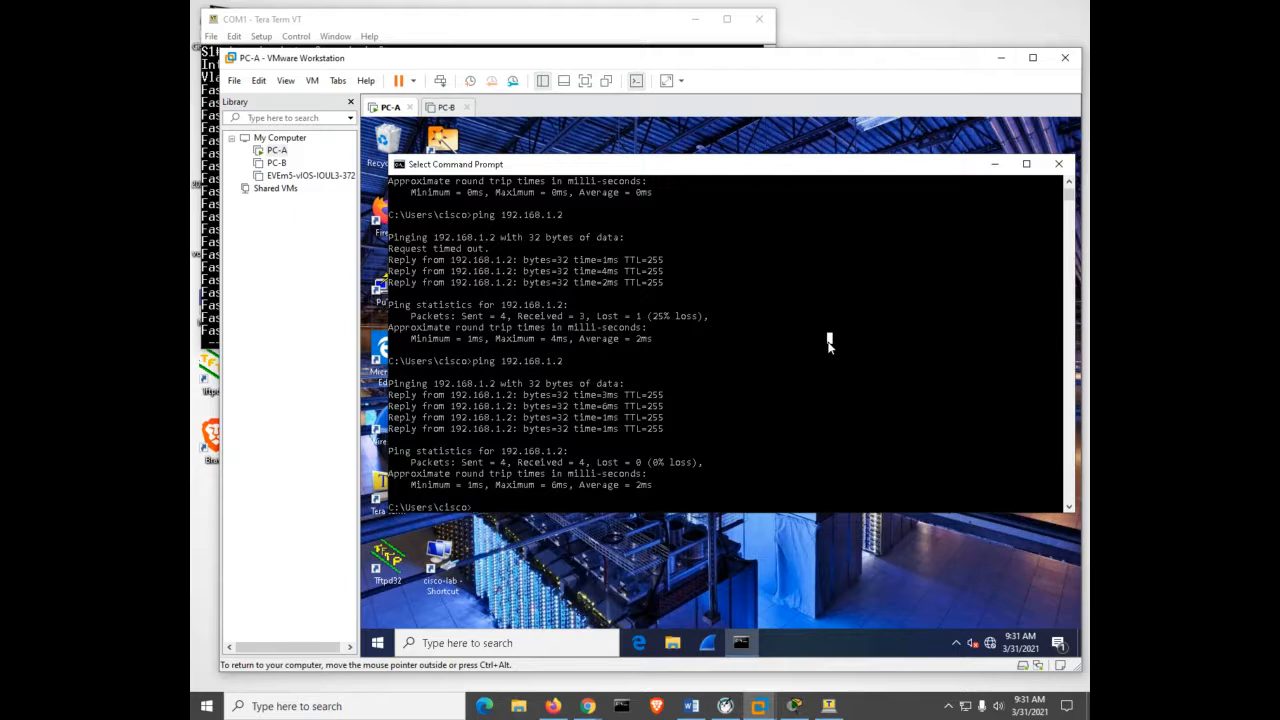
Start and quit the telnet client, then telnet to the switch at 192.168.1.2.
{"action": "type", "text": "telnet"}
{"action": "key", "text": "Return"}
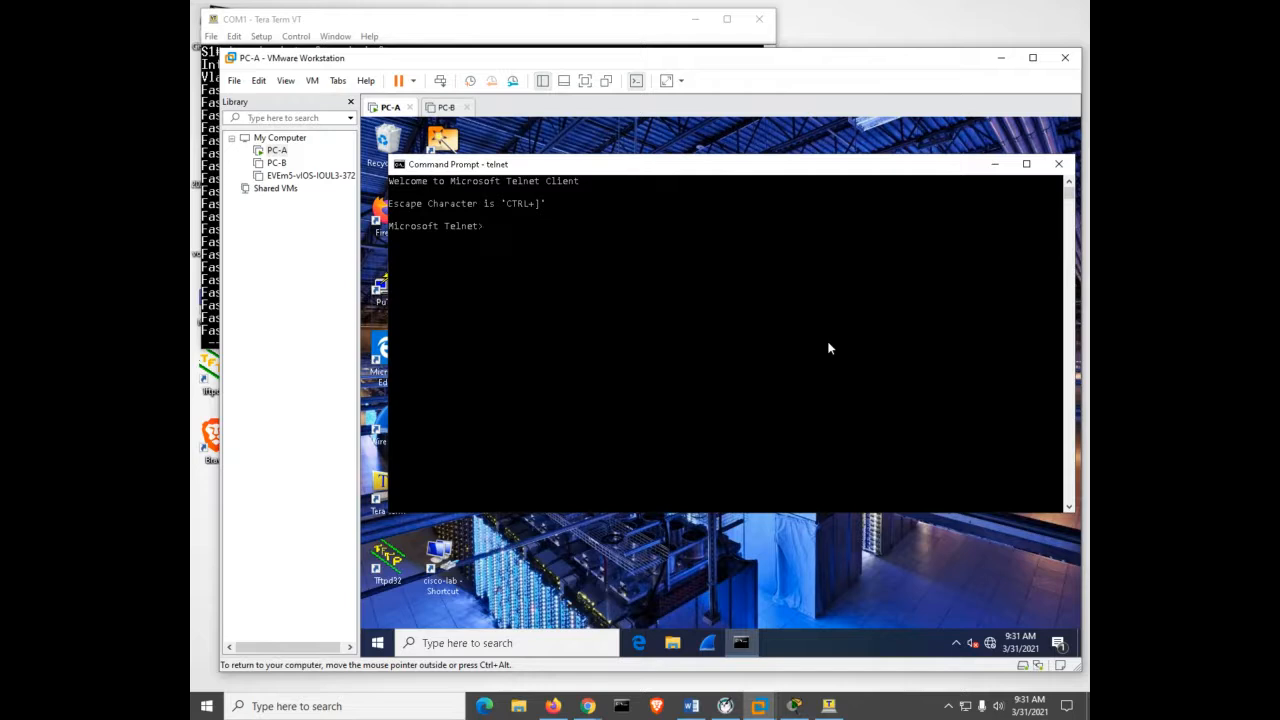
{"action": "type", "text": "quit"}
{"action": "key", "text": "Return"}
{"action": "type", "text": "telnet 192.168.1.2"}
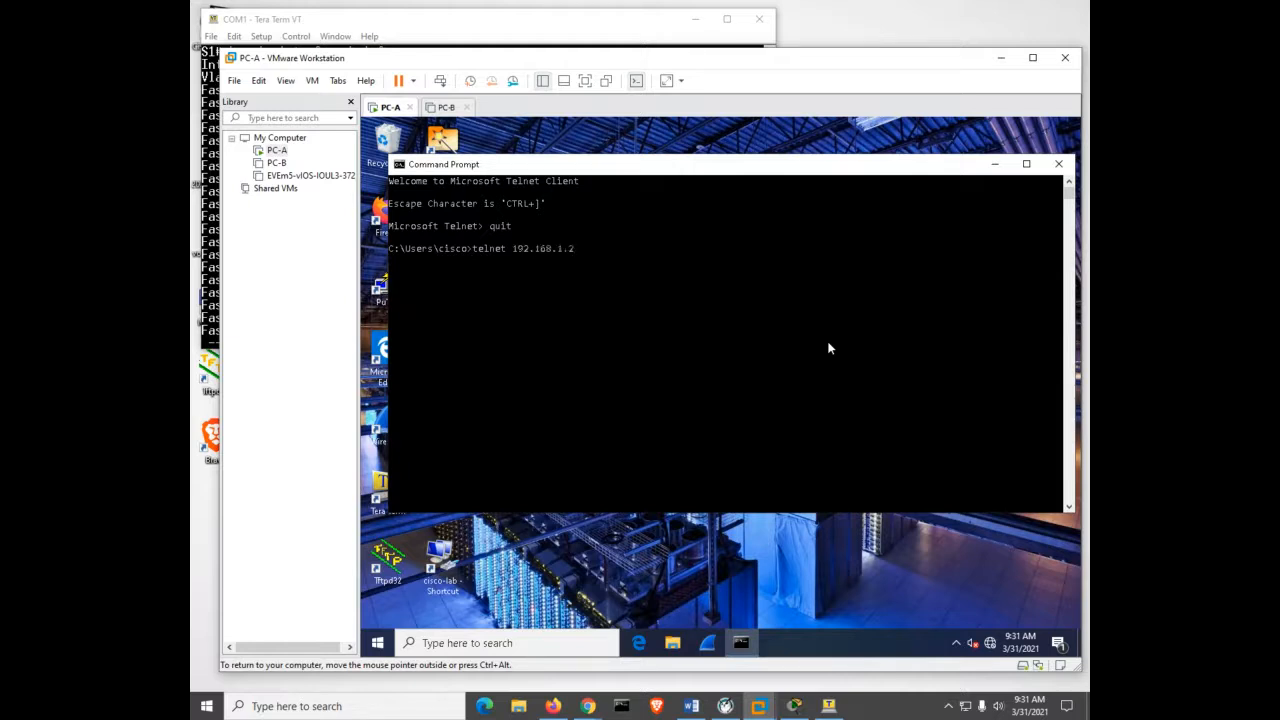
{"action": "key", "text": "Return"}
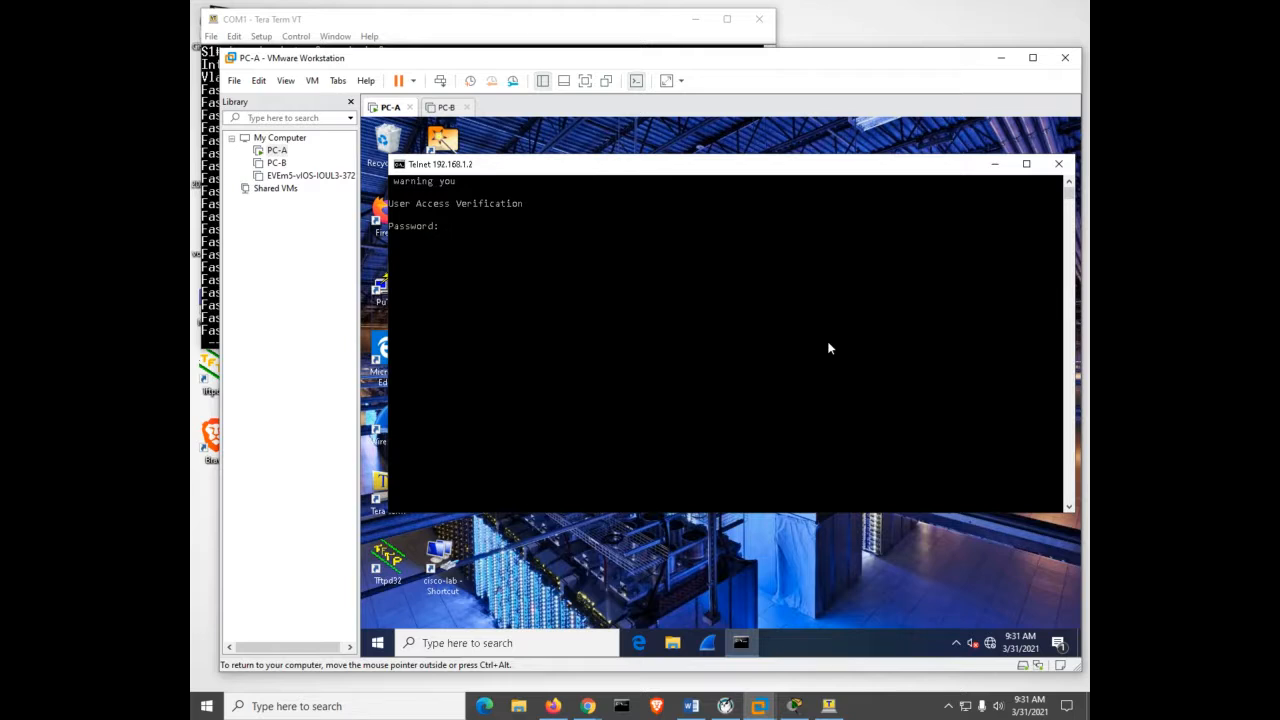
Log in with the VTY password and enter privileged mode with the enable password.
{"action": "key", "text": "Return"}
{"action": "type", "text": "en"}
{"action": "key", "text": "Tab"}
{"action": "key", "text": "Return"}
{"action": "key", "text": "Return"}
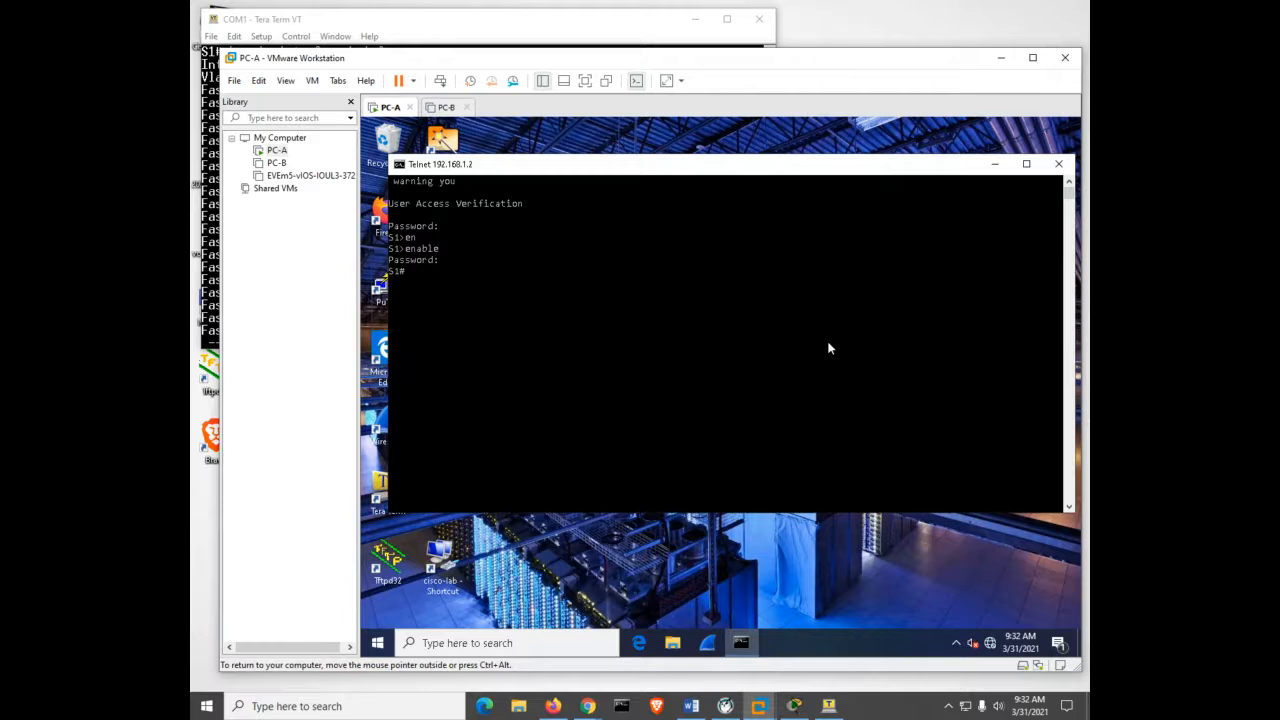
Save the running configuration to startup-config with copy run start.
{"action": "type", "text": "copy run start"}
{"action": "key", "text": "Return"}
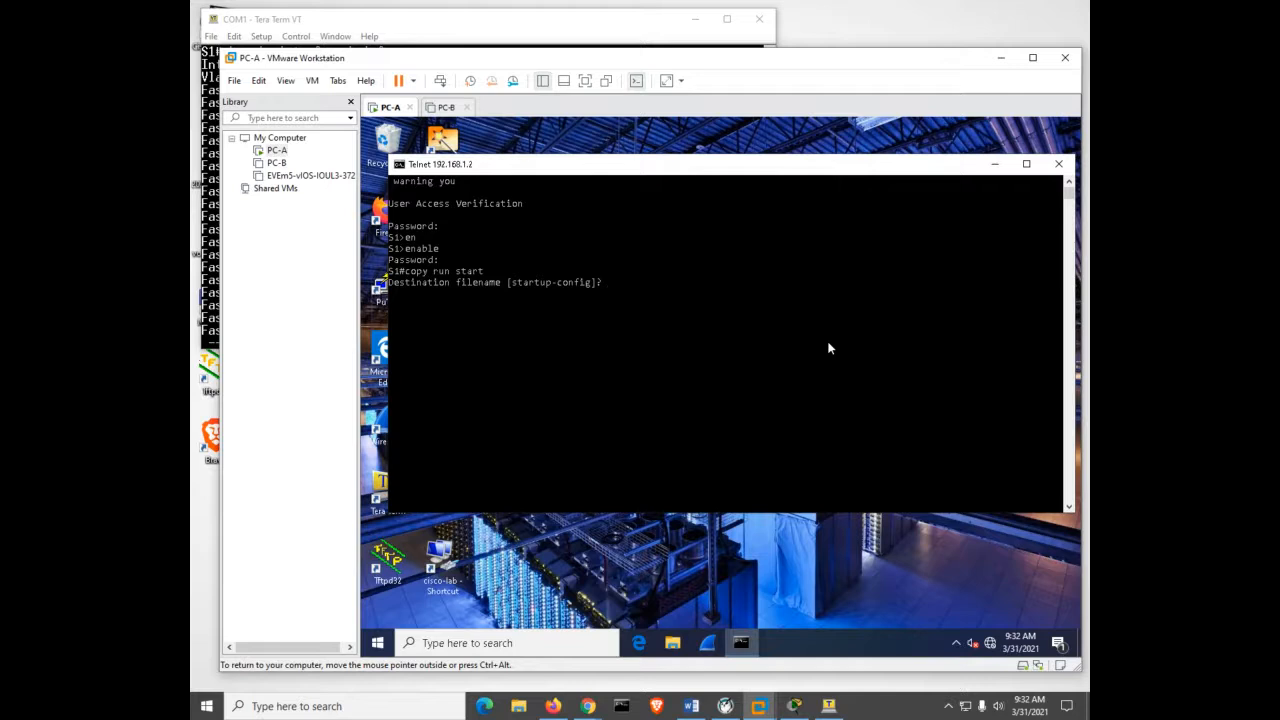
{"action": "key", "text": "Return"}
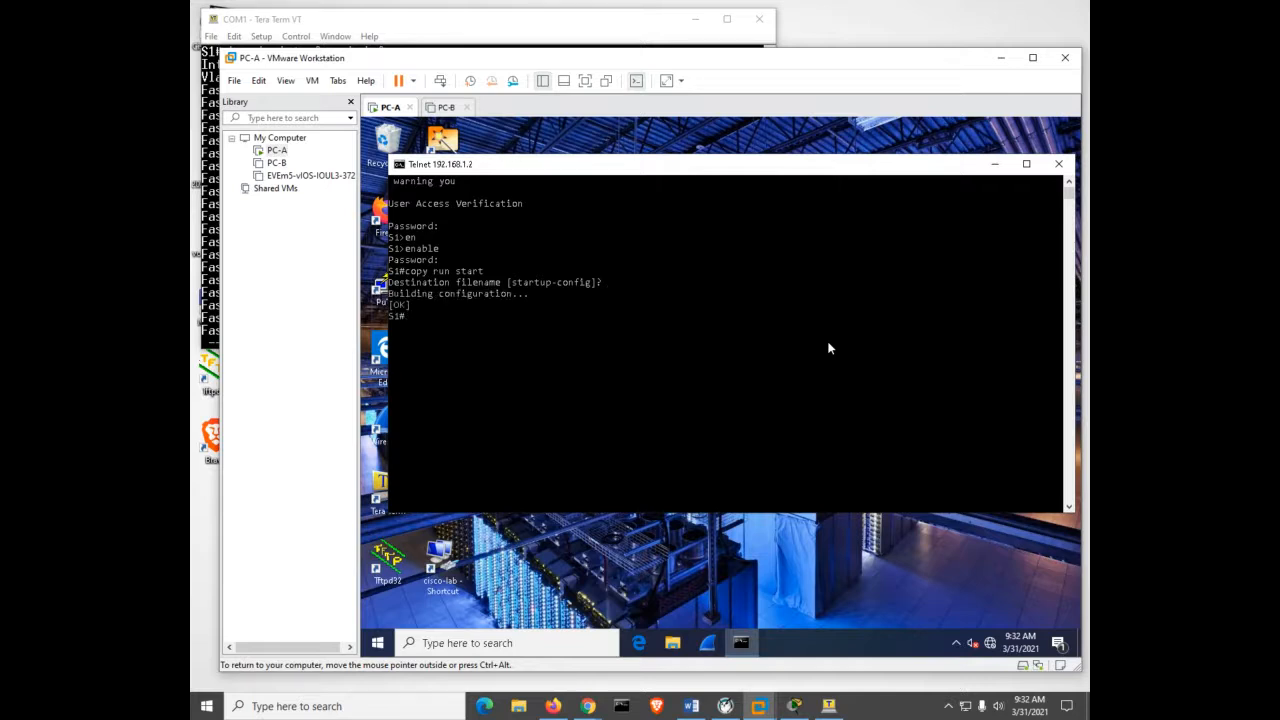
Close the old Telnet window and set the new 192.168.1.2 connection to Telnet on port 23.
{"action": "left_click", "coordinate": [1059, 164]}
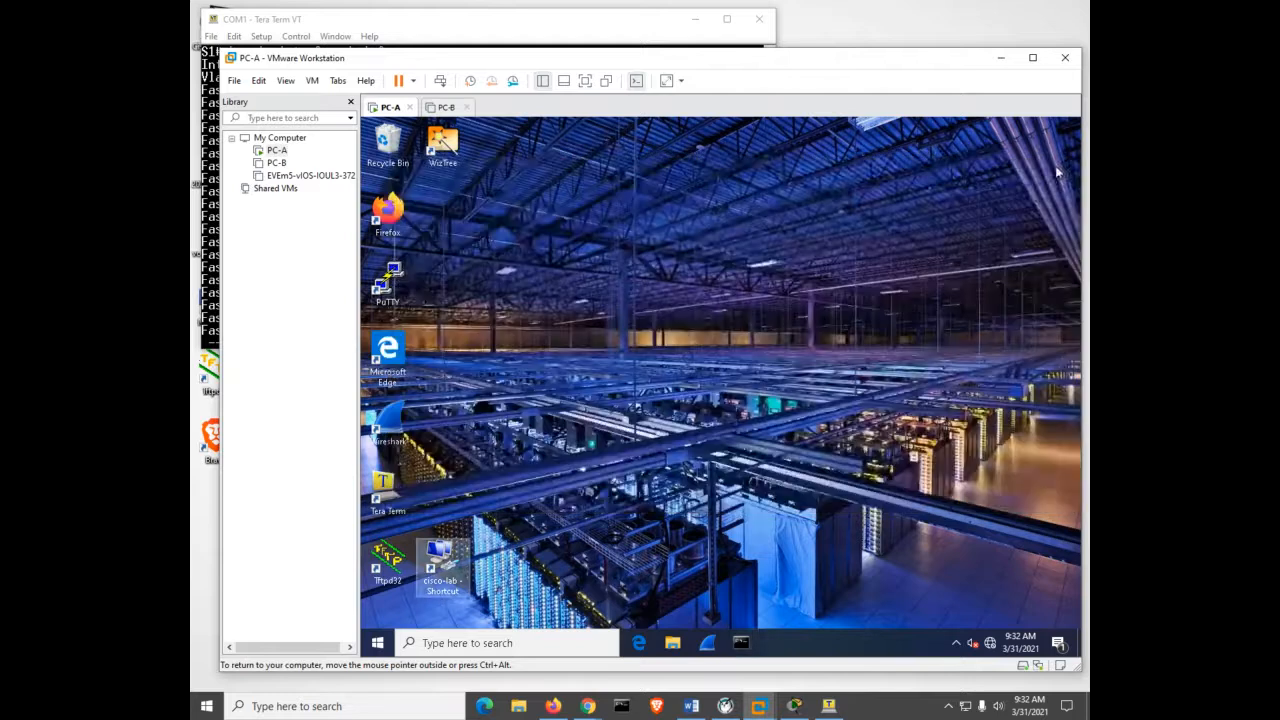
{"action": "left_click", "coordinate": [697, 264]}
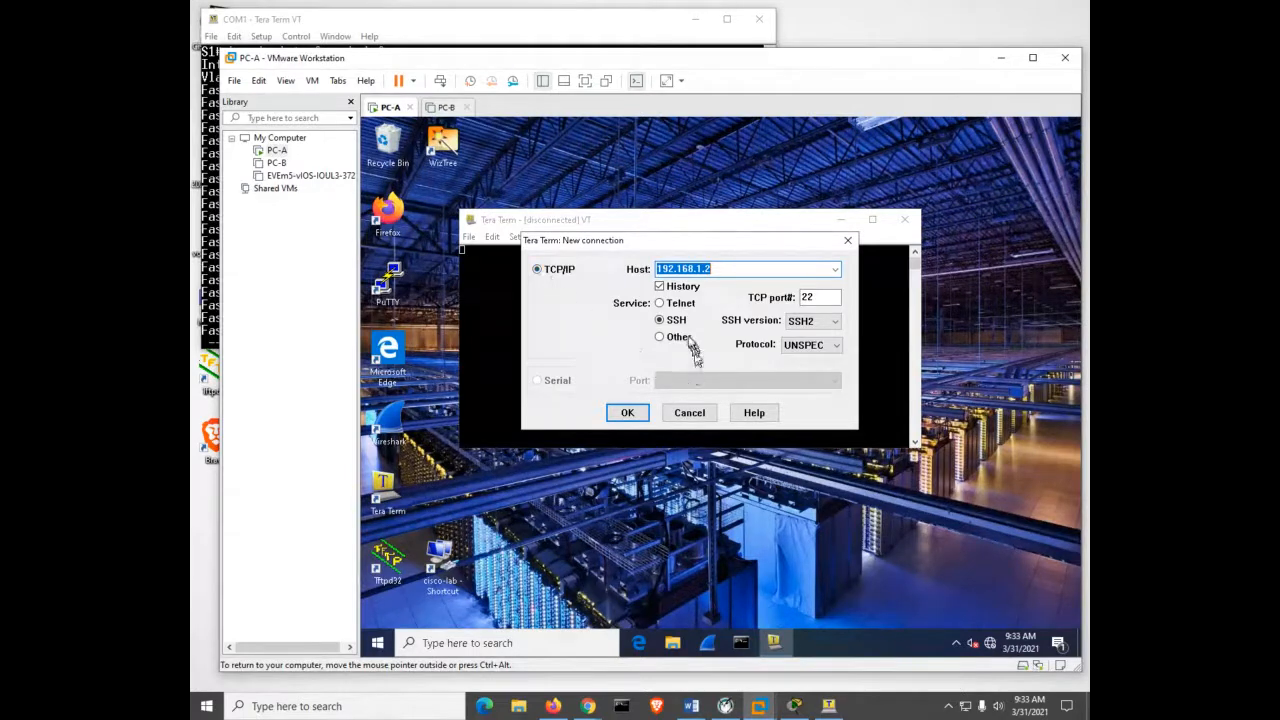
{"action": "left_click", "coordinate": [660, 304]}
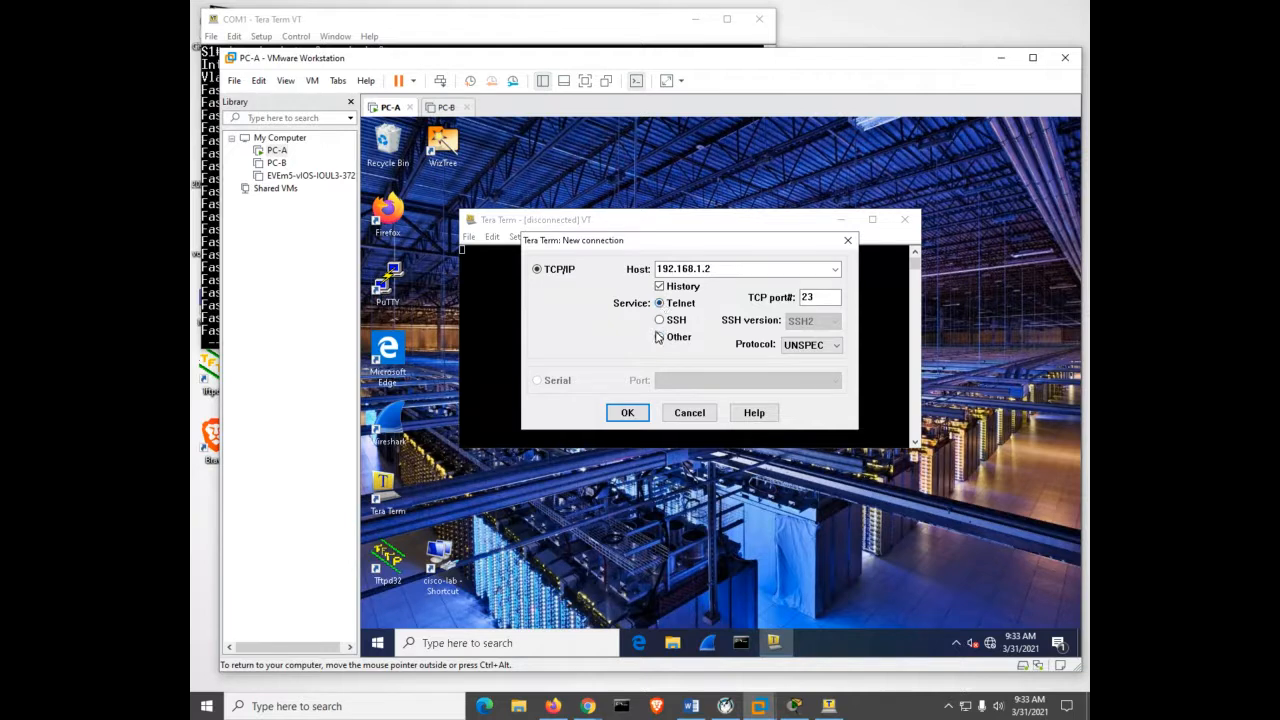
{"action": "left_click", "coordinate": [659, 321]}
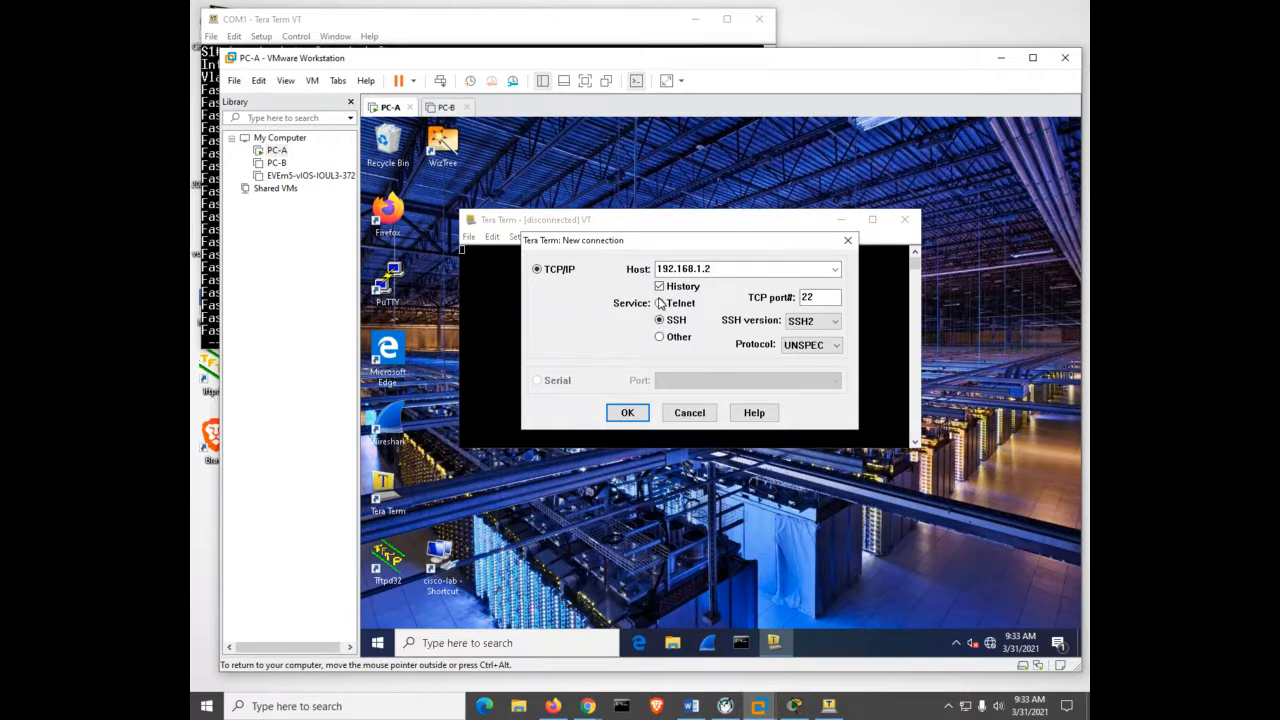
{"action": "left_click", "coordinate": [659, 303]}
Connect to 192.168.1.2 and log in to S1 in privileged mode.
{"action": "left_click", "coordinate": [628, 413]}
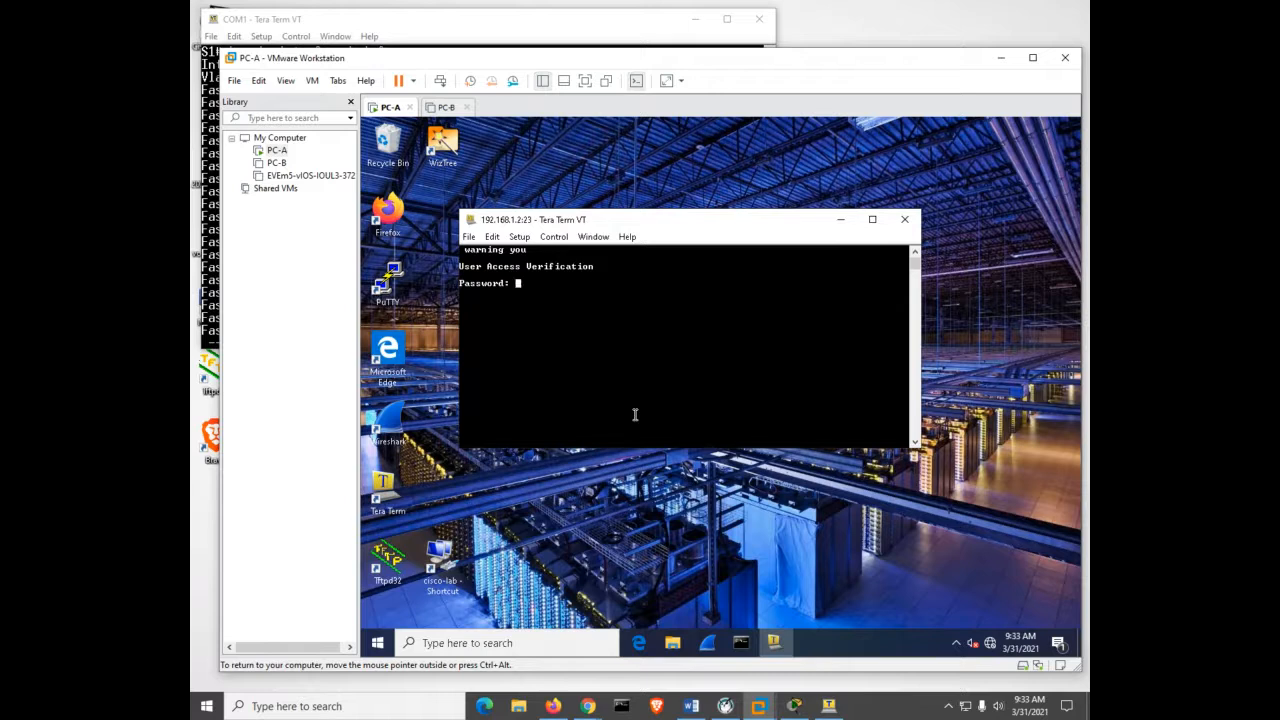
{"action": "key", "text": "Return"}
{"action": "type", "text": "en"}
{"action": "key", "text": "Return"}
{"action": "key", "text": "Return"}
Run show ip interface brief, confirming Vlan1 at 192.168.1.2 is up and up.
{"action": "type", "text": "su ip int b"}
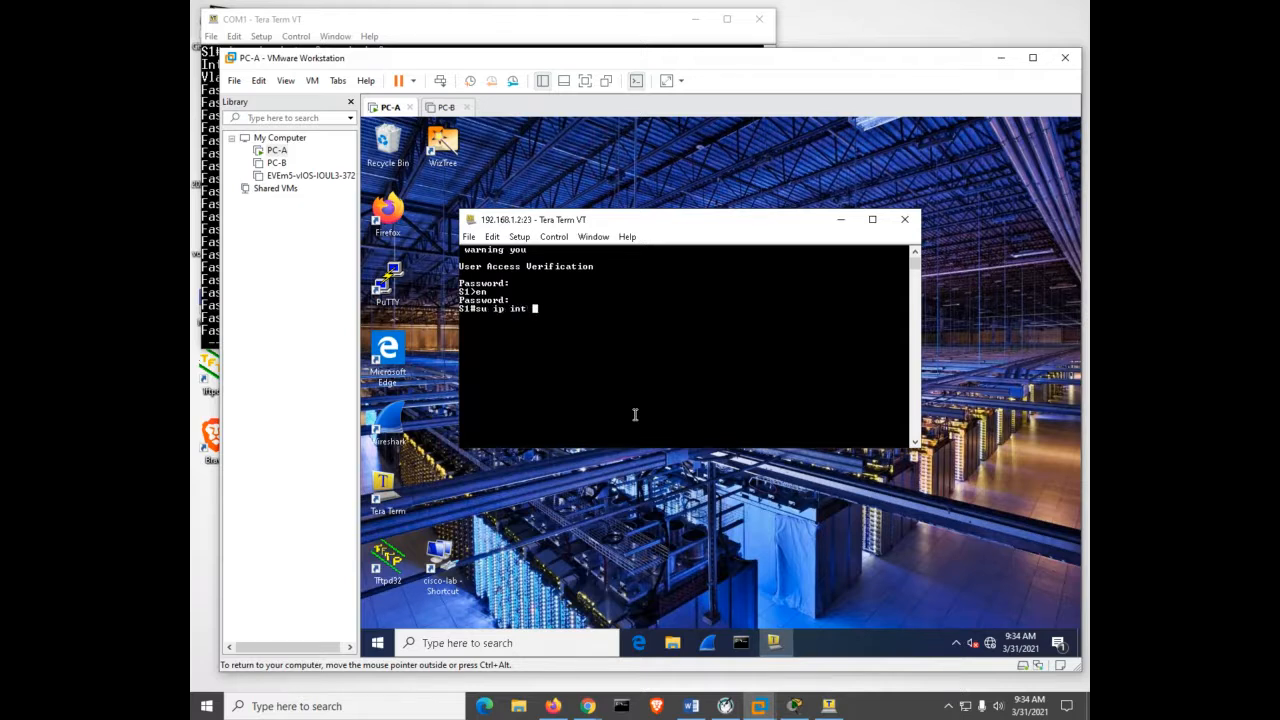
{"action": "key", "text": "Return"}
{"action": "type", "text": "sh ip int b"}
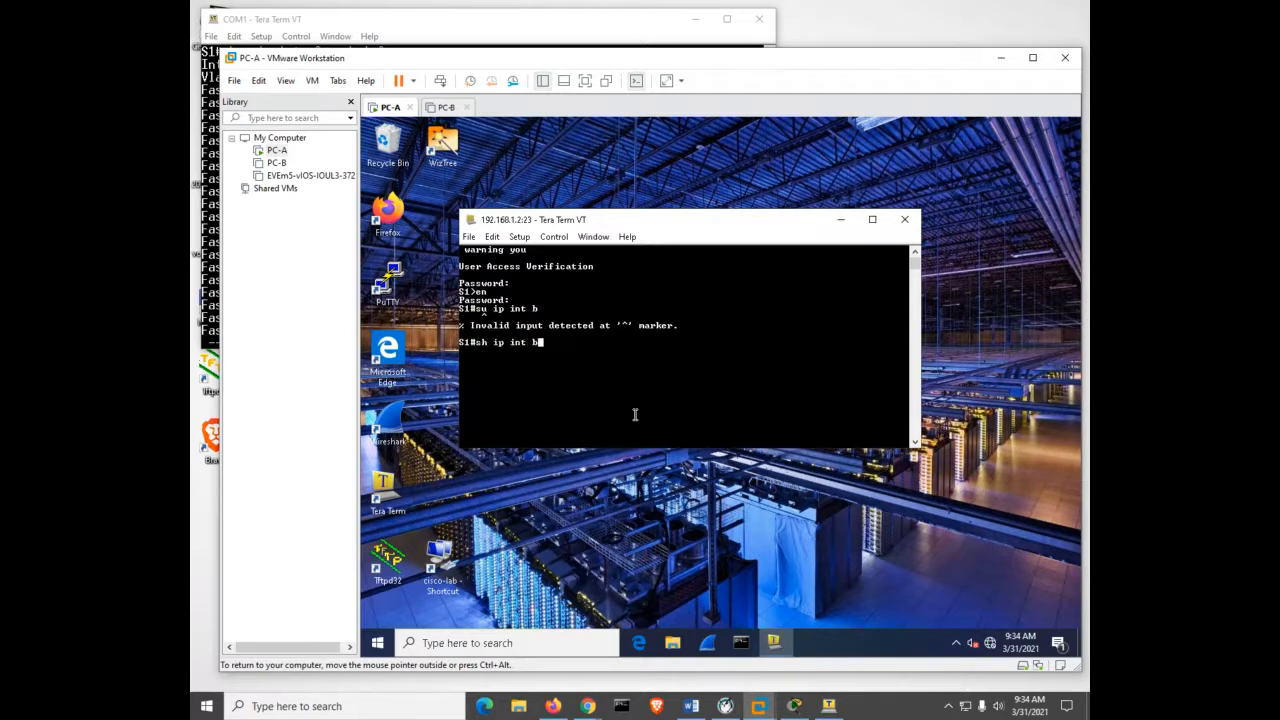
{"action": "key", "text": "Return"}
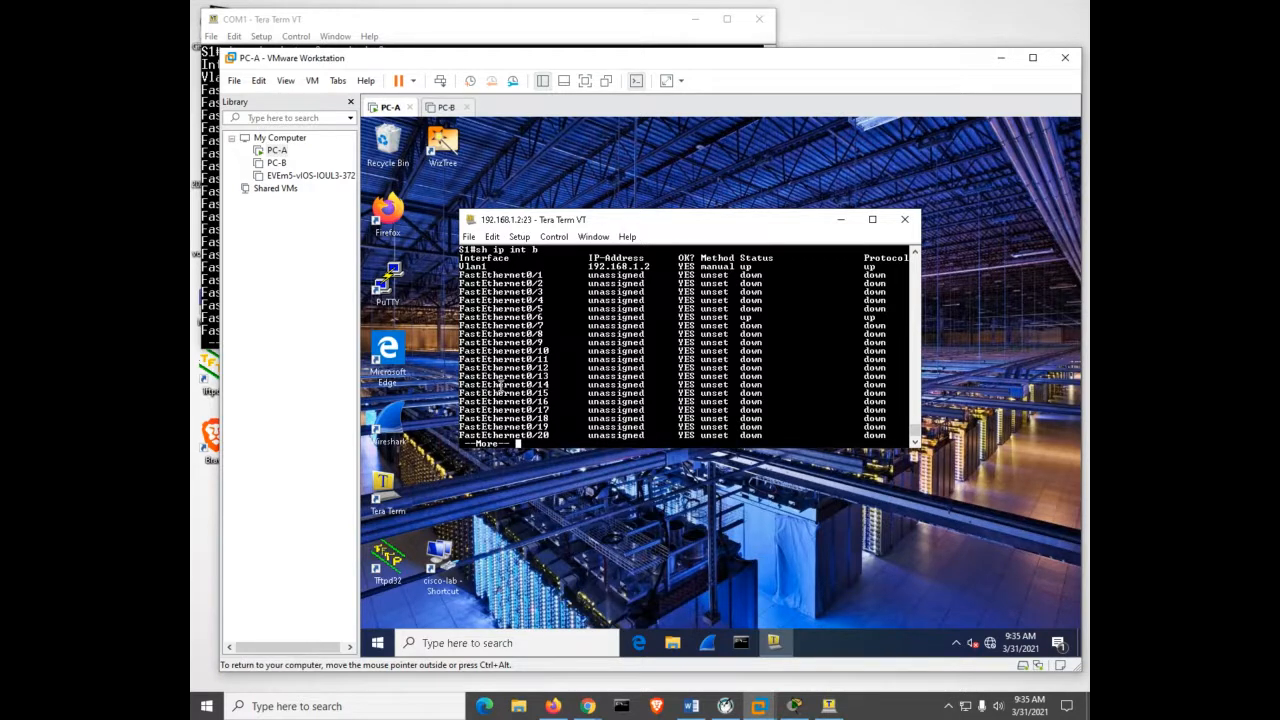
Minimize VMware, end the interface listing, and page through S1's full show startup-config output.
{"action": "left_click", "coordinate": [1001, 57]}
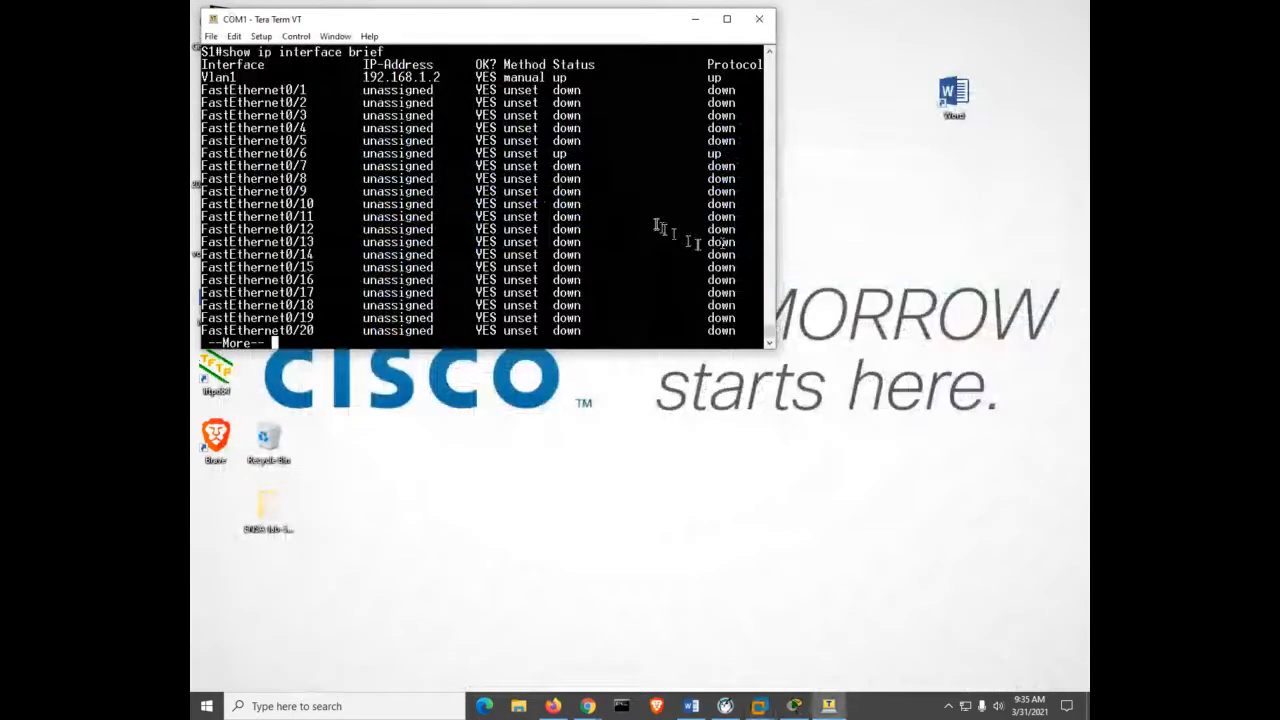
{"action": "key", "text": "q"}
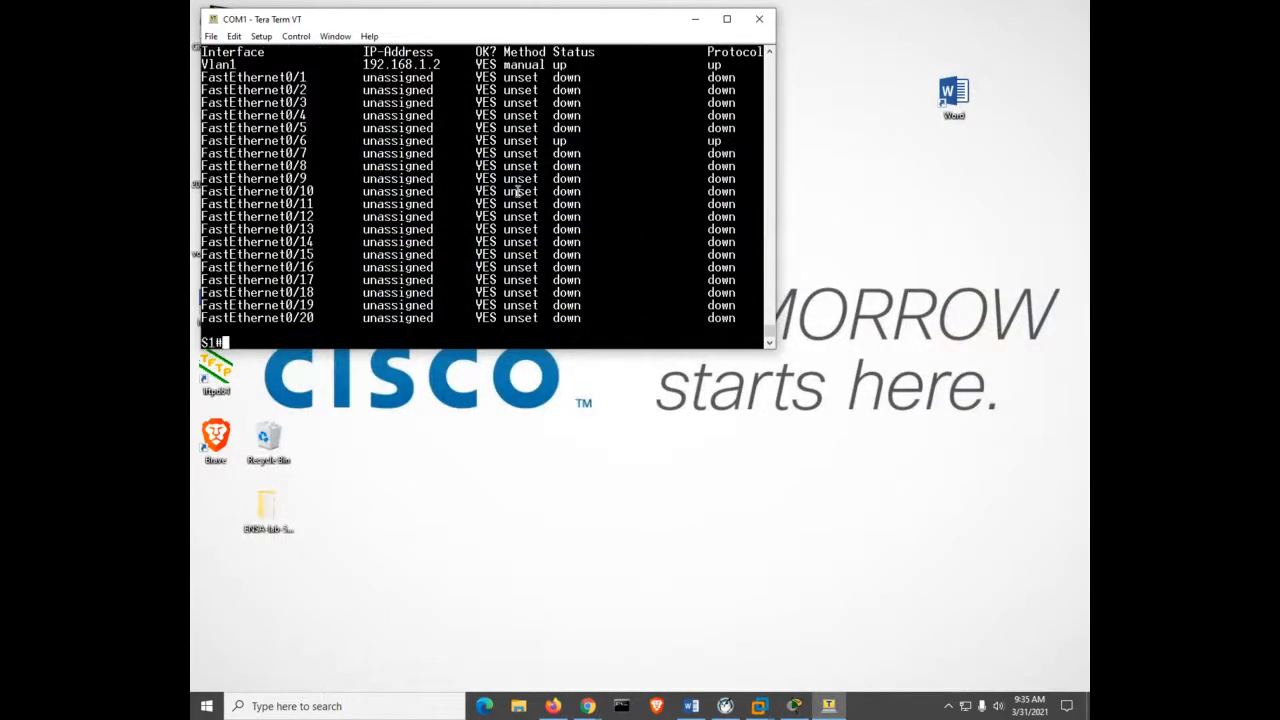
{"action": "key", "text": "Return"}
{"action": "key", "text": "Return"}
{"action": "key", "text": "Return"}
{"action": "key", "text": "Return"}
{"action": "key", "text": "Return"}
{"action": "key", "text": "Return"}
{"action": "key", "text": "Return"}
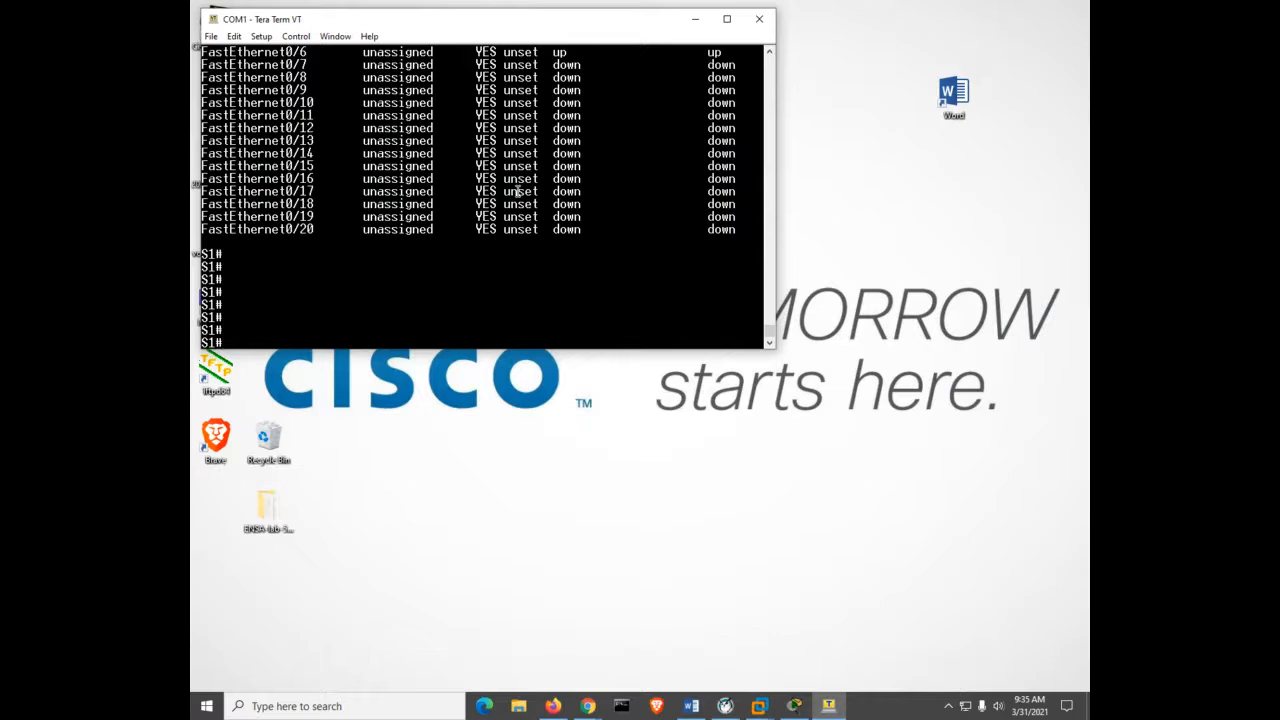
{"action": "type", "text": "show star"}
{"action": "key", "text": "Tab"}
{"action": "key", "text": "Return"}
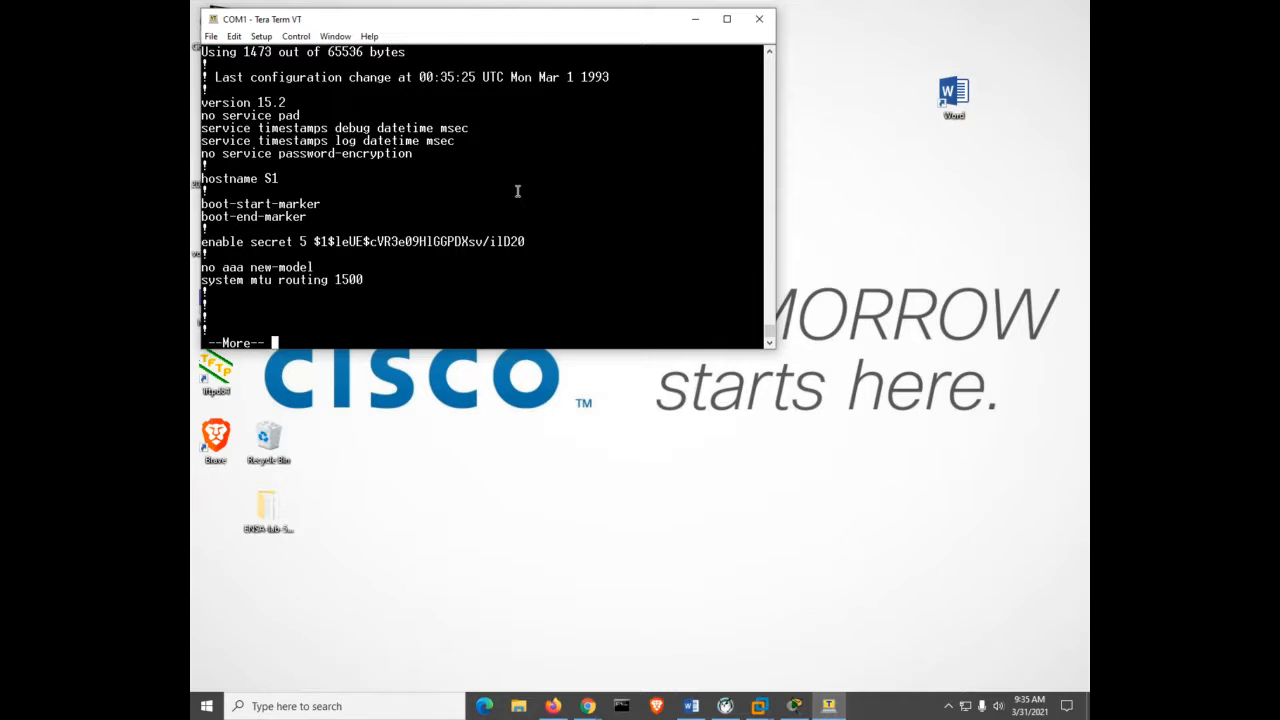
{"action": "key", "text": "space"}
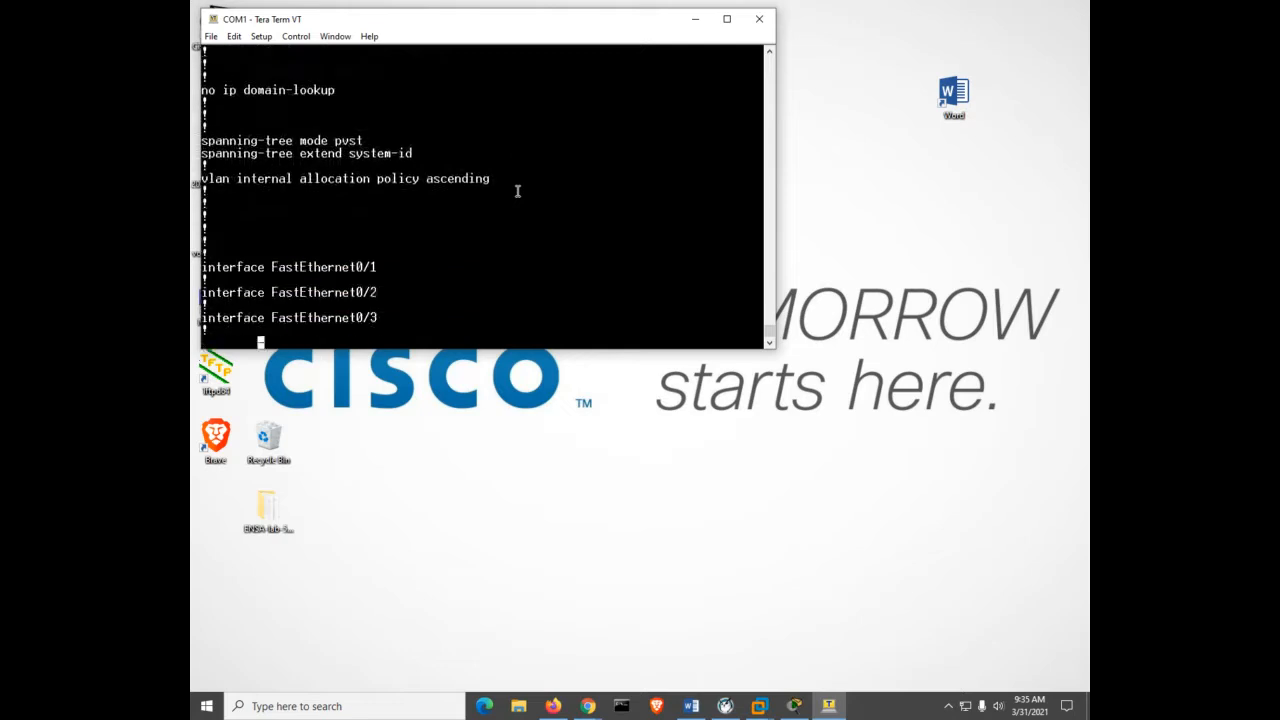
{"action": "key", "text": "space"}
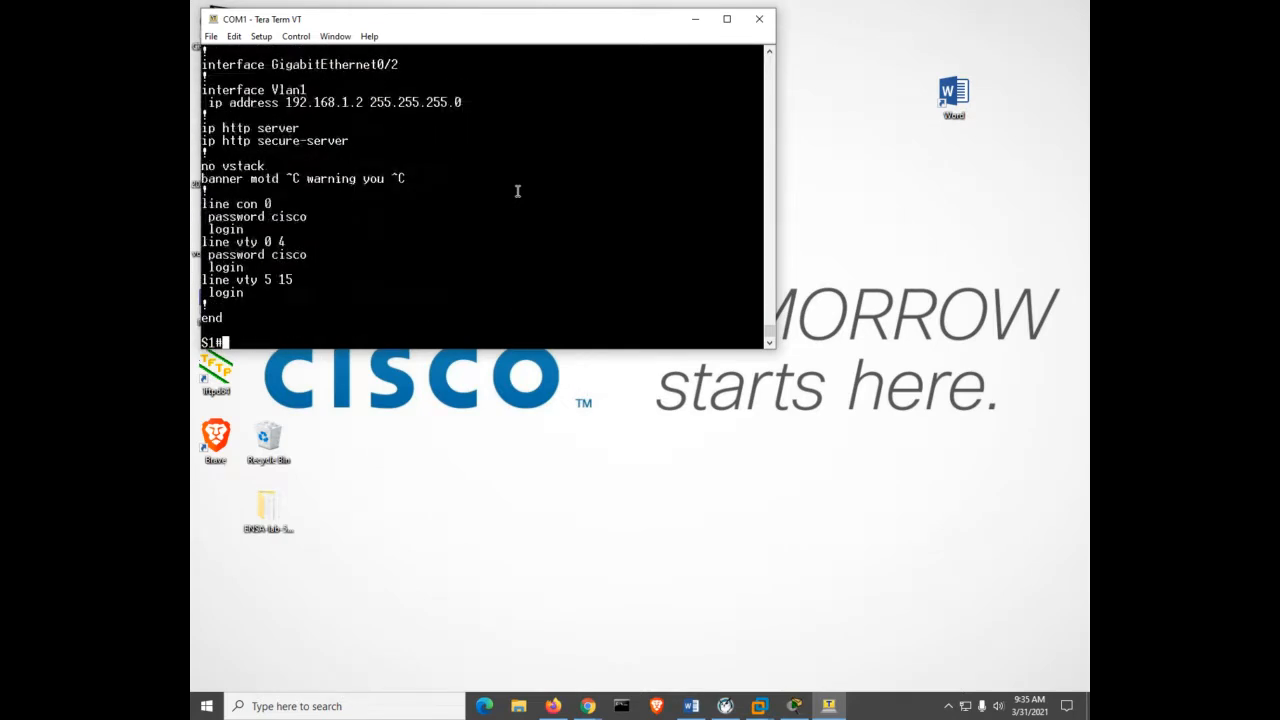
{"action": "key", "text": "Return"}
{"action": "key", "text": "Return"}
{"action": "key", "text": "Return"}
{"action": "key", "text": "Return"}
{"action": "key", "text": "Return"}
{"action": "key", "text": "Return"}
{"action": "key", "text": "Return"}
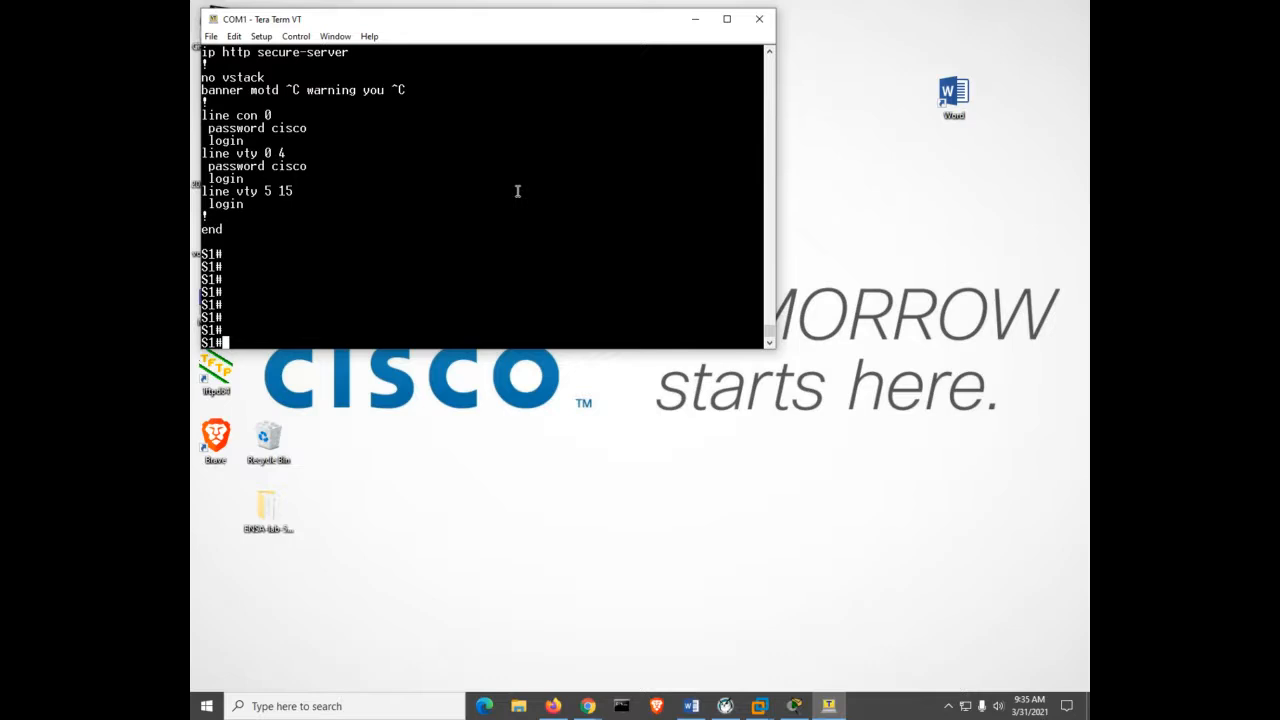
Create VLAN 2 in global configuration mode and return to the S1# prompt.
{"action": "type", "text": "conf"}
{"action": "key", "text": "Tab"}
{"action": "type", "text": "t"}
{"action": "key", "text": "Tab"}
{"action": "key", "text": "Return"}
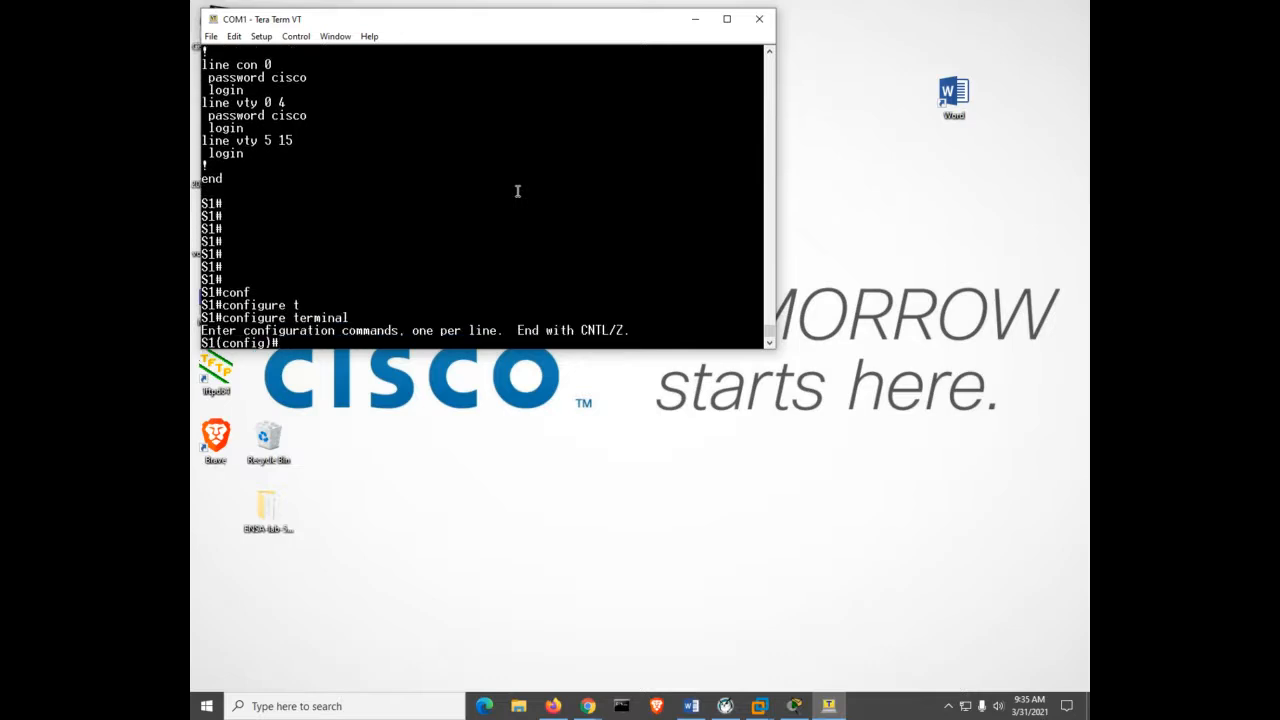
{"action": "type", "text": "vl 2"}
{"action": "key", "text": "Return"}
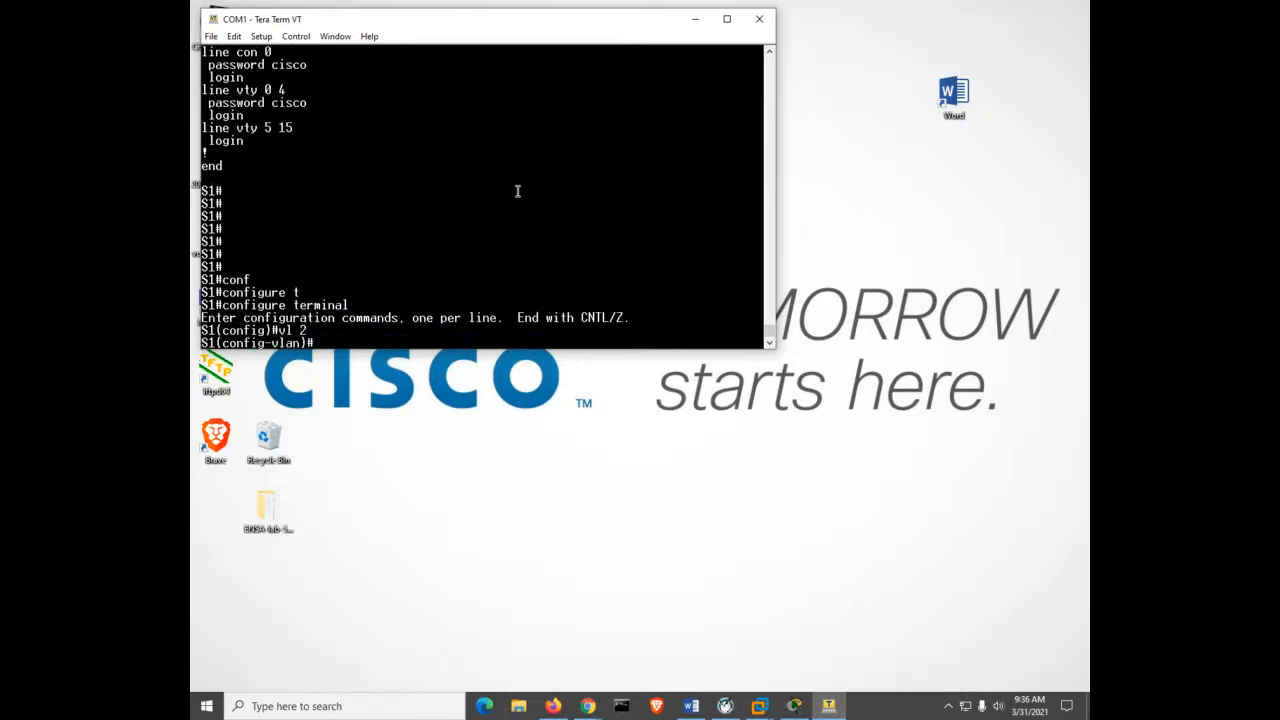
{"action": "key", "text": "ctrl+z"}
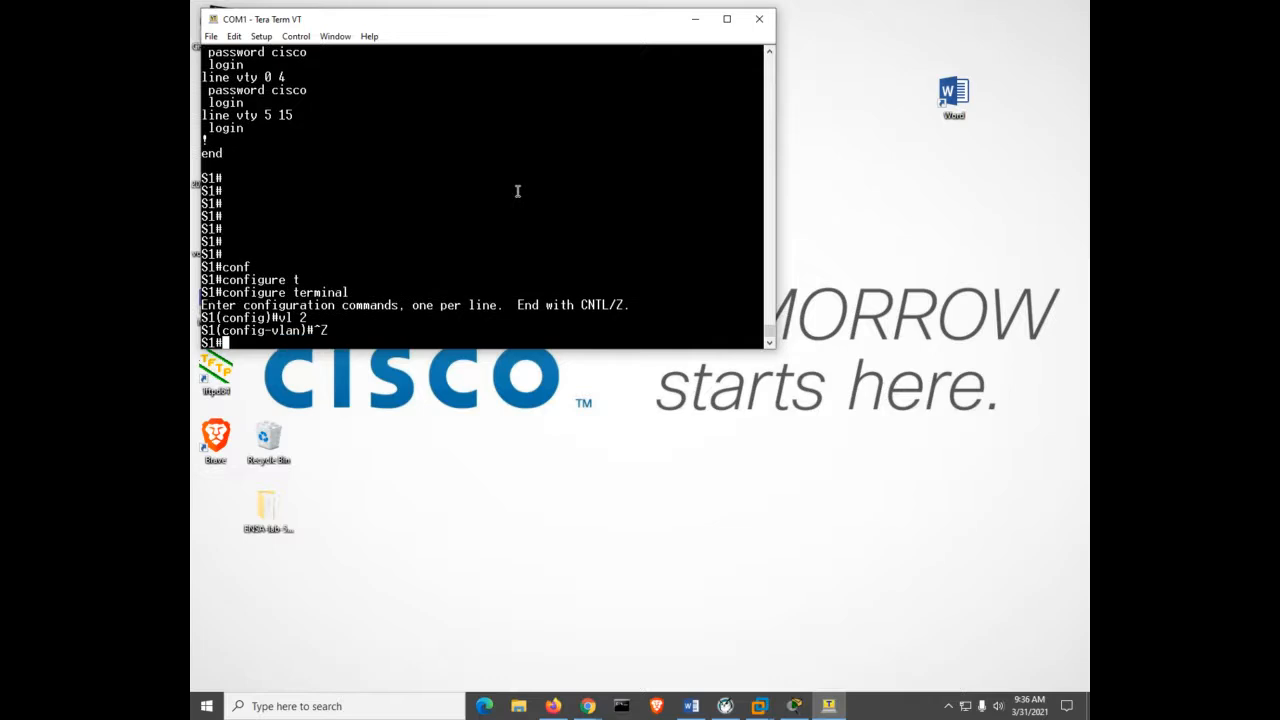
List S1's flash directory, now showing vlan.dat alongside config.text.
{"action": "key", "text": "Return"}
{"action": "key", "text": "Return"}
{"action": "key", "text": "Return"}
{"action": "type", "text": "dir"}
{"action": "key", "text": "Return"}
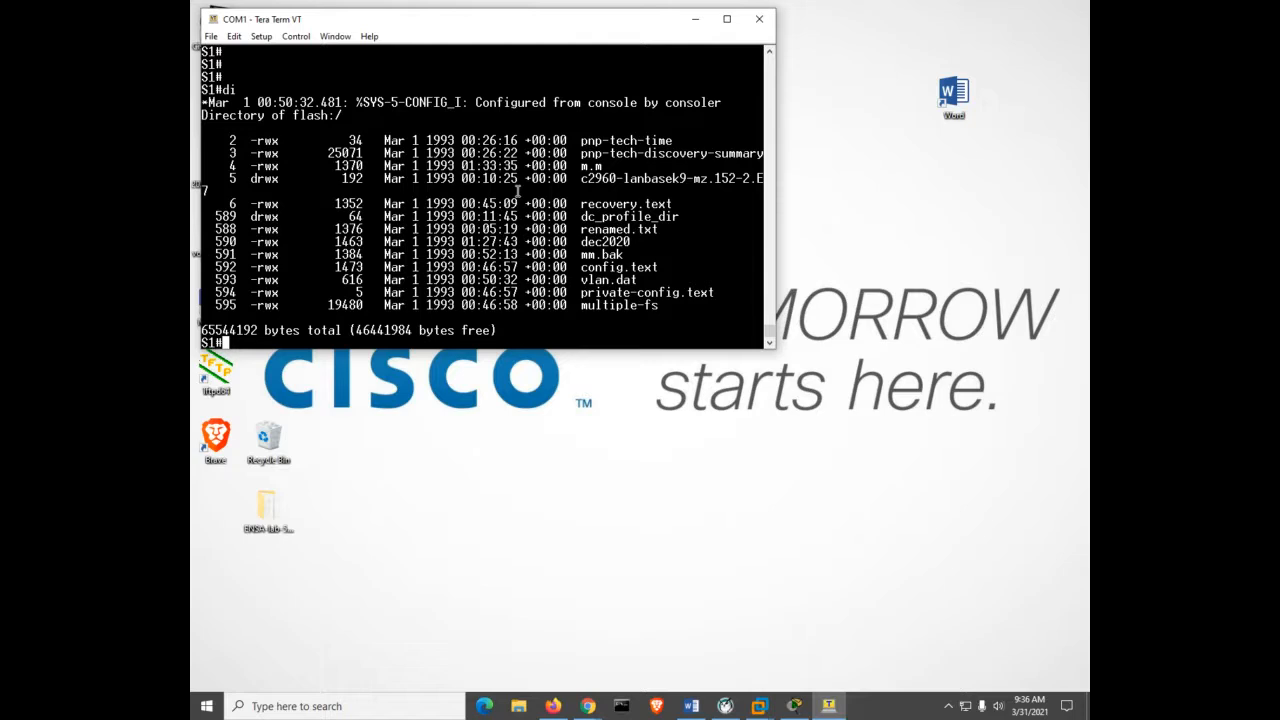
Show the startup configuration with sh start, page once, and stop at FastEthernet0/3.
{"action": "type", "text": "sh start"}
{"action": "key", "text": "Return"}
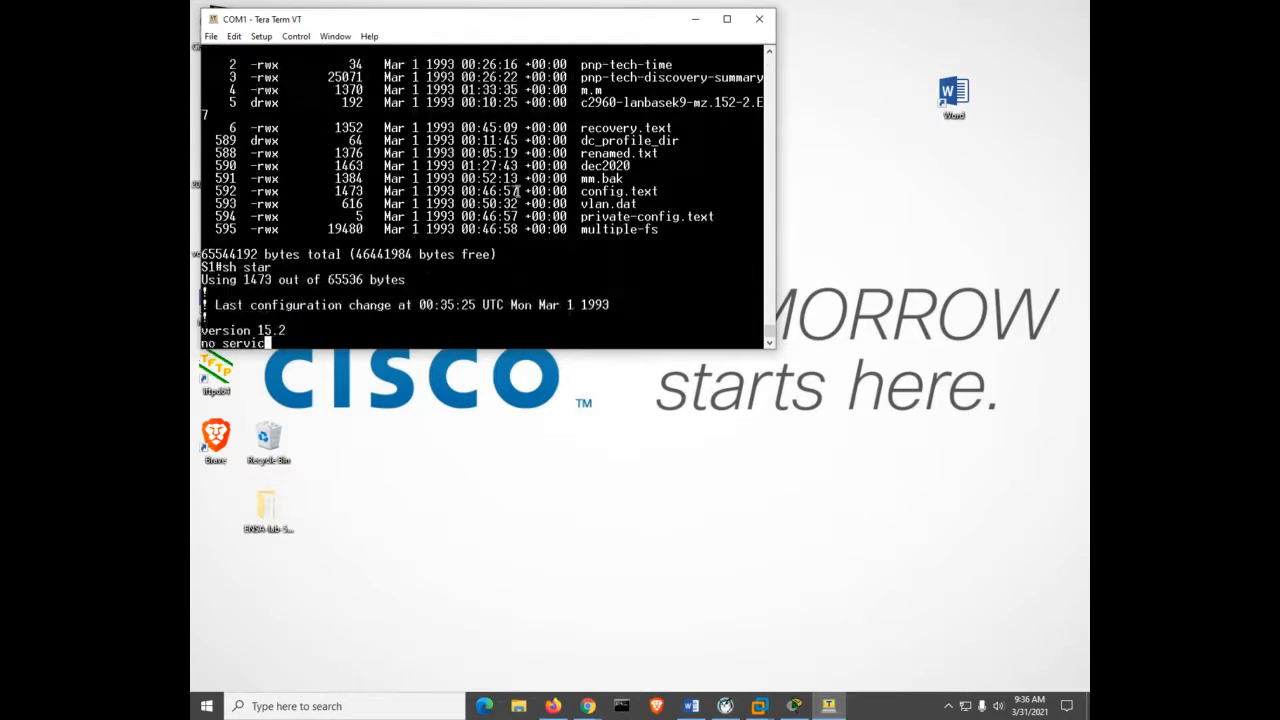
{"action": "key", "text": "space"}
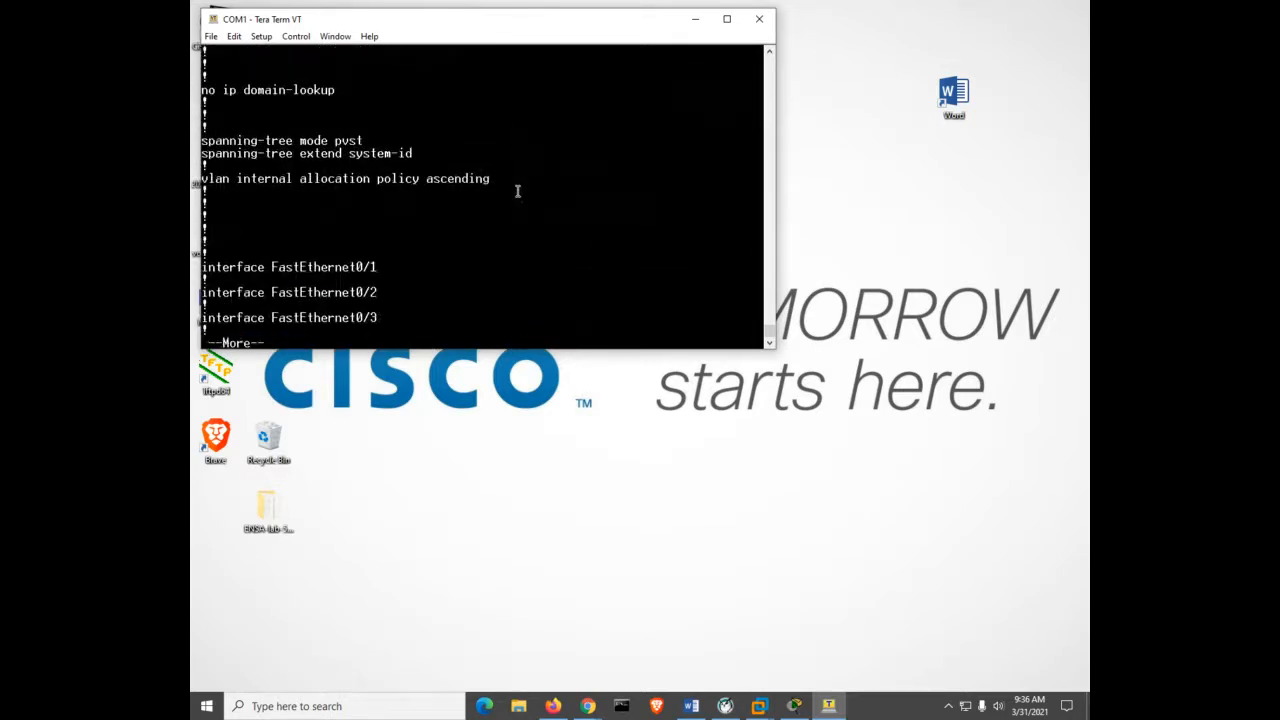
{"action": "key", "text": "q"}
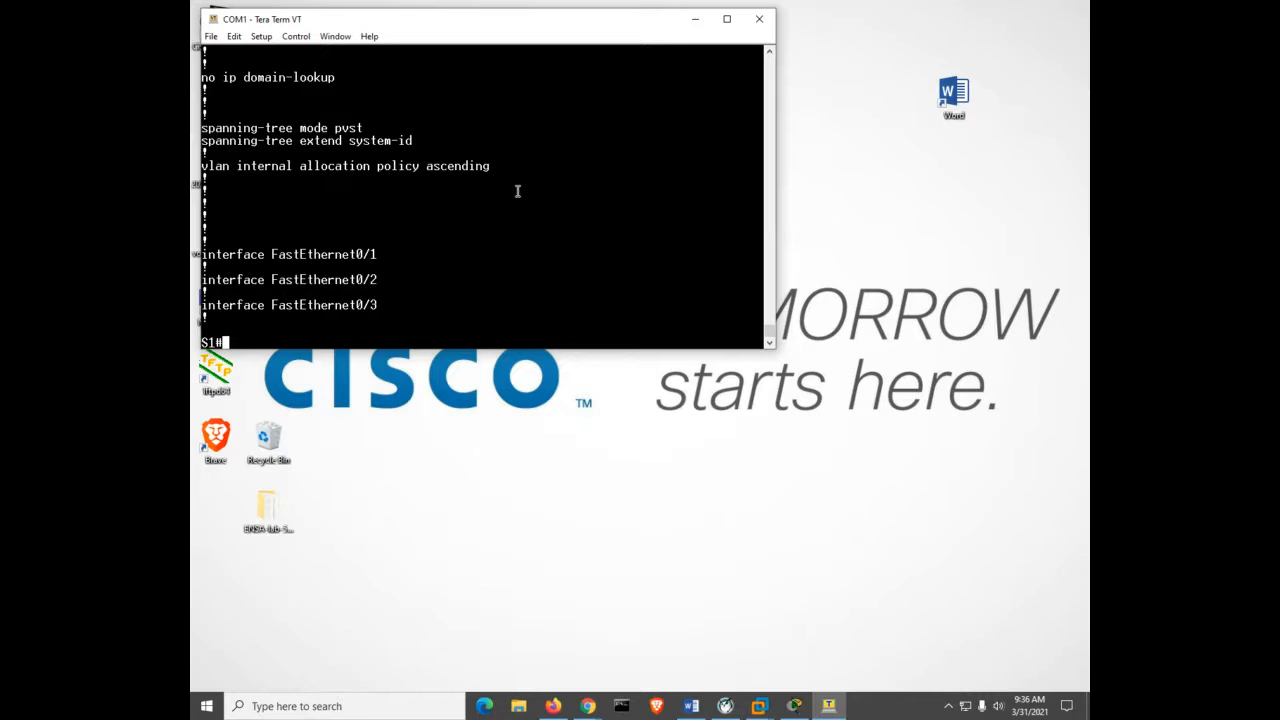
Delete vlan.dat from flash and confirm with dir that it is gone.
{"action": "type", "text": "del"}
{"action": "key", "text": "Tab"}
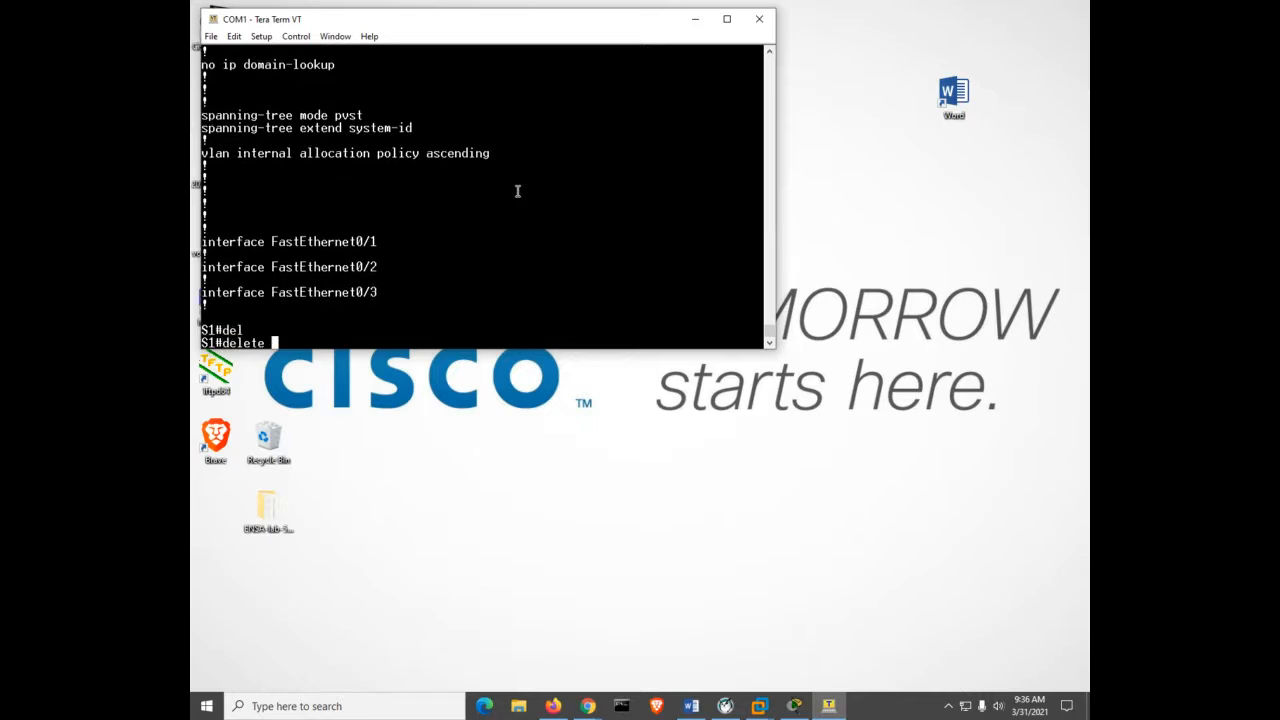
{"action": "type", "text": "vlan.dat"}
{"action": "key", "text": "Return"}
{"action": "key", "text": "Return"}
{"action": "key", "text": "Return"}
{"action": "key", "text": "Return"}
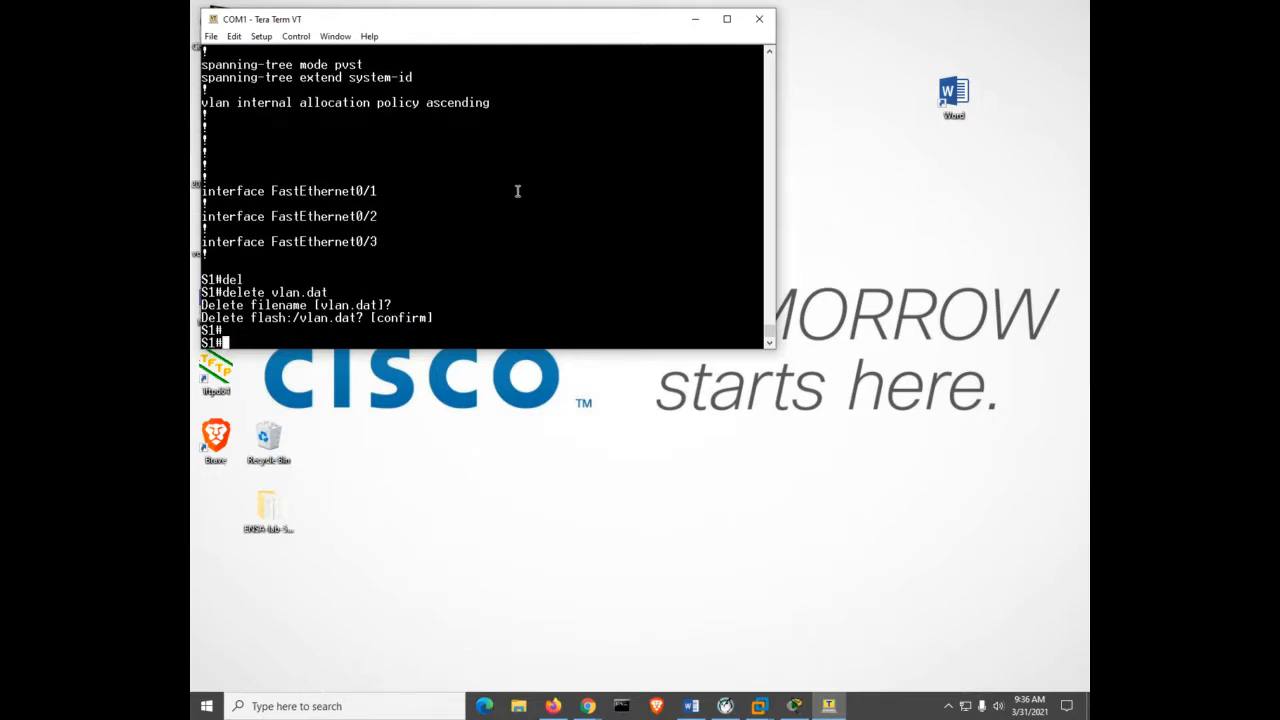
{"action": "type", "text": "dir"}
{"action": "key", "text": "Return"}
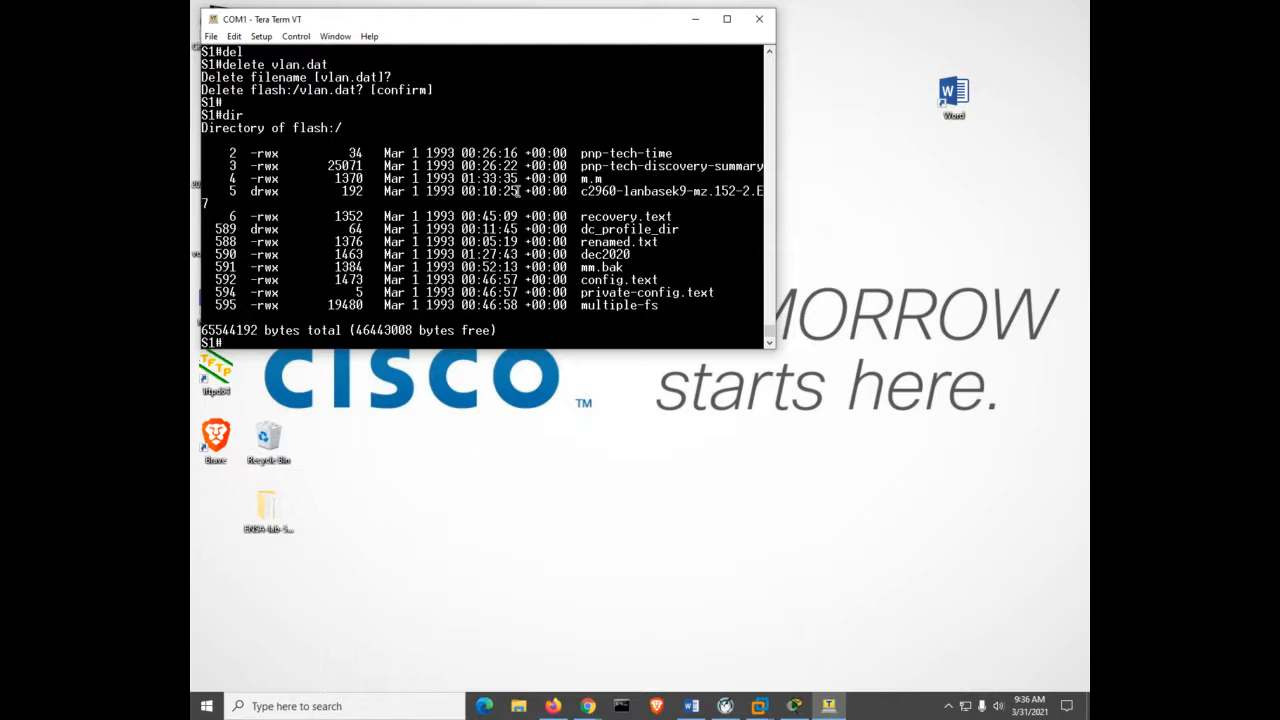
Erase the startup-config from NVRAM and confirm the erase.
{"action": "type", "text": "erase star"}
{"action": "key", "text": "Return"}
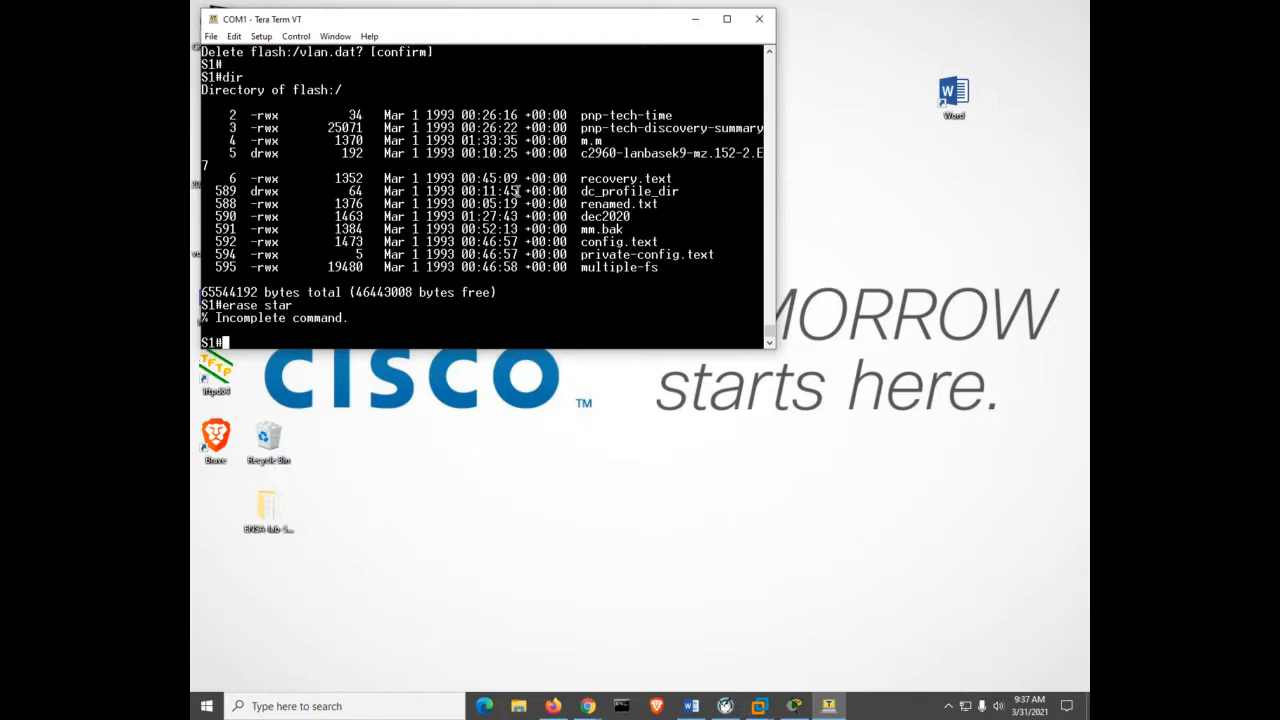
{"action": "key", "text": "Up"}
{"action": "key", "text": "Tab"}
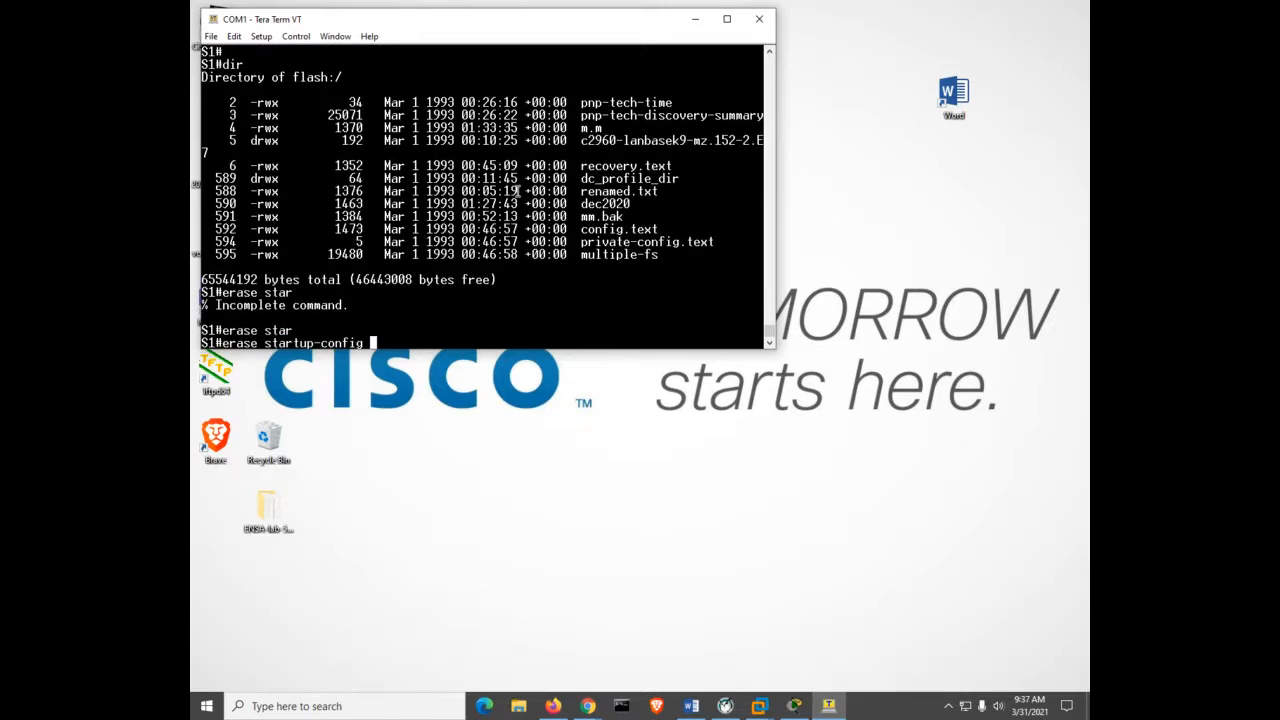
{"action": "key", "text": "Return"}
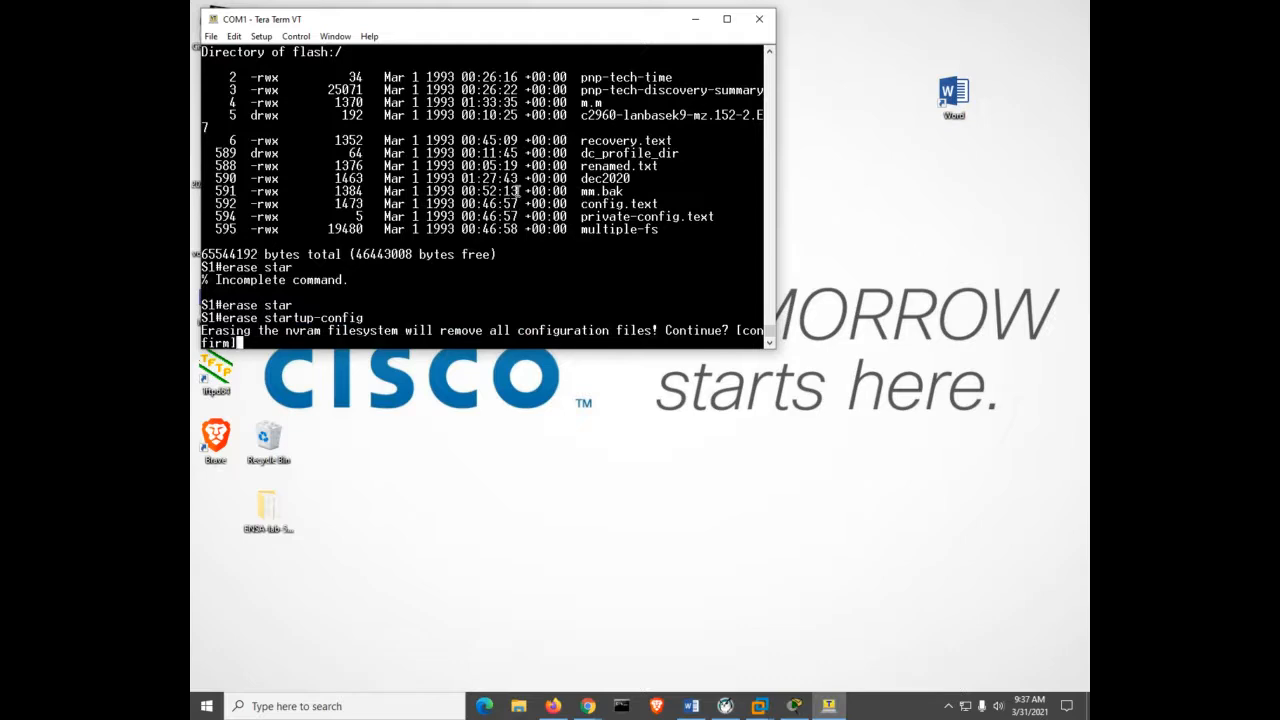
{"action": "key", "text": "Return"}
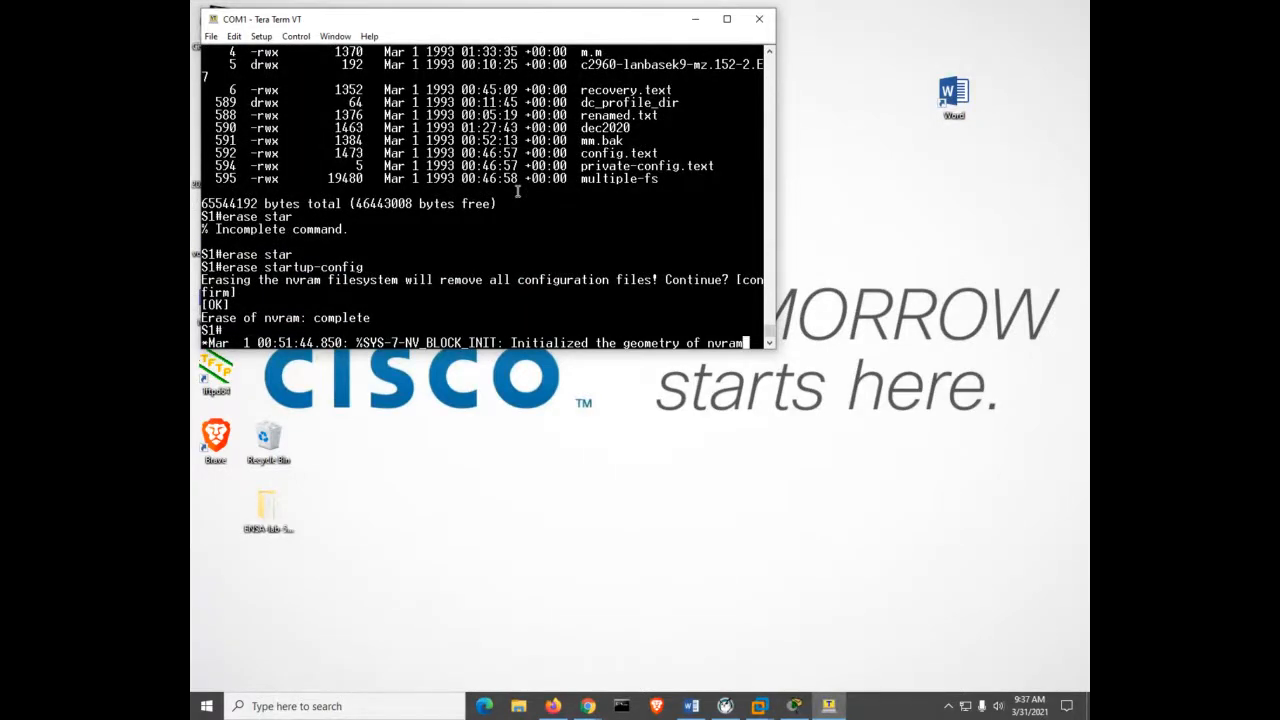
{"action": "key", "text": "Return"}
{"action": "key", "text": "Return"}
{"action": "key", "text": "Return"}
{"action": "key", "text": "Return"}
{"action": "key", "text": "Return"}
Run 'reload' on the switch, answer 'no' to saving the modified configuration, and confirm the reboot.
{"action": "type", "text": "rel"}
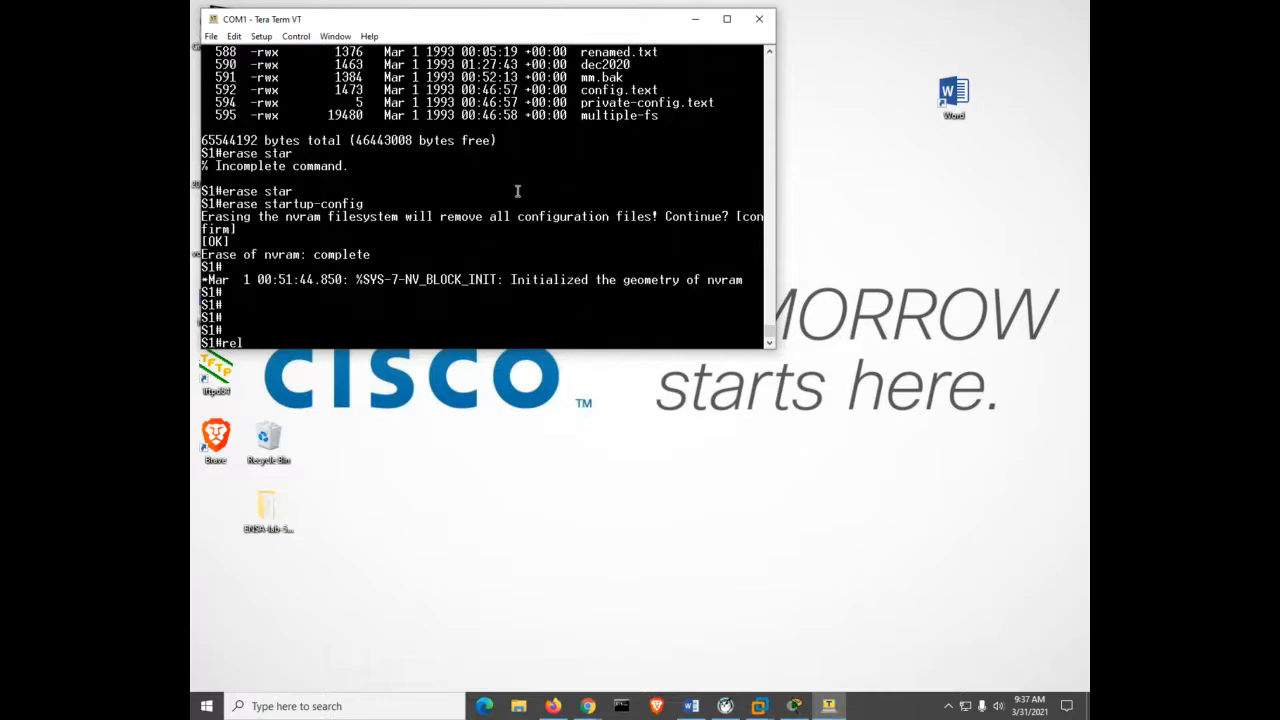
{"action": "key", "text": "Tab"}
{"action": "type", "text": "o"}
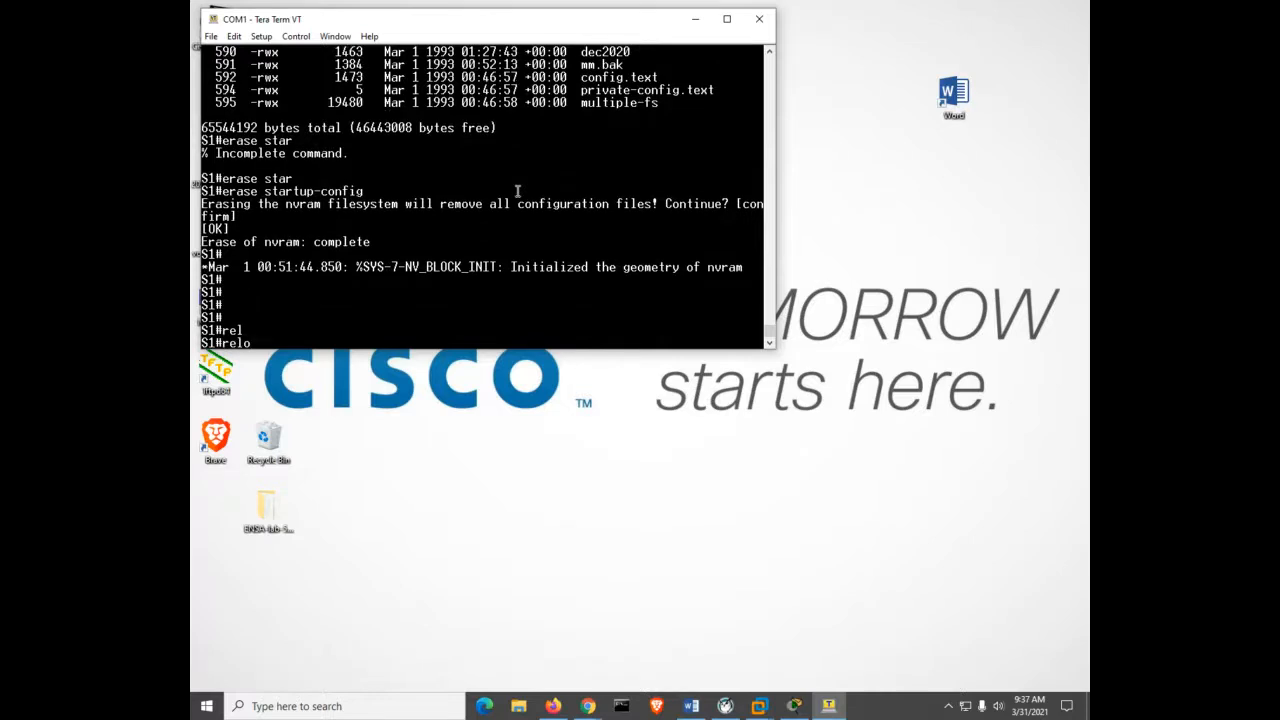
{"action": "key", "text": "Return"}
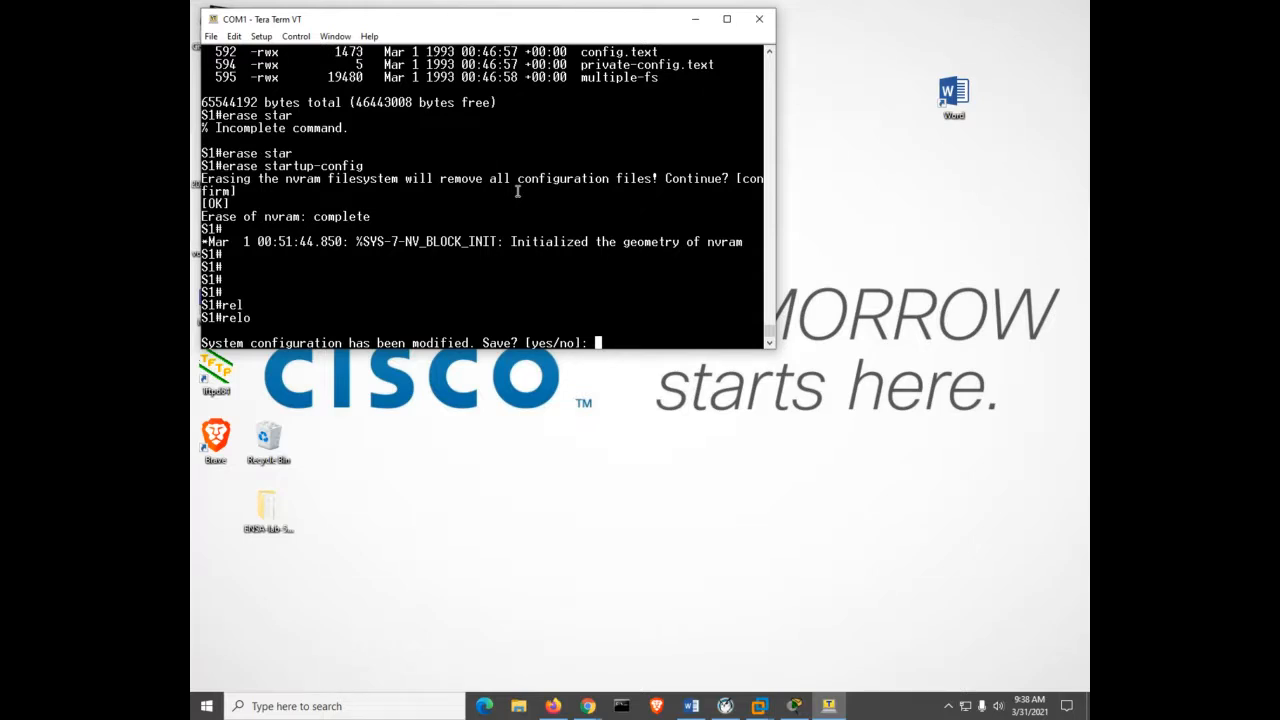
{"action": "type", "text": "no"}
{"action": "key", "text": "Return"}
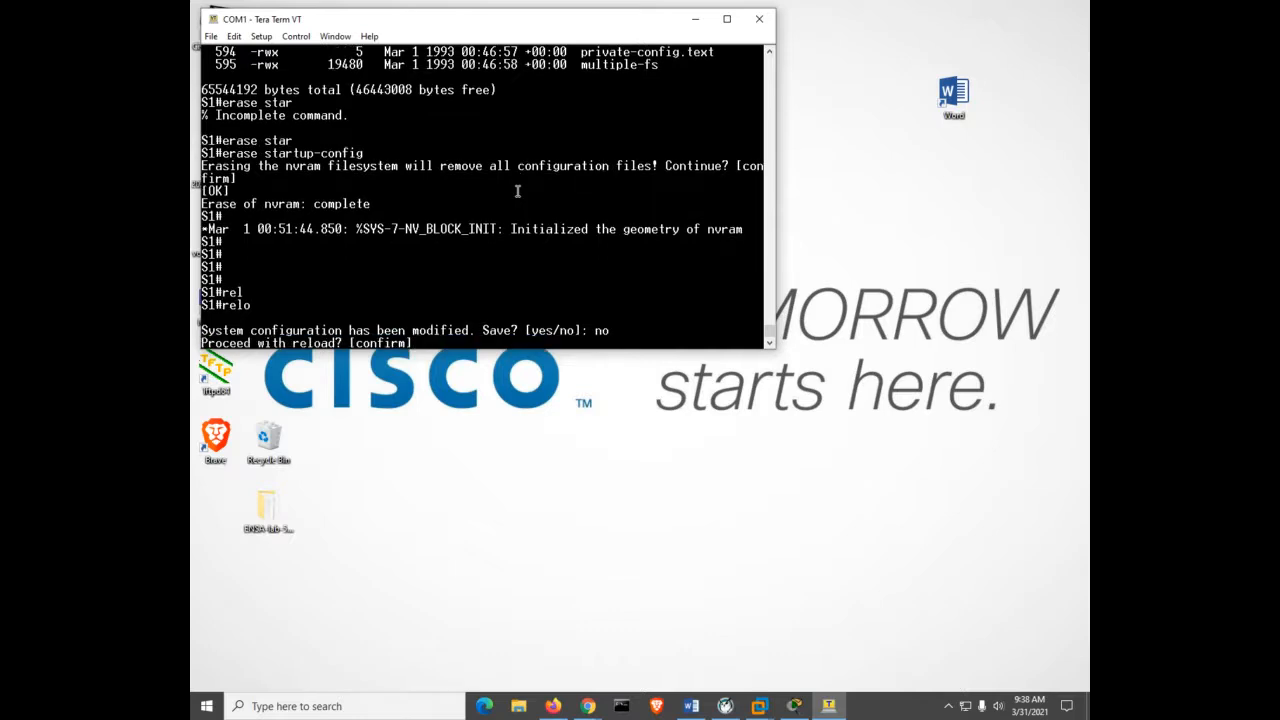
{"action": "key", "text": "Return"}
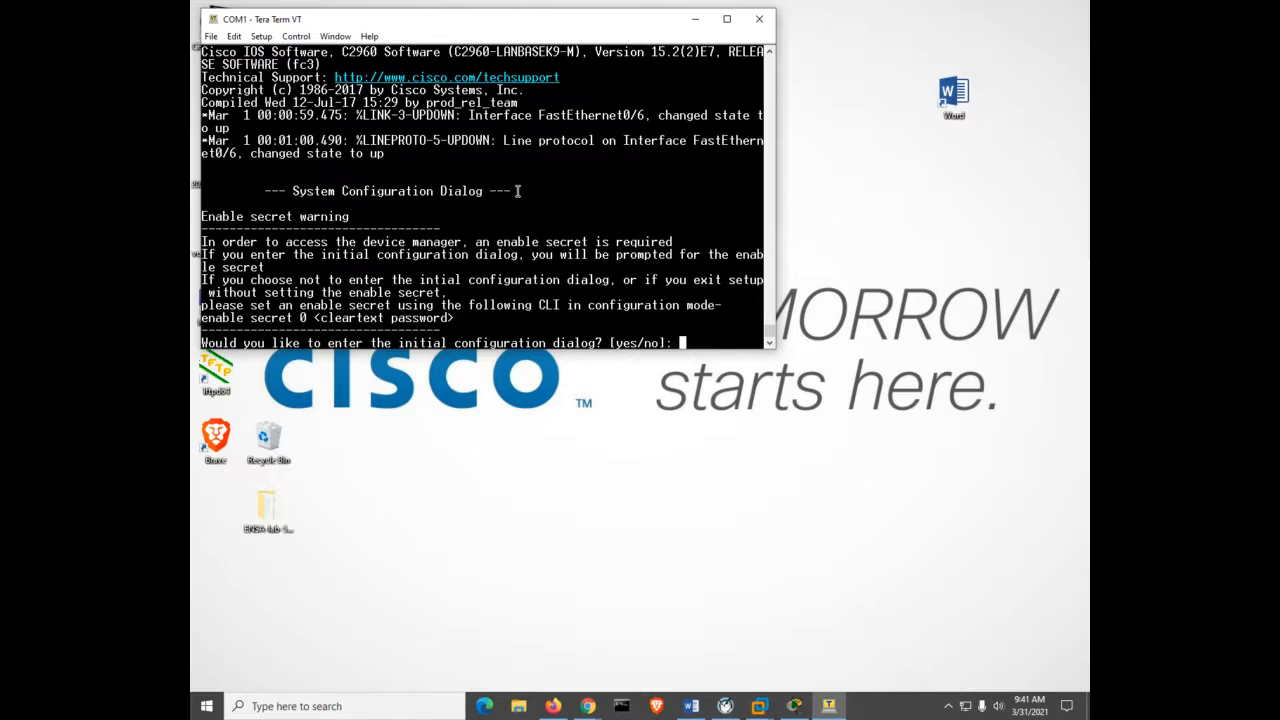
Answer 'yes' to start the initial configuration dialog, then abort it with Ctrl+C to reach Switch>.
{"action": "type", "text": "yes"}
{"action": "key", "text": "Return"}
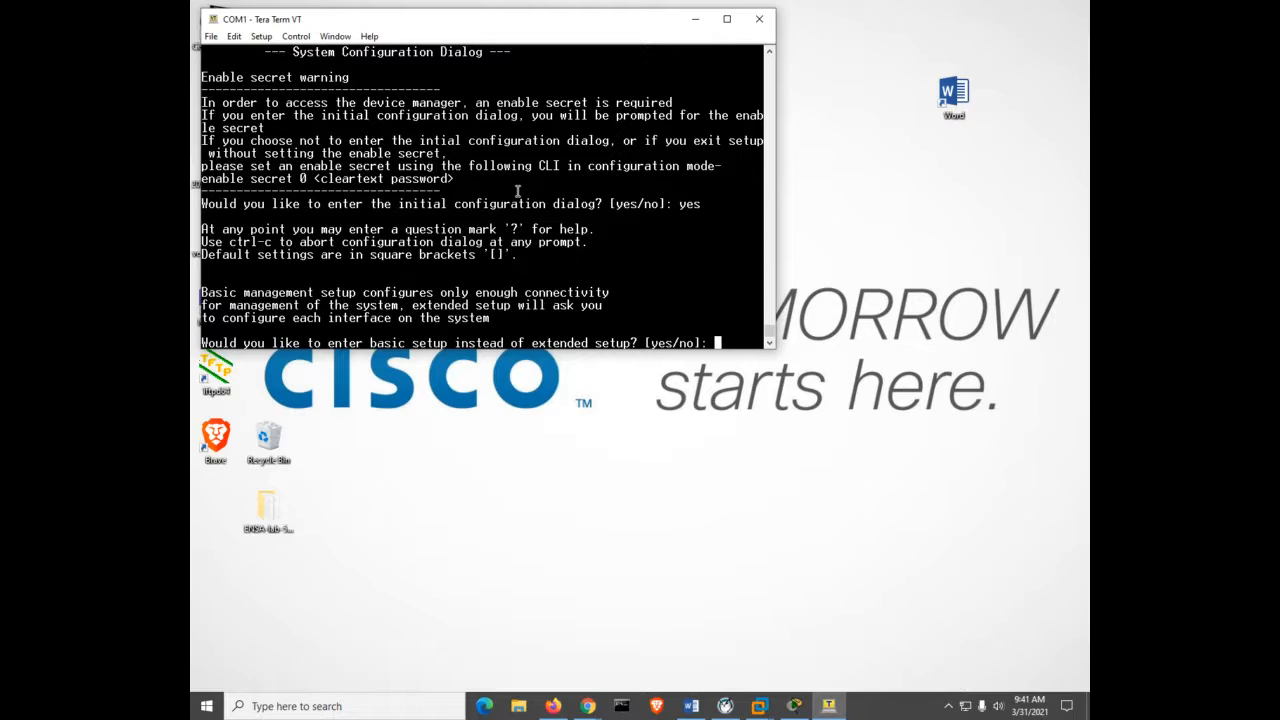
{"action": "key", "text": "ctrl+c"}
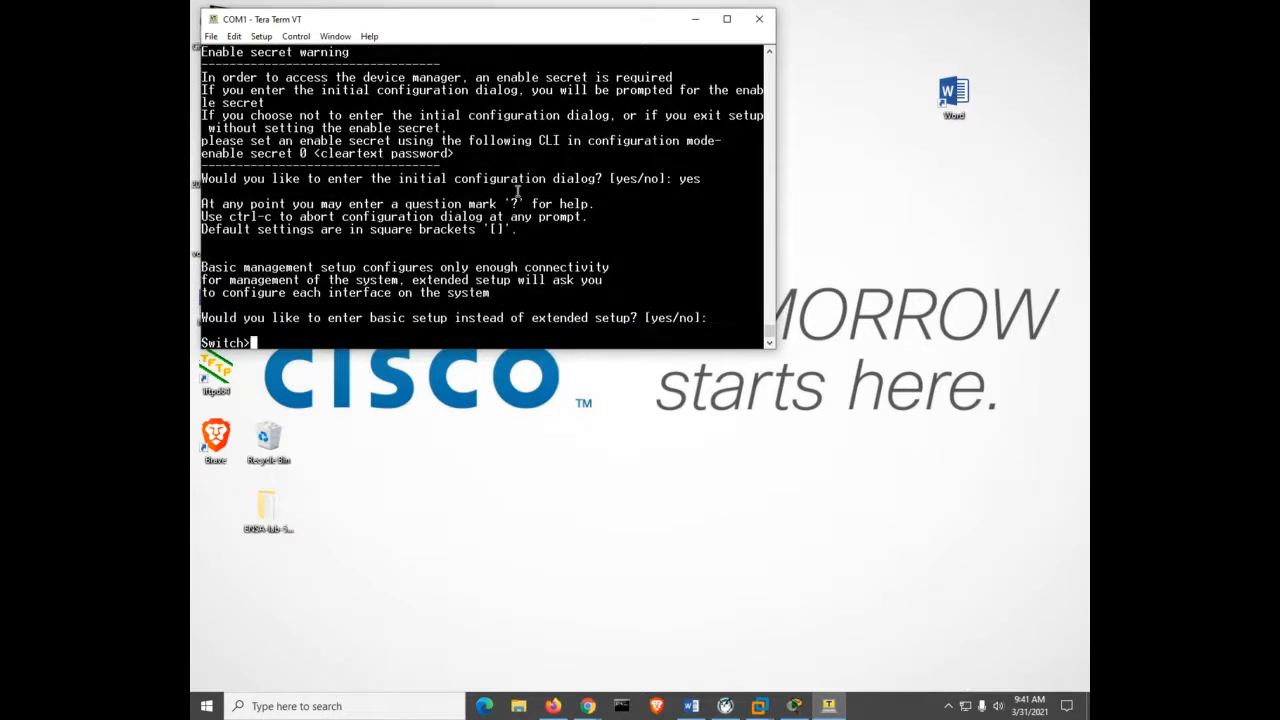